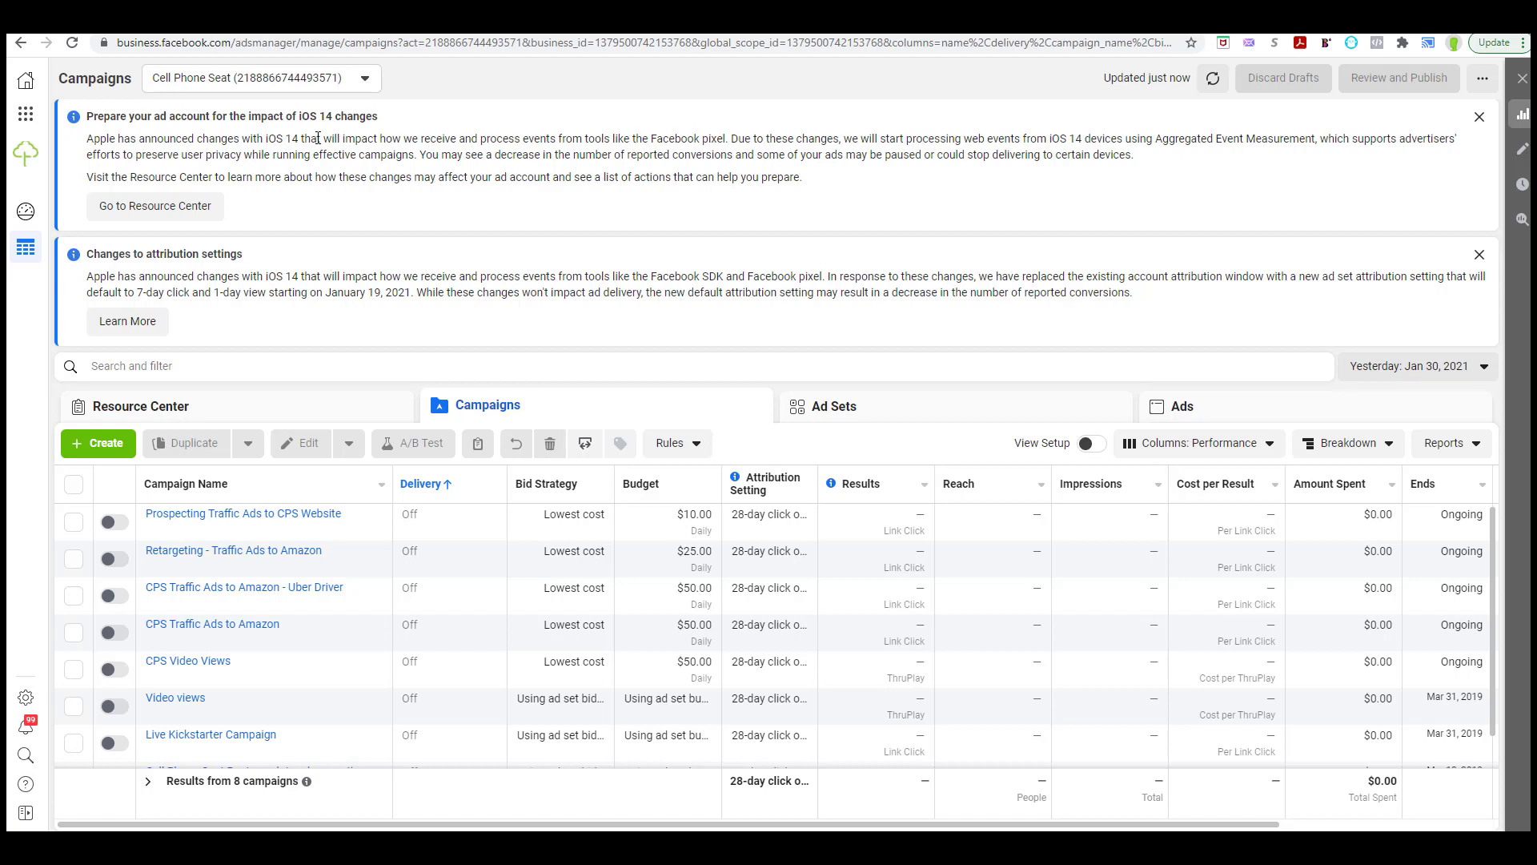
click(93, 445)
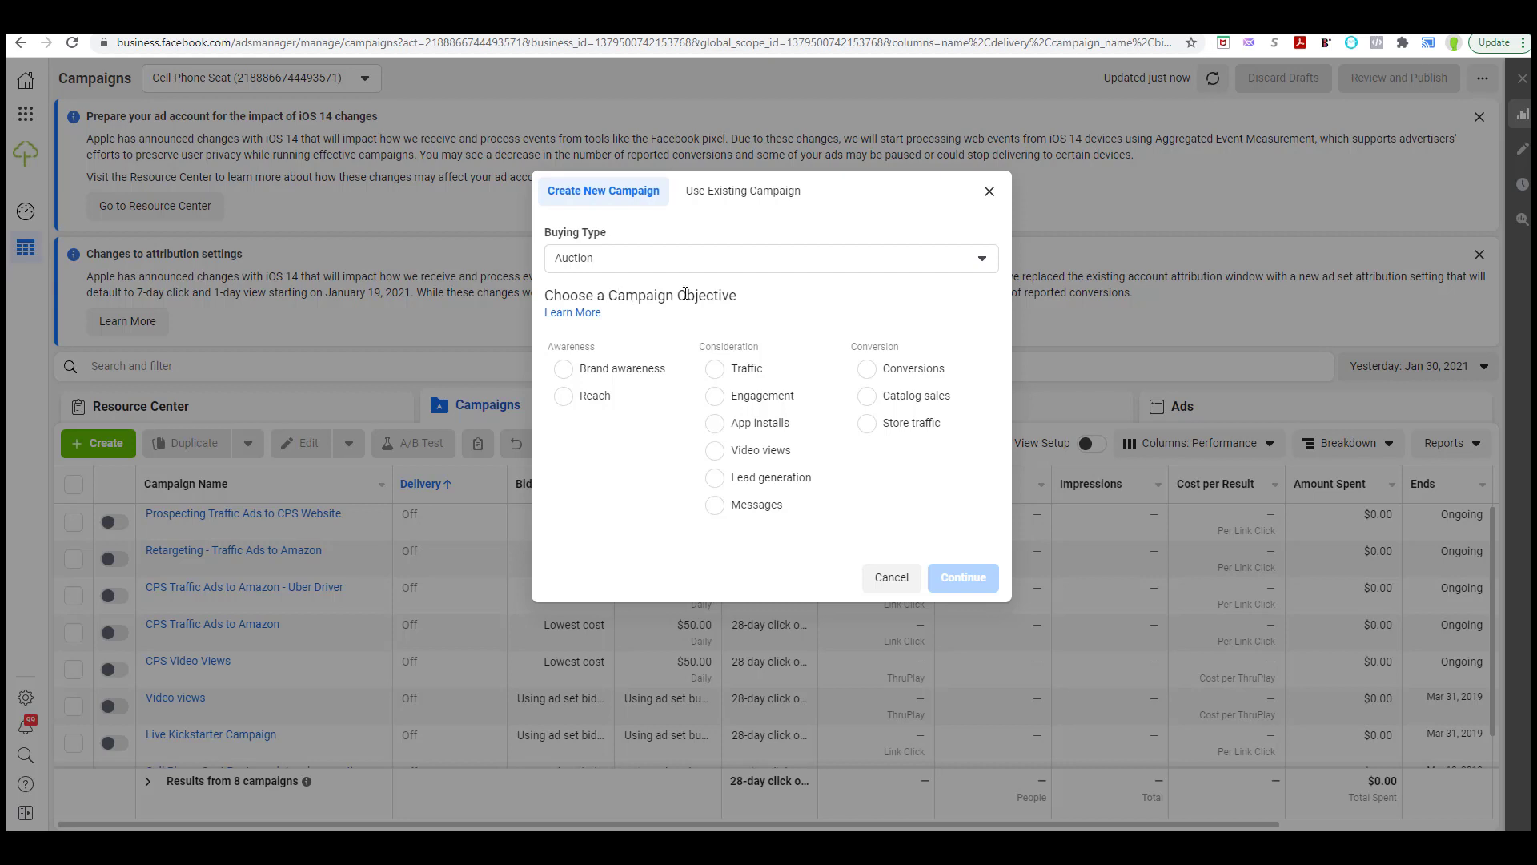
drag(854, 188, 894, 293)
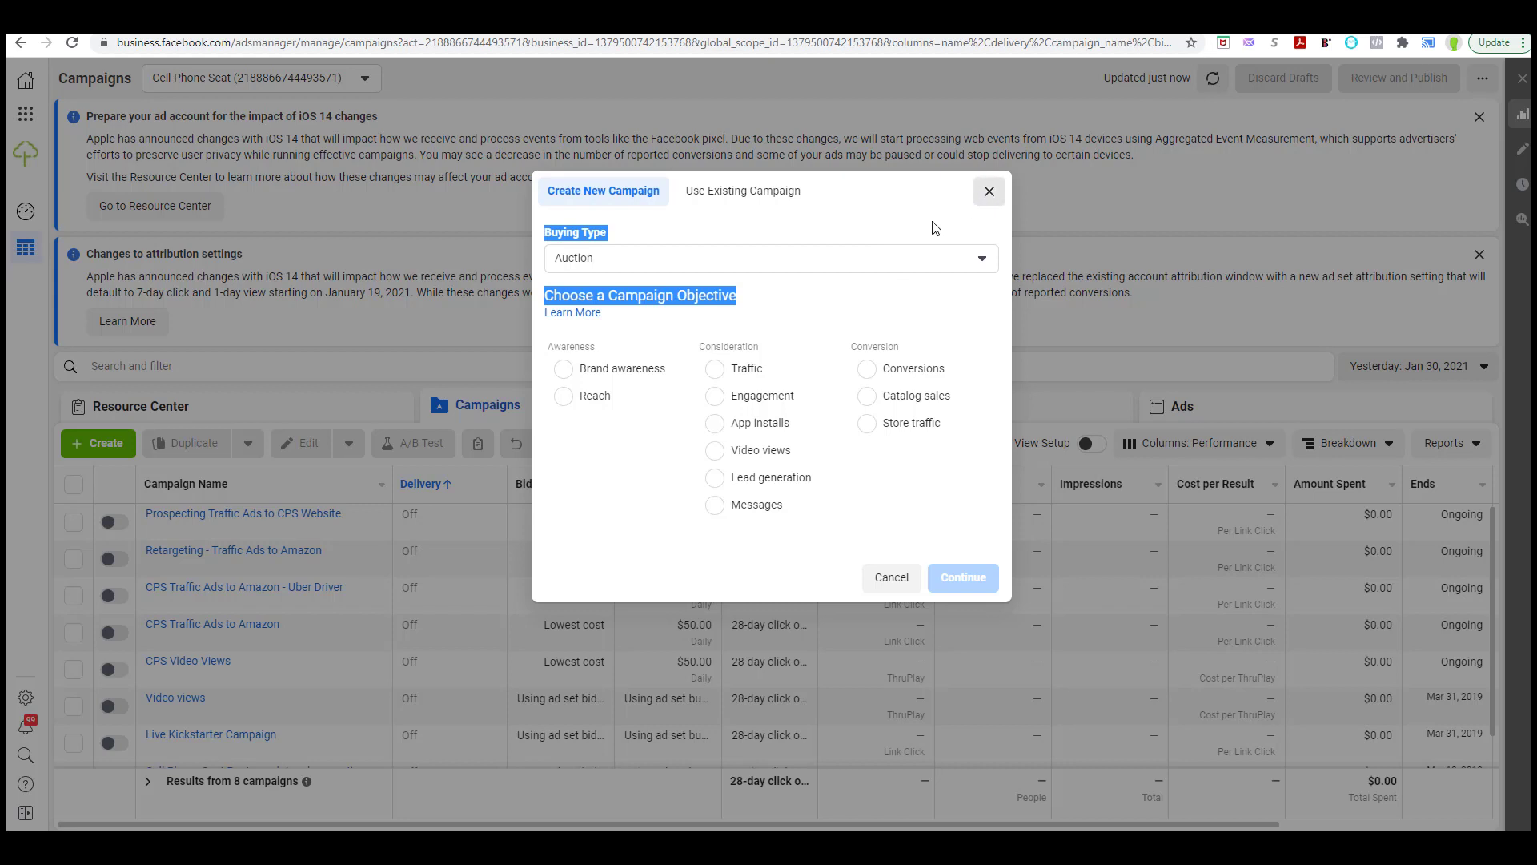
key(Escape)
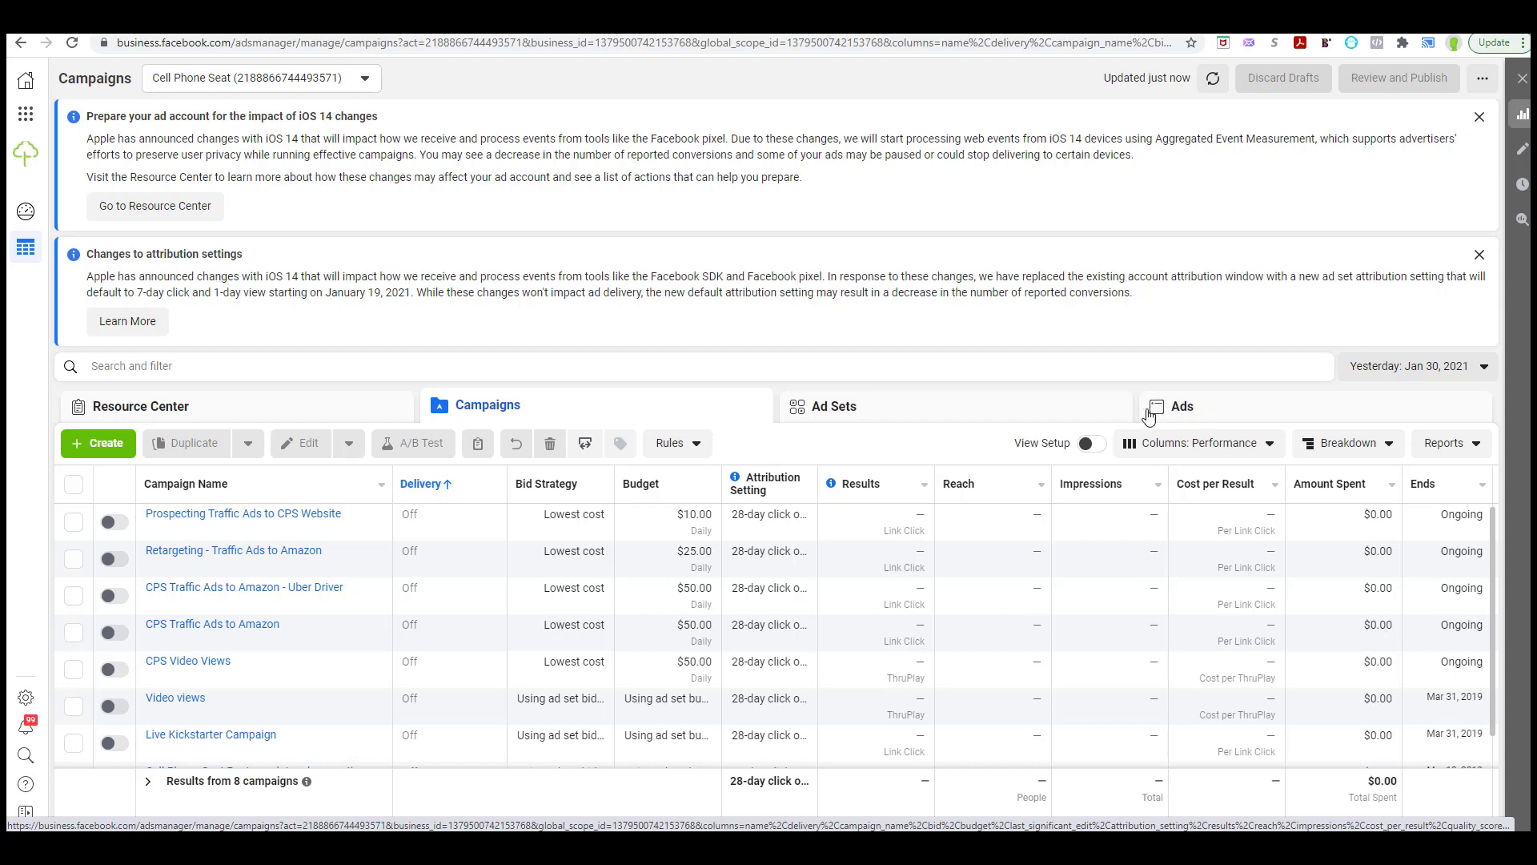
Start a new Auction campaign, review the objective descriptions and choose the Conversions objective
click(94, 448)
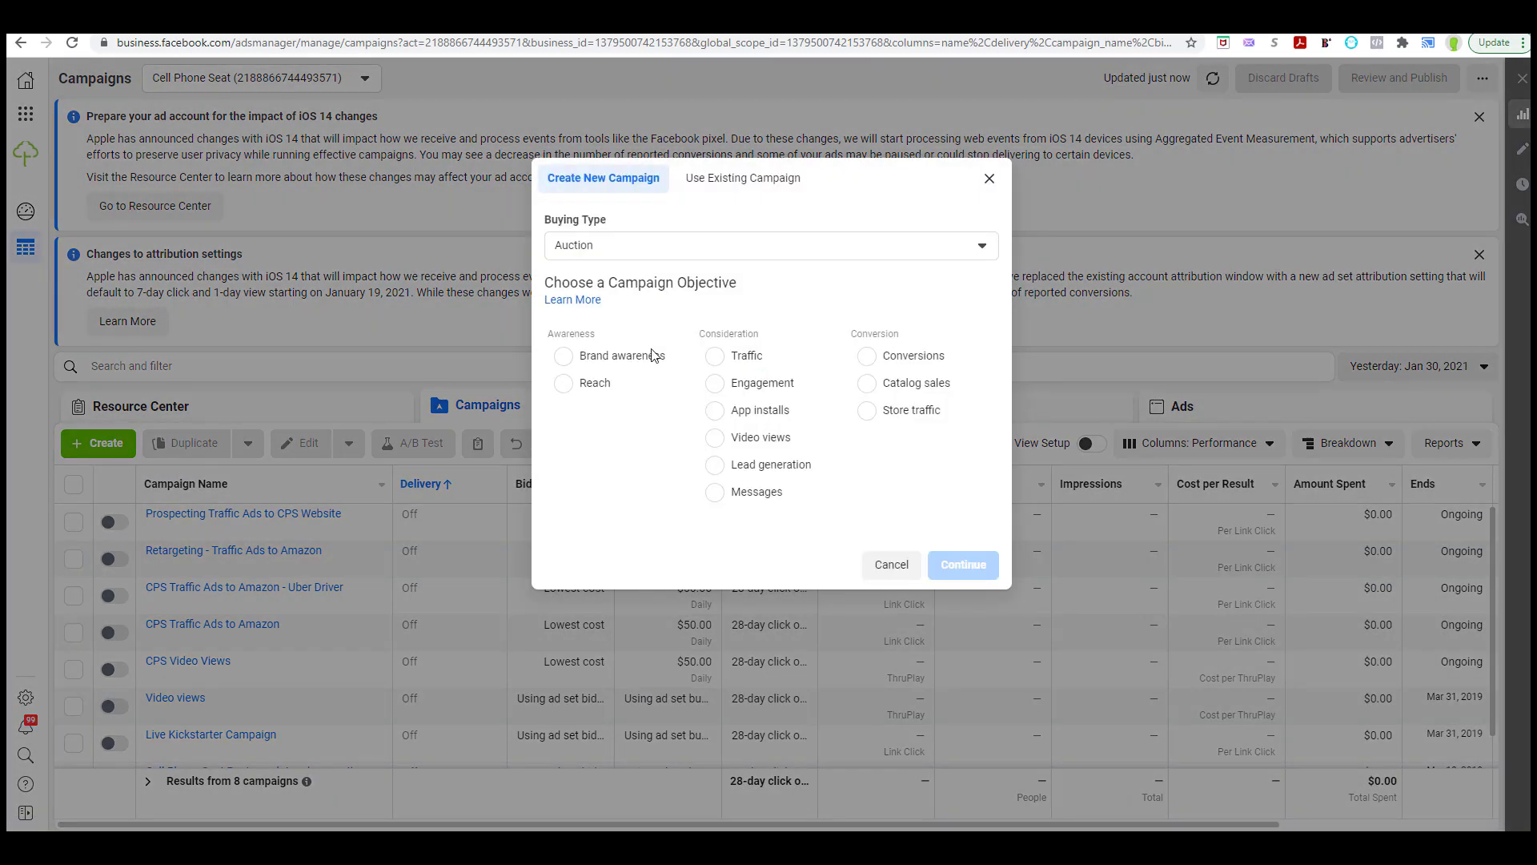
mouse_move(678, 374)
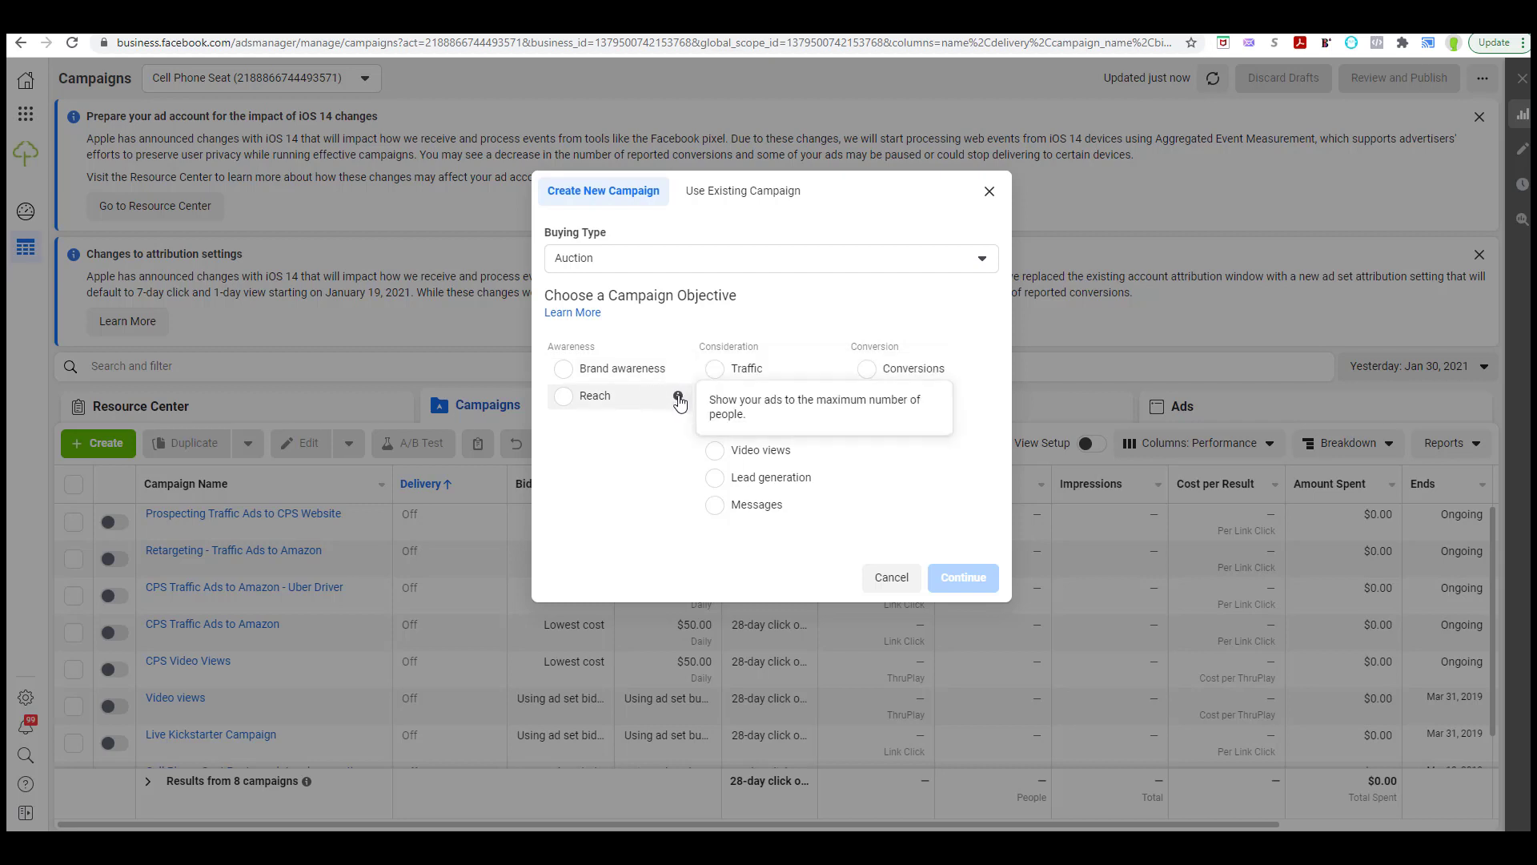
mouse_move(828, 373)
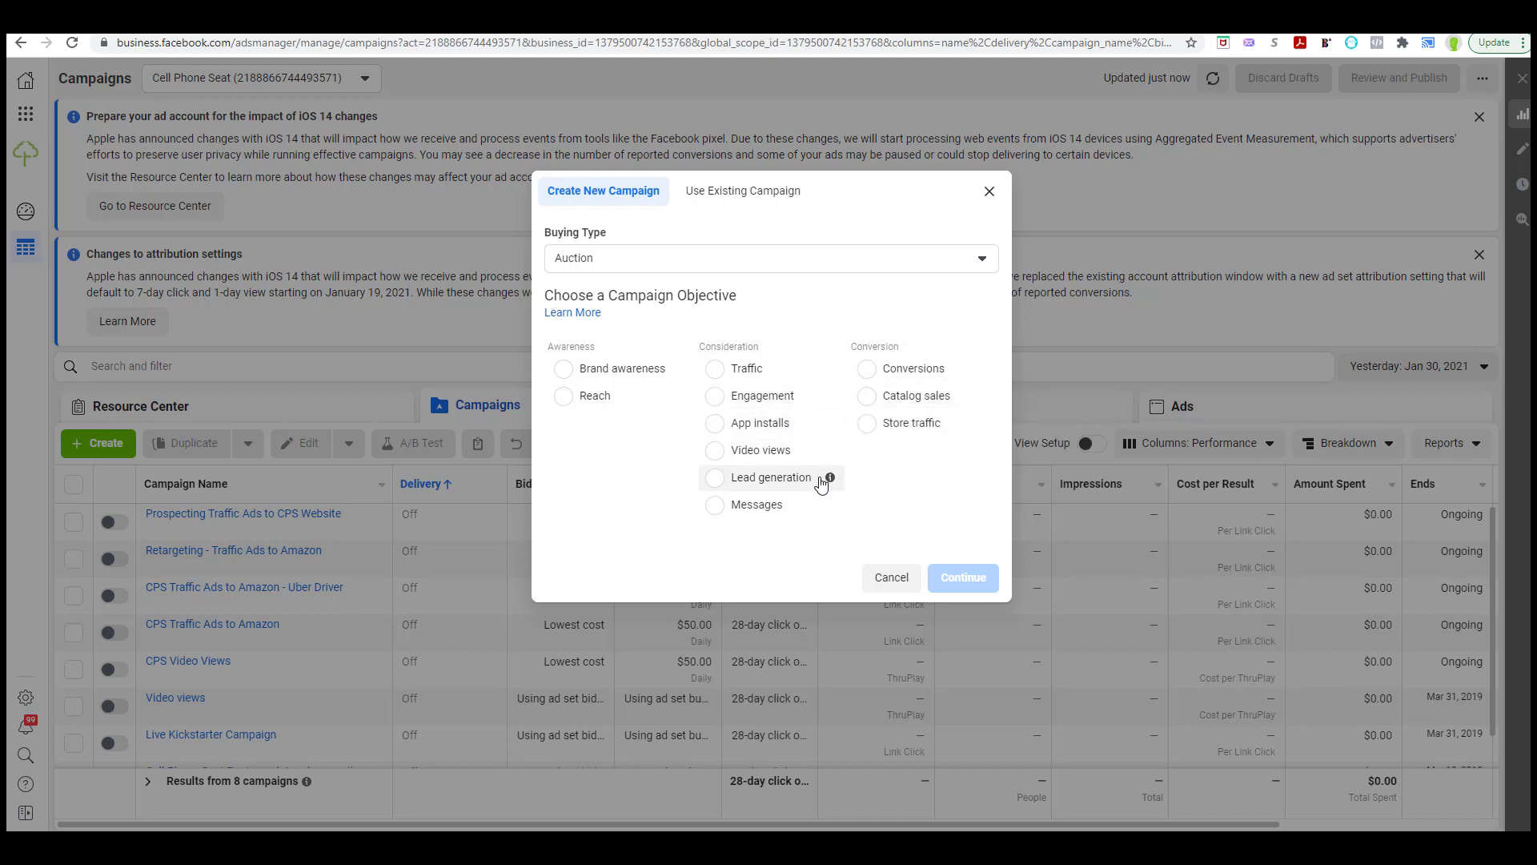
mouse_move(830, 479)
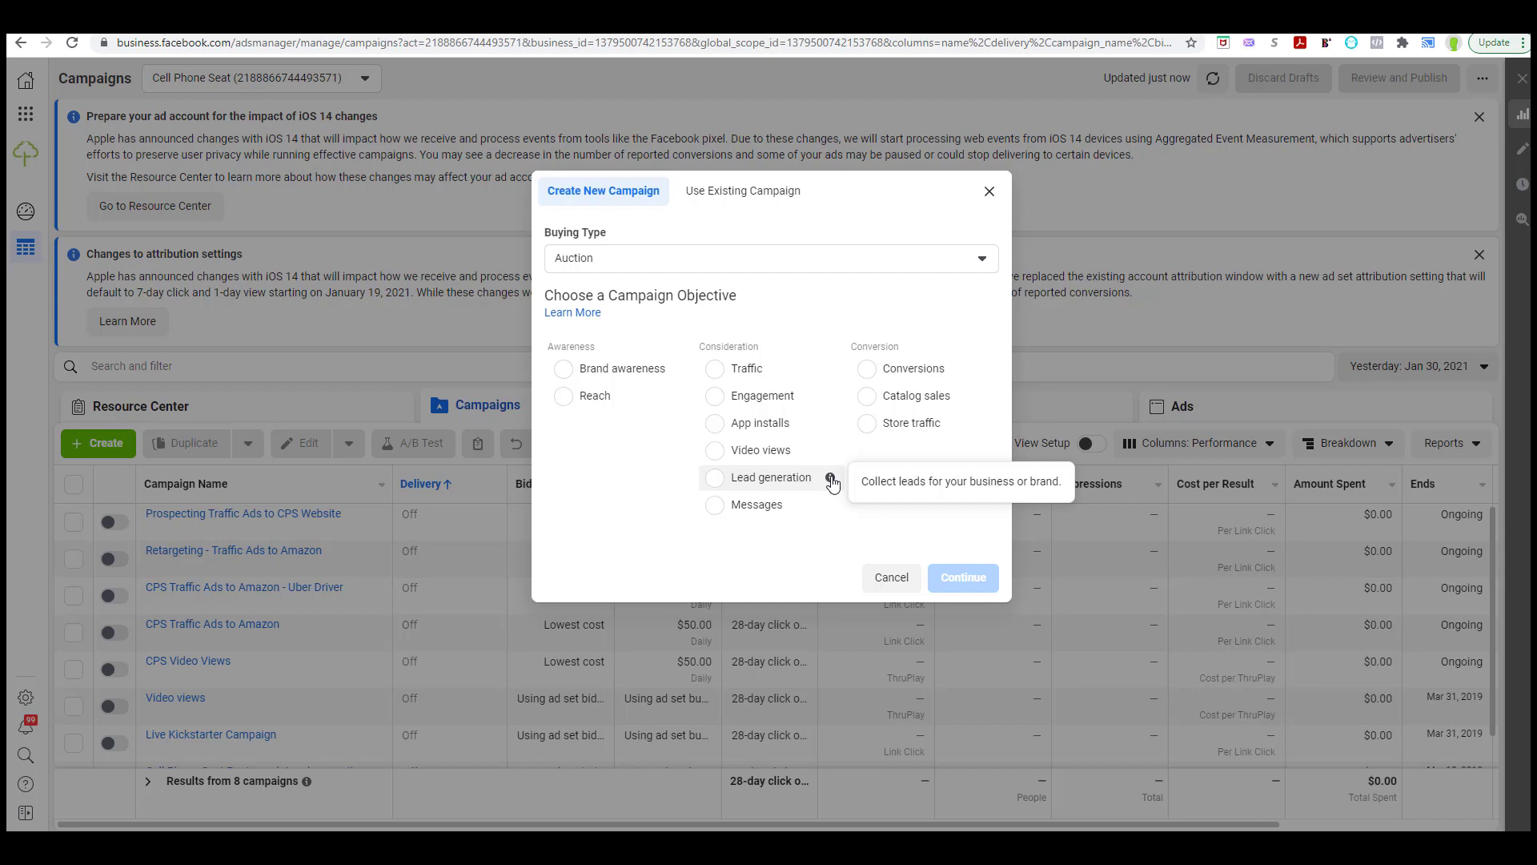
mouse_move(831, 506)
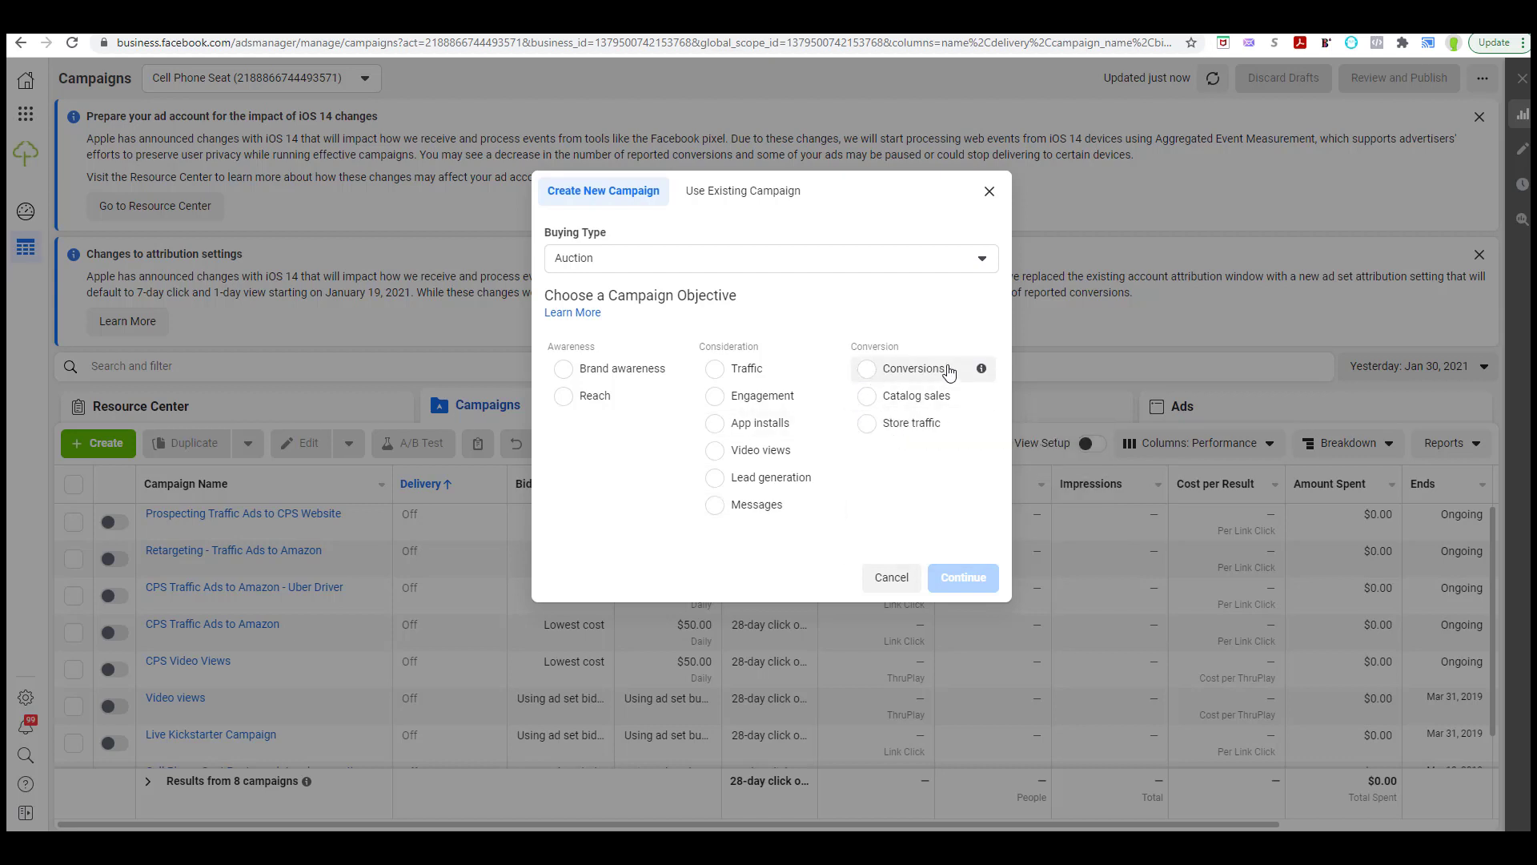
mouse_move(983, 373)
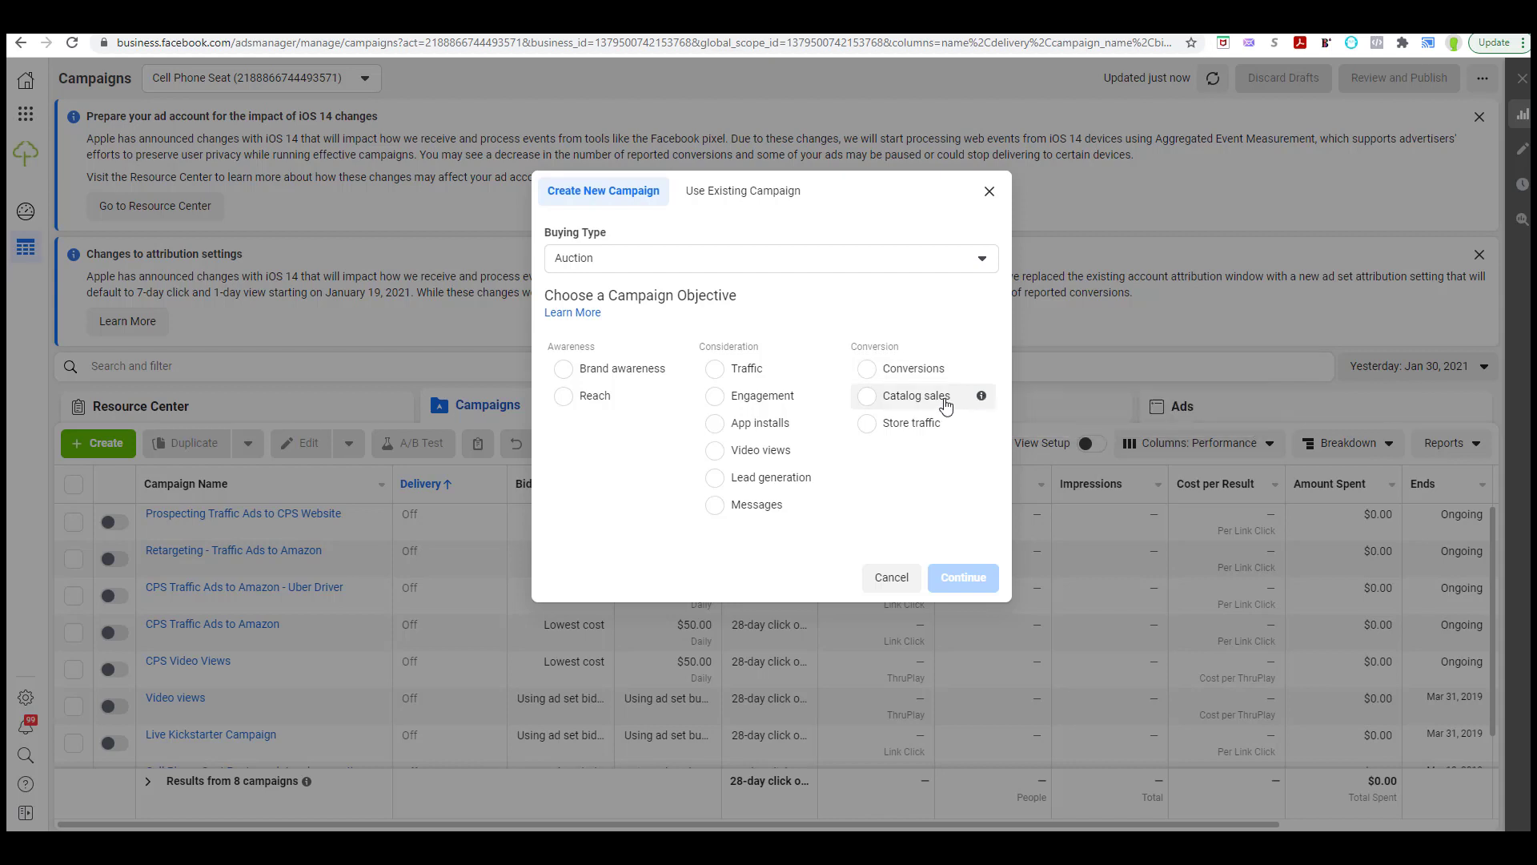
mouse_move(983, 400)
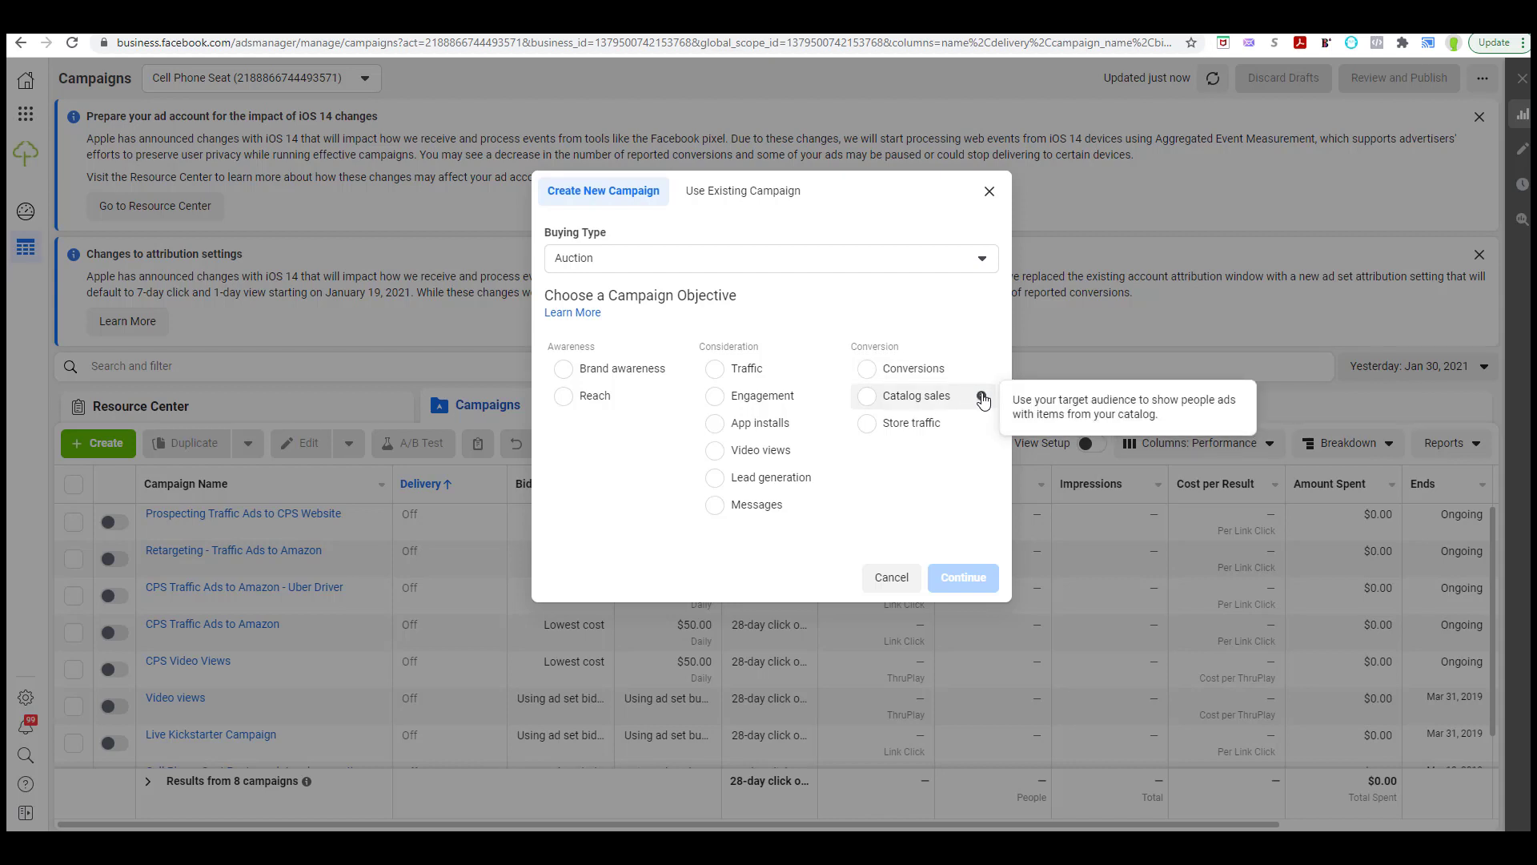
mouse_move(984, 428)
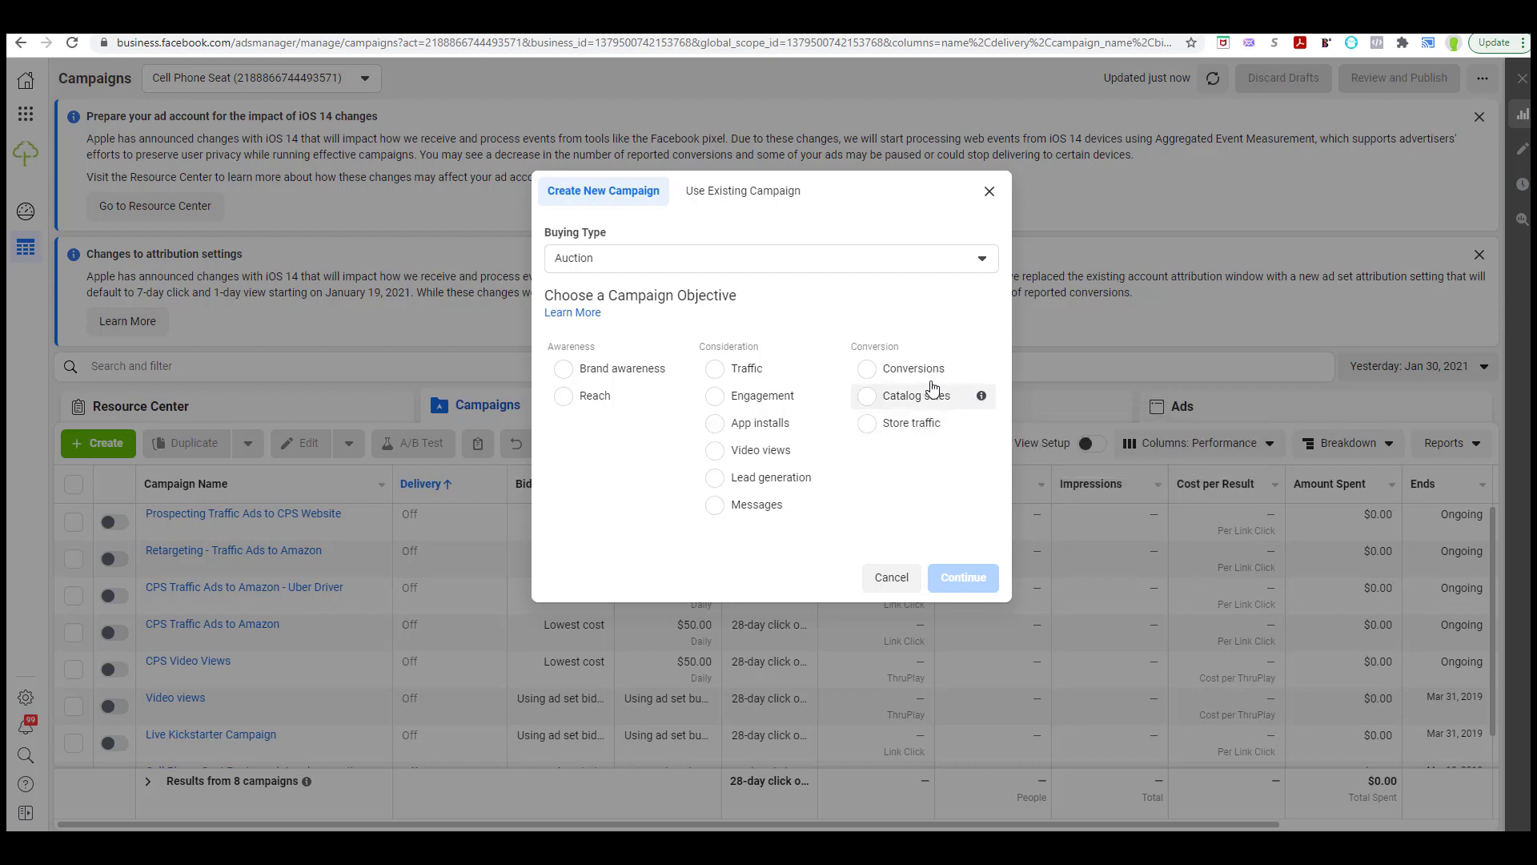
click(867, 370)
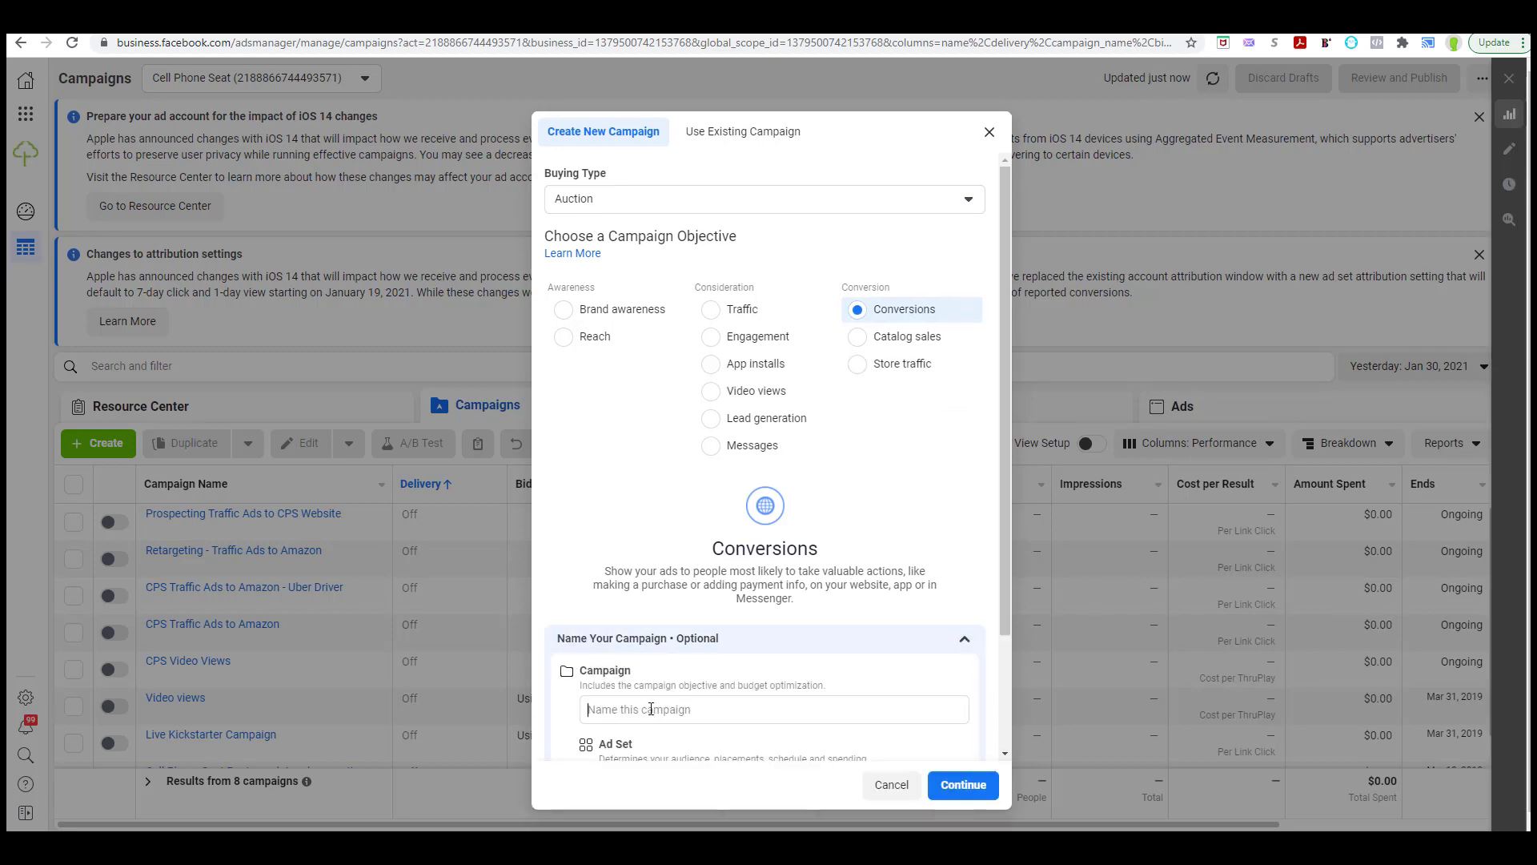
Name the new campaign "Cell Phone Seat Sales"
scroll(657, 712, down, 2)
click(805, 569)
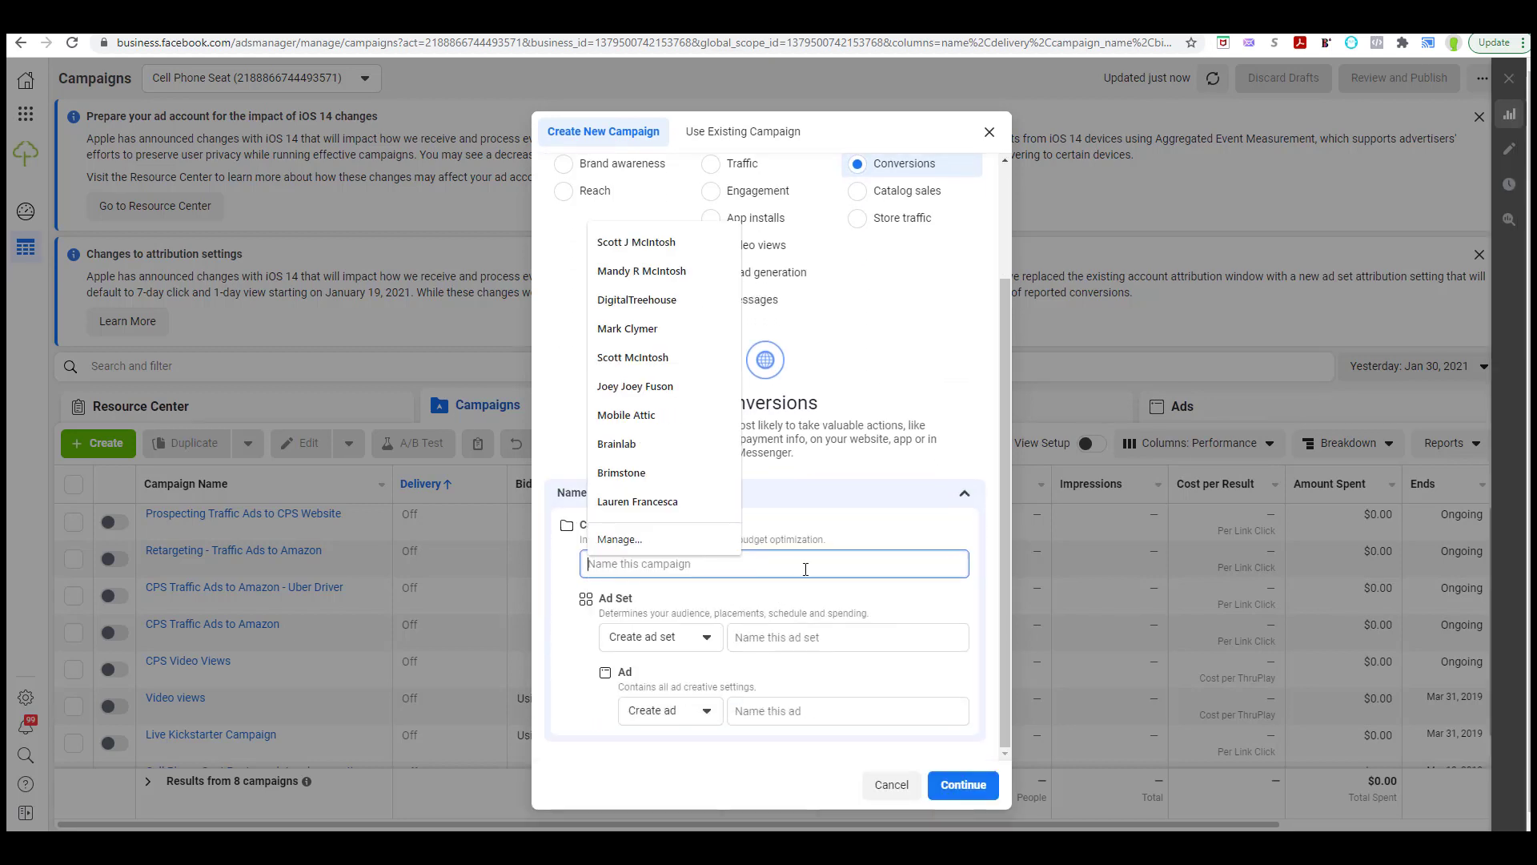
text(Cell S)
text(hon)
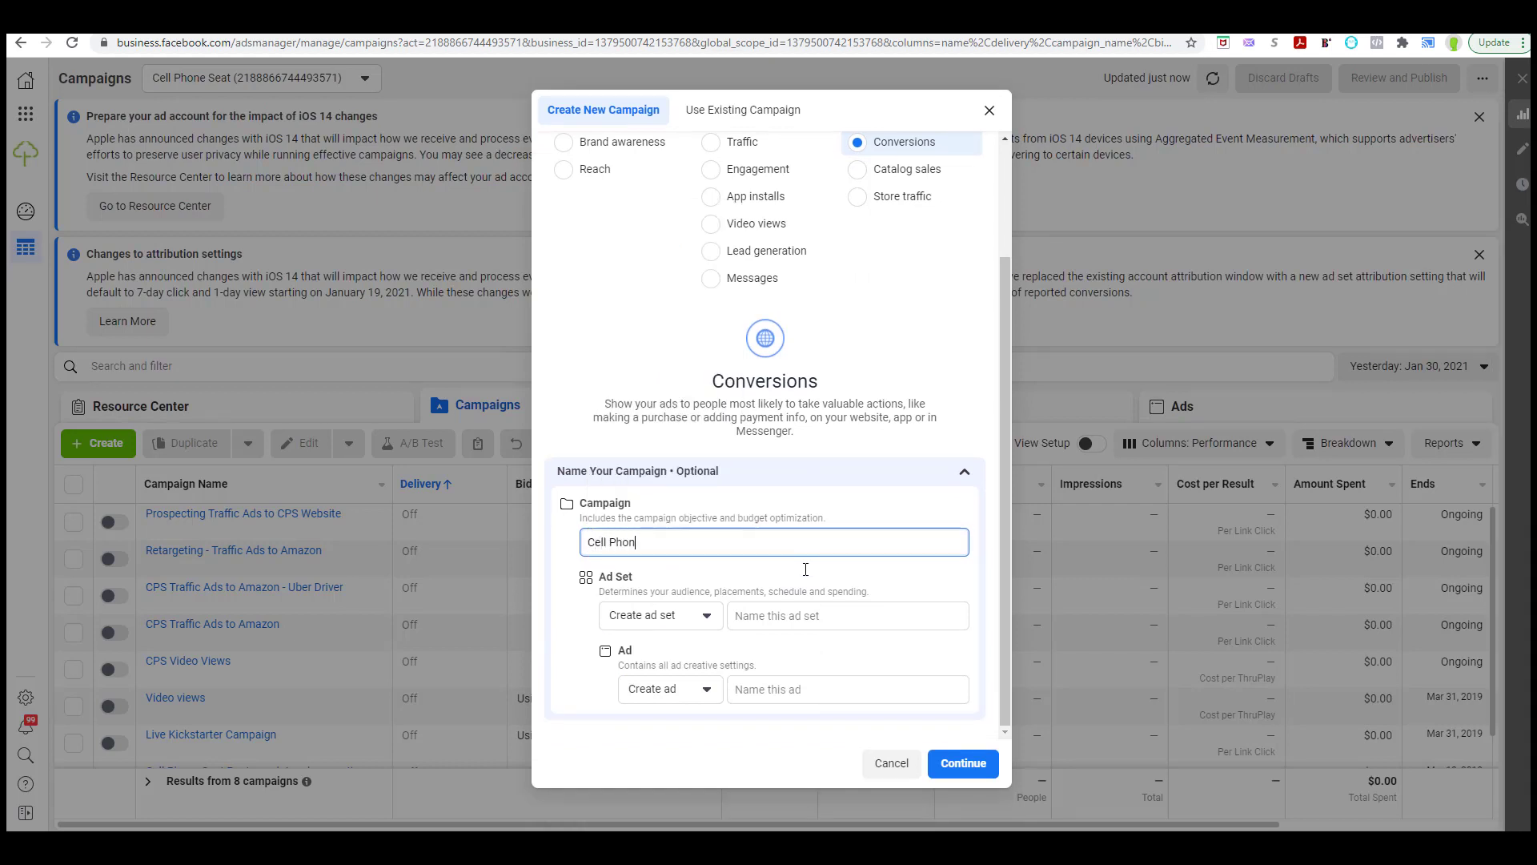
text(e Seat Sales)
click(775, 615)
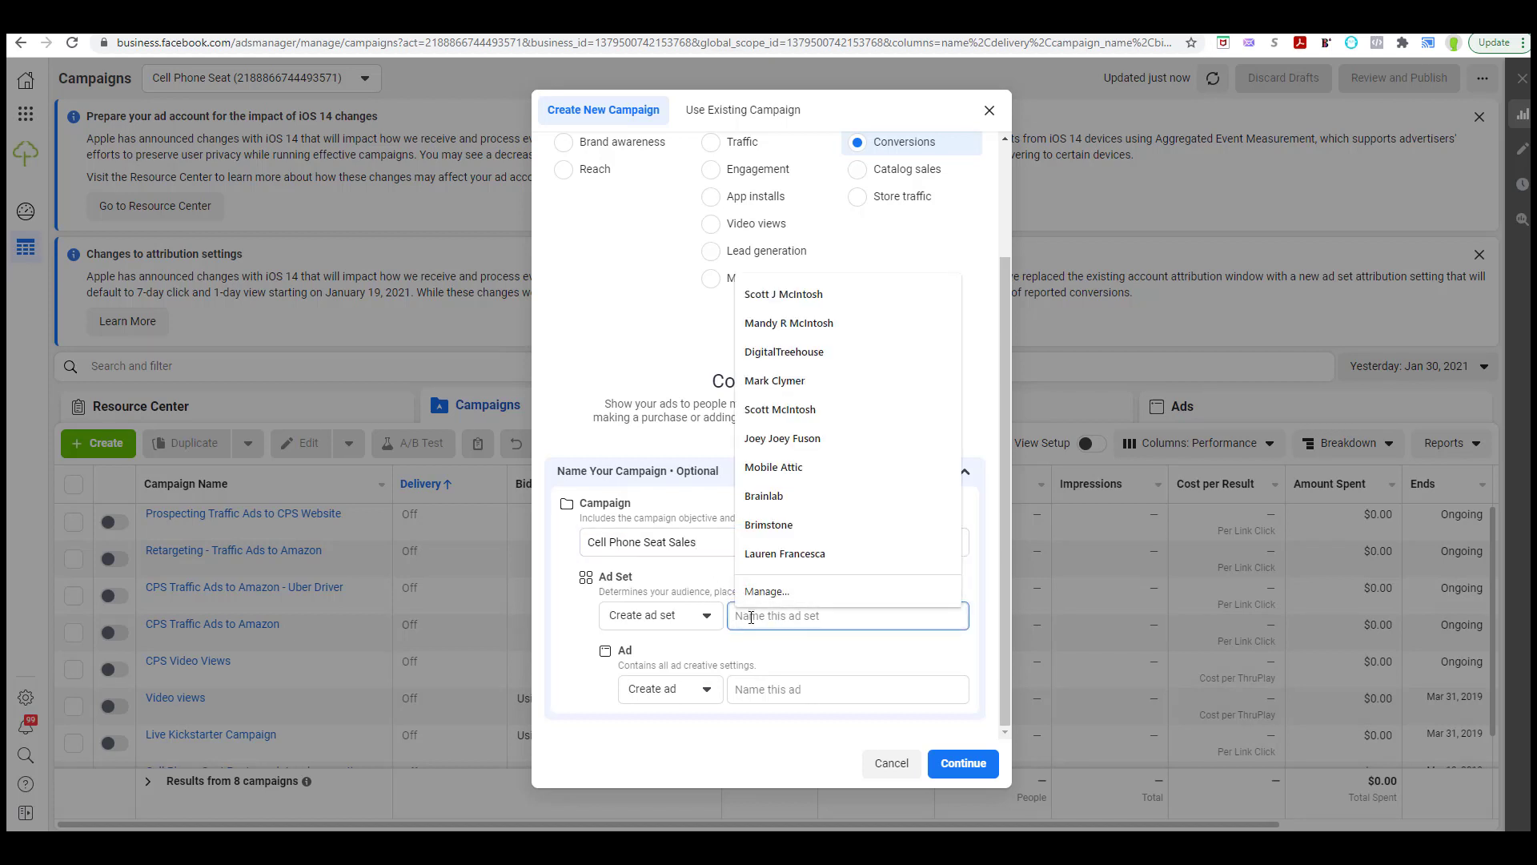
click(659, 551)
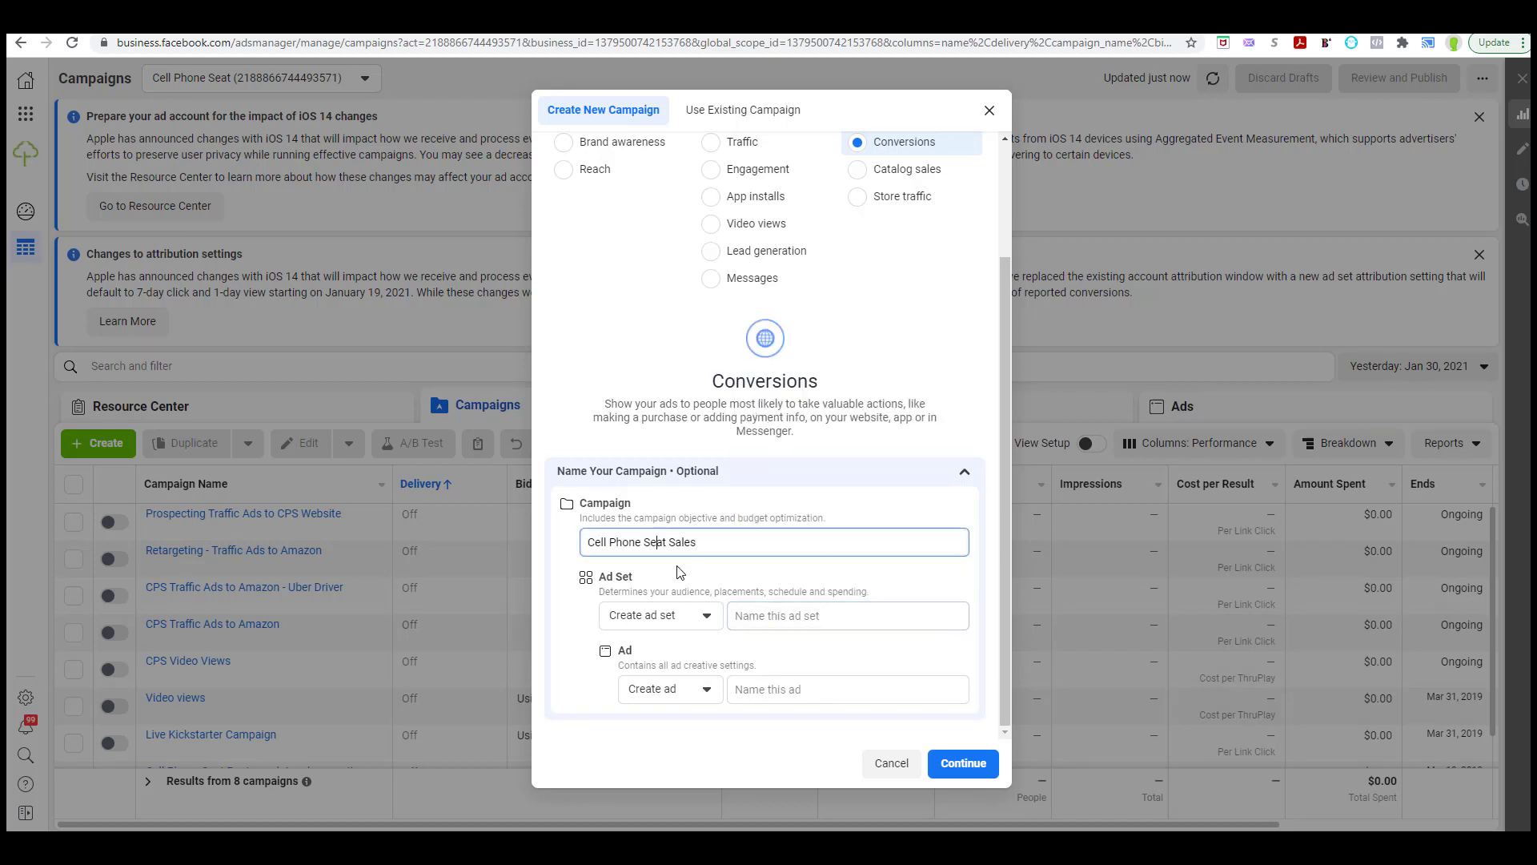
Name the ad set "Cell Phone Seat Buyers Lookalike" and the ad "Video", and create the campaign draft
click(782, 618)
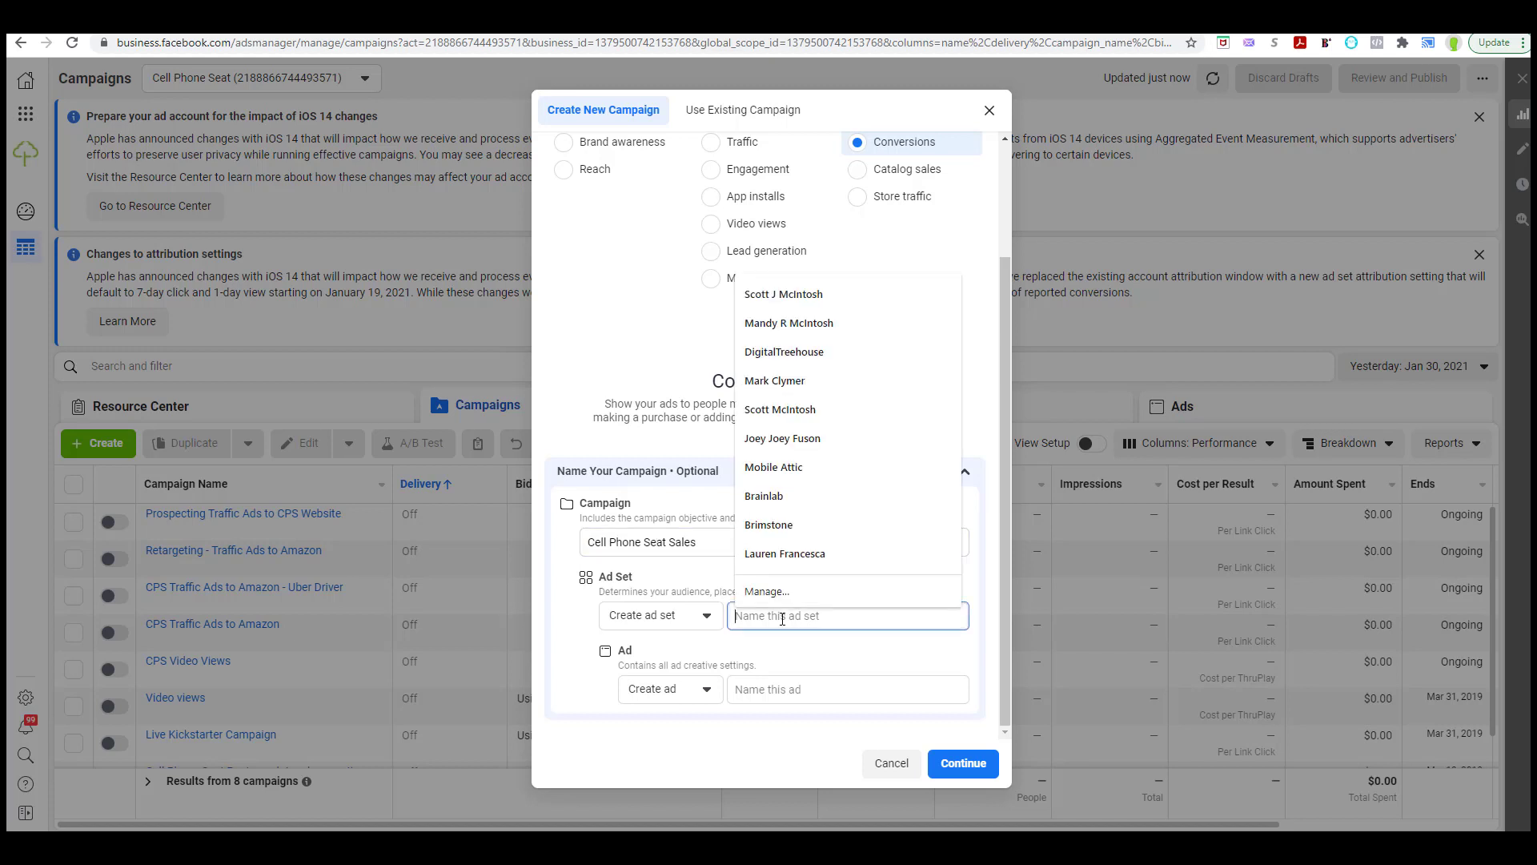
text(C)
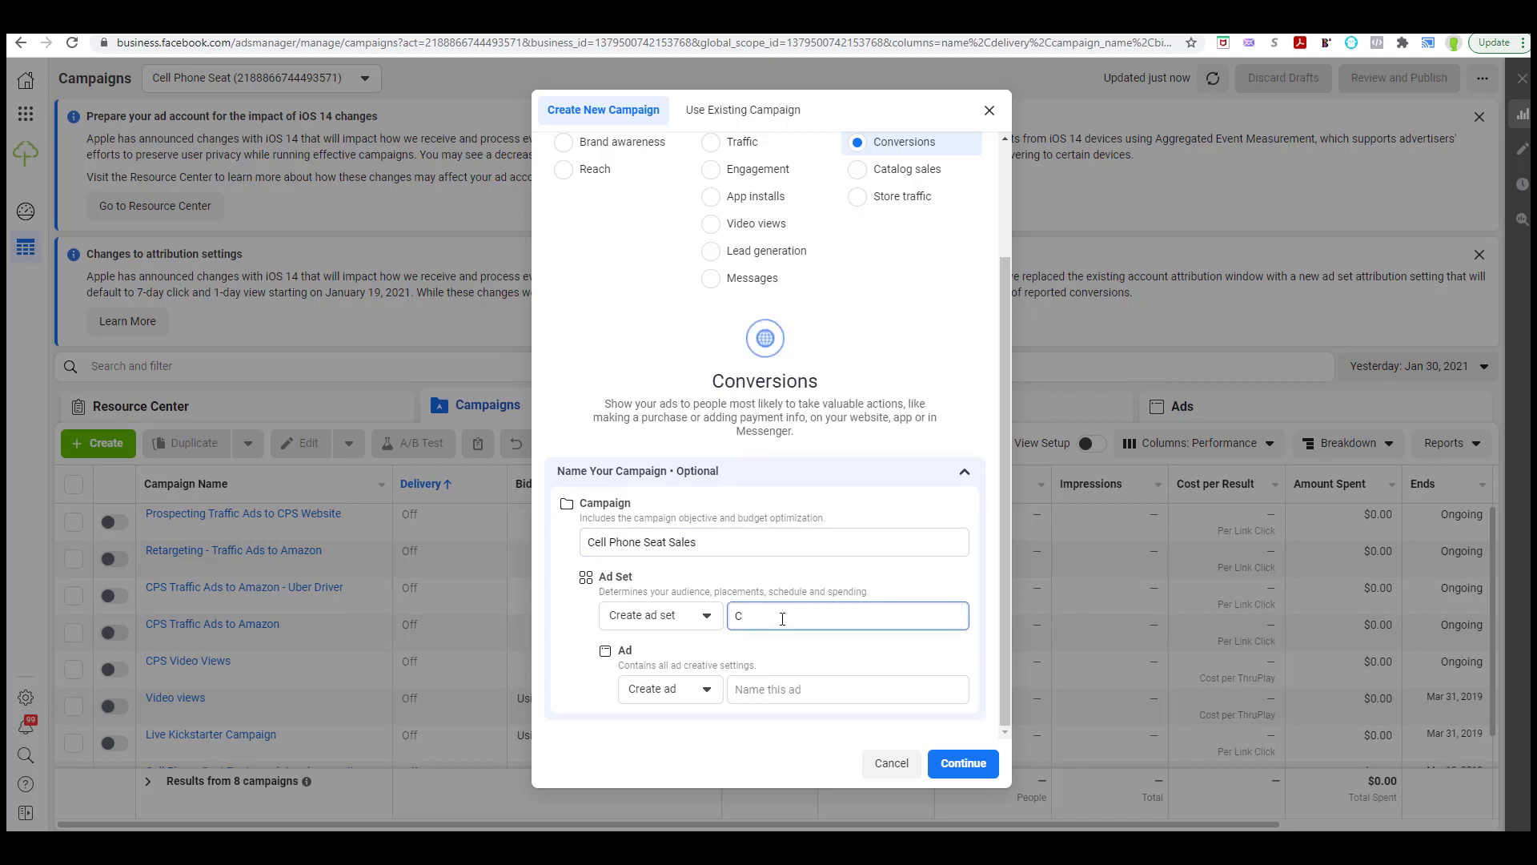
text(ell Phone Seat Buyers Lookalike)
click(777, 689)
text(Video)
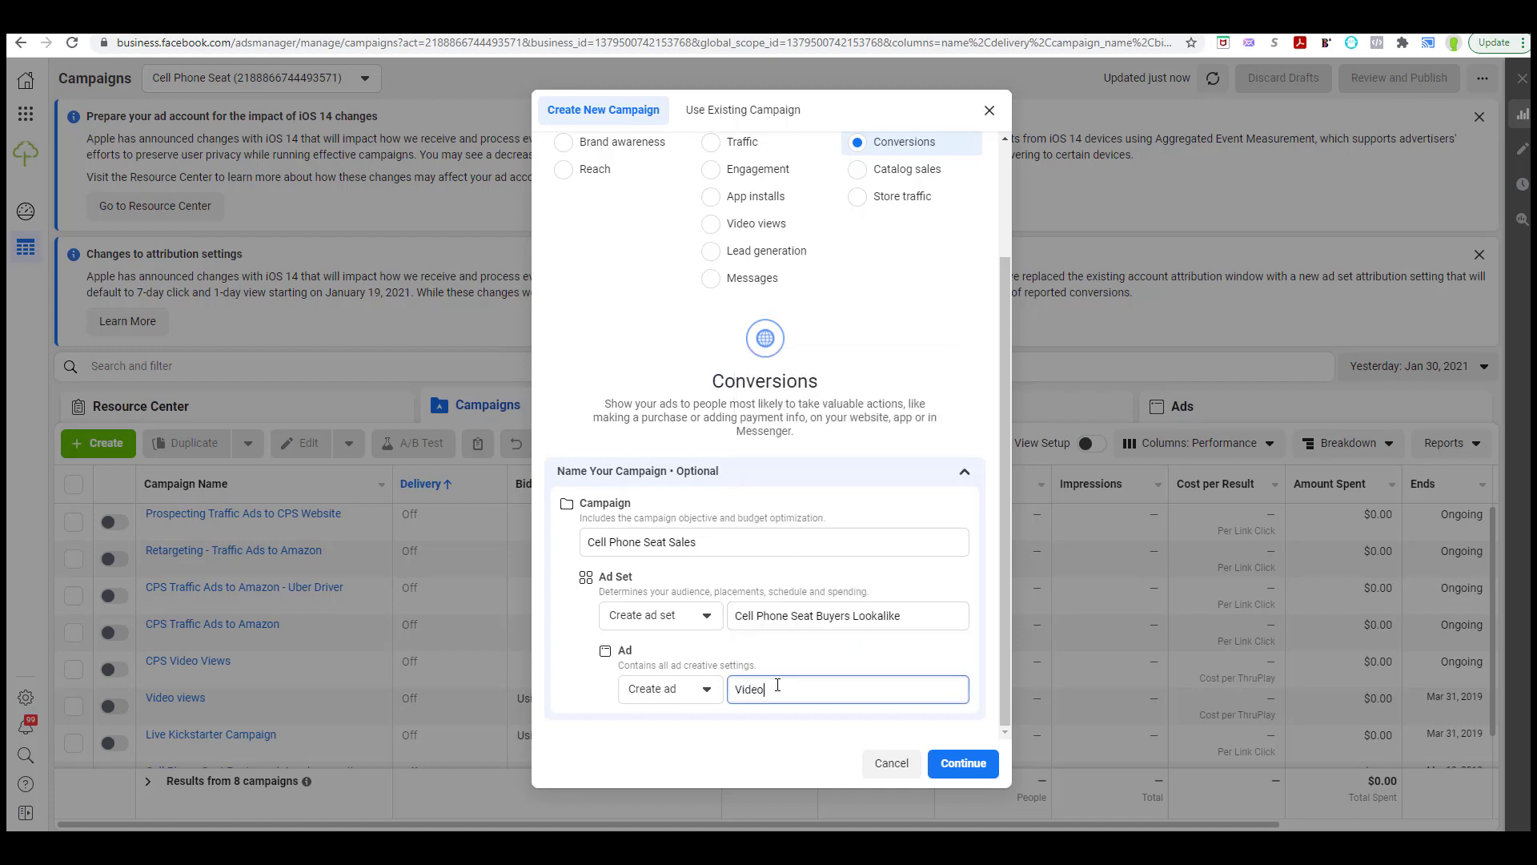
click(952, 765)
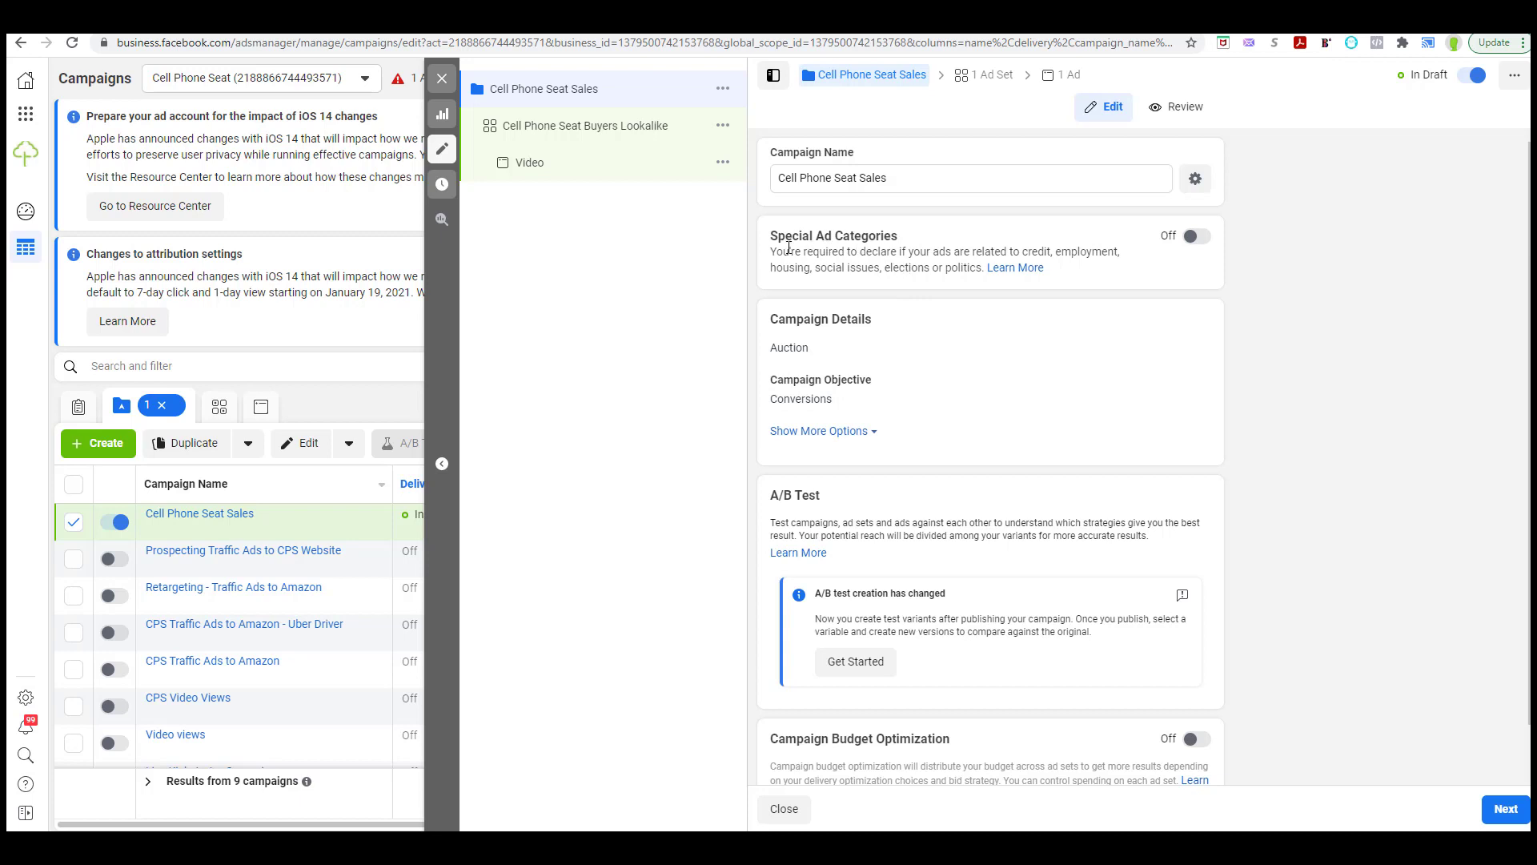
Expand the additional options in the campaign details and review the optional campaign spending limit
scroll(827, 297, down, 1)
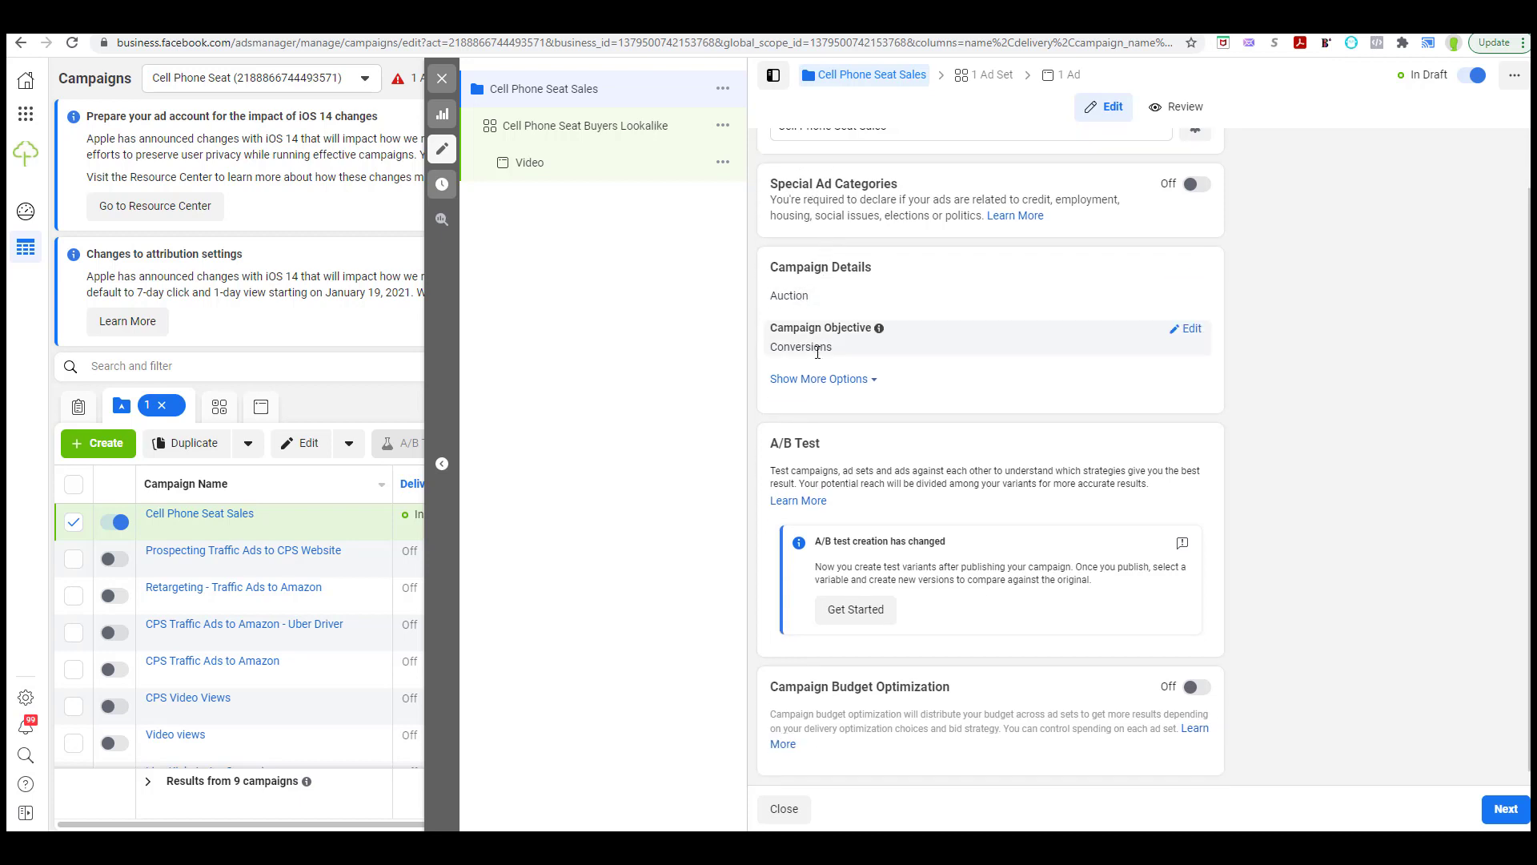
click(827, 377)
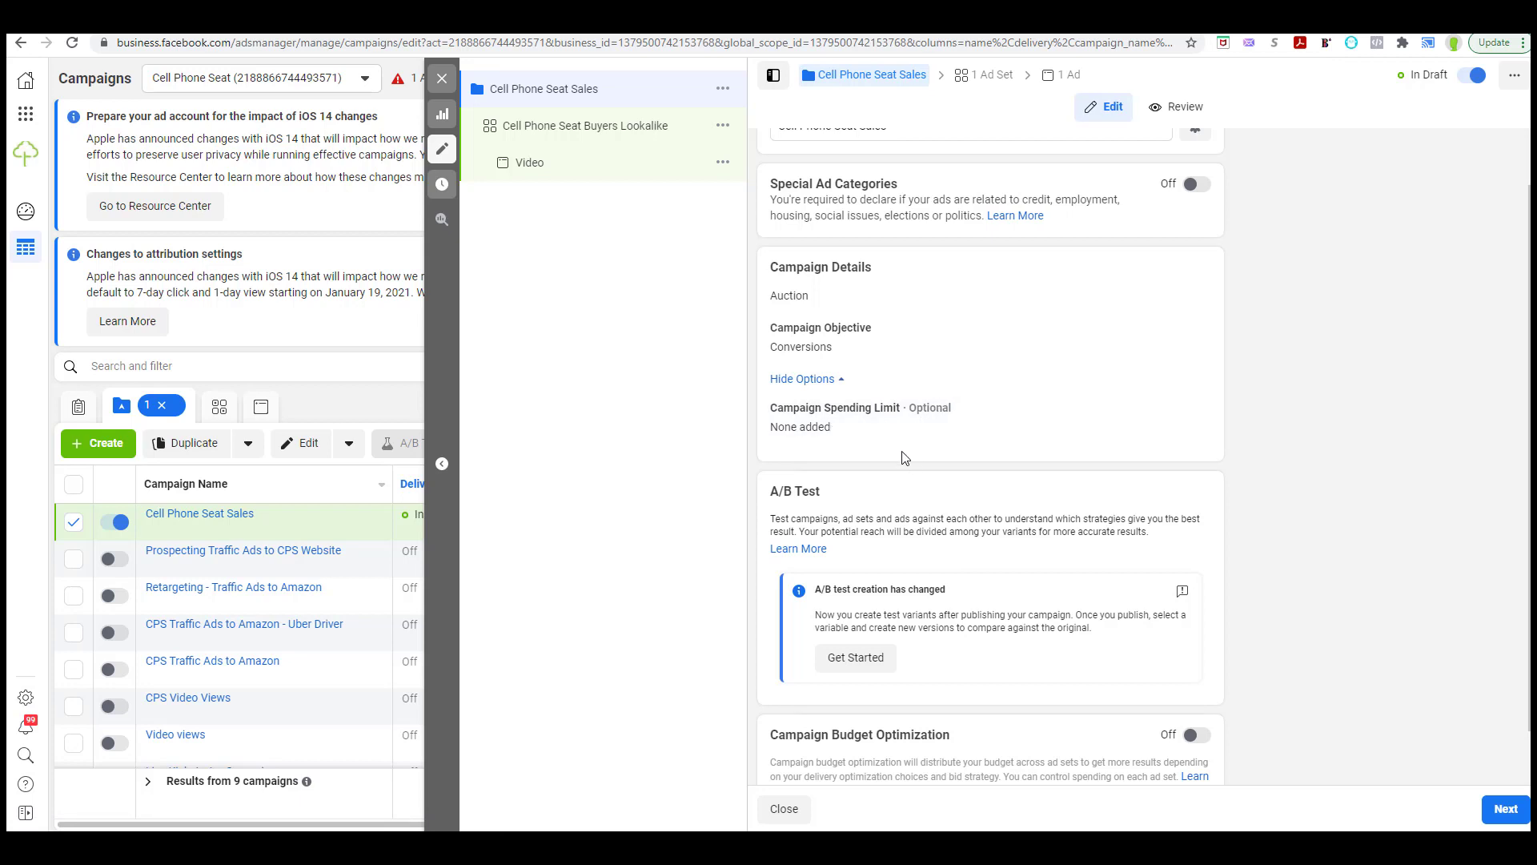
scroll(920, 472, down, 1)
mouse_move(959, 362)
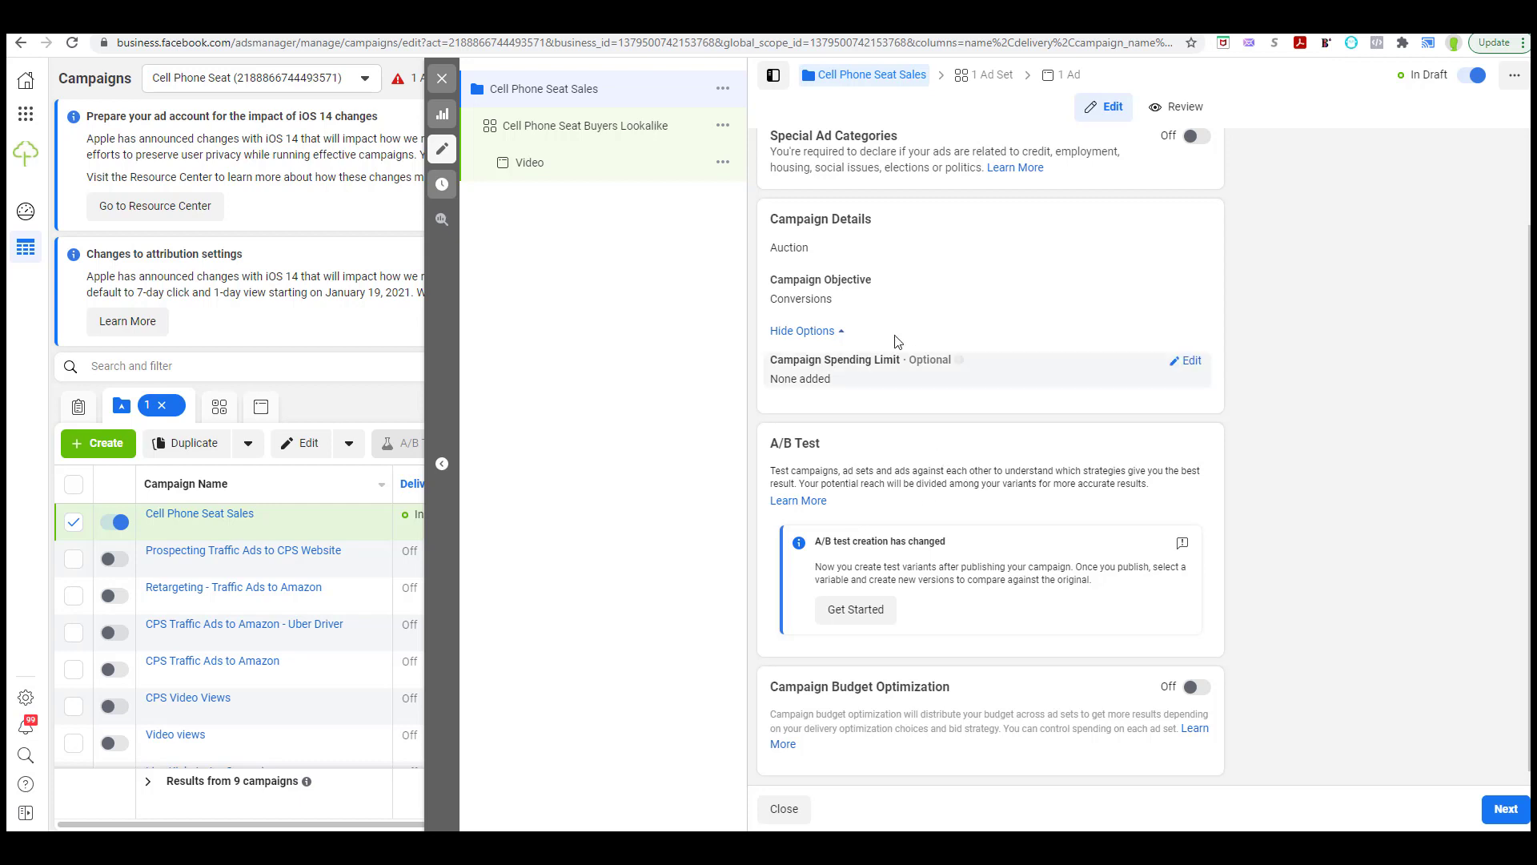
scroll(958, 320, up, 2)
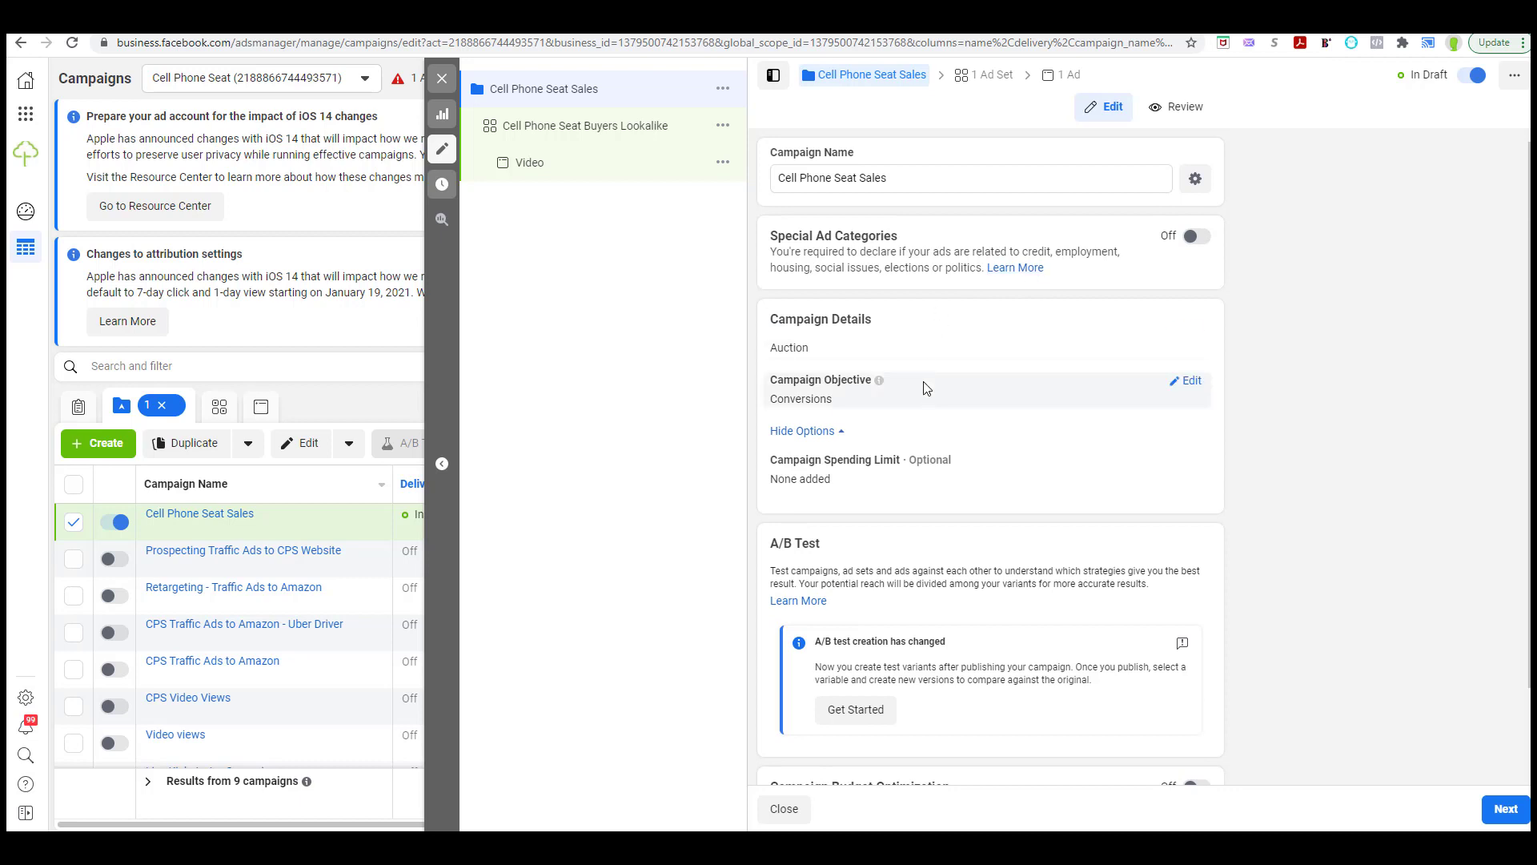
scroll(926, 388, down, 2)
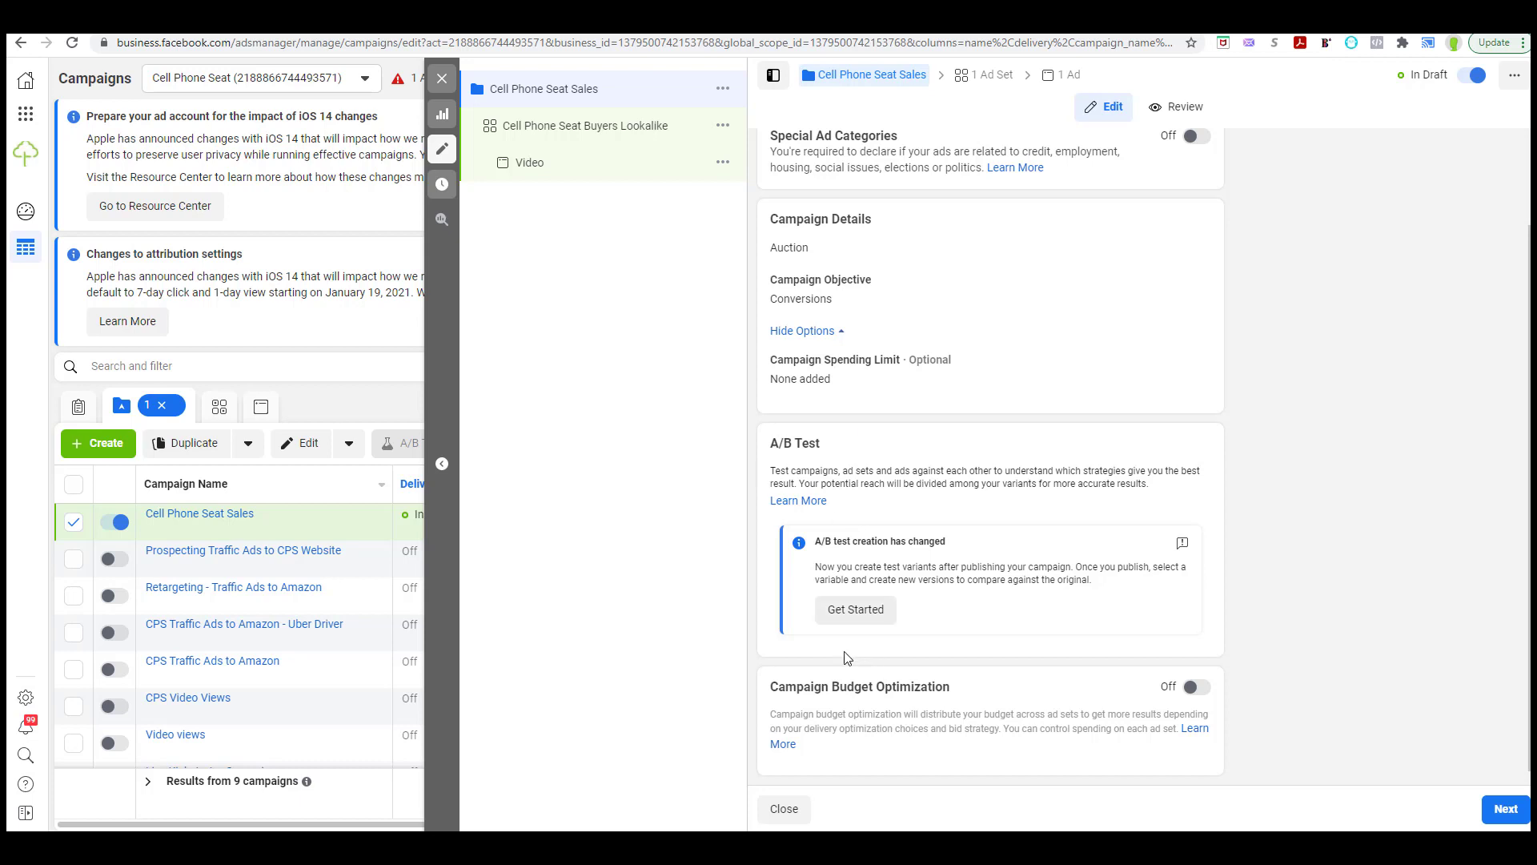
Enable Campaign Budget Optimization with a daily budget of $10 and proceed to the ad set settings
click(1196, 688)
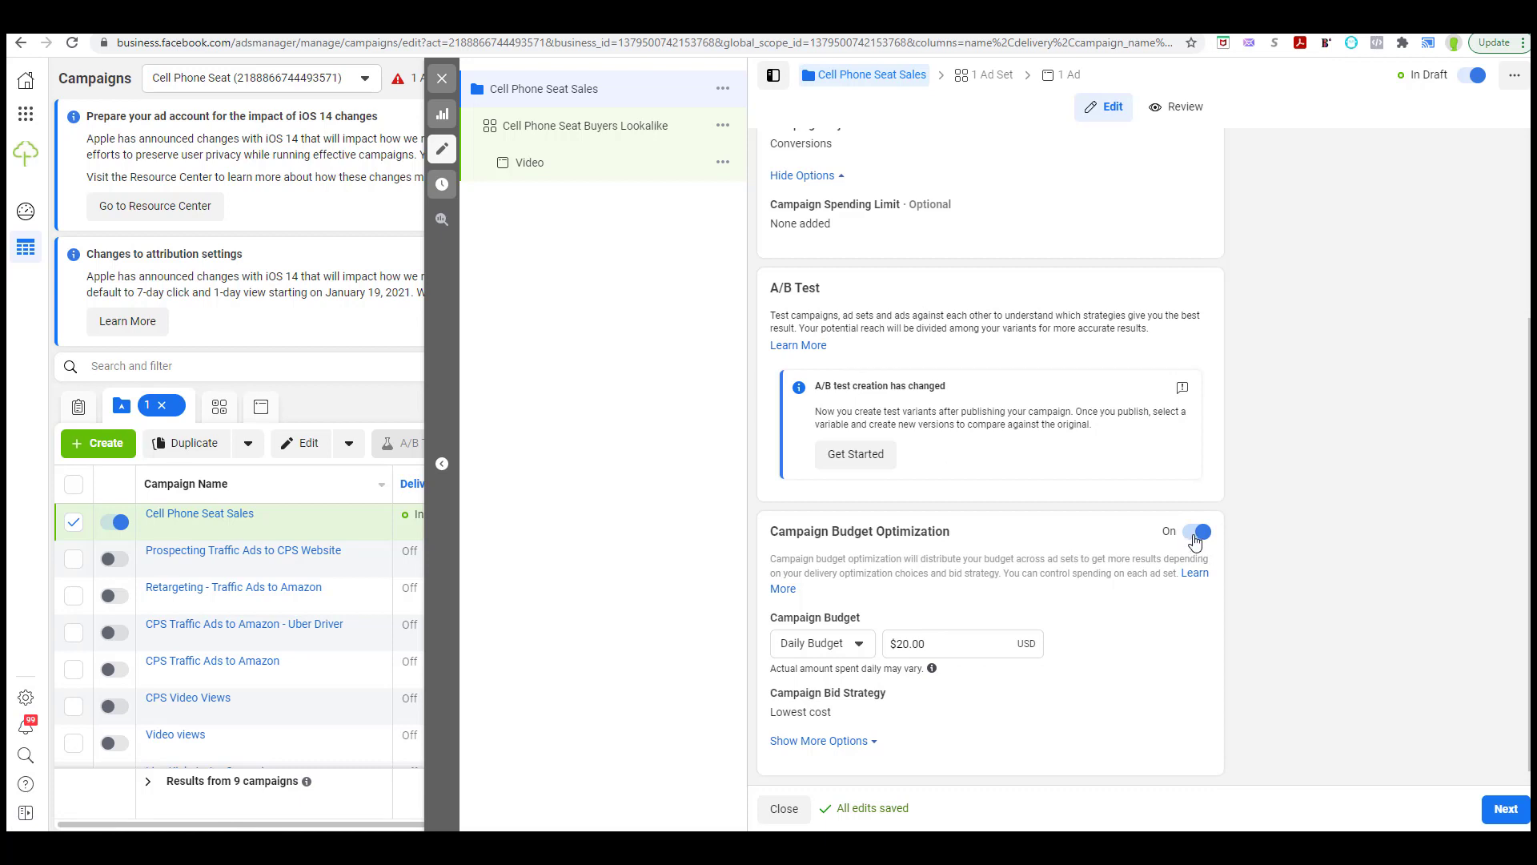
click(899, 643)
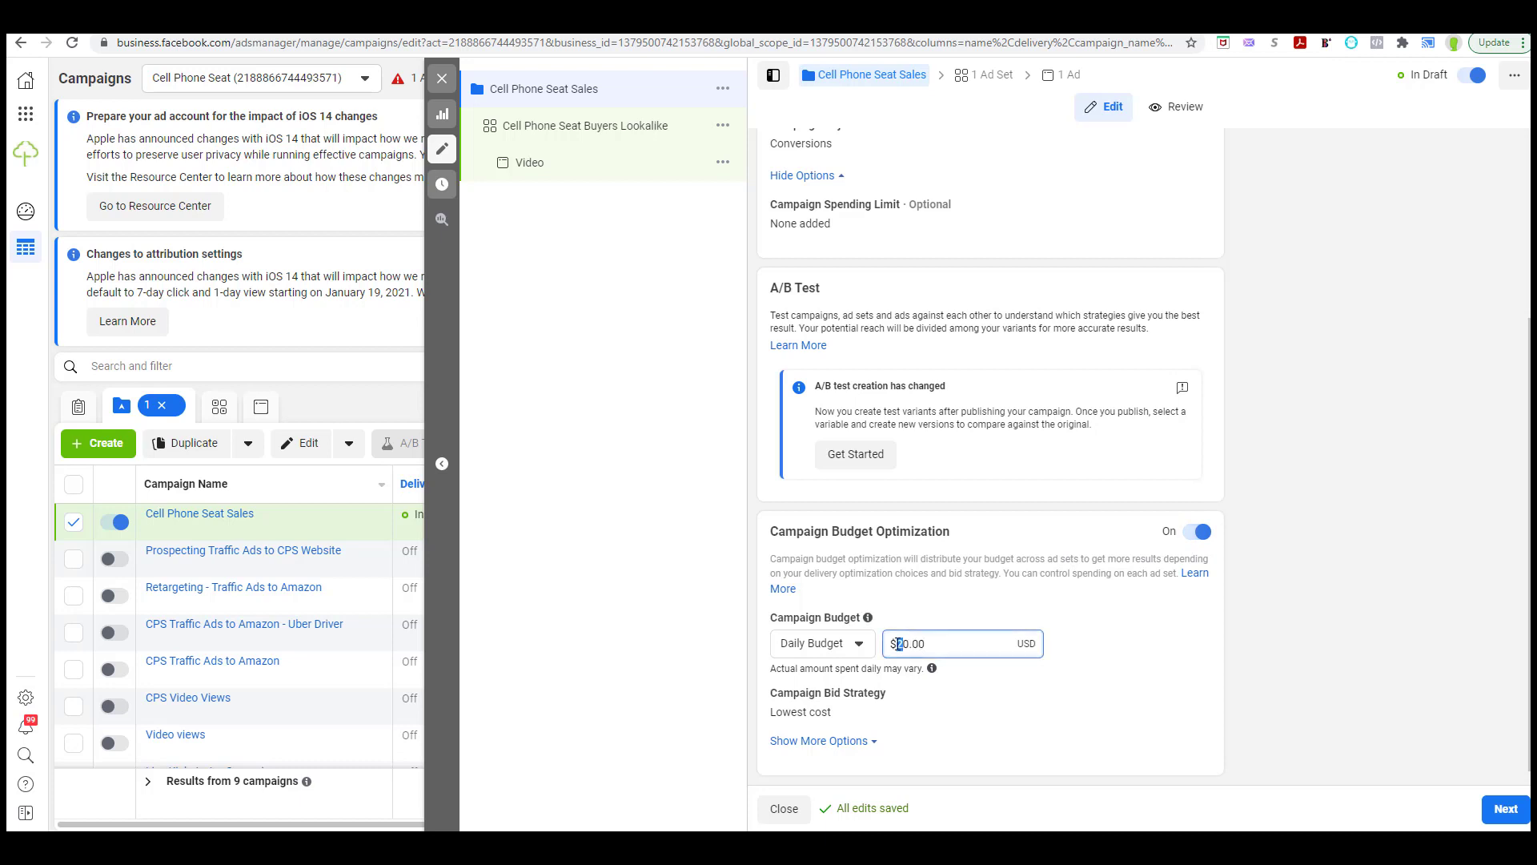
text(10)
click(991, 684)
click(1505, 809)
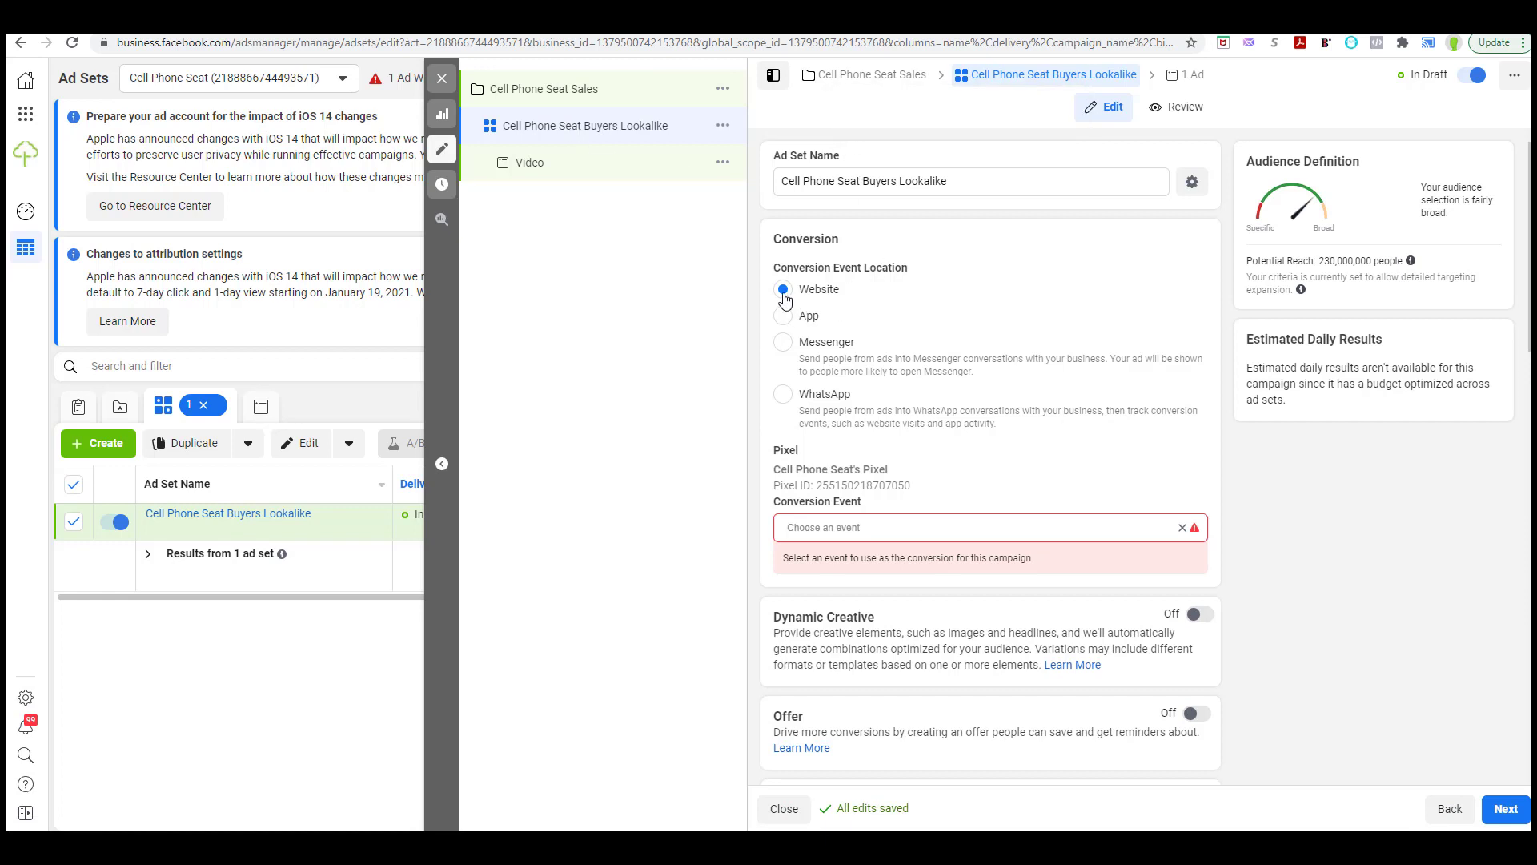
Clear the ad set's Purchase conversion event and list the events available for the pixel
click(1190, 526)
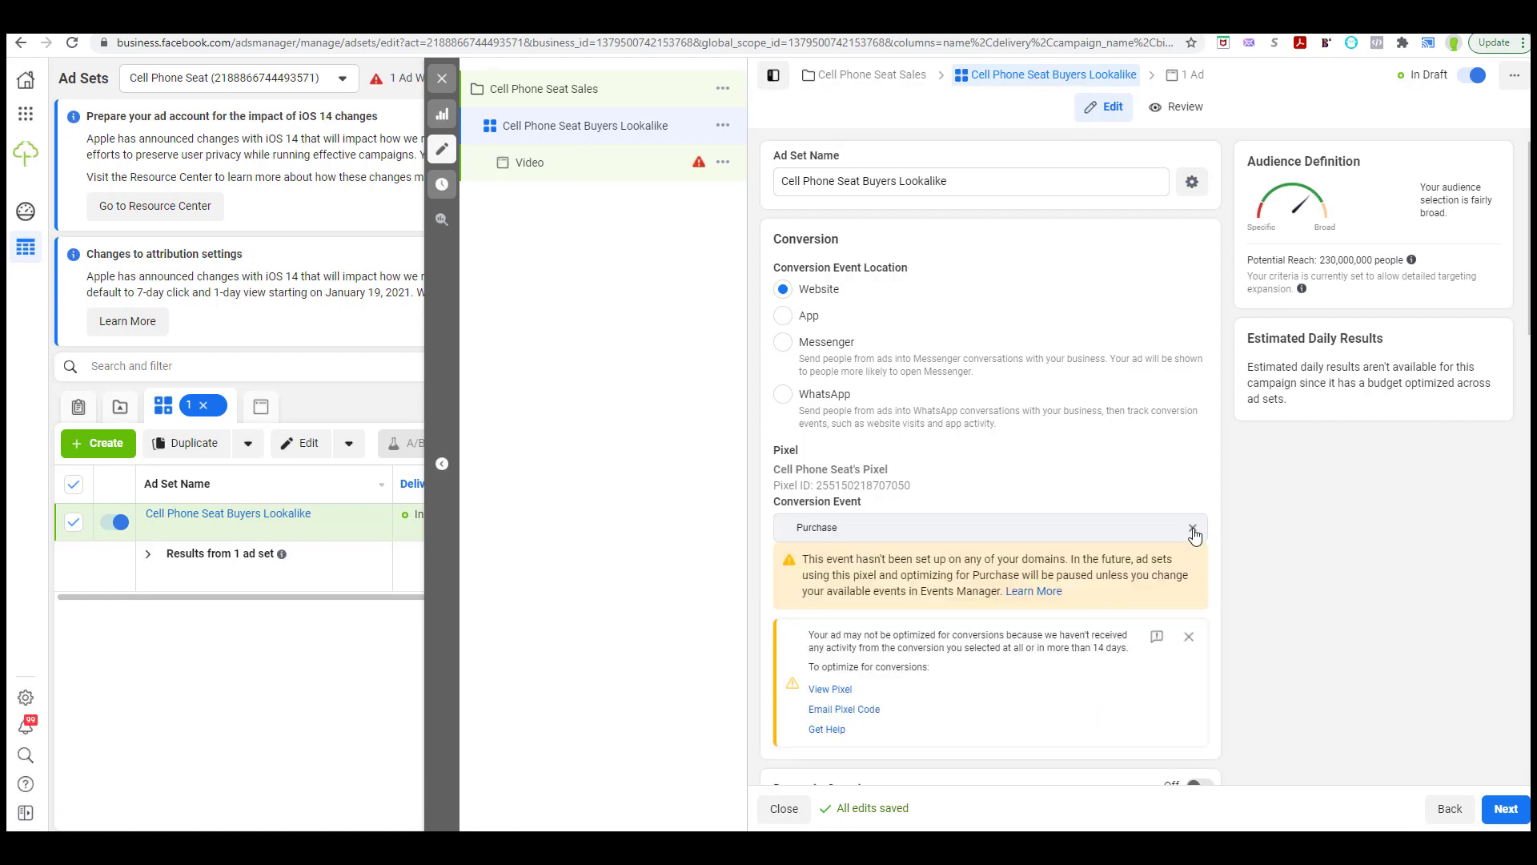
click(1192, 529)
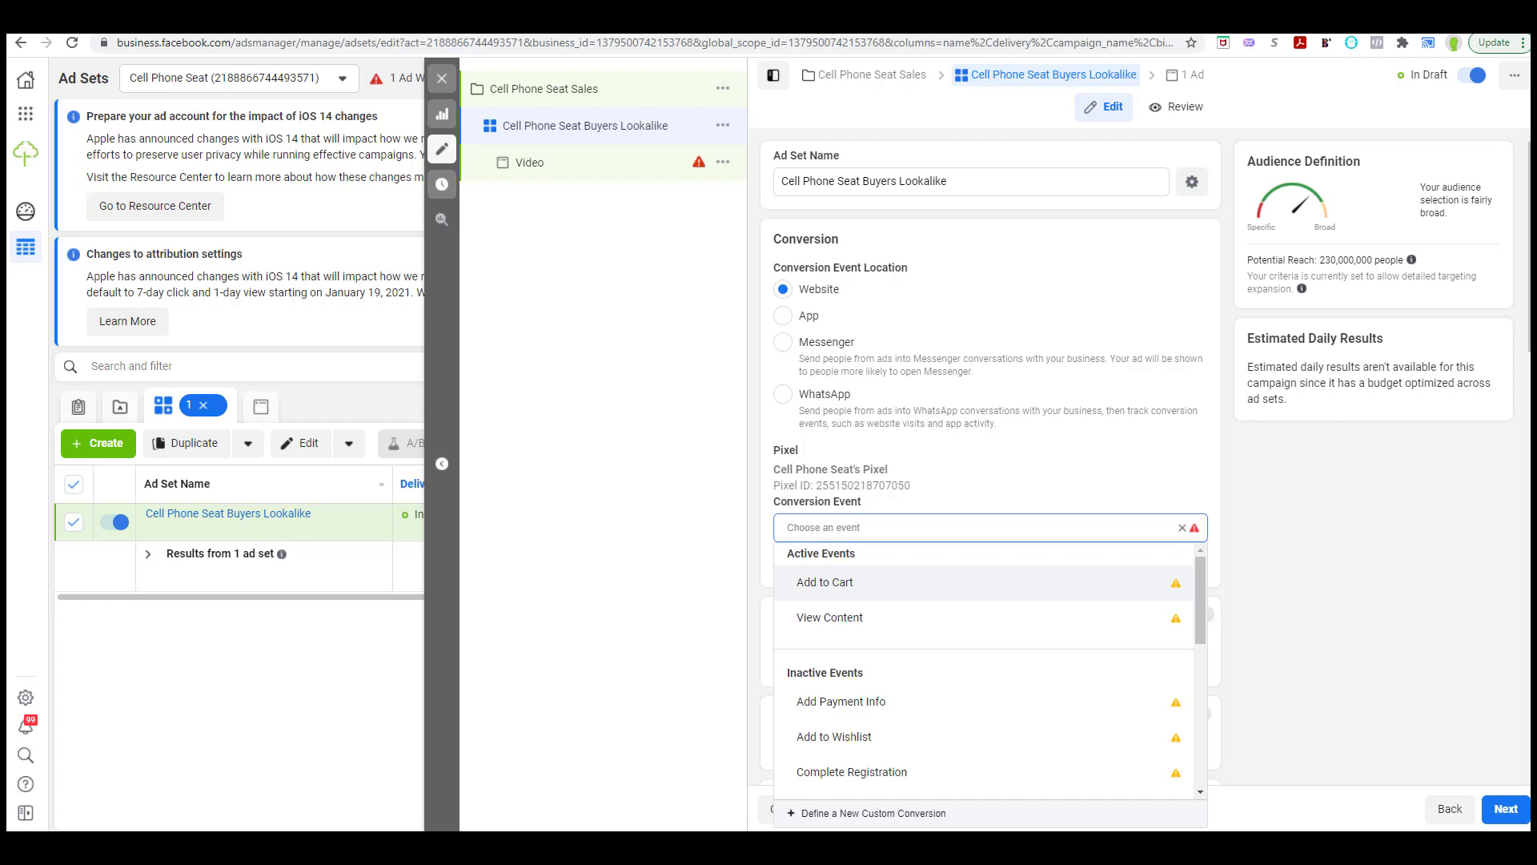
Open cellphoneseat.com in a new browser tab and inspect the site's pixel with Facebook Pixel Helper
key(ctrl+t)
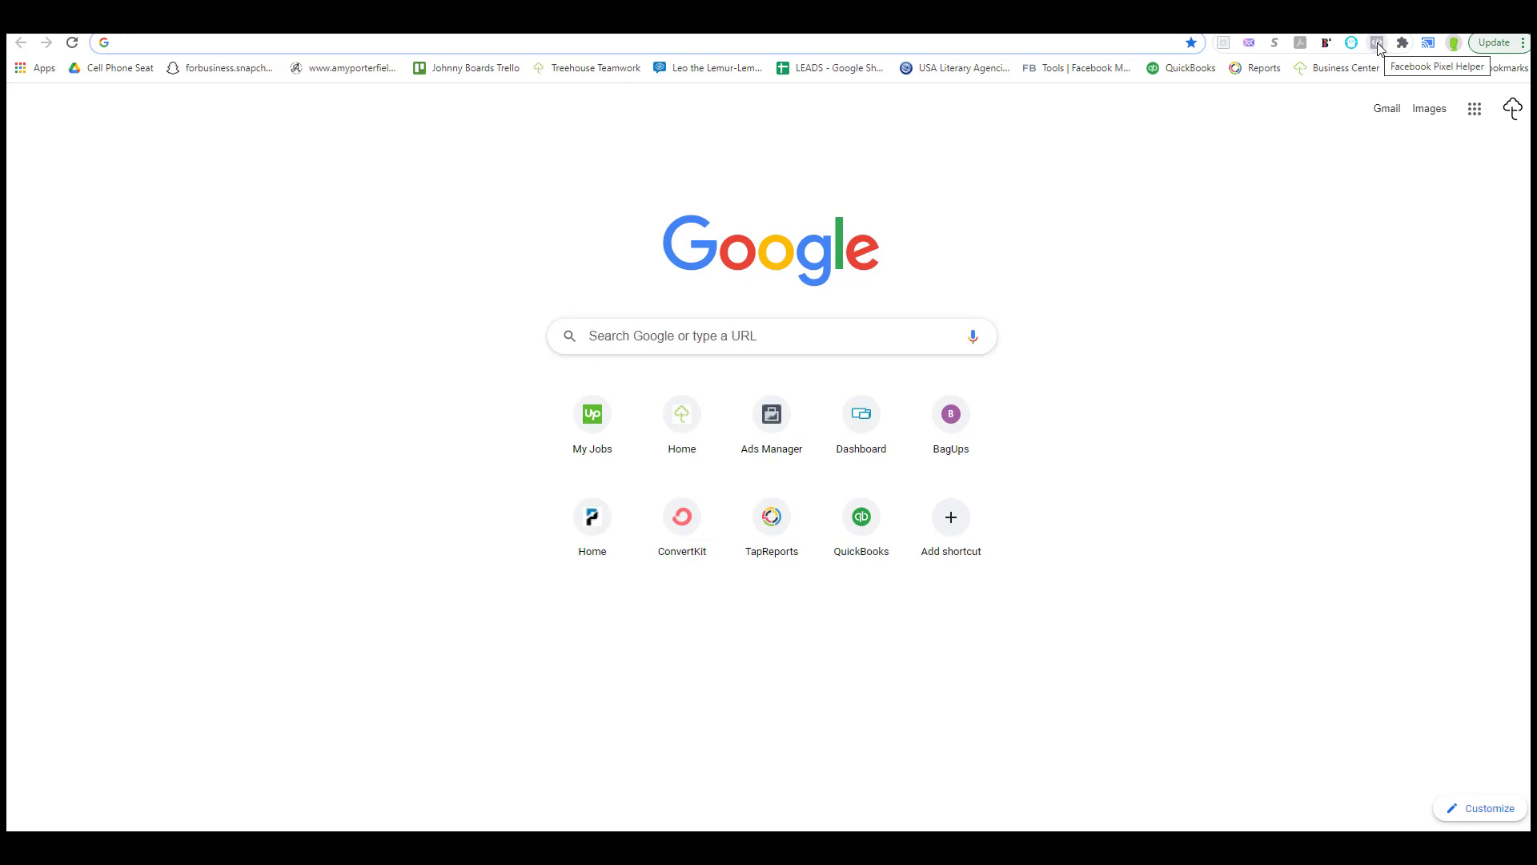
text(ce)
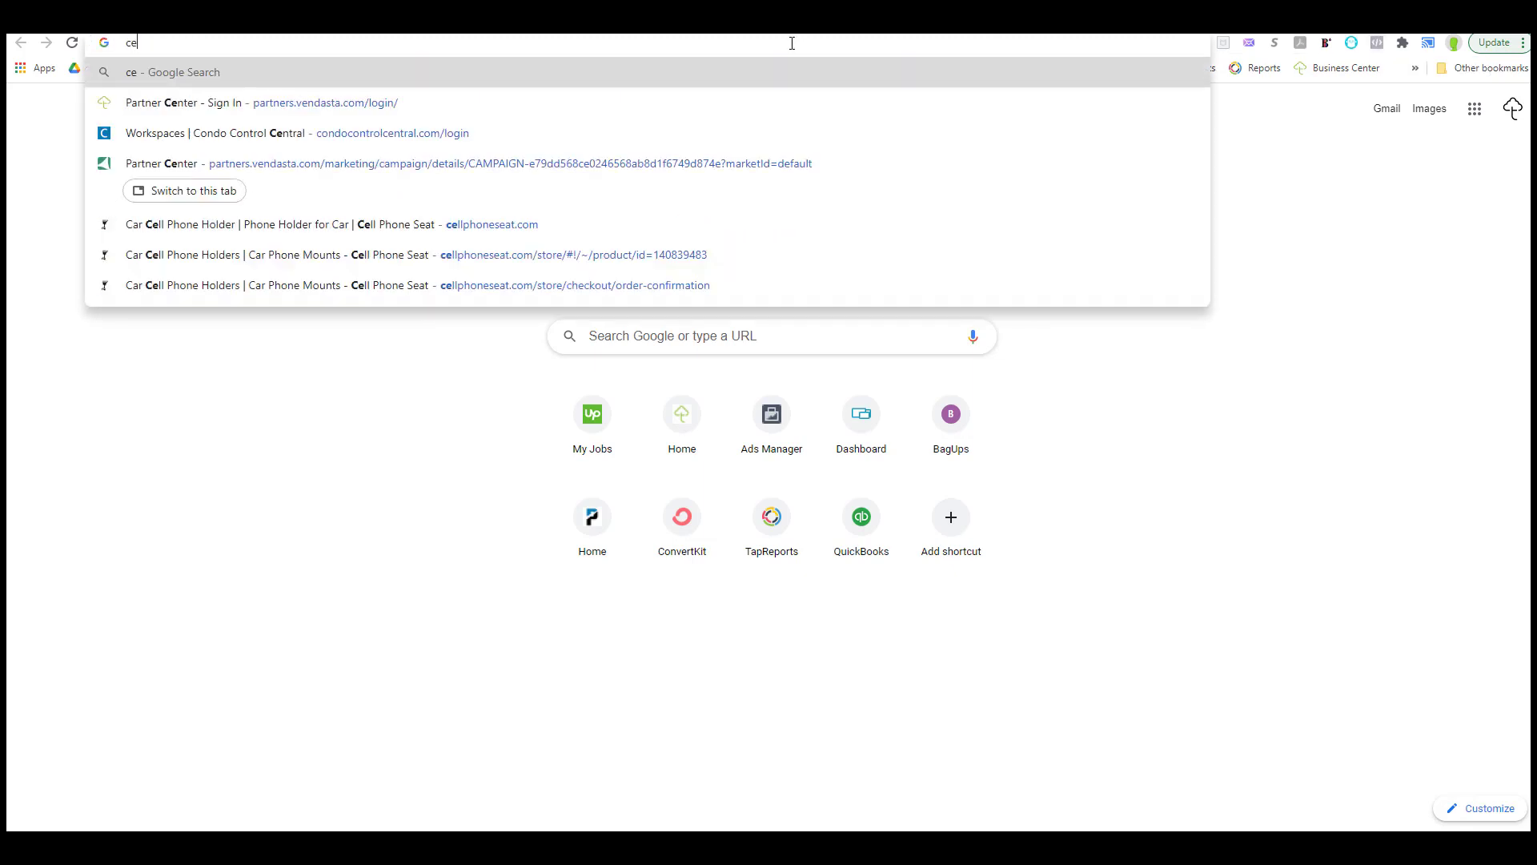
text(llphoneseat.com)
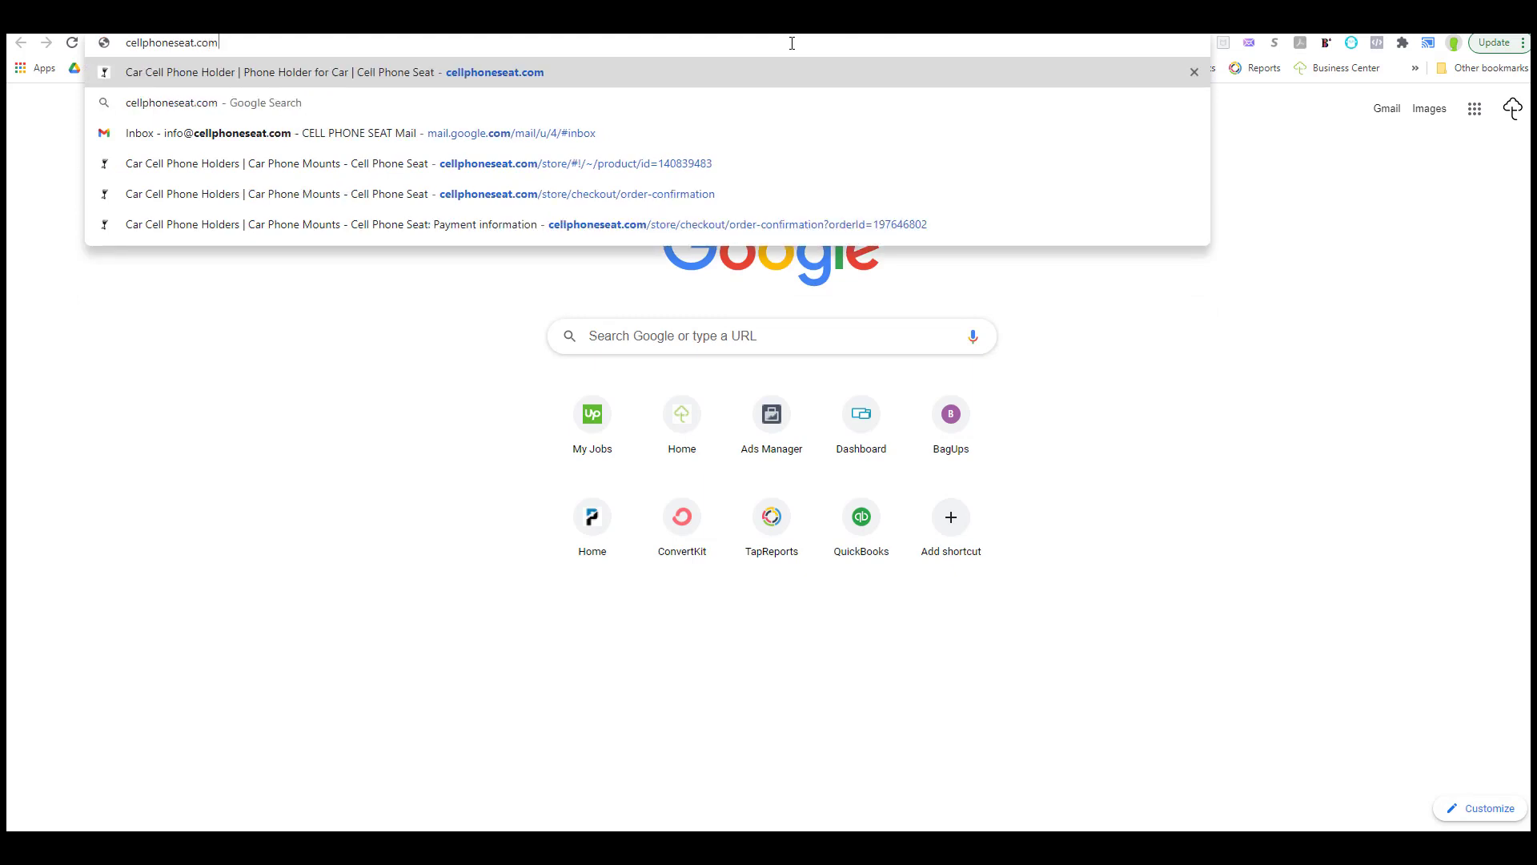
key(Return)
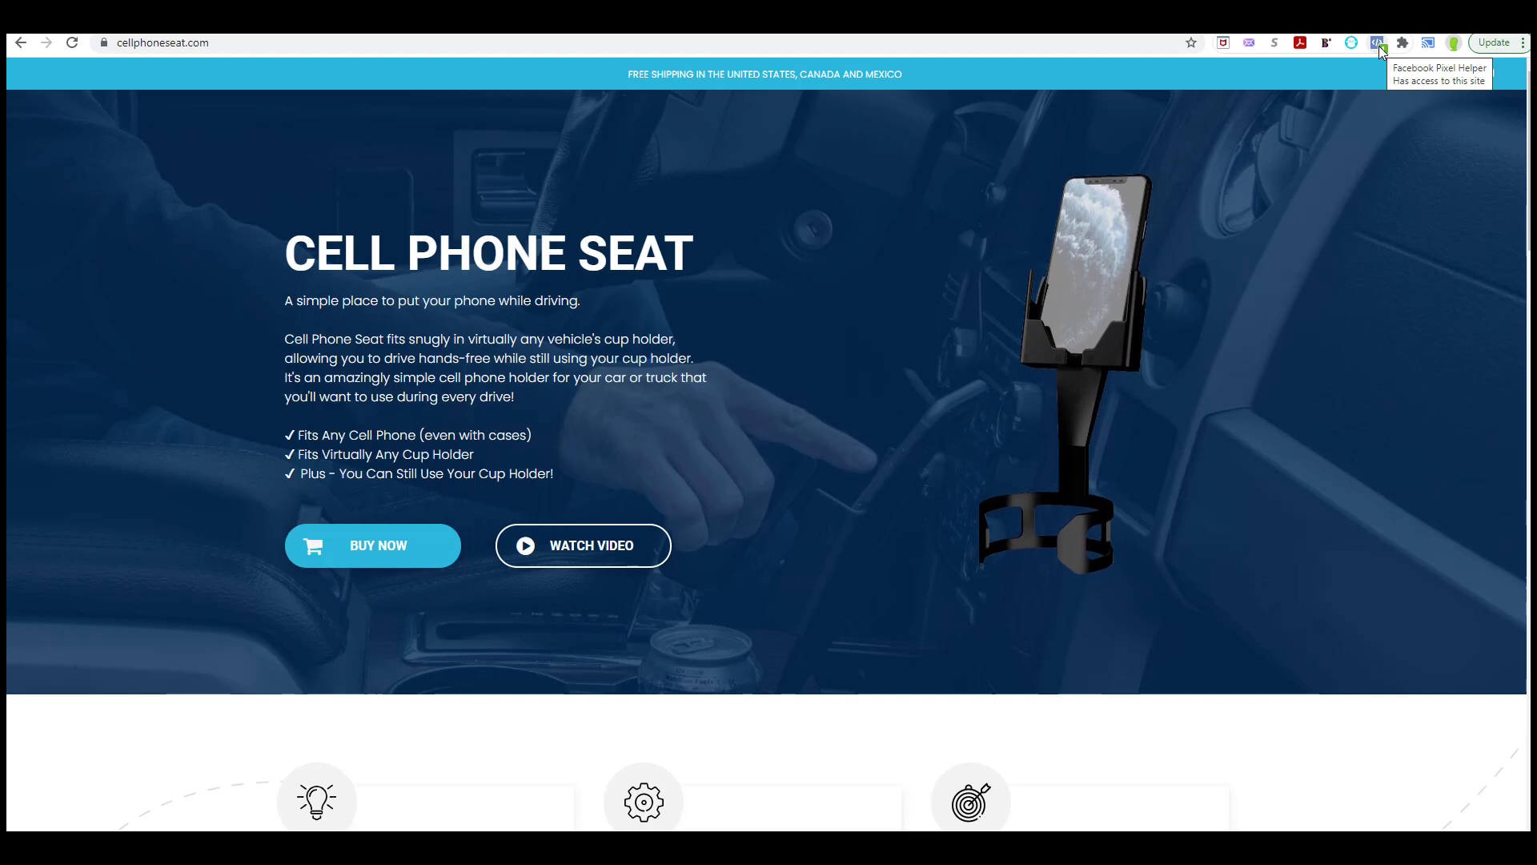
click(1378, 46)
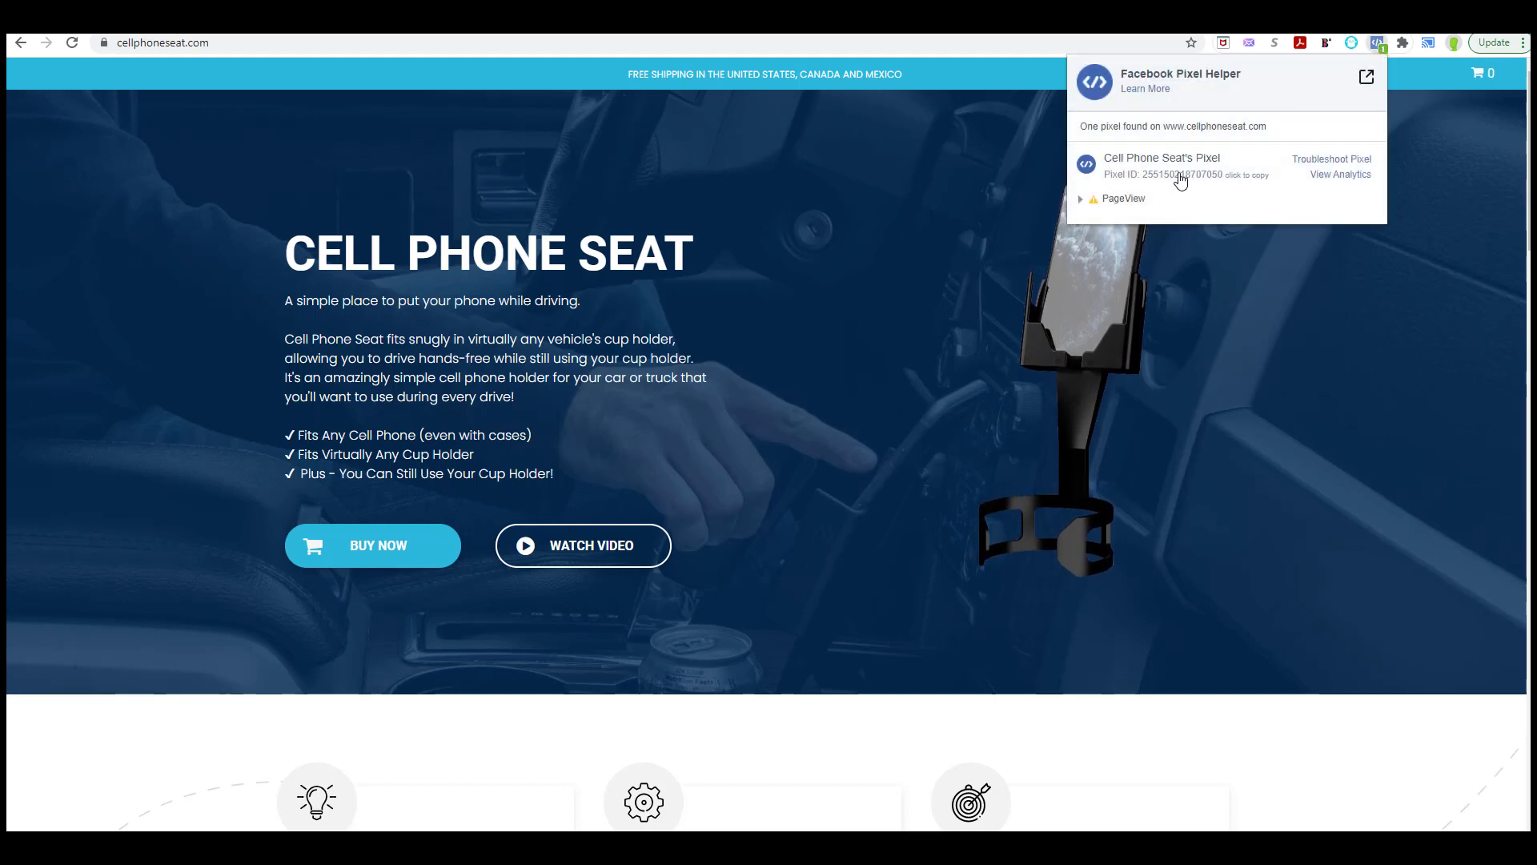
Expand the PageView event details in Facebook Pixel Helper and return to the ad set in Ads Manager
click(1104, 202)
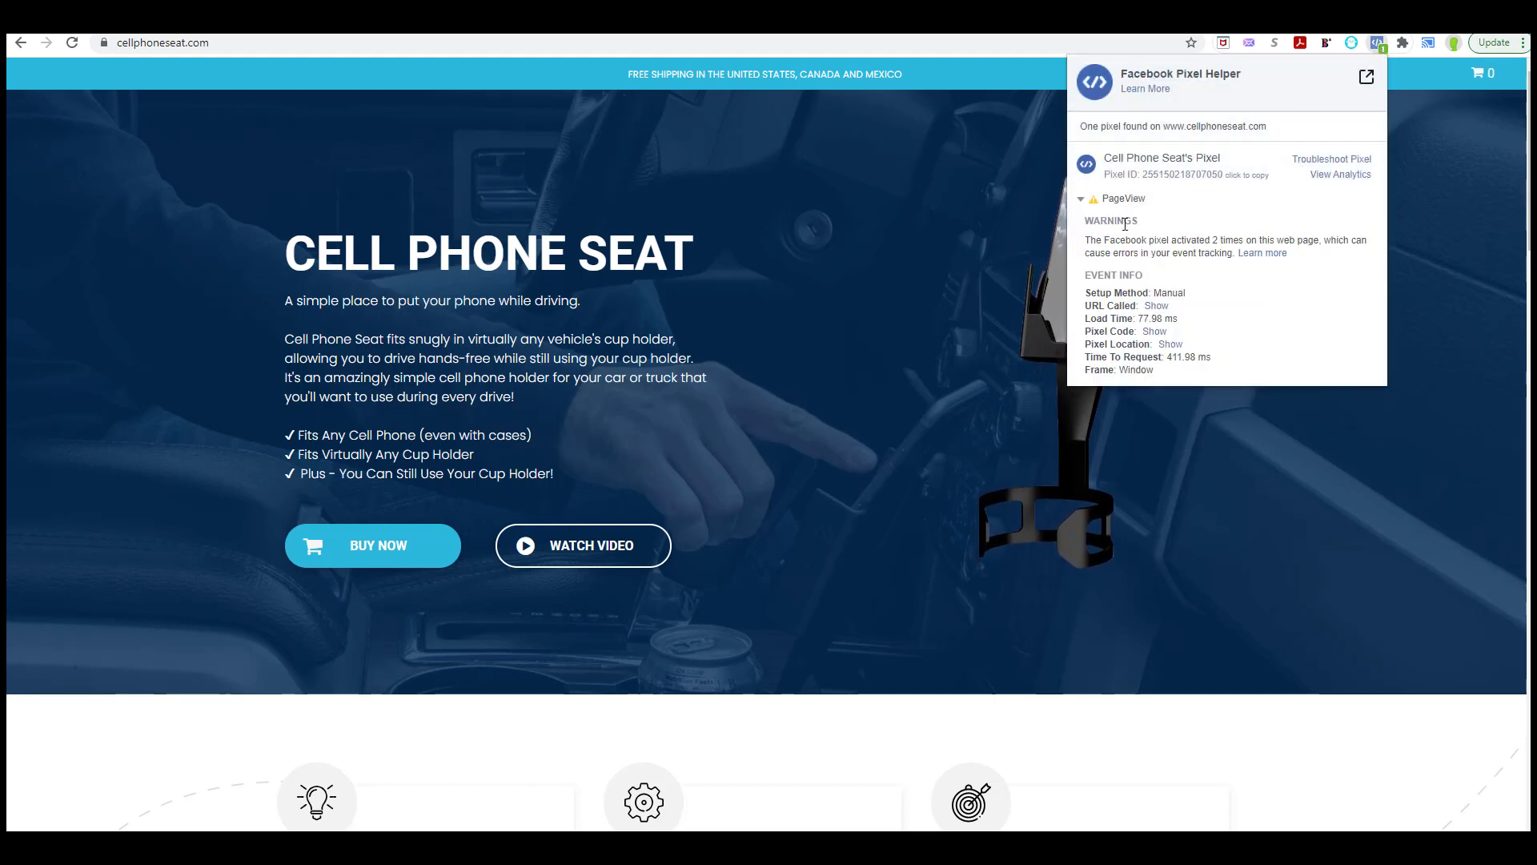
click(1049, 123)
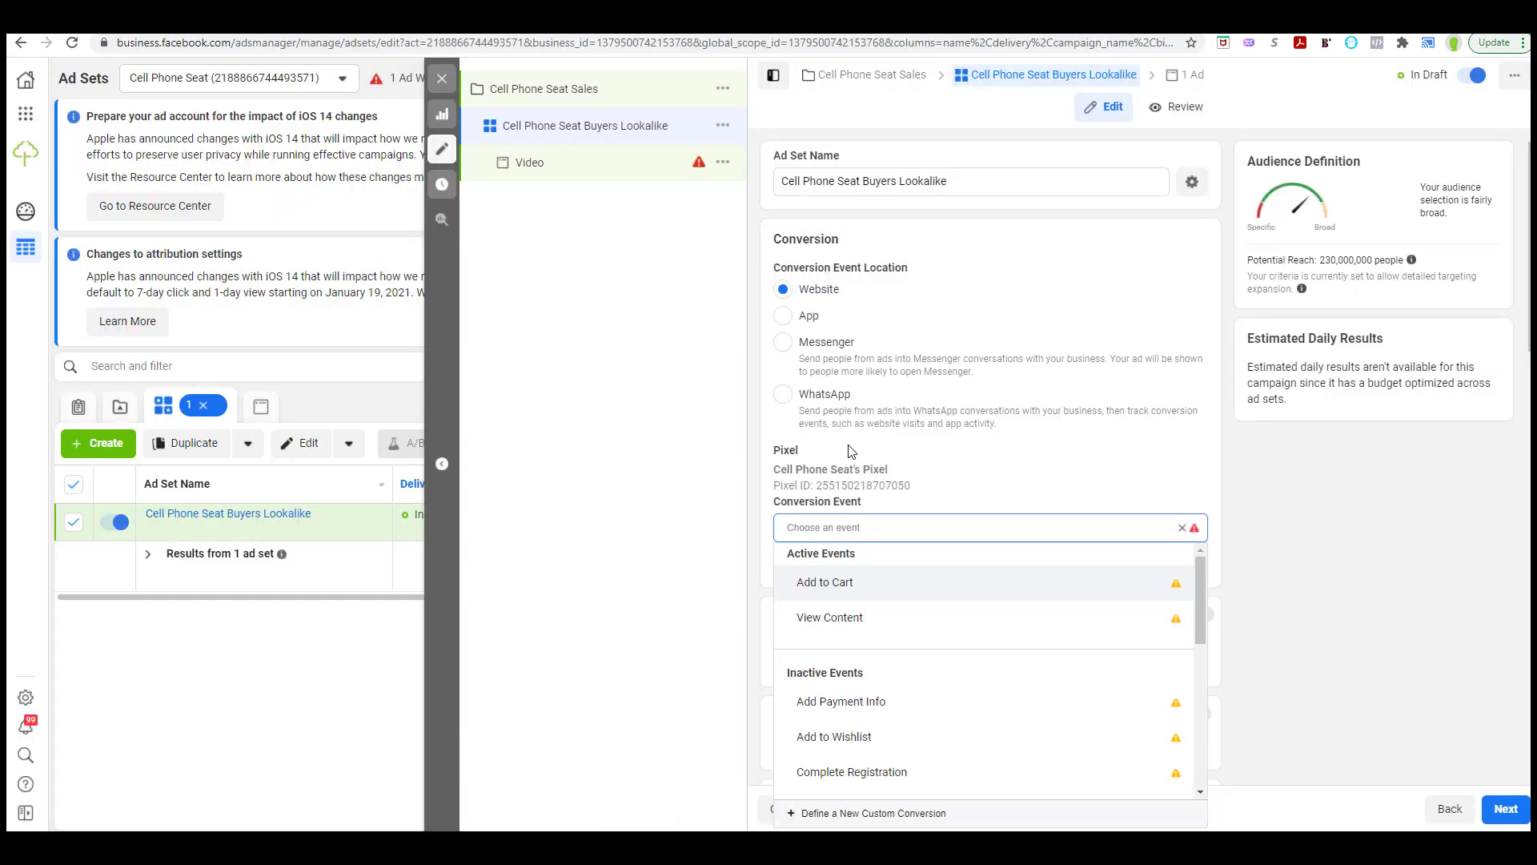
Review the pixel's active and inactive events, select Purchase as the conversion event, and dismiss the conversion optimization notice
scroll(845, 448, down, 1)
scroll(880, 481, up, 1)
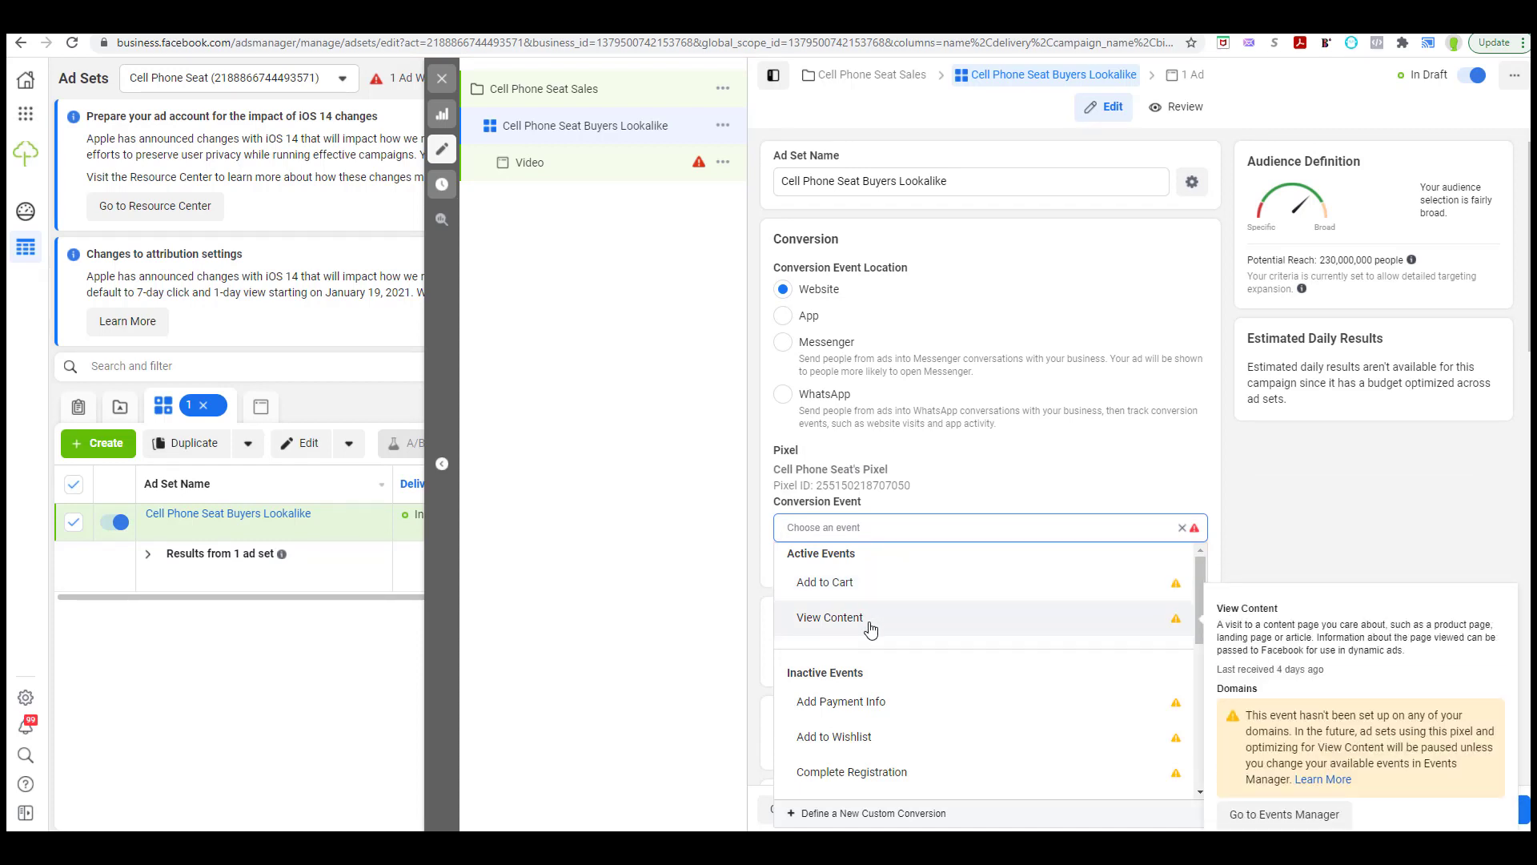
scroll(868, 621, down, 3)
scroll(871, 629, up, 3)
mouse_move(845, 589)
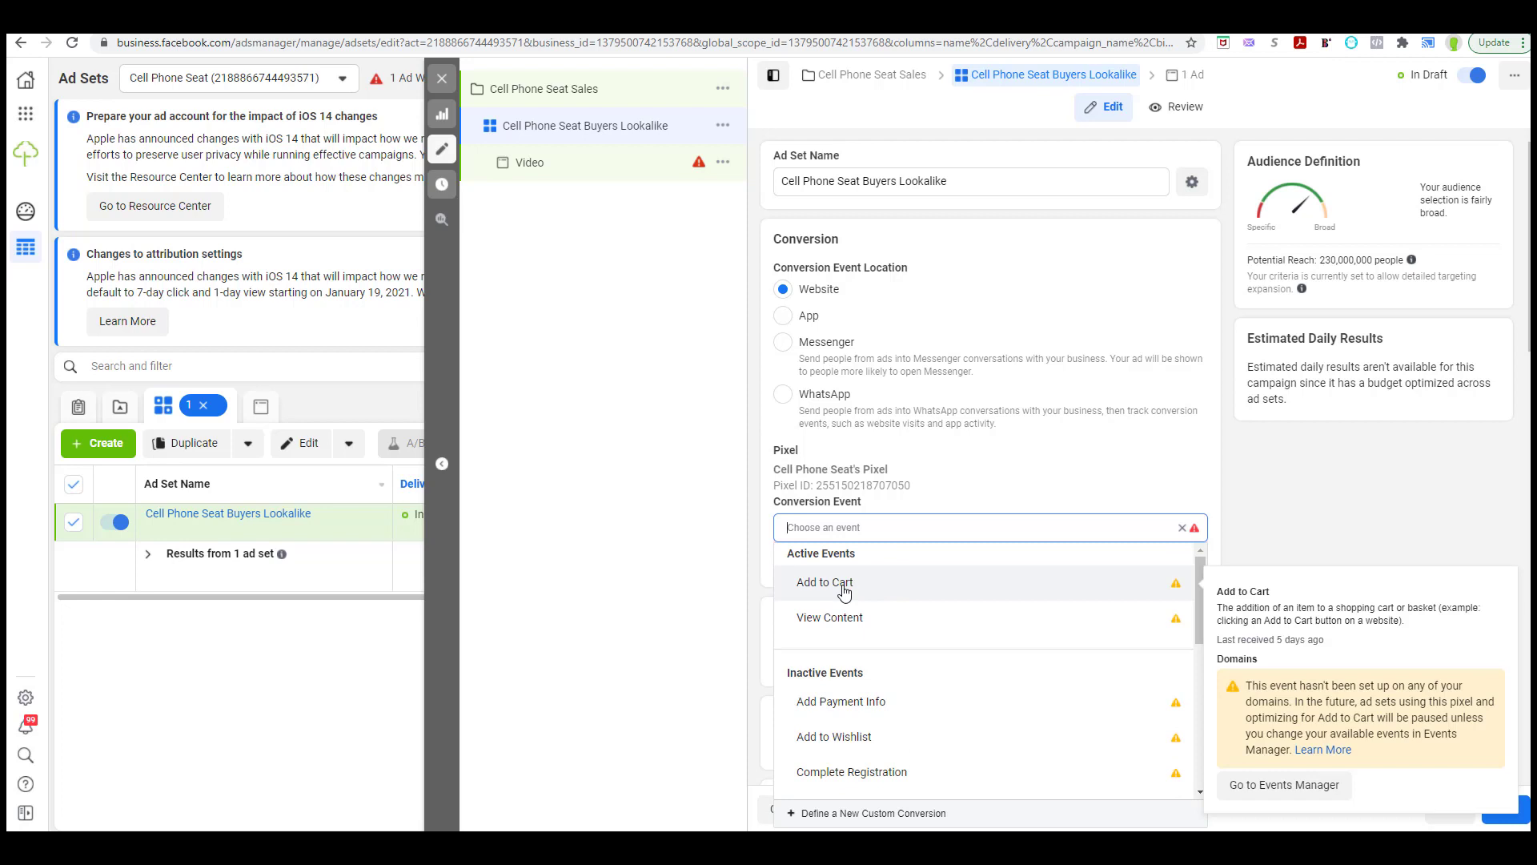
scroll(857, 645, down, 2)
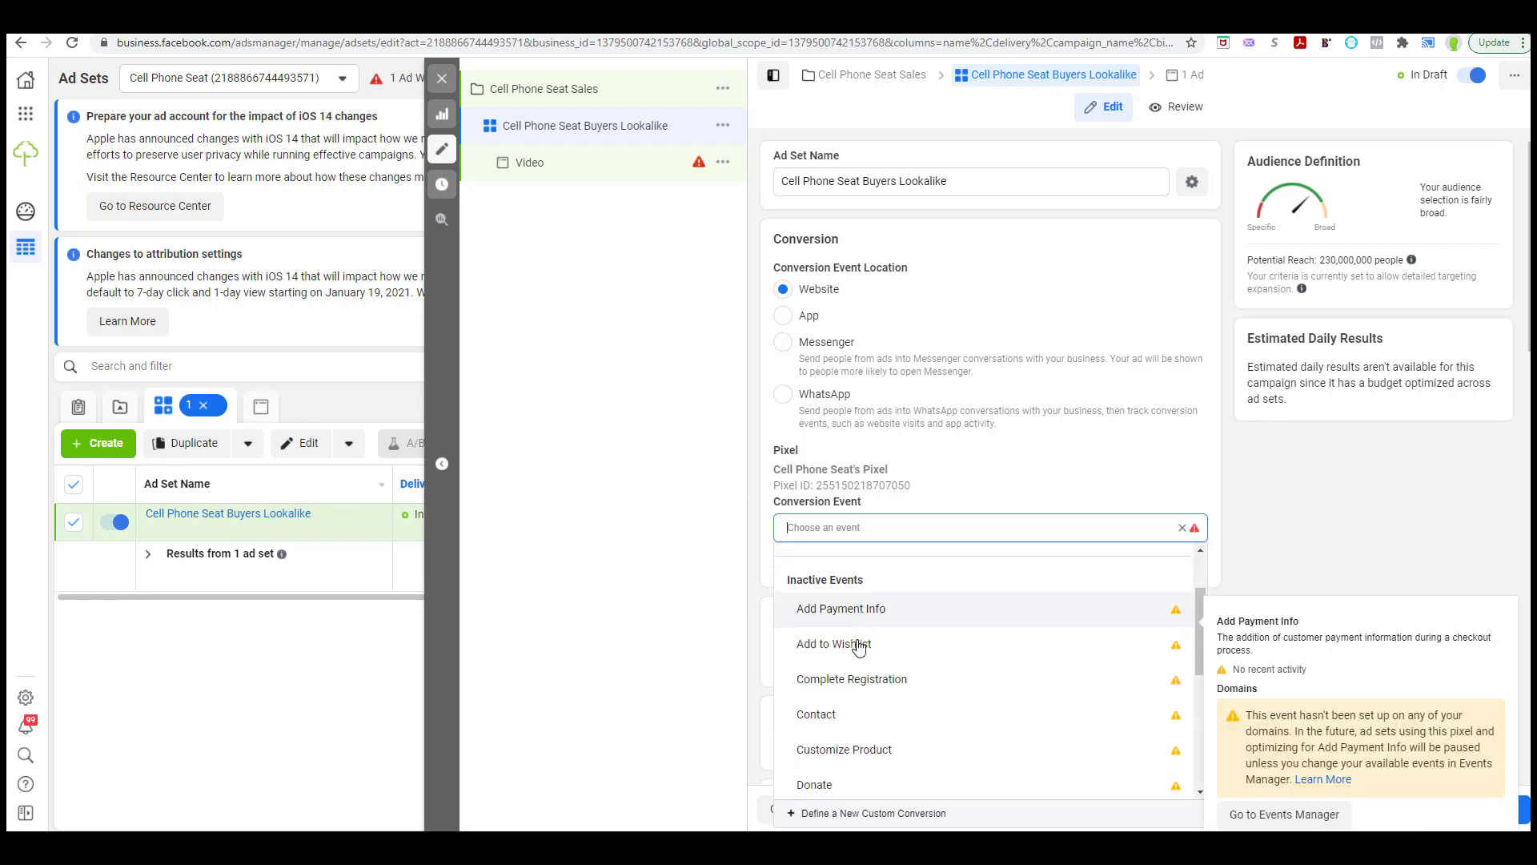
scroll(856, 642, down, 1)
scroll(855, 645, up, 3)
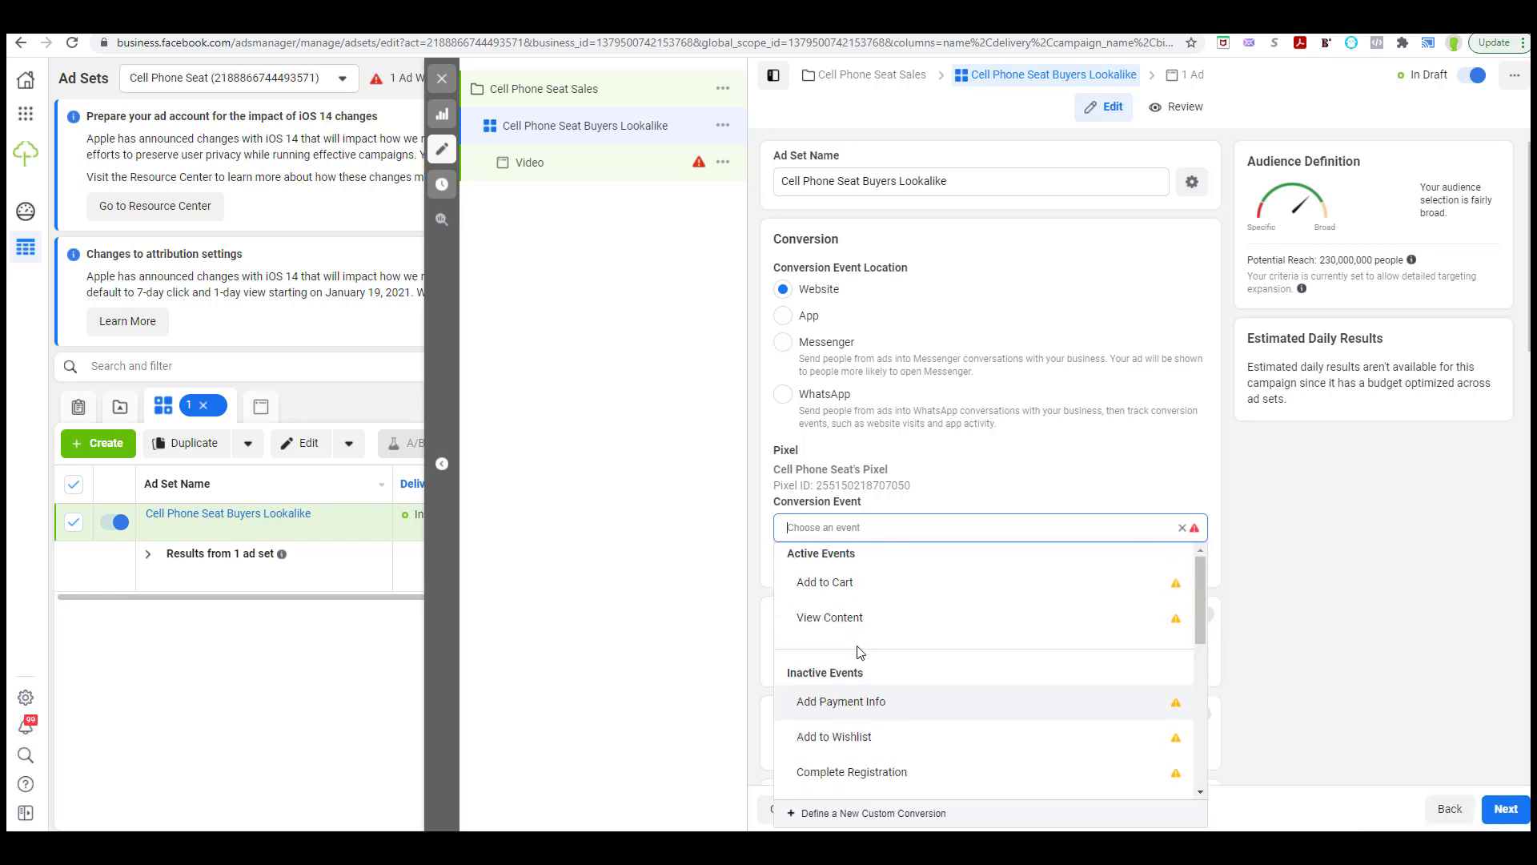
scroll(856, 654, down, 1)
scroll(857, 661, down, 3)
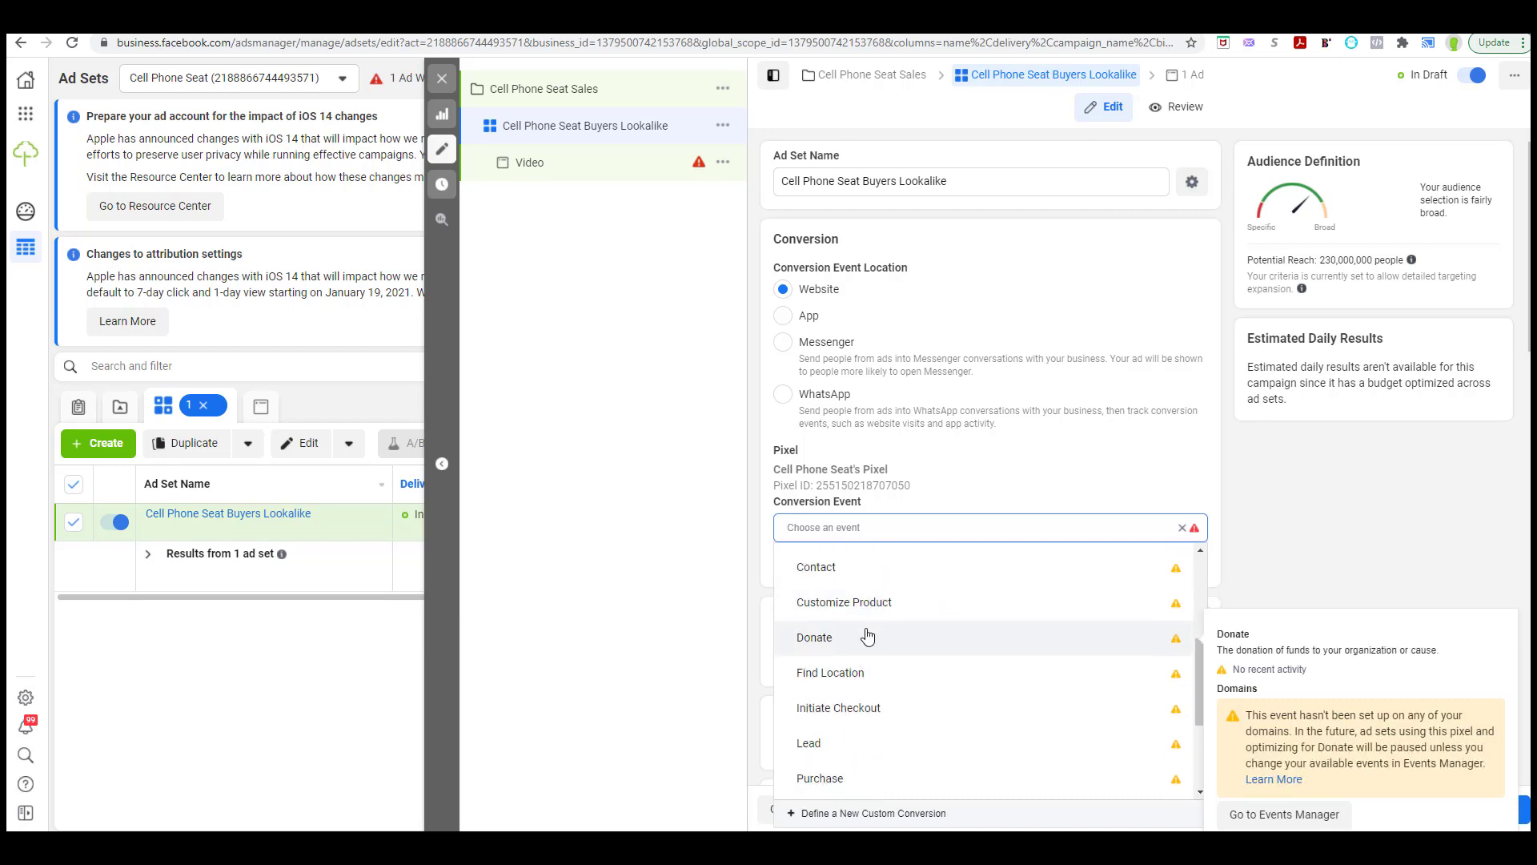
scroll(848, 688, down, 2)
click(832, 619)
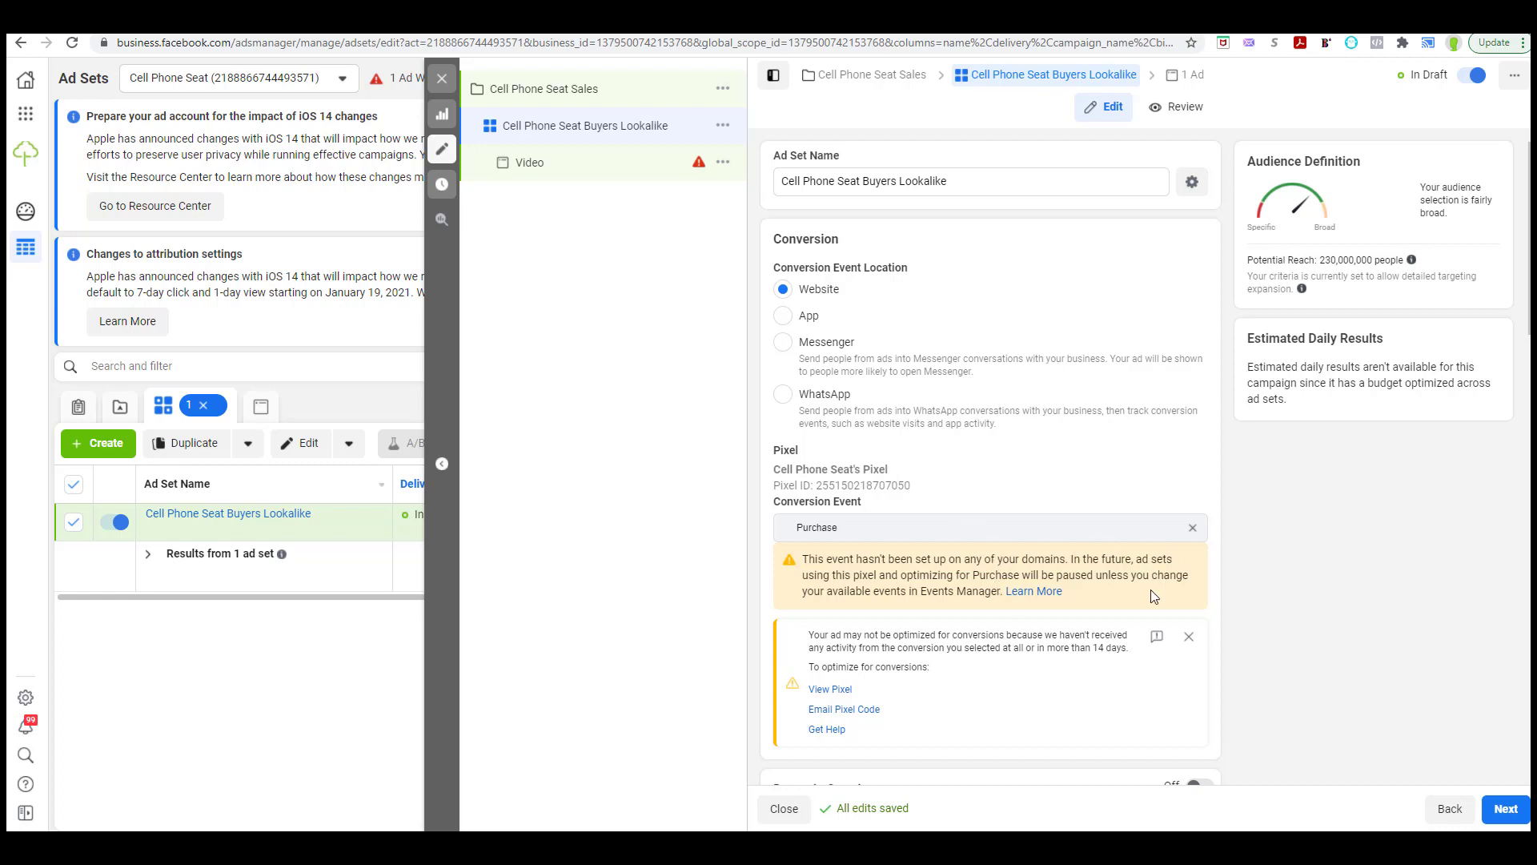
click(1189, 637)
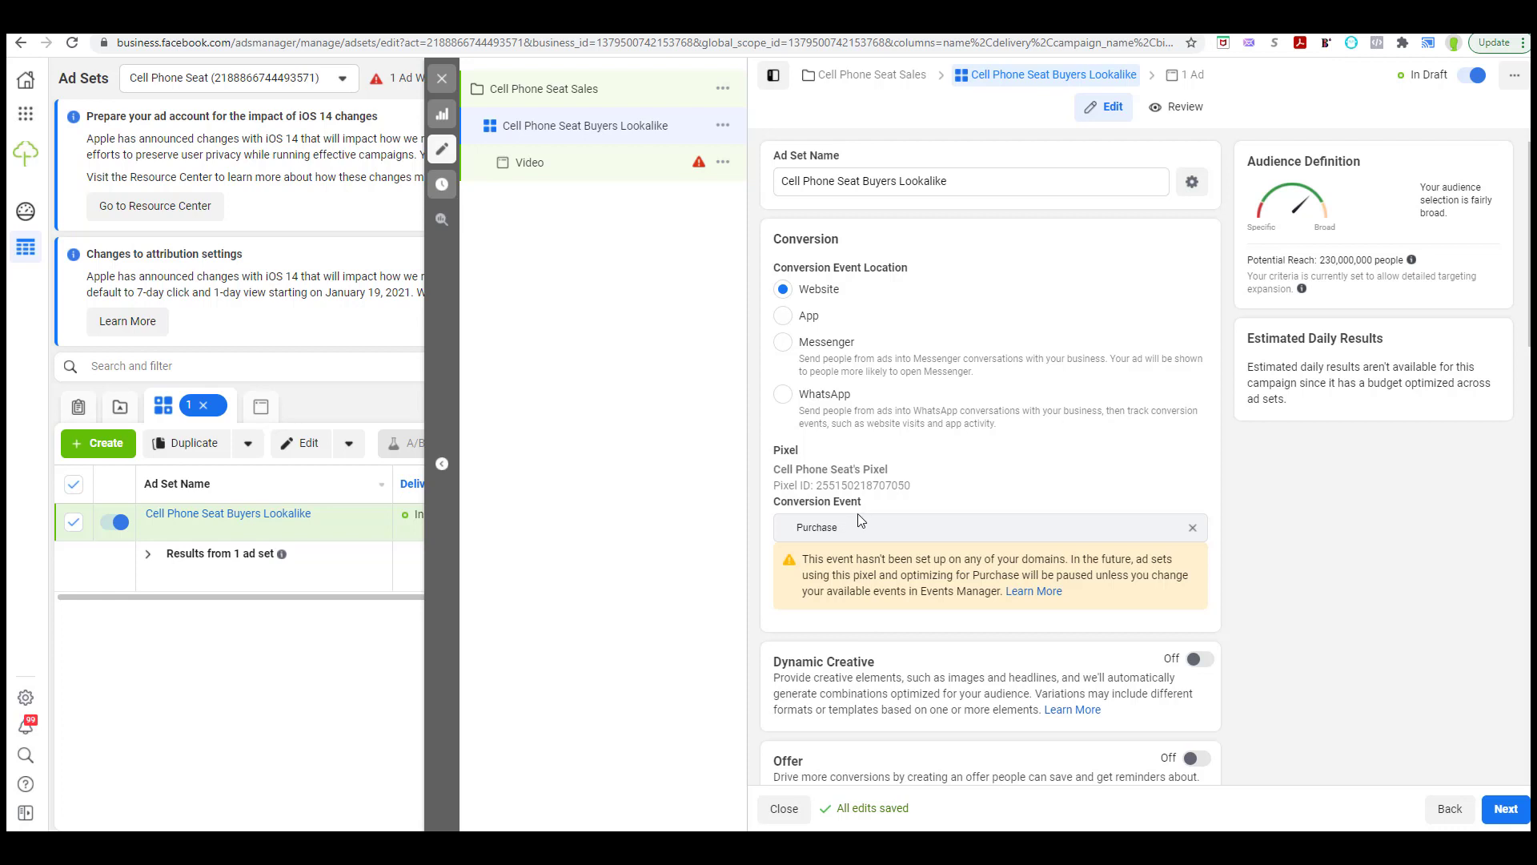
Turn on the ad set's optional end date, look at its calendar, and turn the end date off again
scroll(1053, 481, down, 5)
scroll(1057, 481, down, 2)
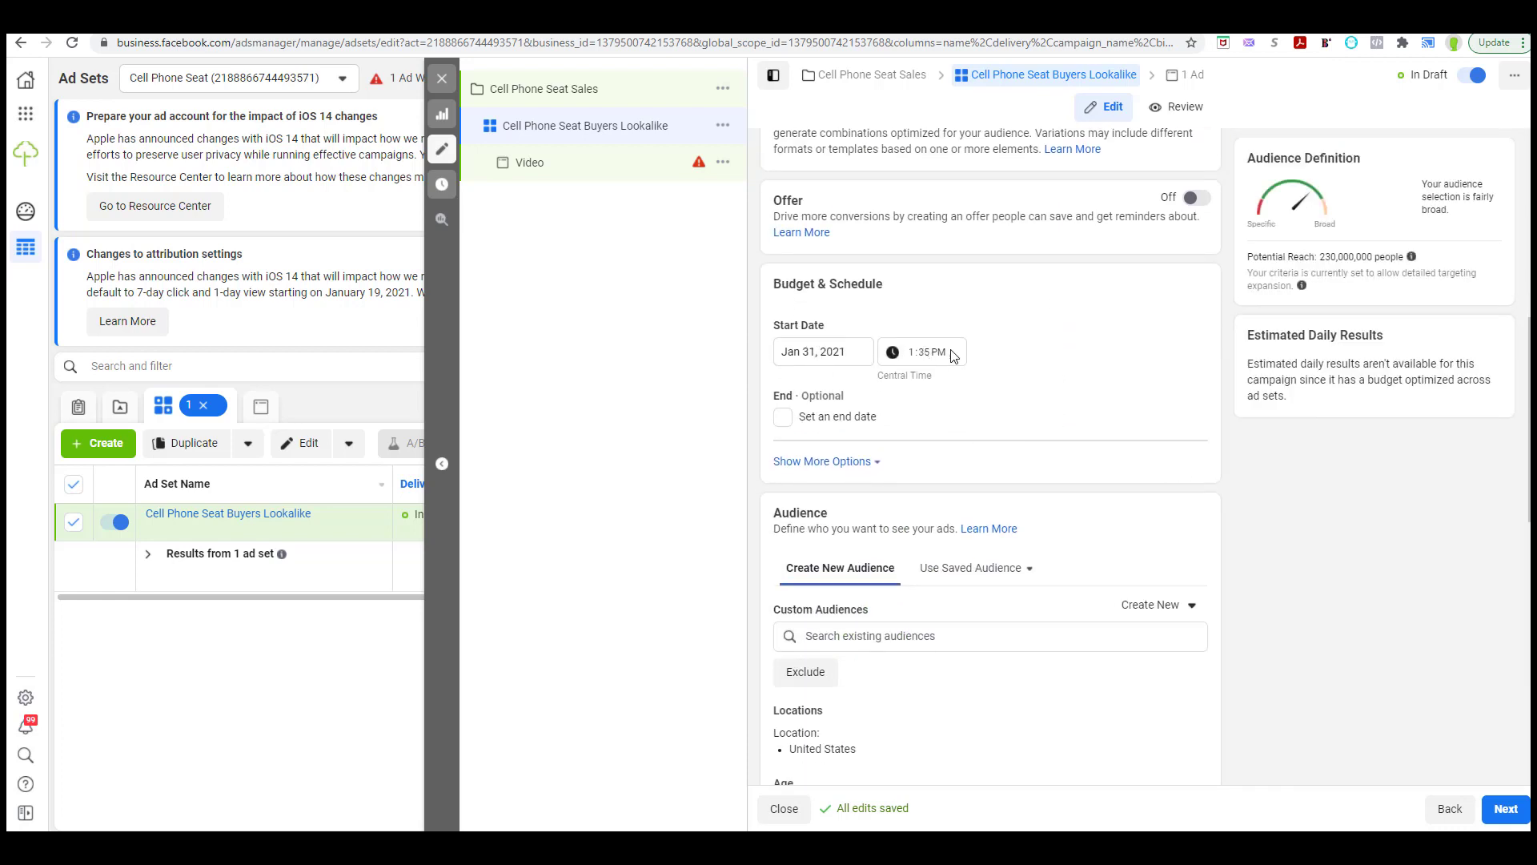
scroll(879, 409, down, 1)
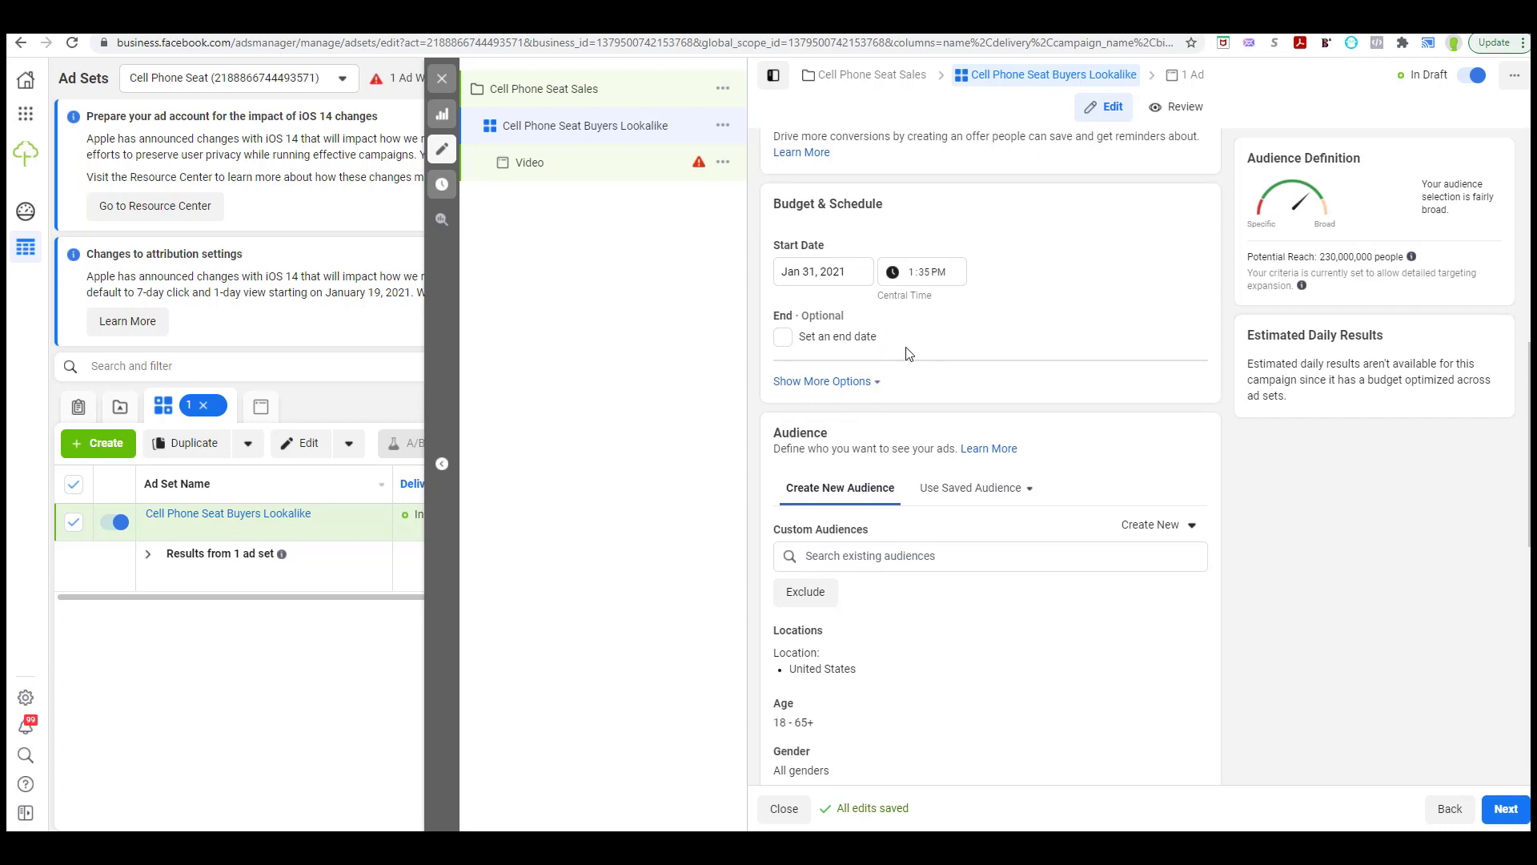
click(783, 337)
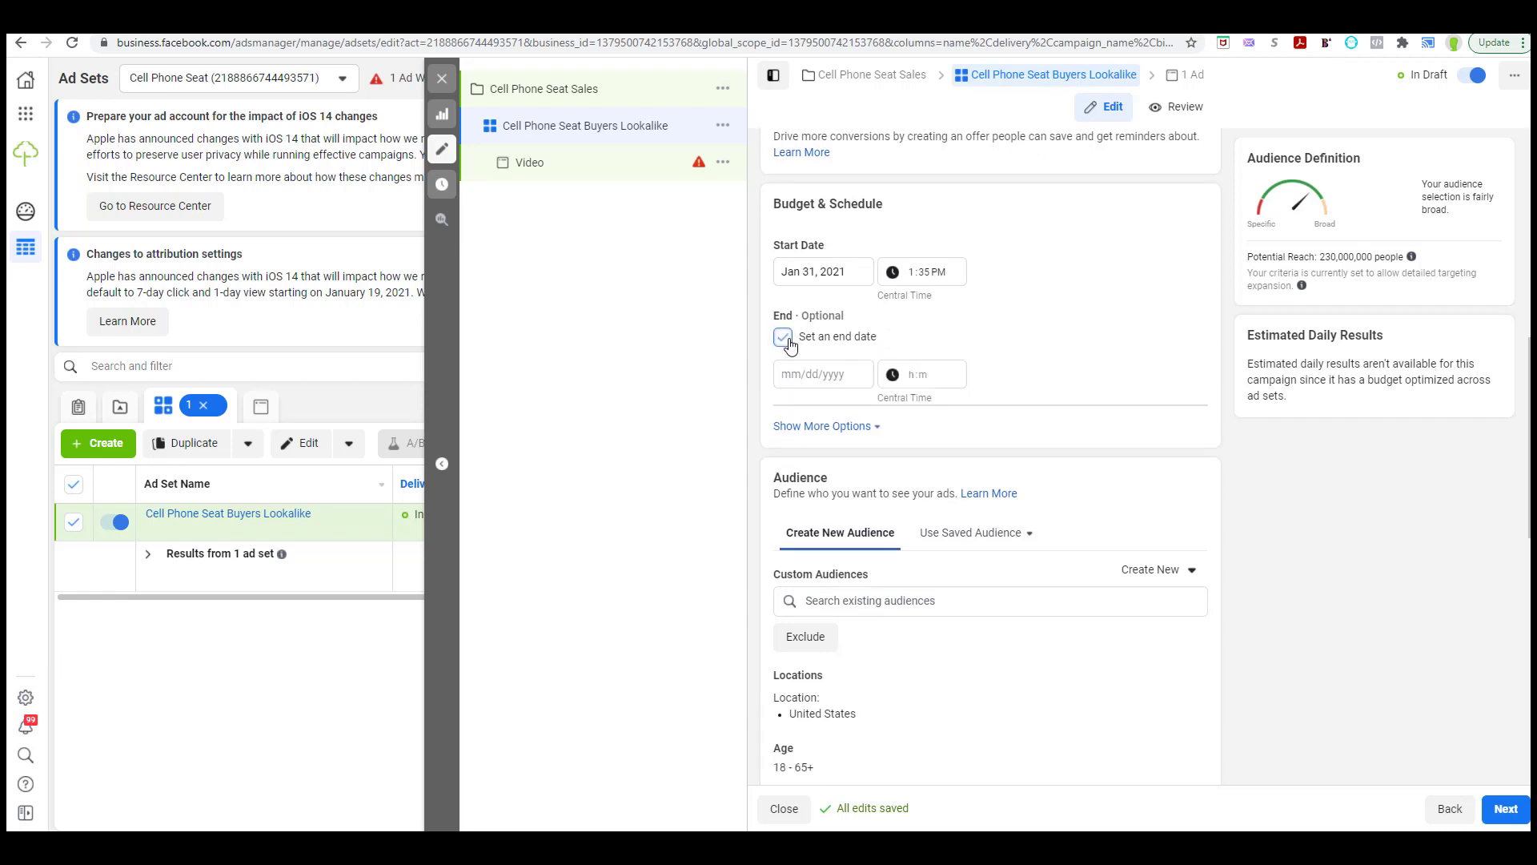
click(839, 373)
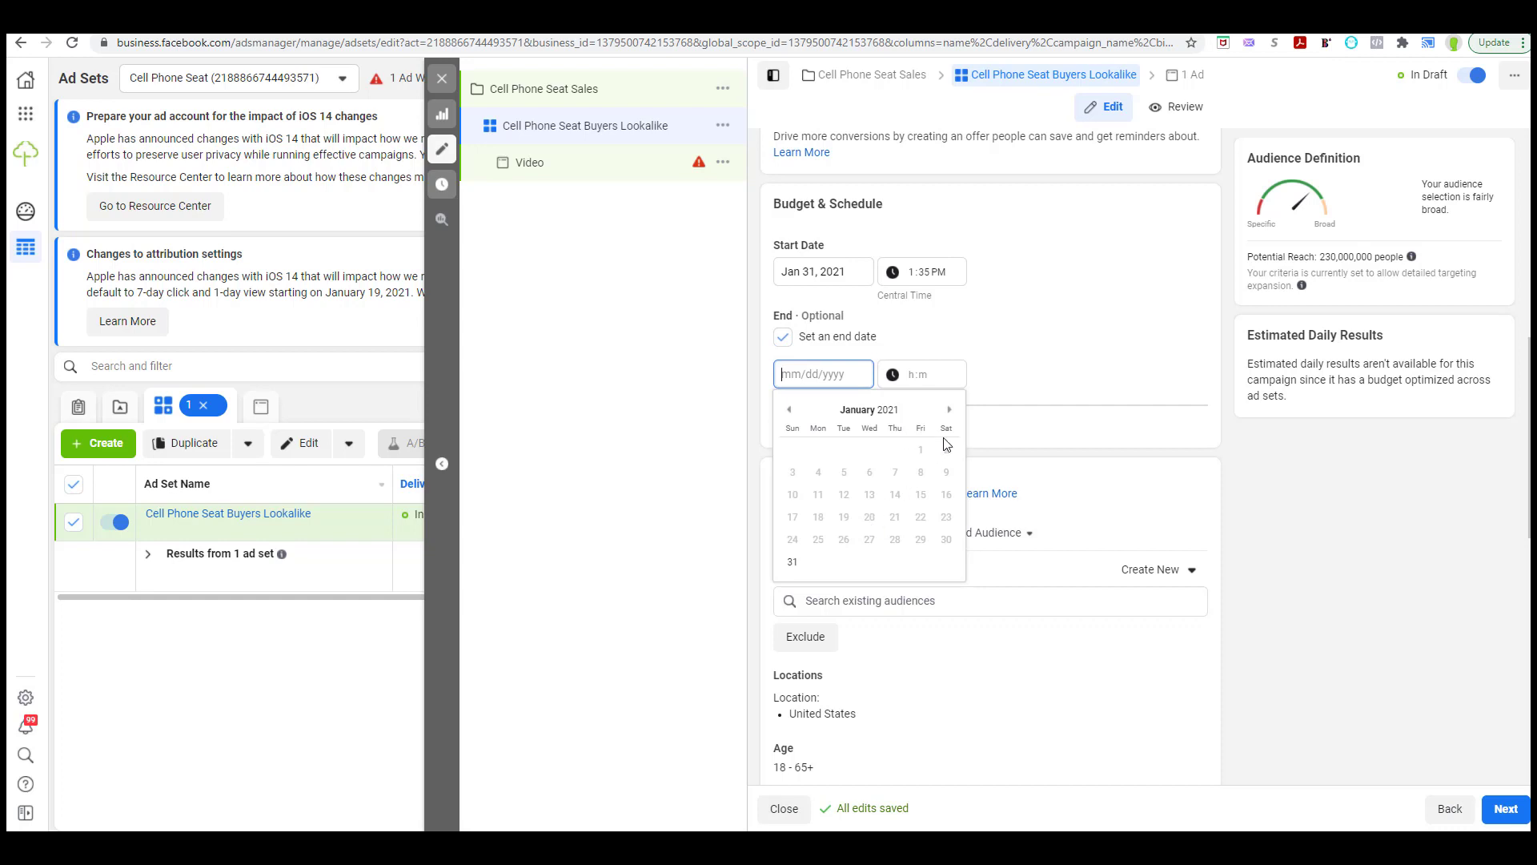
click(950, 409)
click(864, 329)
click(781, 337)
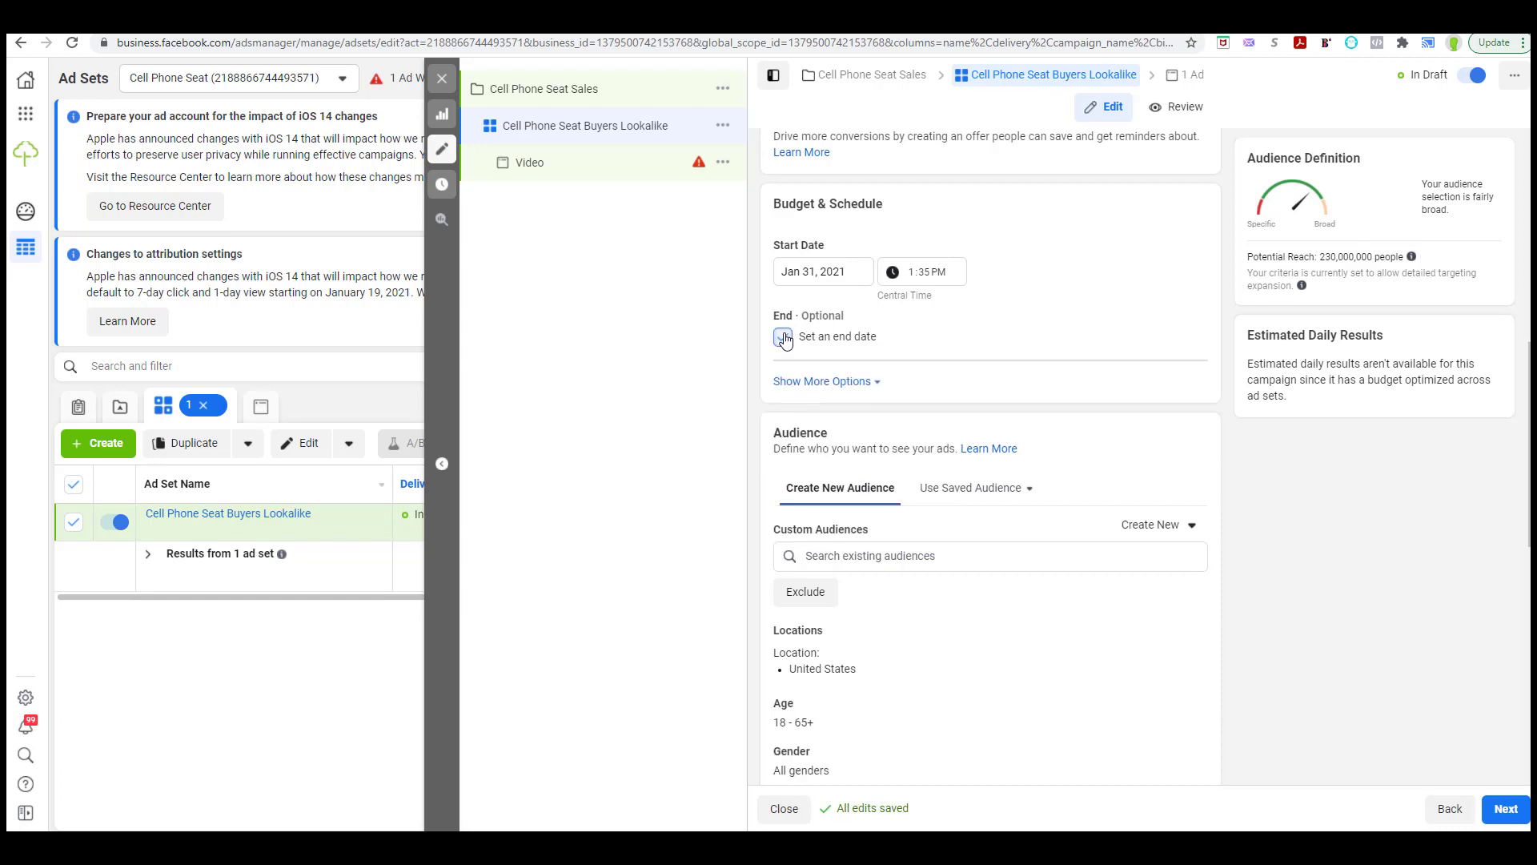
Add the custom audience "Lookalike (US, 1%) - Cell Phone Seat Buyer List" to the ad set's new audience
scroll(988, 342, down, 1)
scroll(835, 360, down, 2)
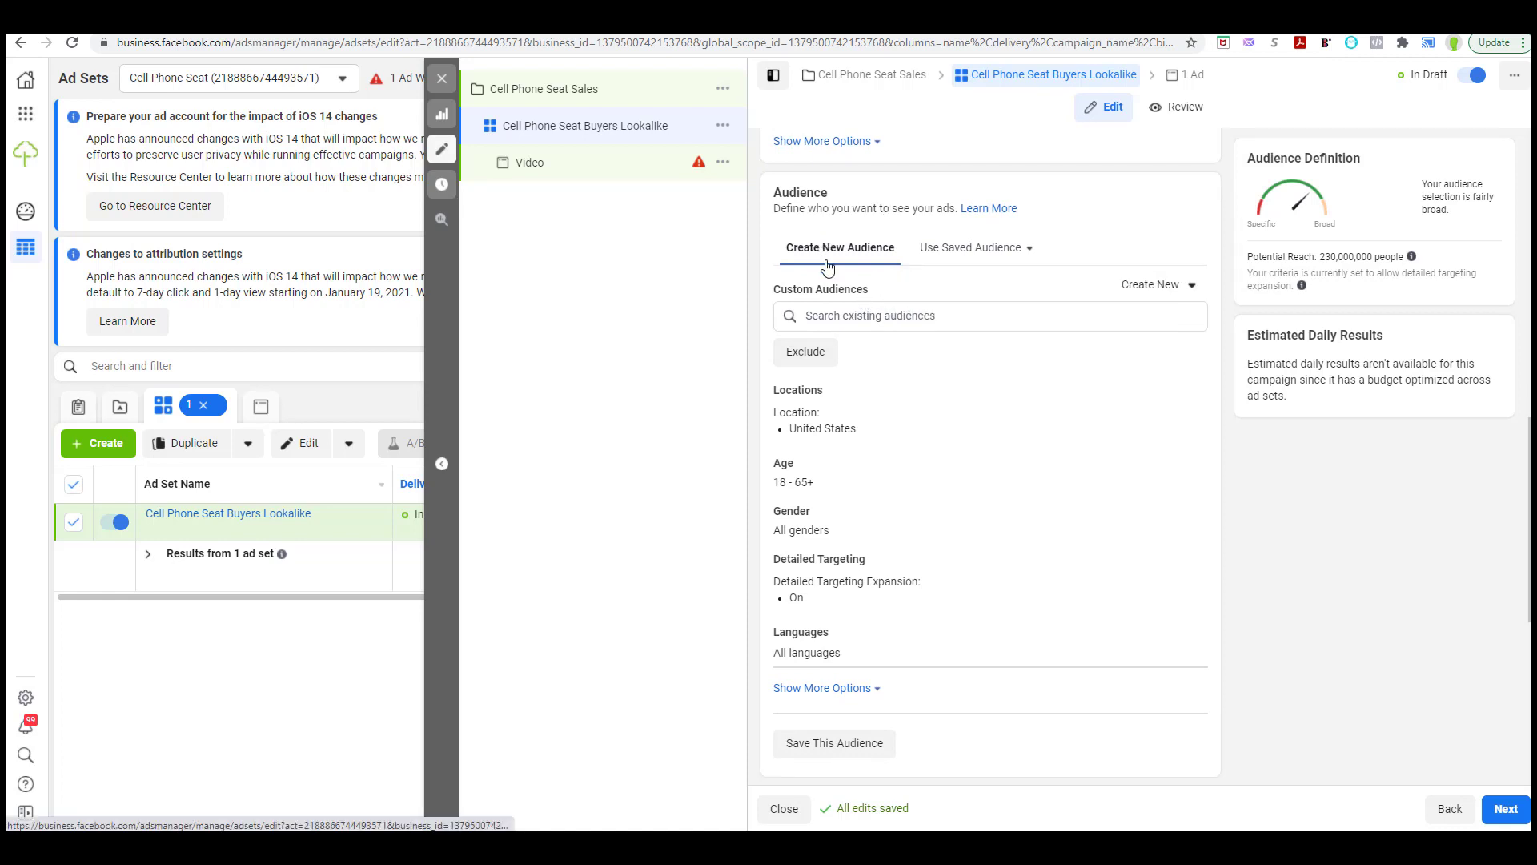
click(848, 319)
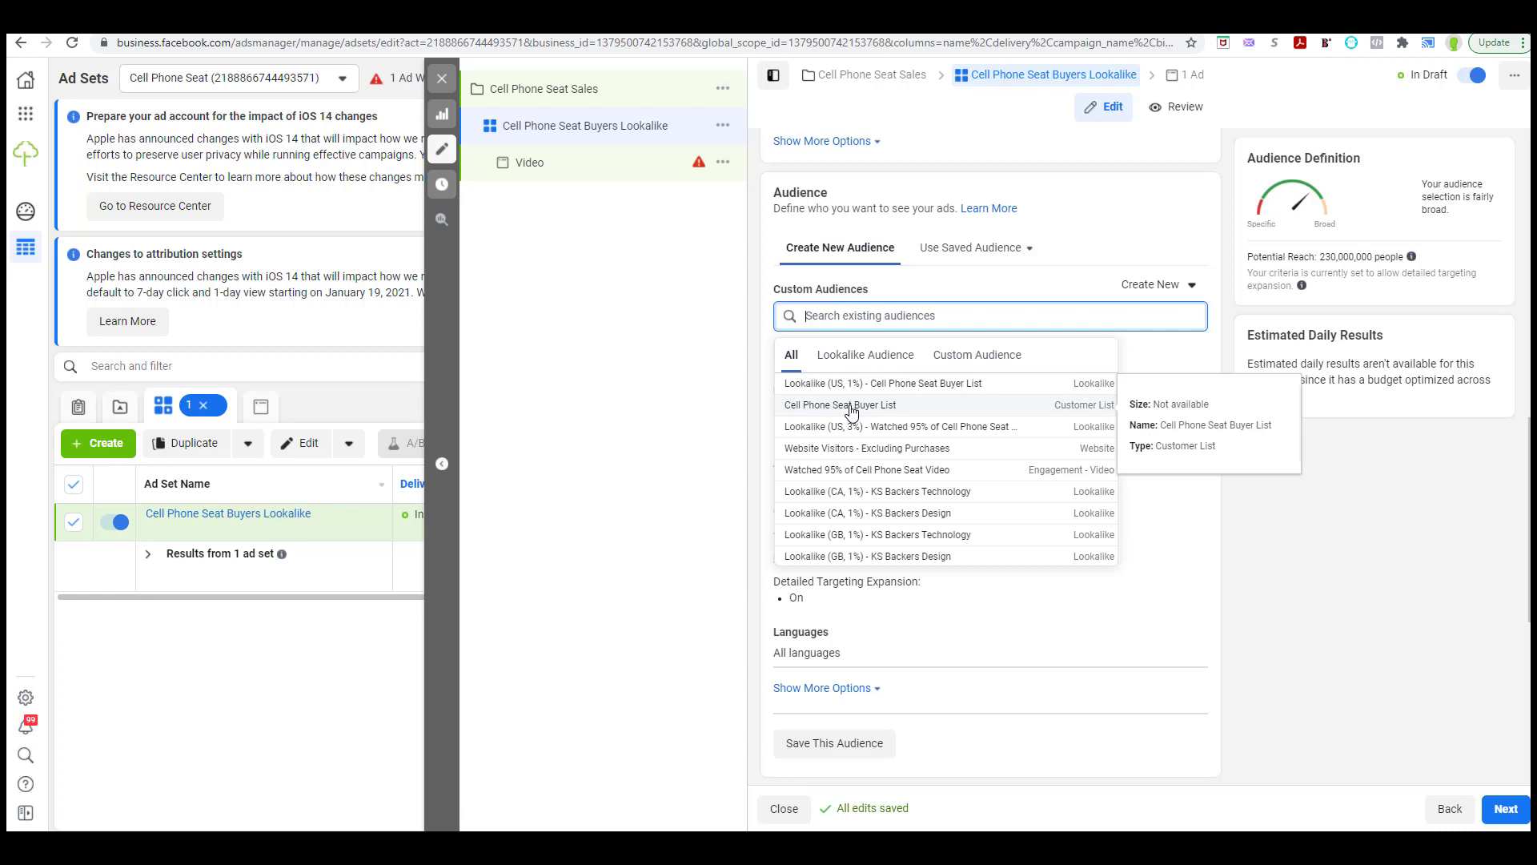
click(870, 390)
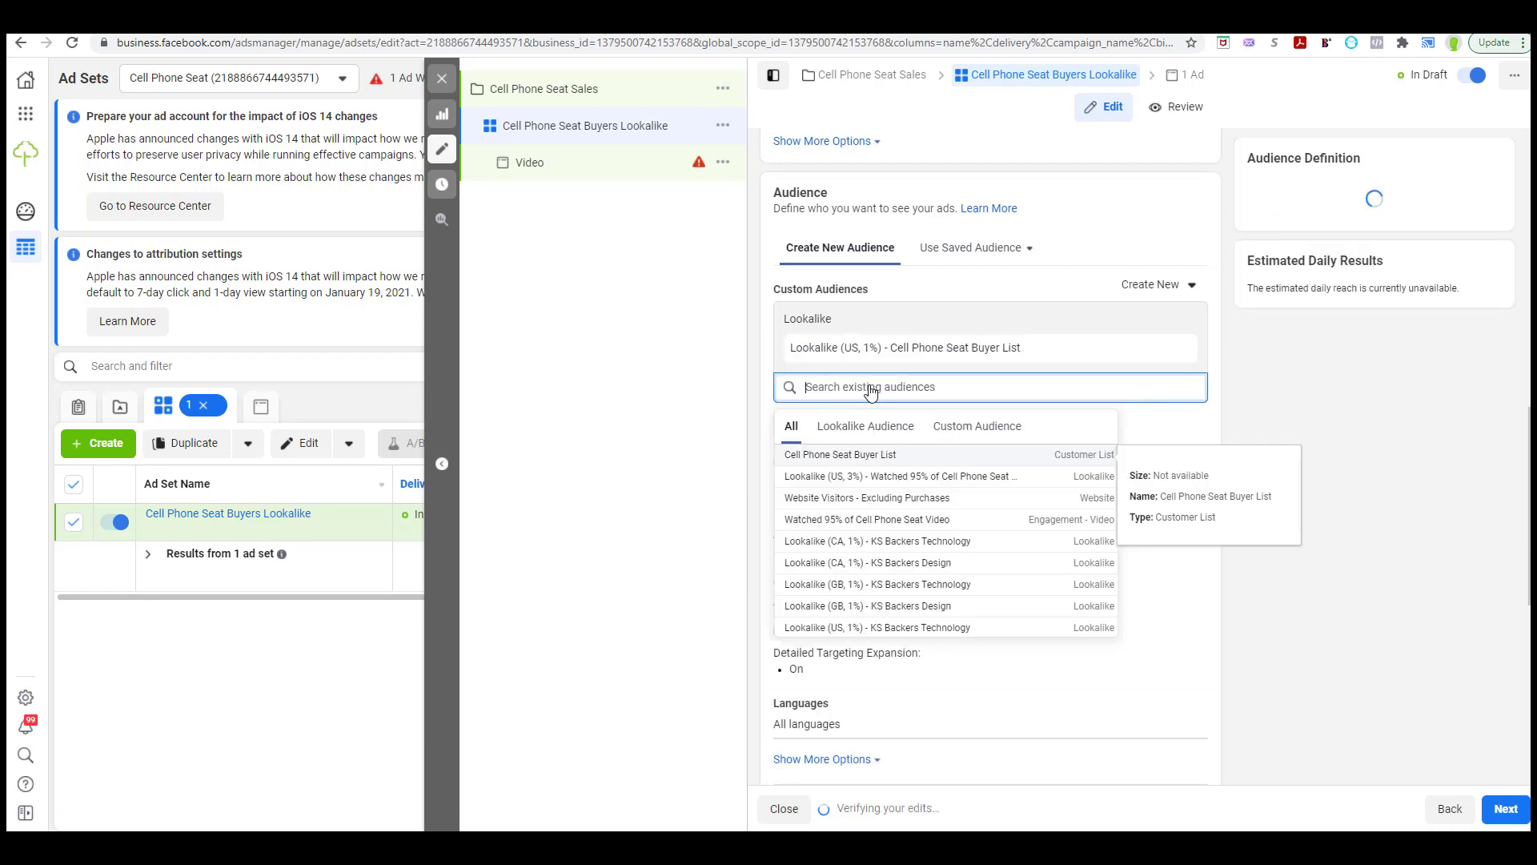
click(967, 293)
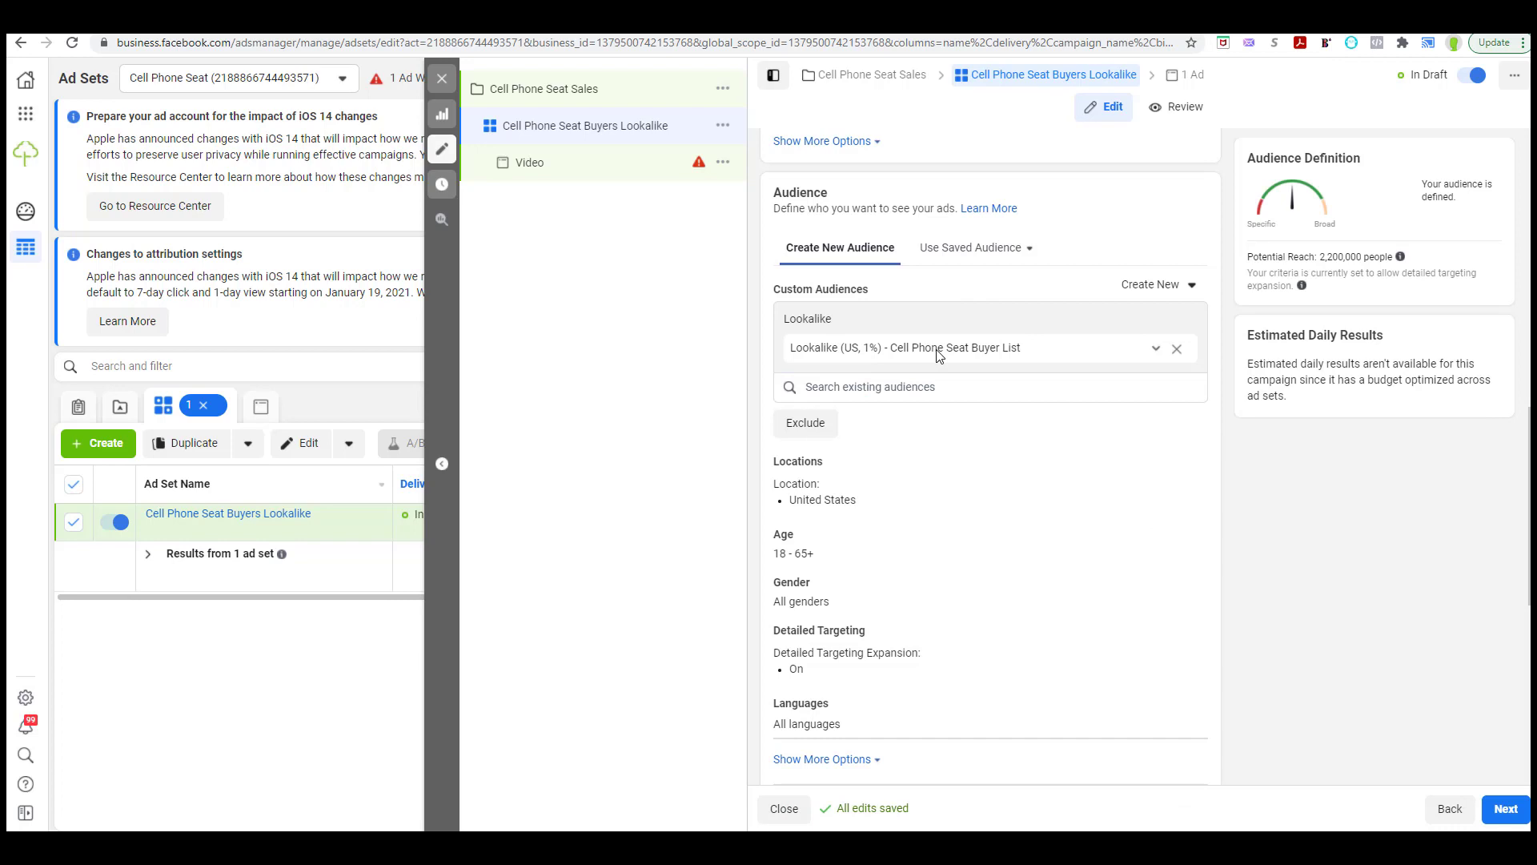
Exclude the "Cell Phone Seat Buyer List" customer list from the ad set's audience
click(810, 432)
click(877, 464)
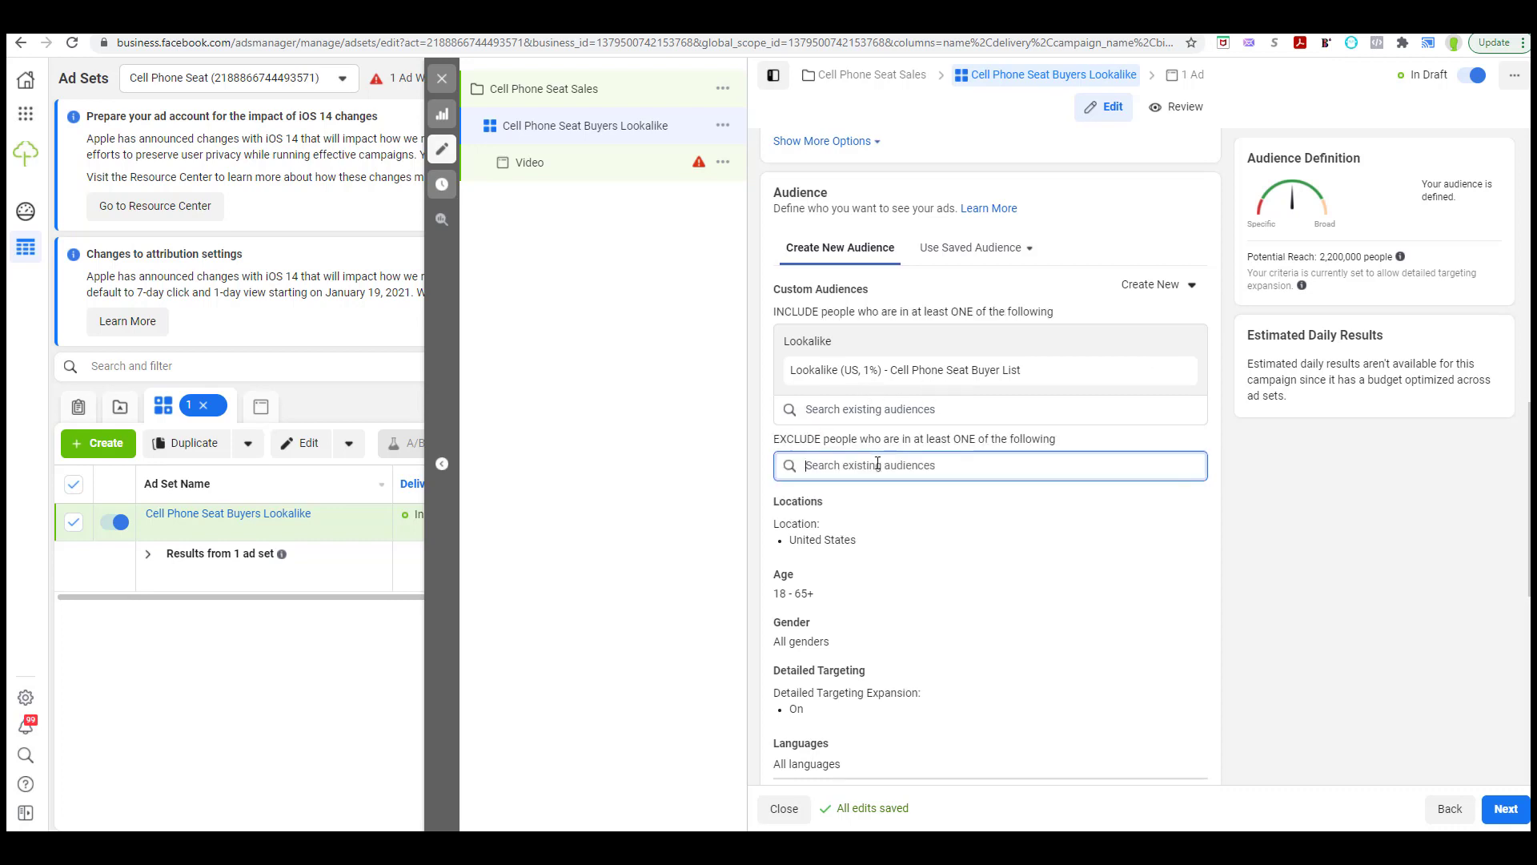
click(850, 564)
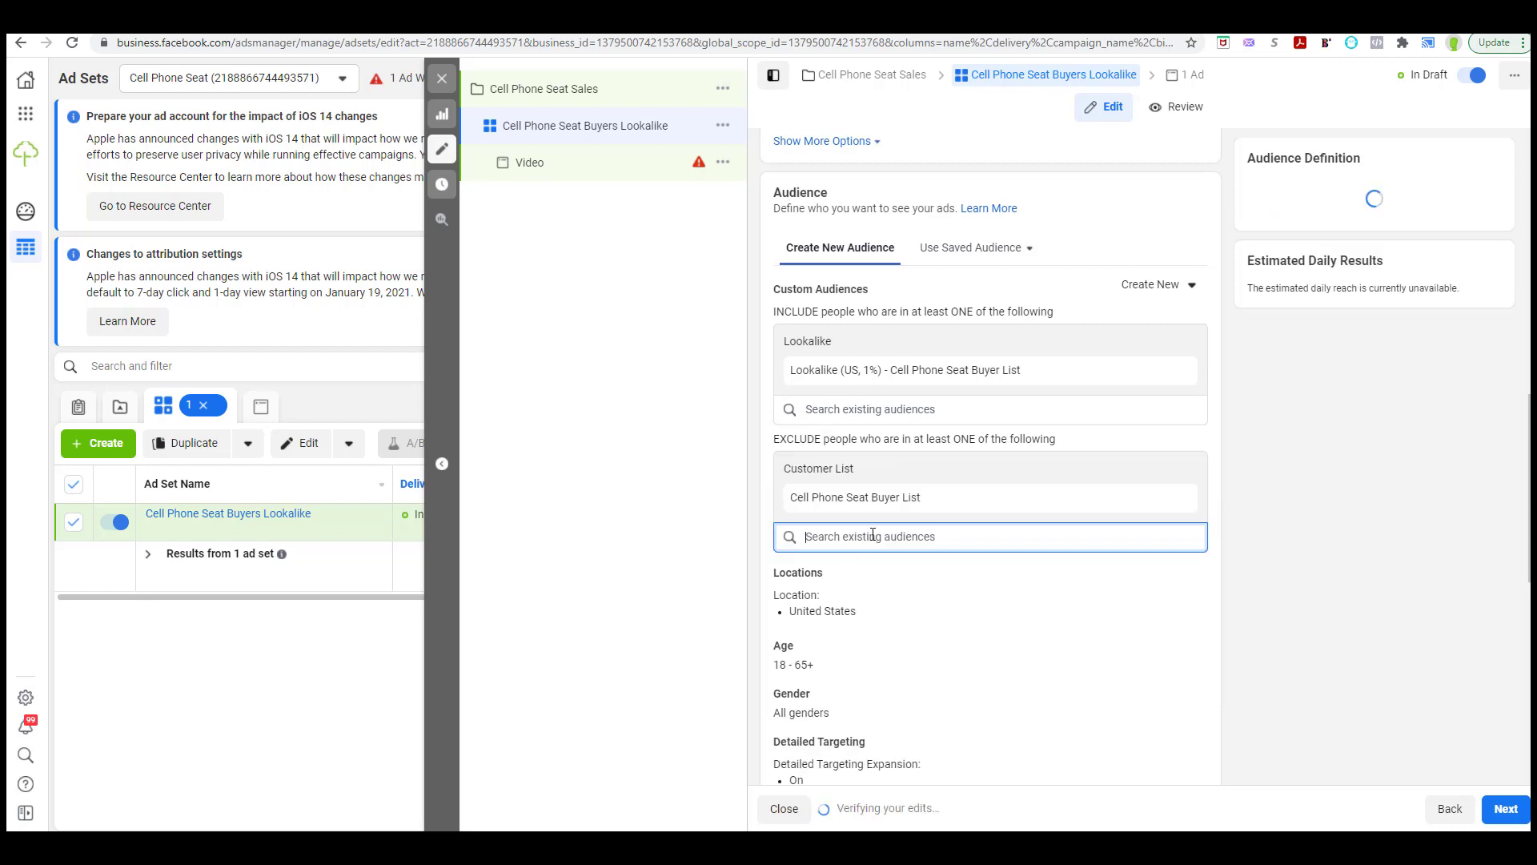
click(1129, 444)
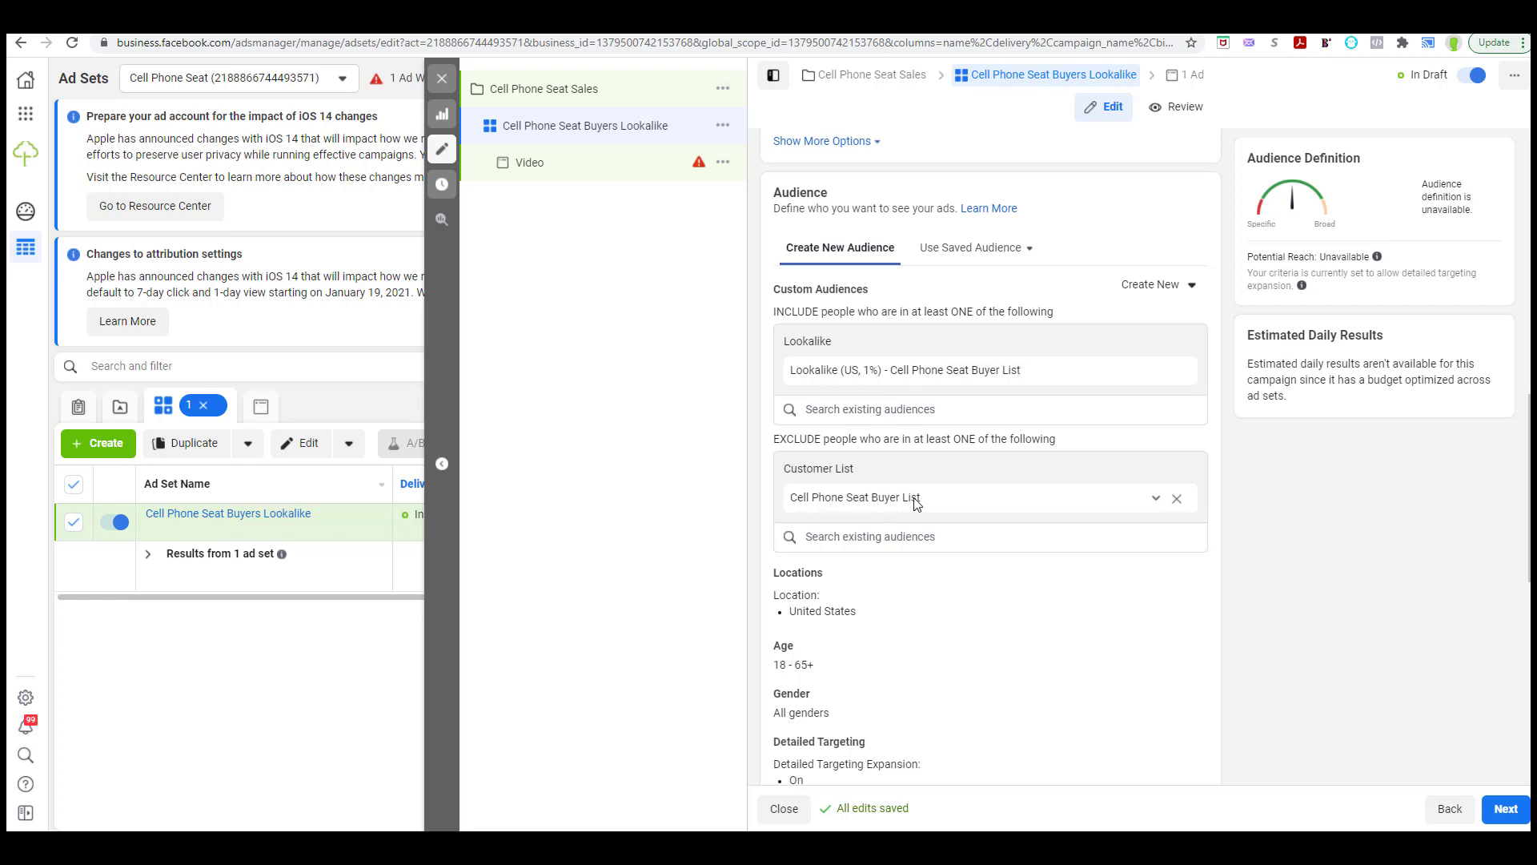
Review the audience settings, open Detailed Targeting for editing, search for "telluride" and "tellurides", and clear the search
scroll(917, 502, down, 2)
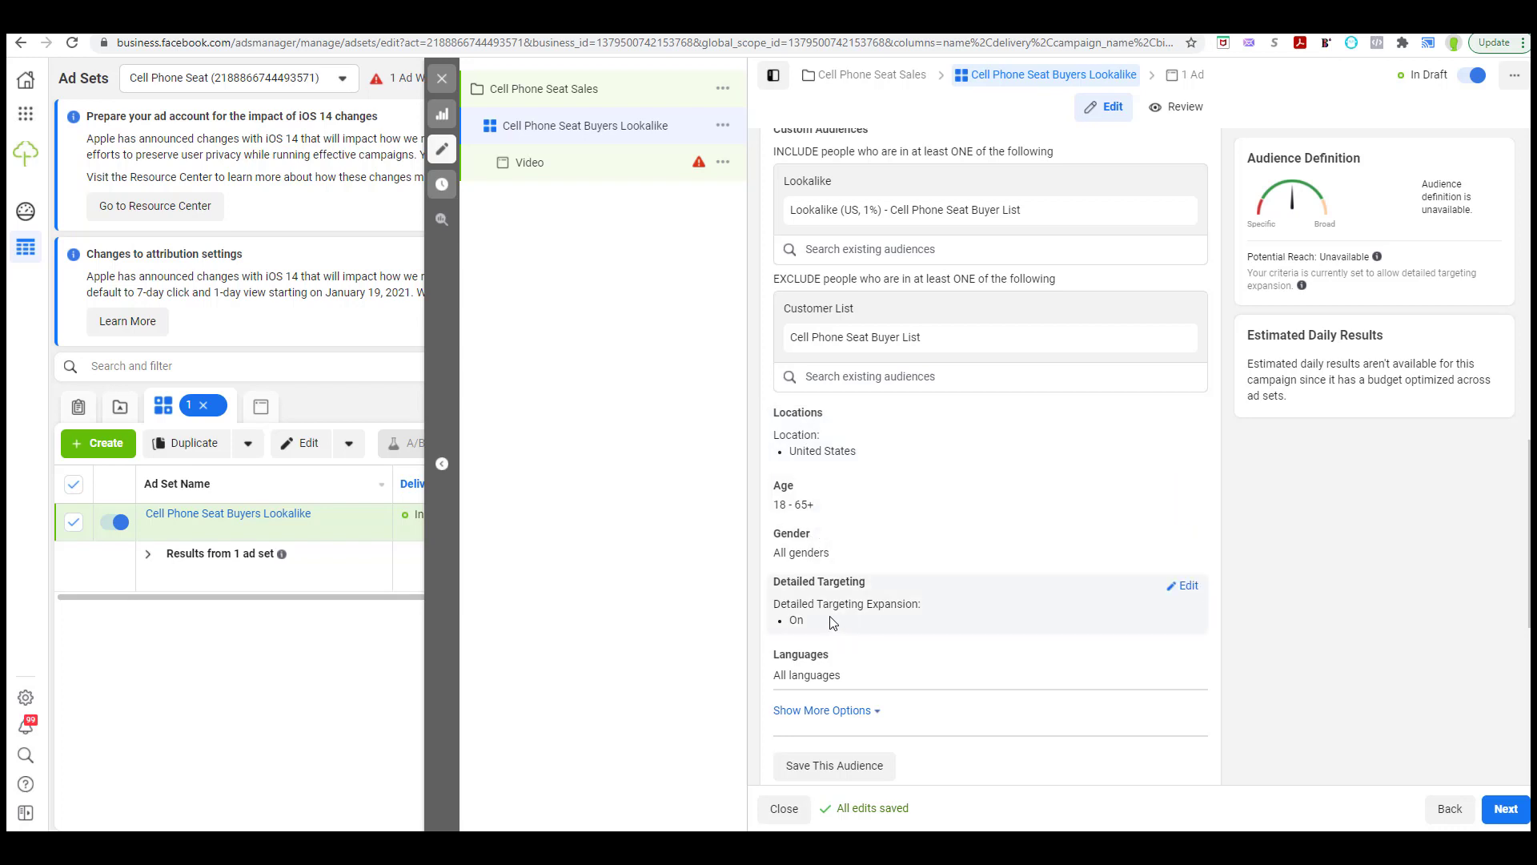
scroll(820, 605, down, 2)
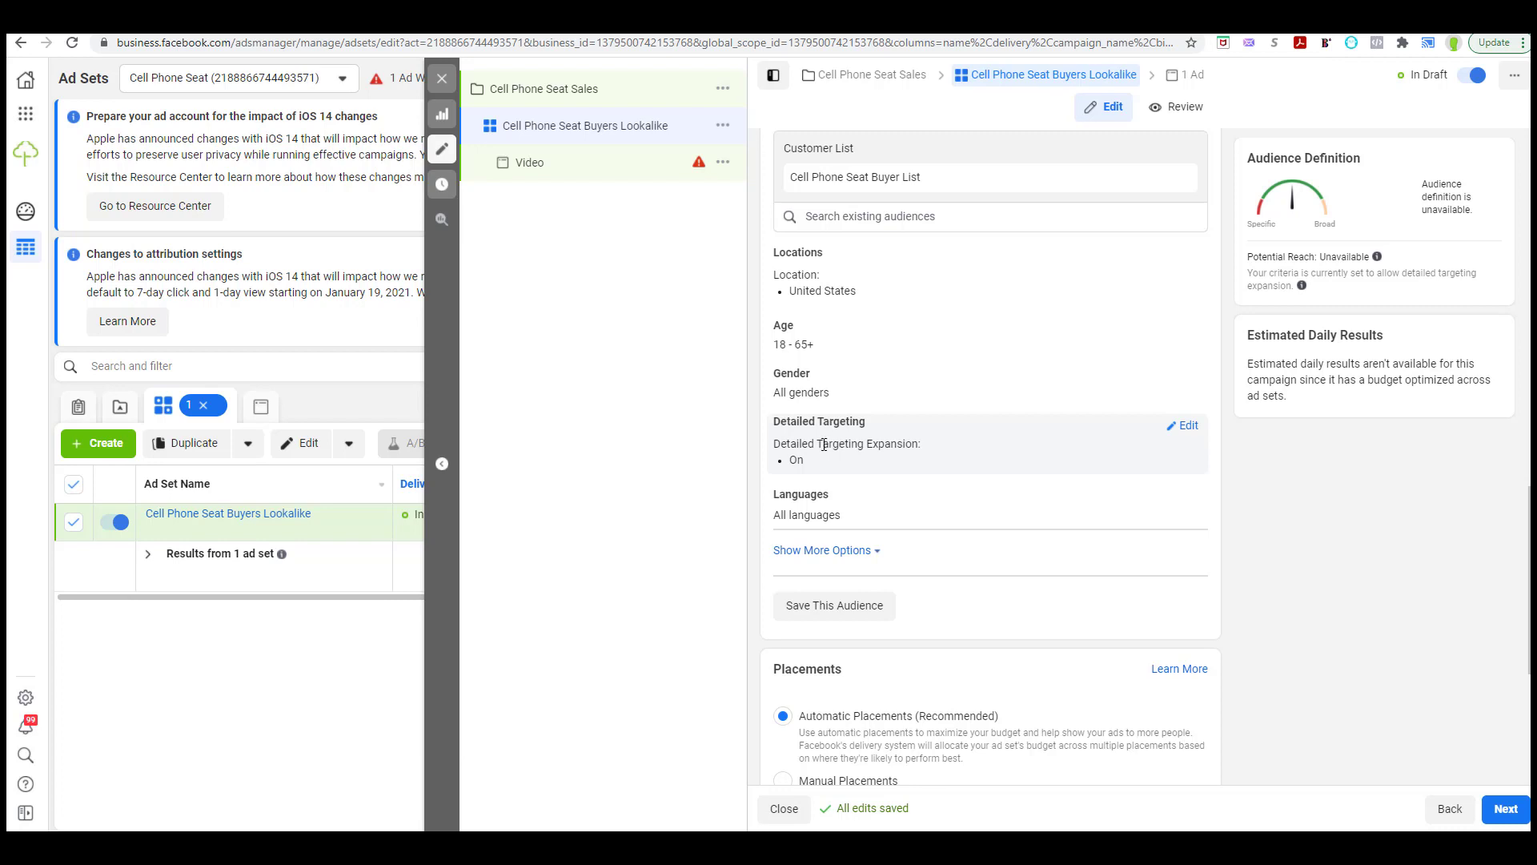
scroll(823, 444, up, 2)
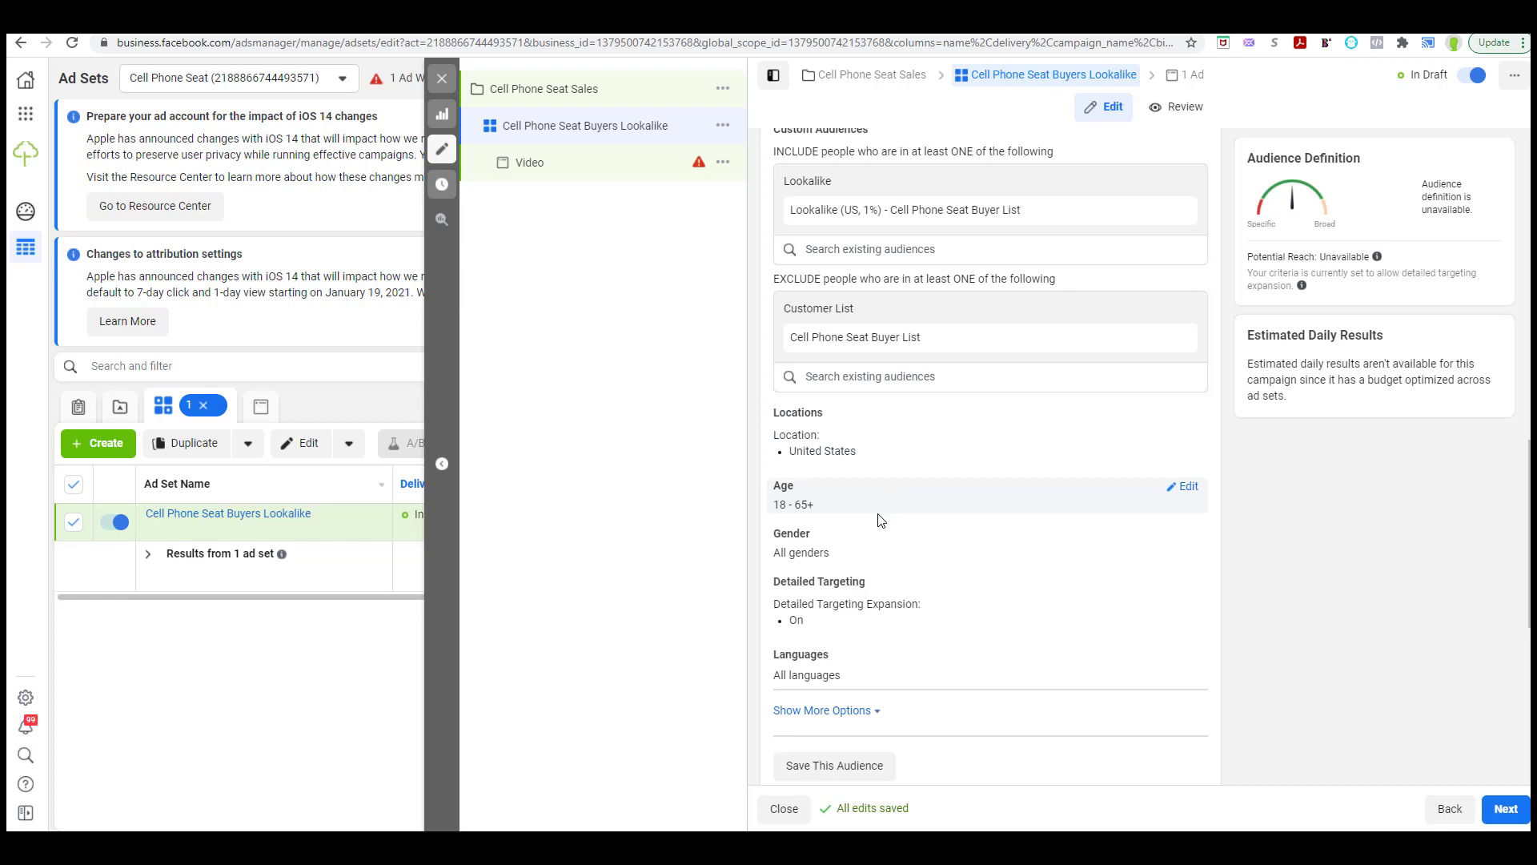
click(1182, 587)
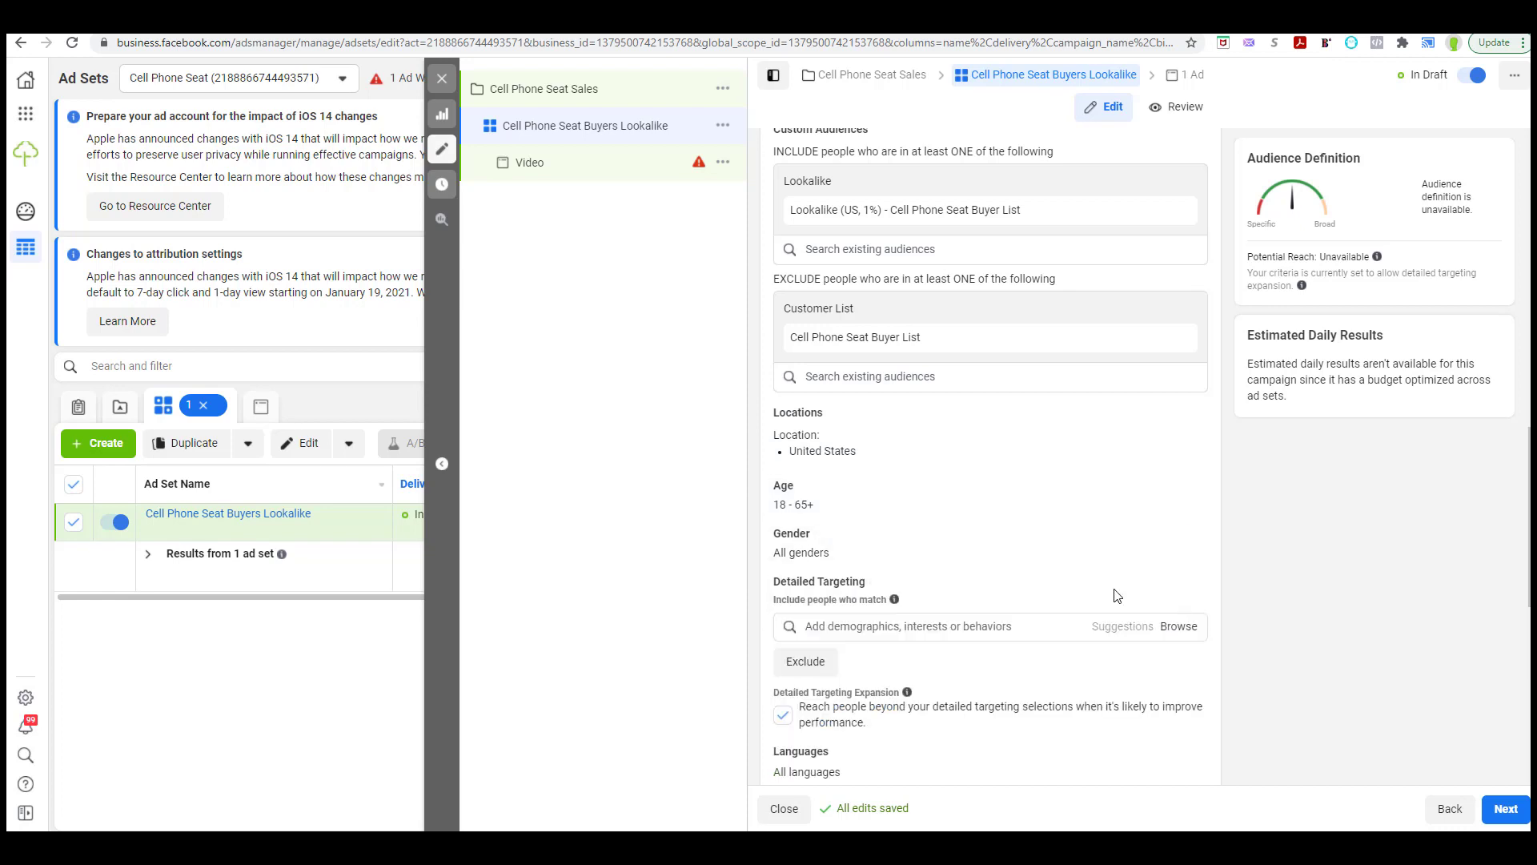
scroll(851, 543, down, 1)
click(850, 543)
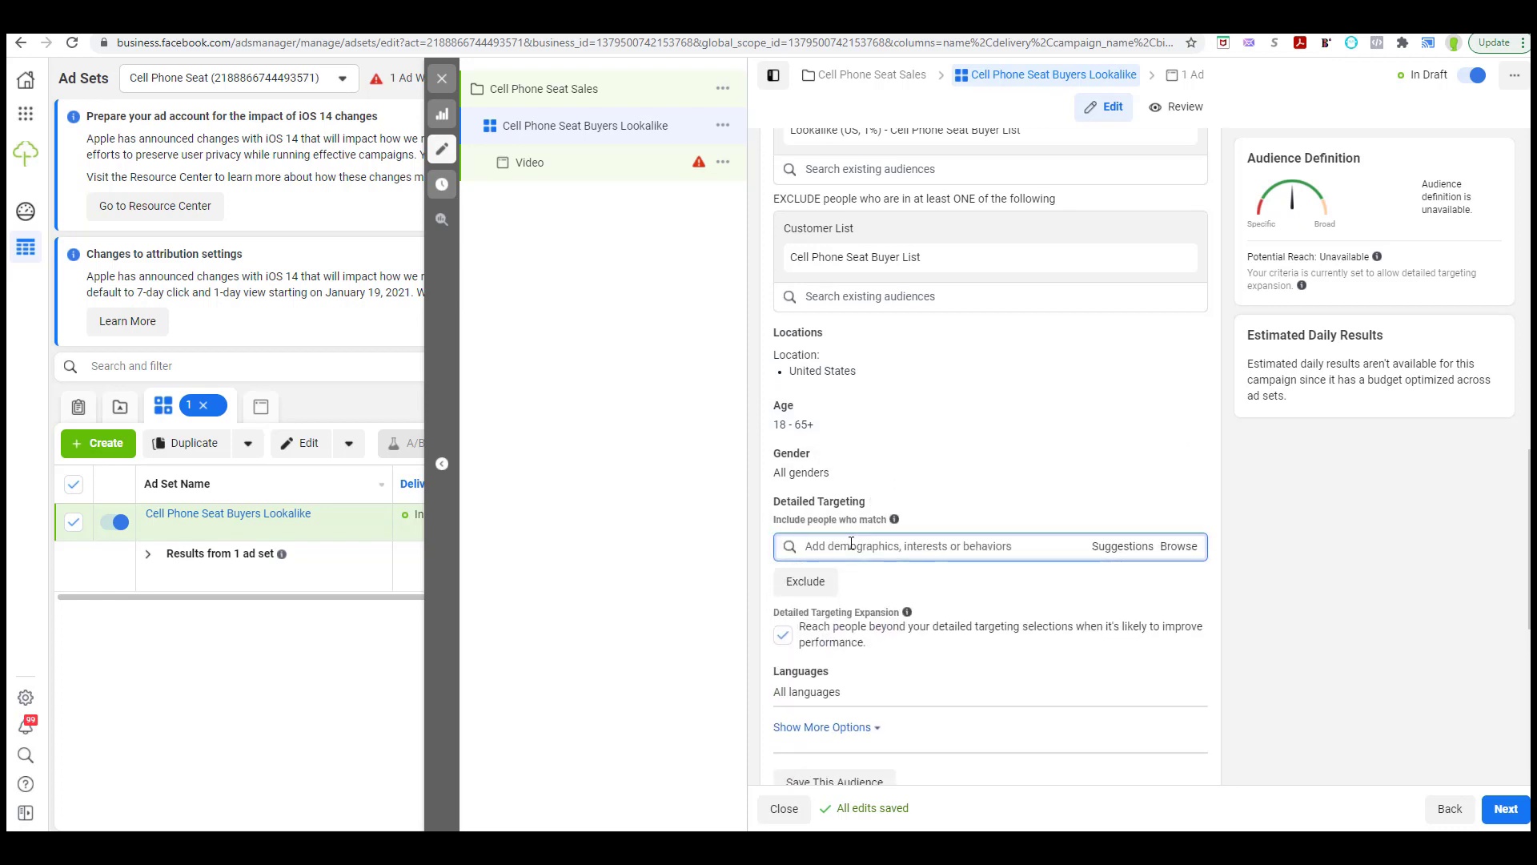
text(telluride)
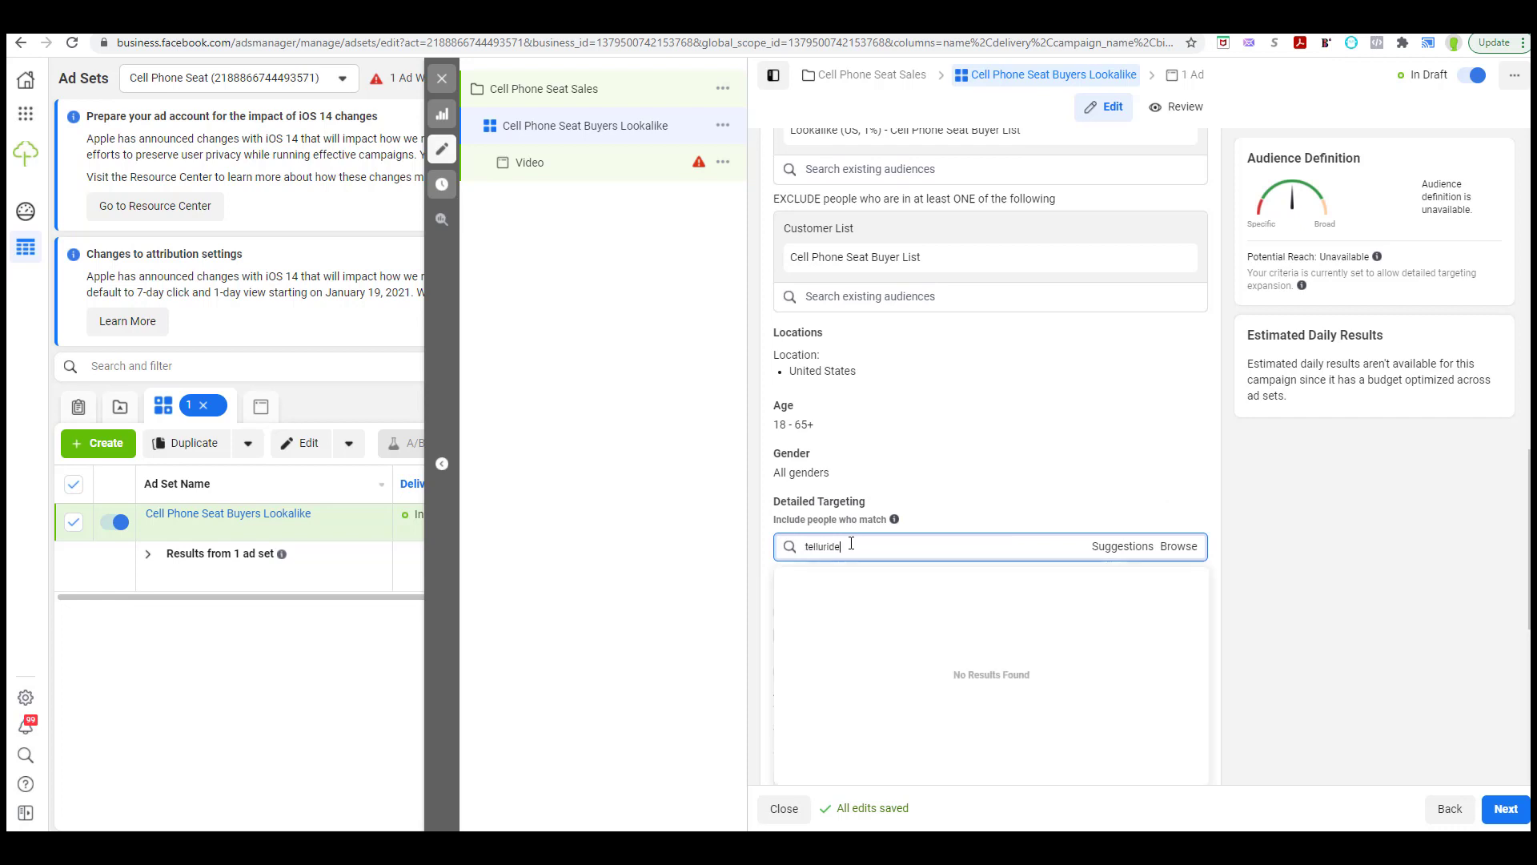
text(s)
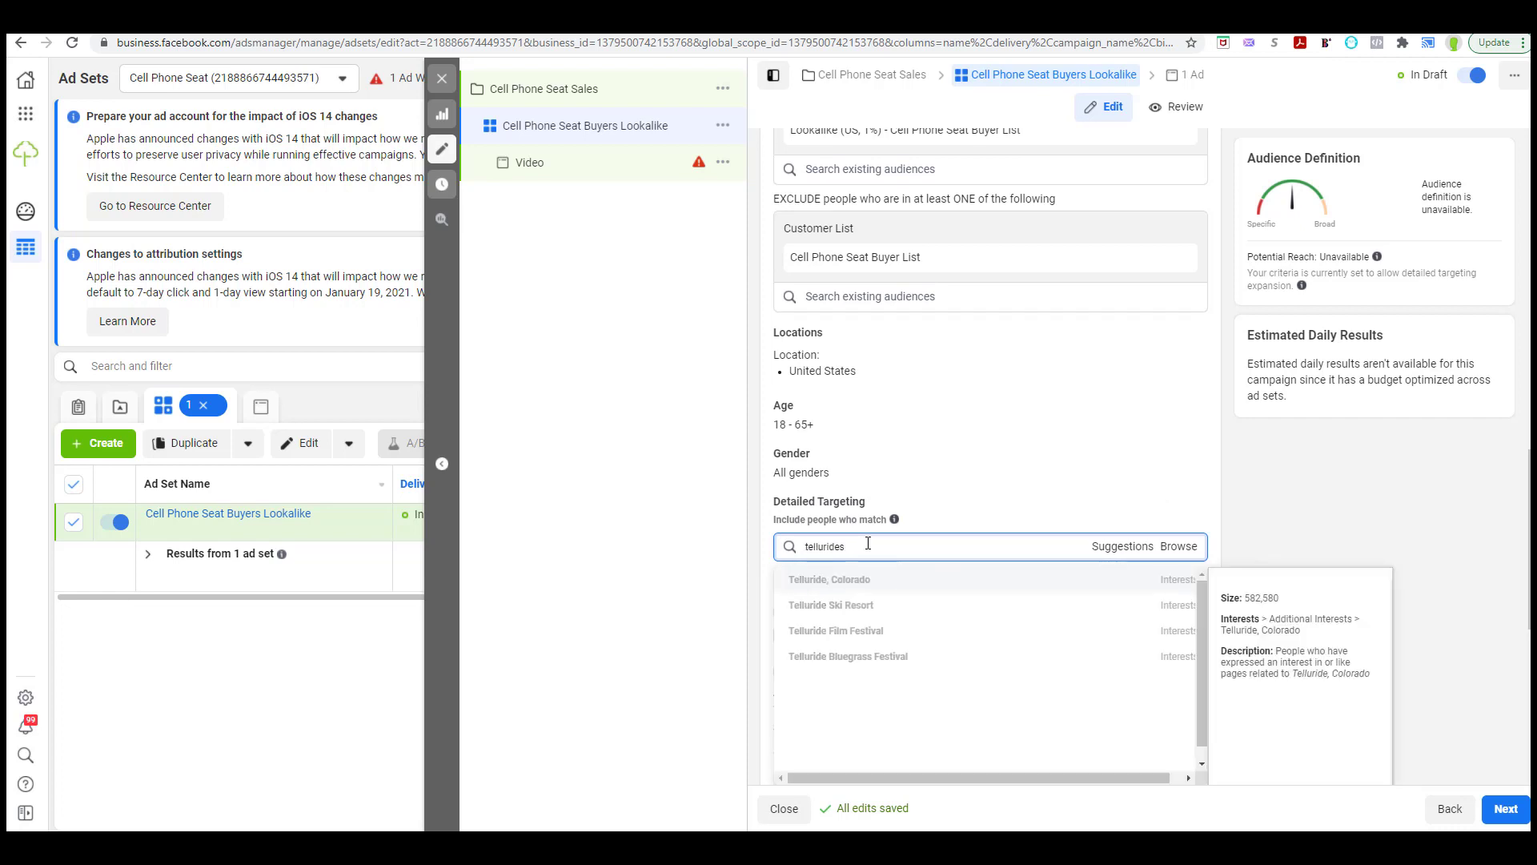
double_click(863, 544)
text(tell)
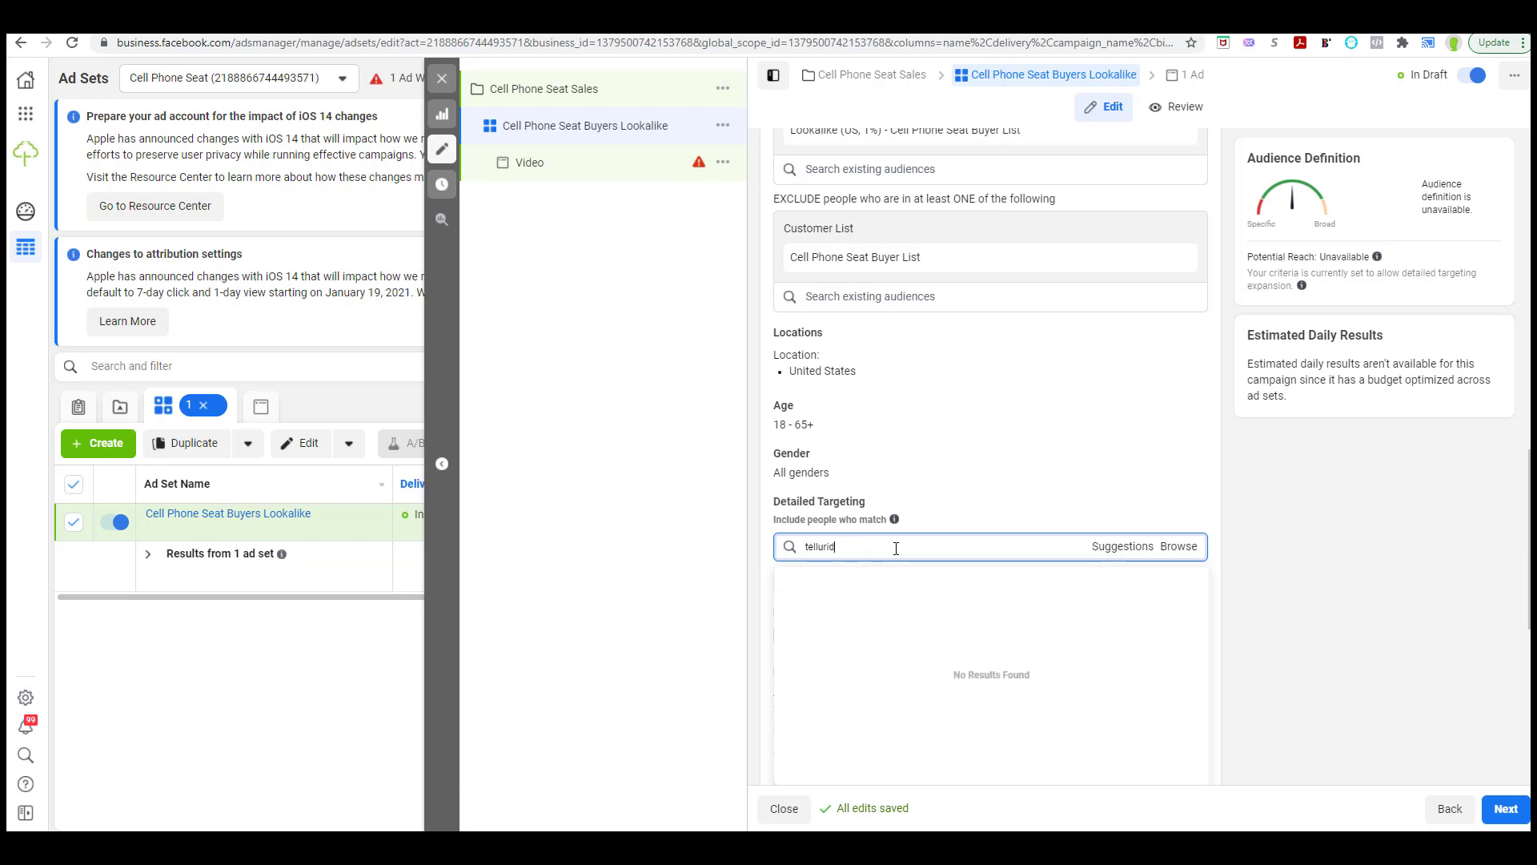
key(BackSpace)
key(BackSpace)
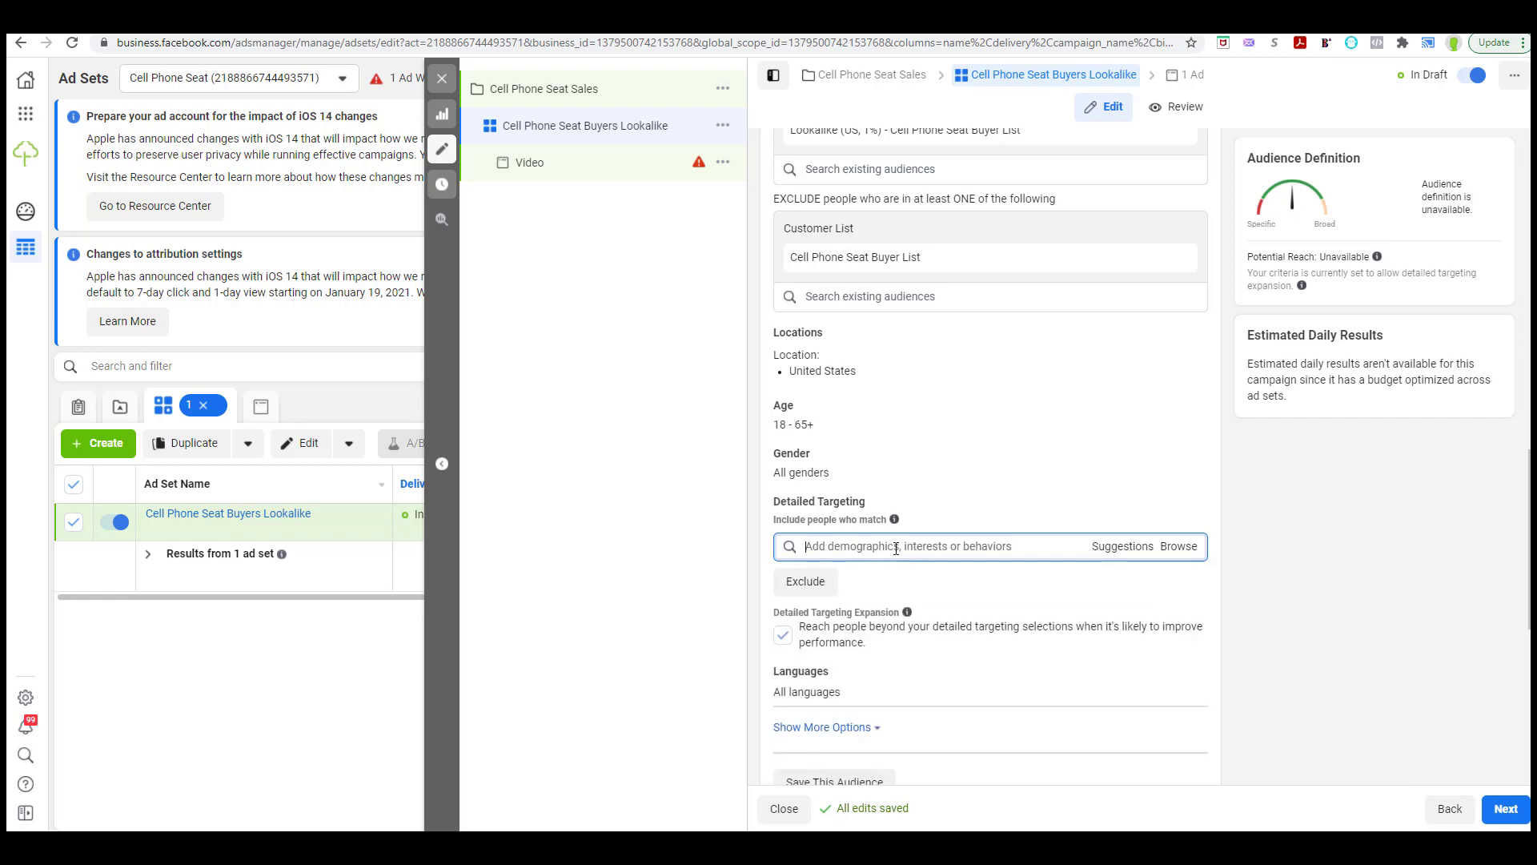
Search Detailed Targeting for "mustang" and look through the suggested interests
text(must)
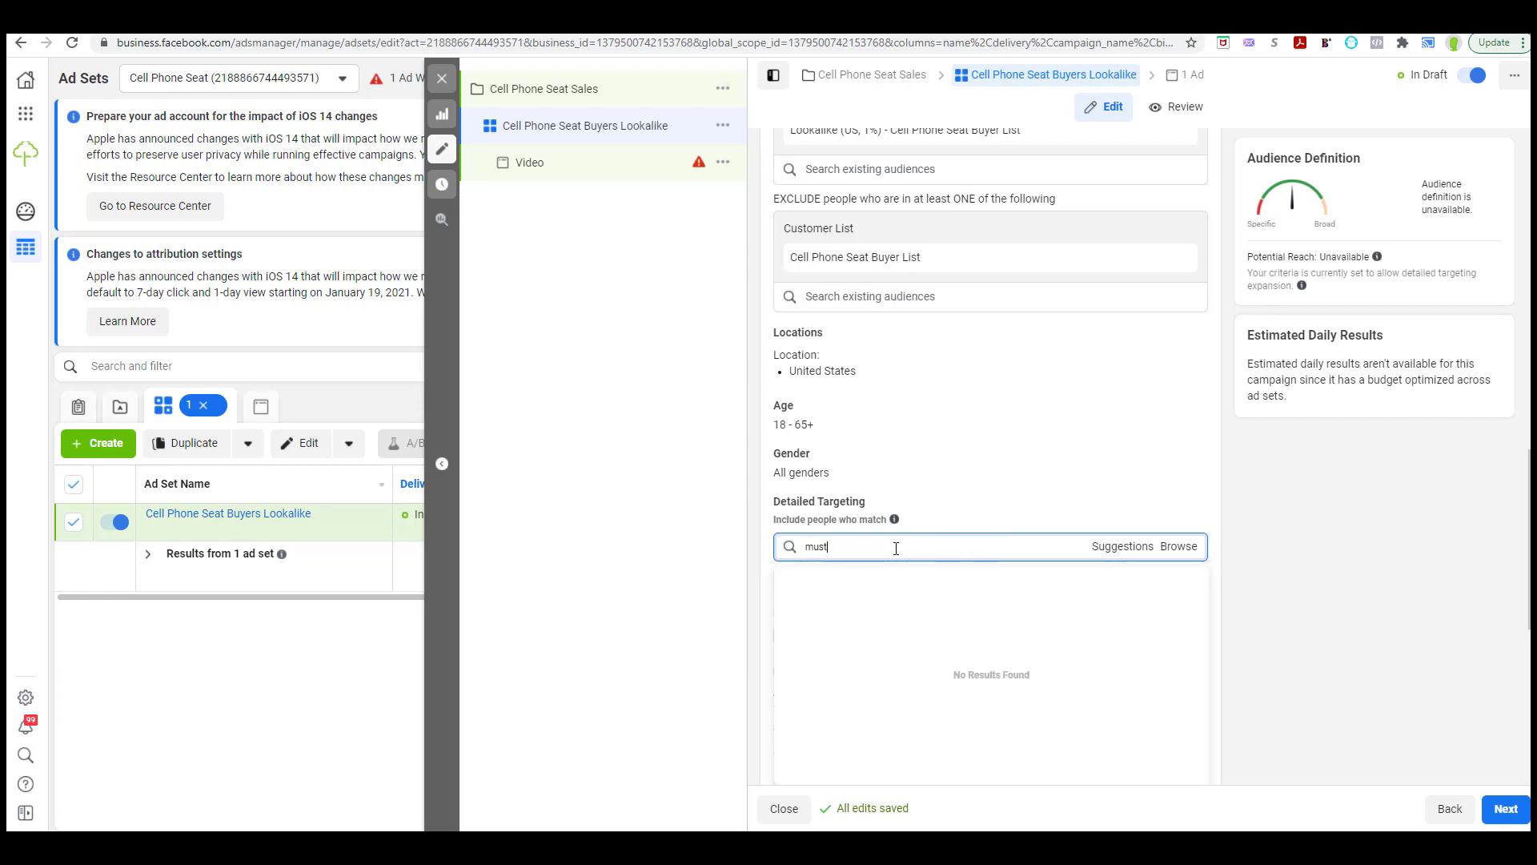
text(ang)
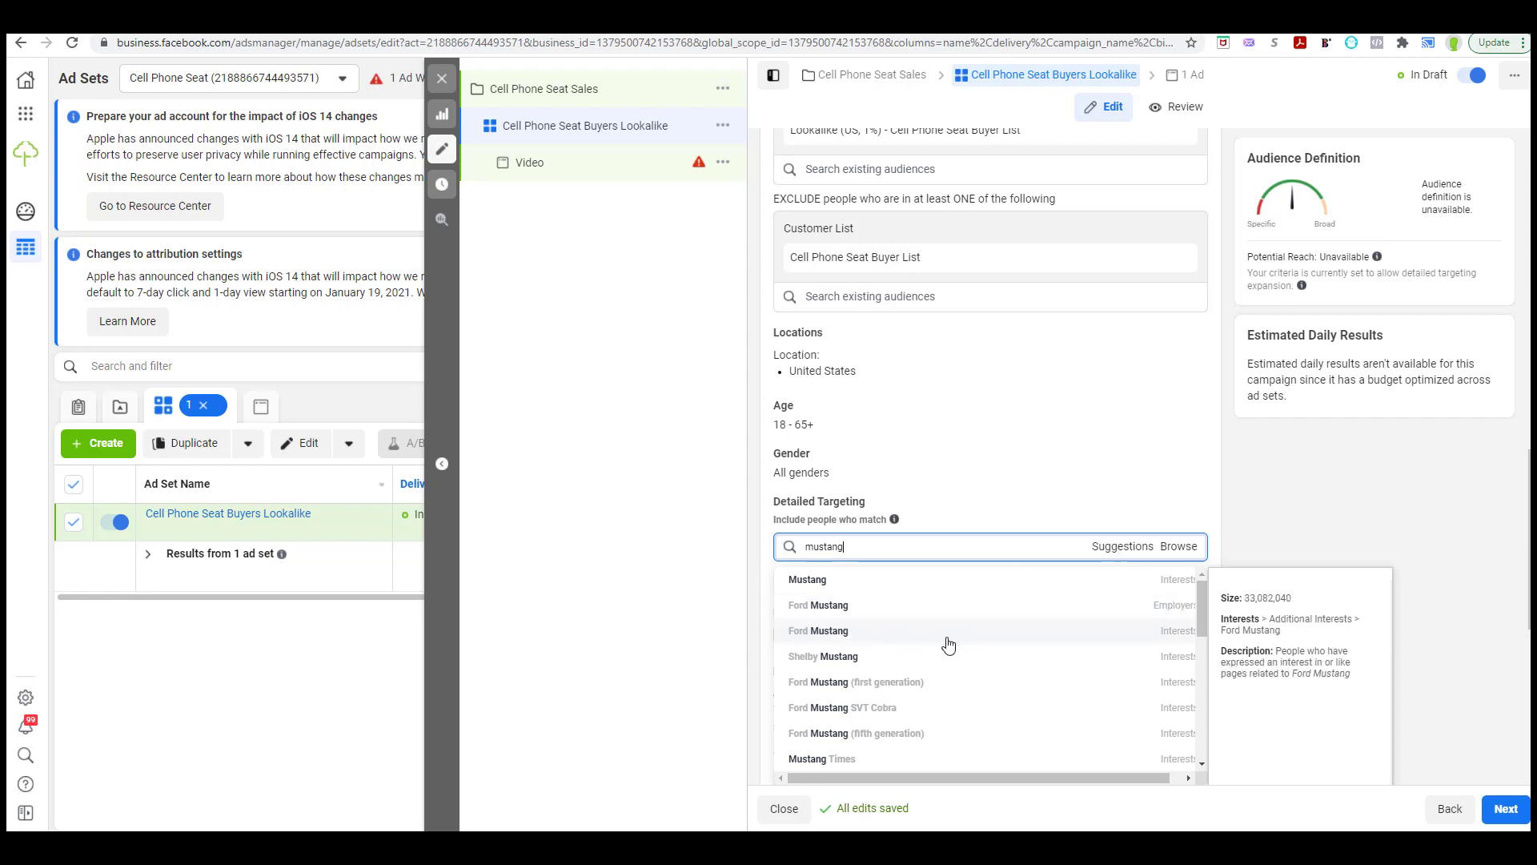
scroll(897, 684, down, 5)
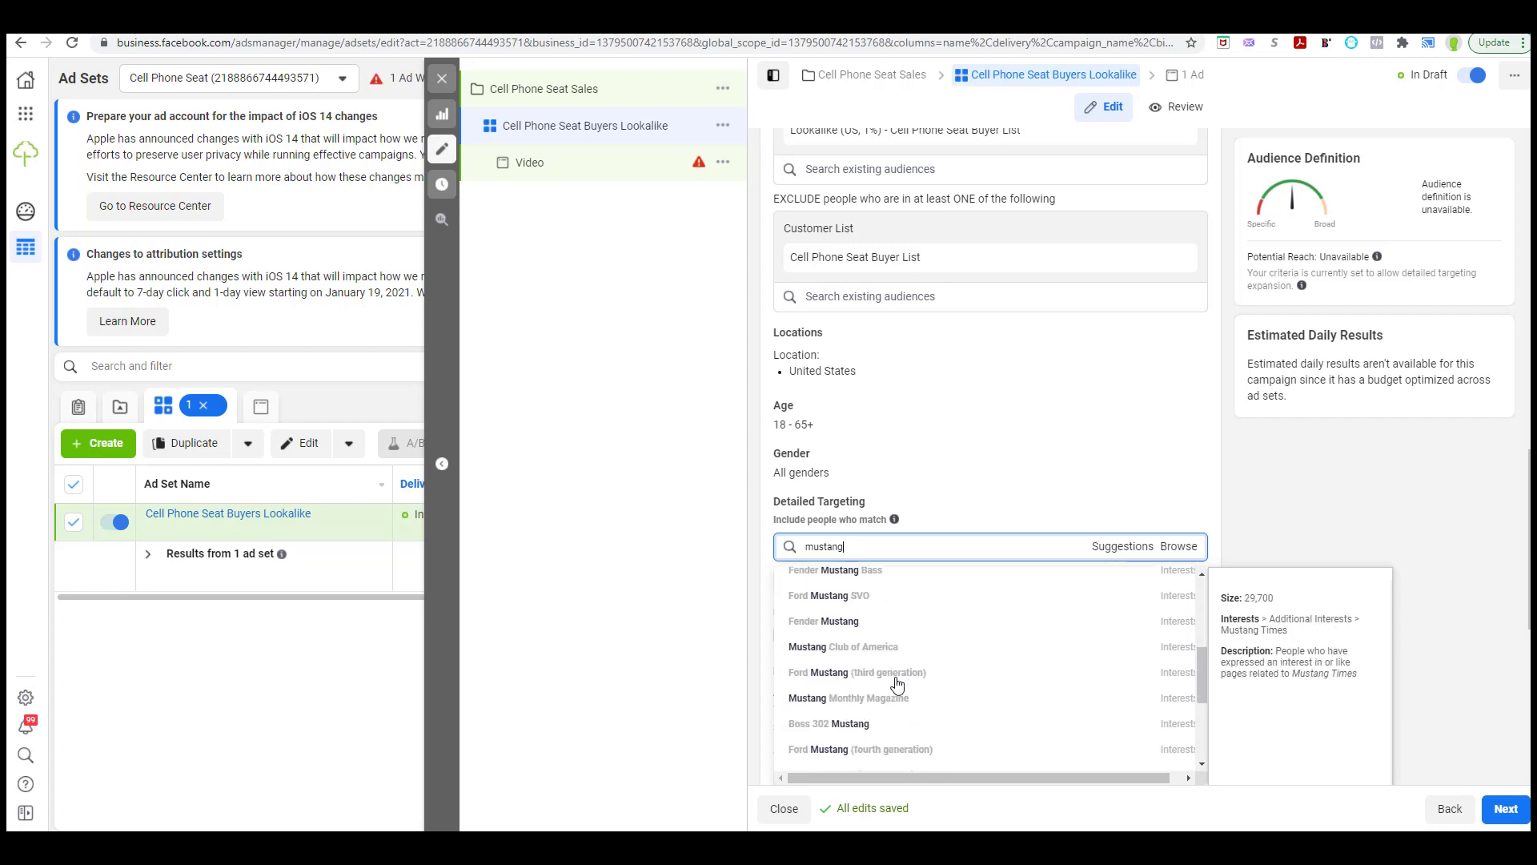
scroll(896, 684, up, 3)
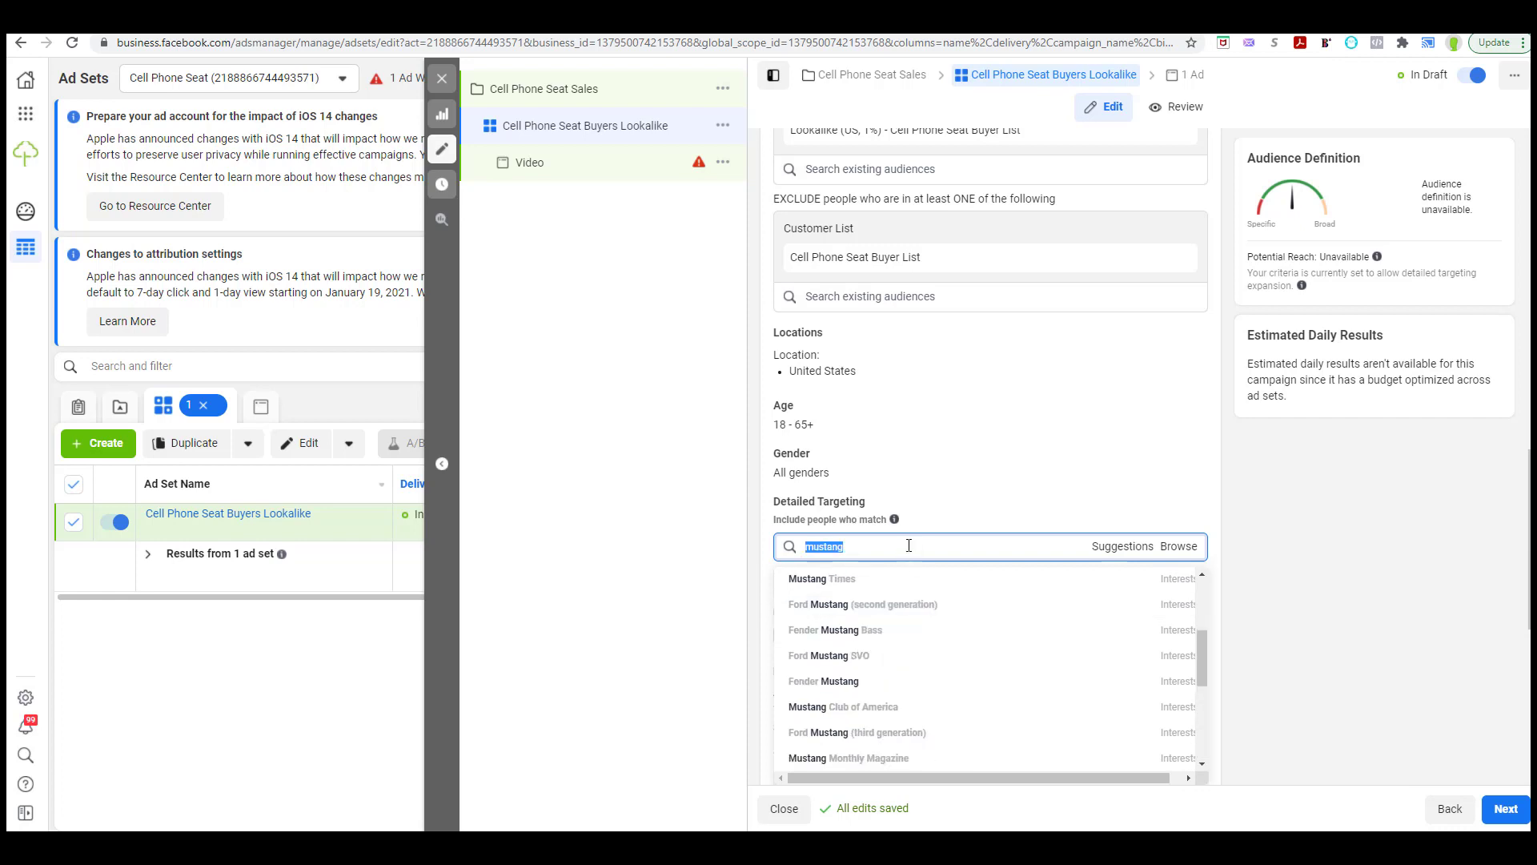
Search Detailed Targeting for "owns mustang" and examine the ownership behaviors offered
text(owns must)
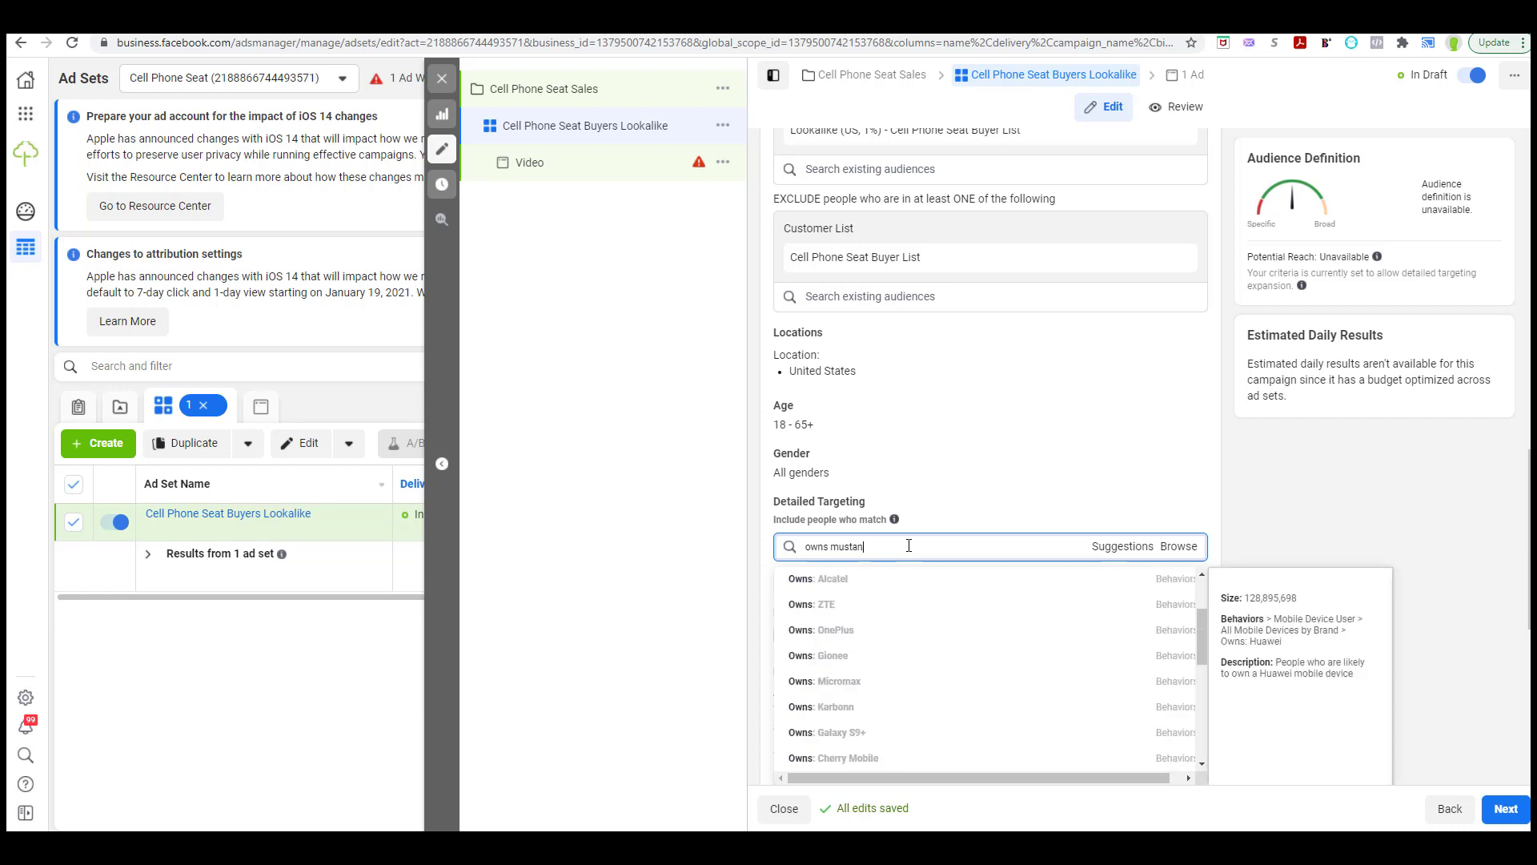
text(ang)
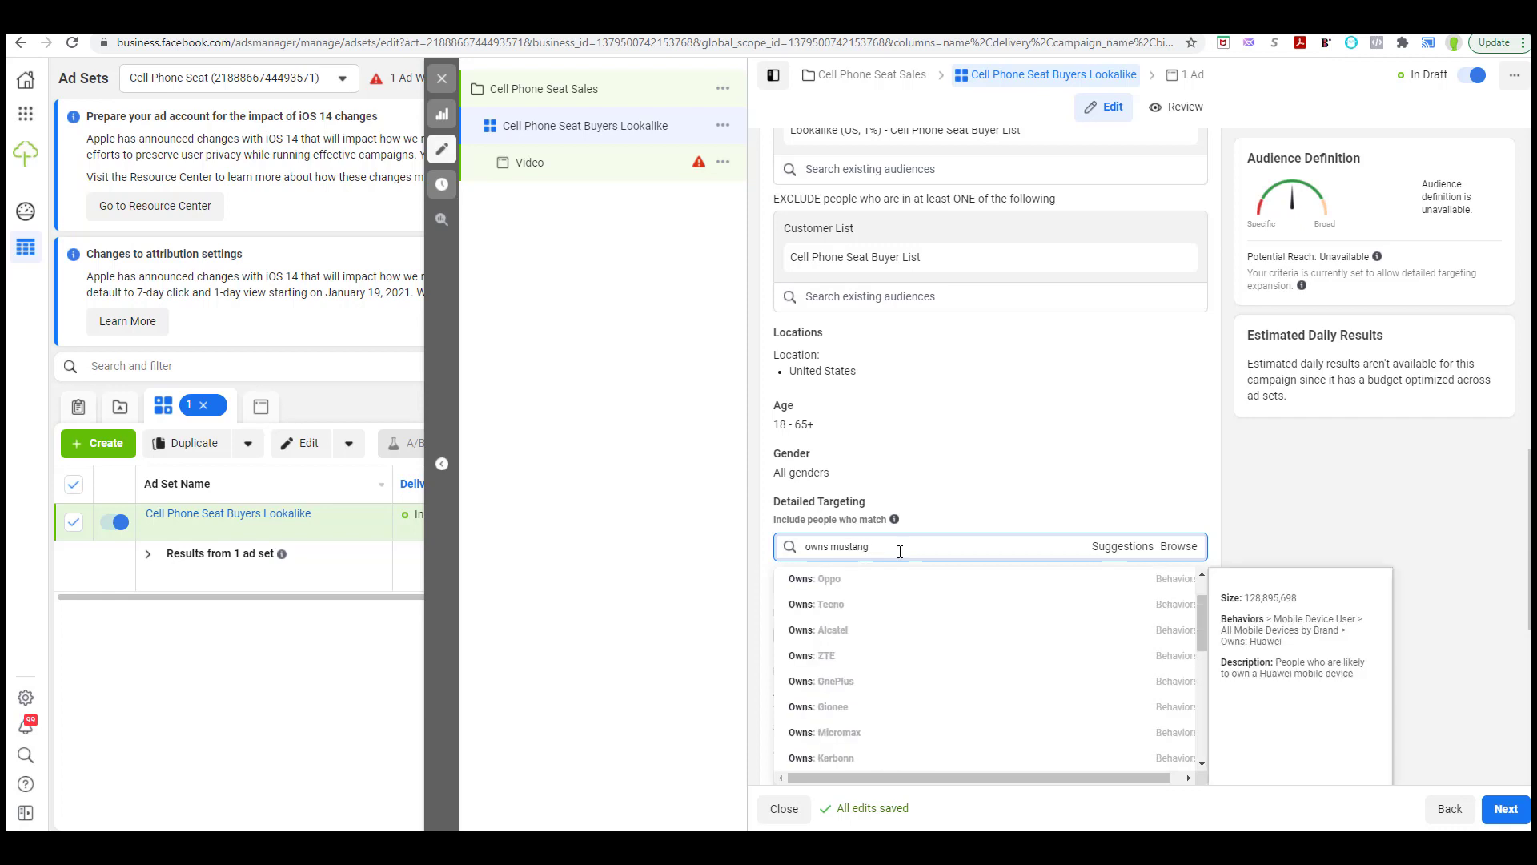
scroll(872, 669, down, 3)
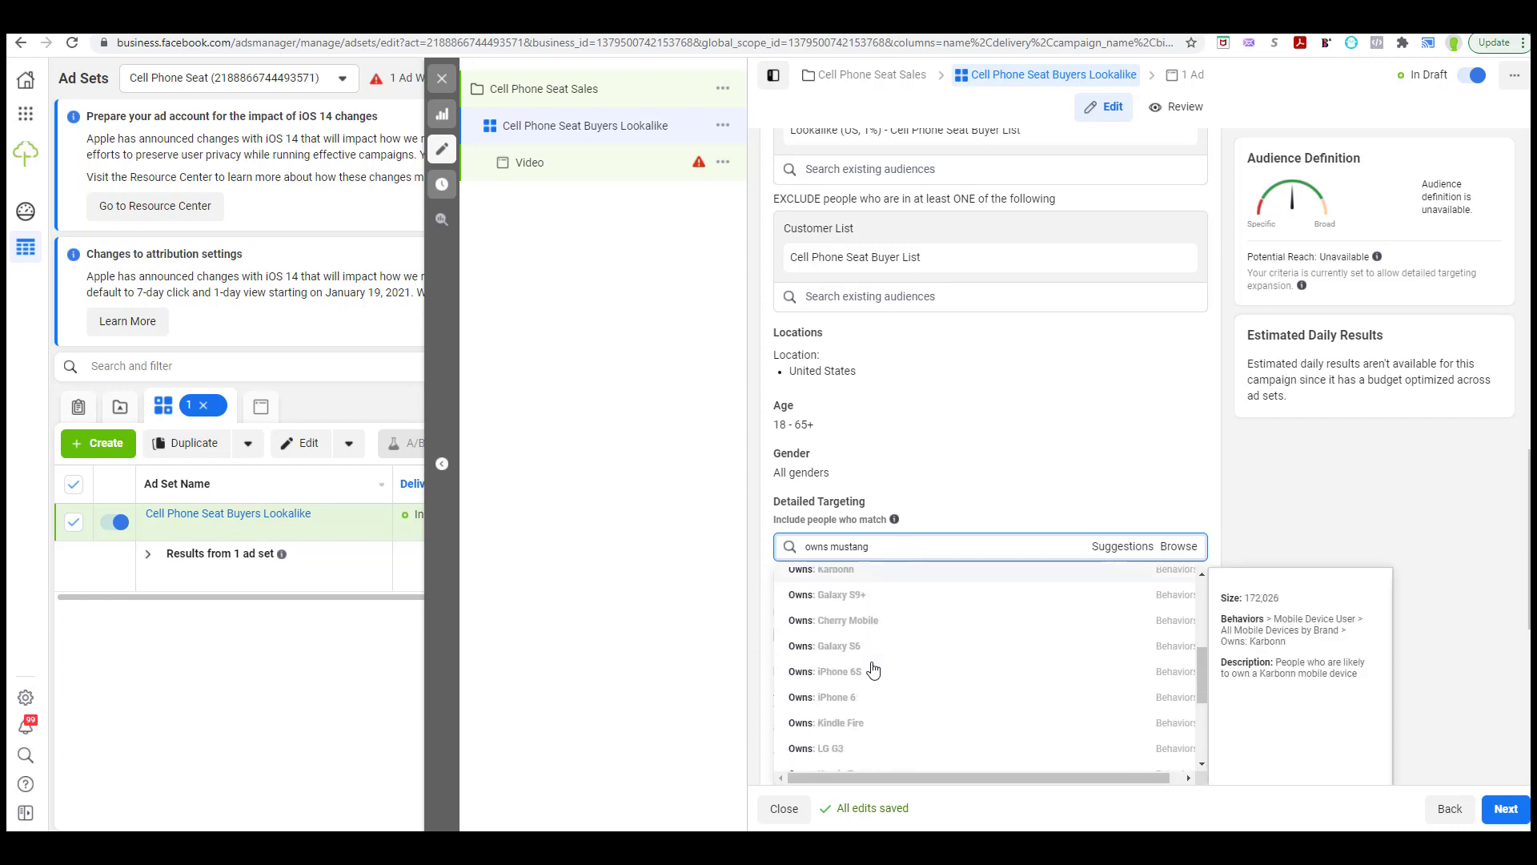
scroll(873, 669, up, 3)
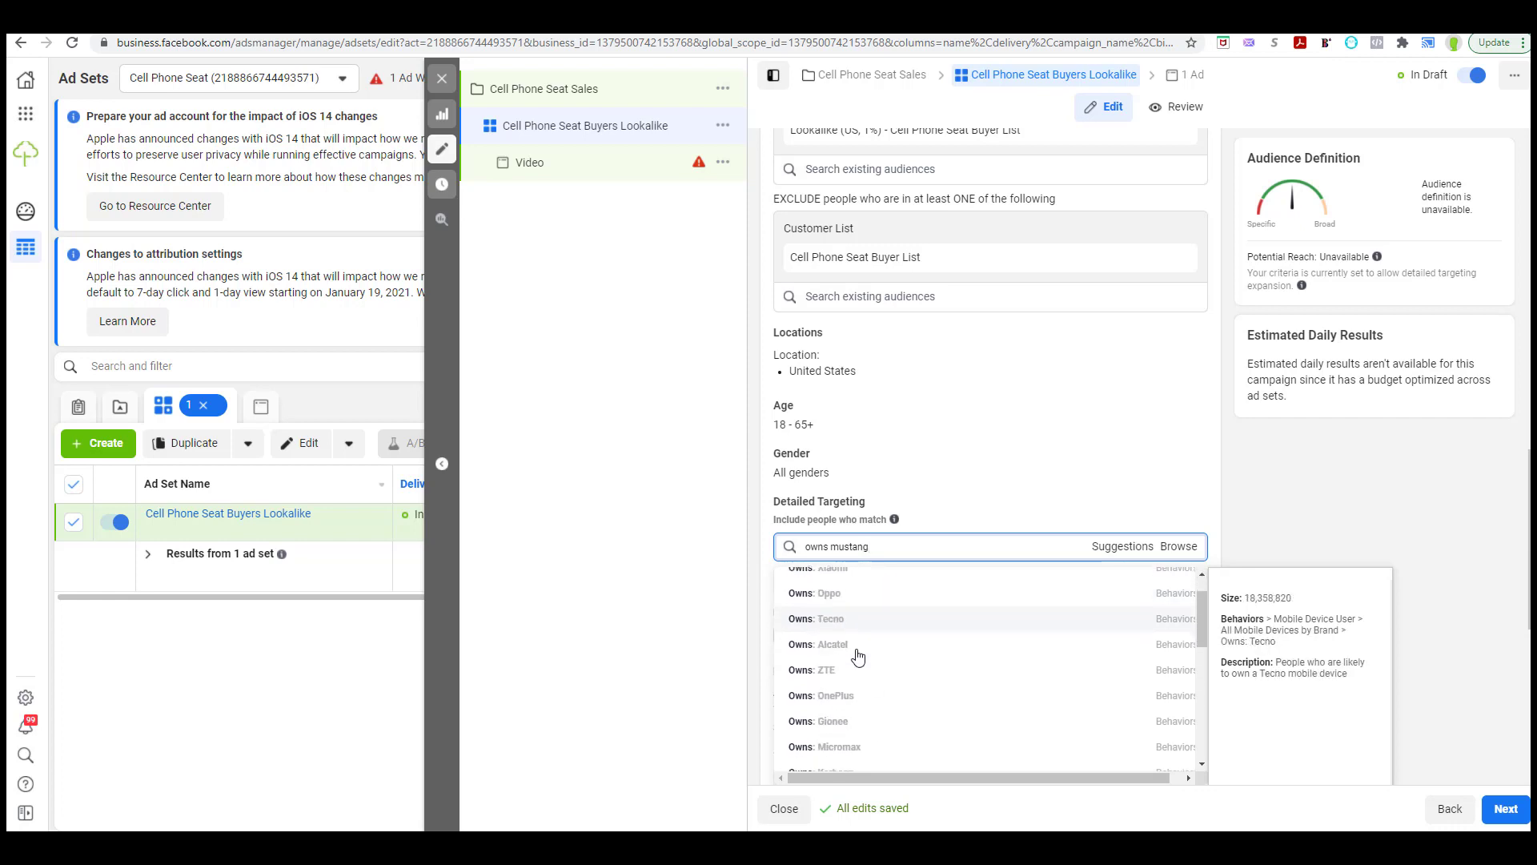
scroll(859, 657, down, 5)
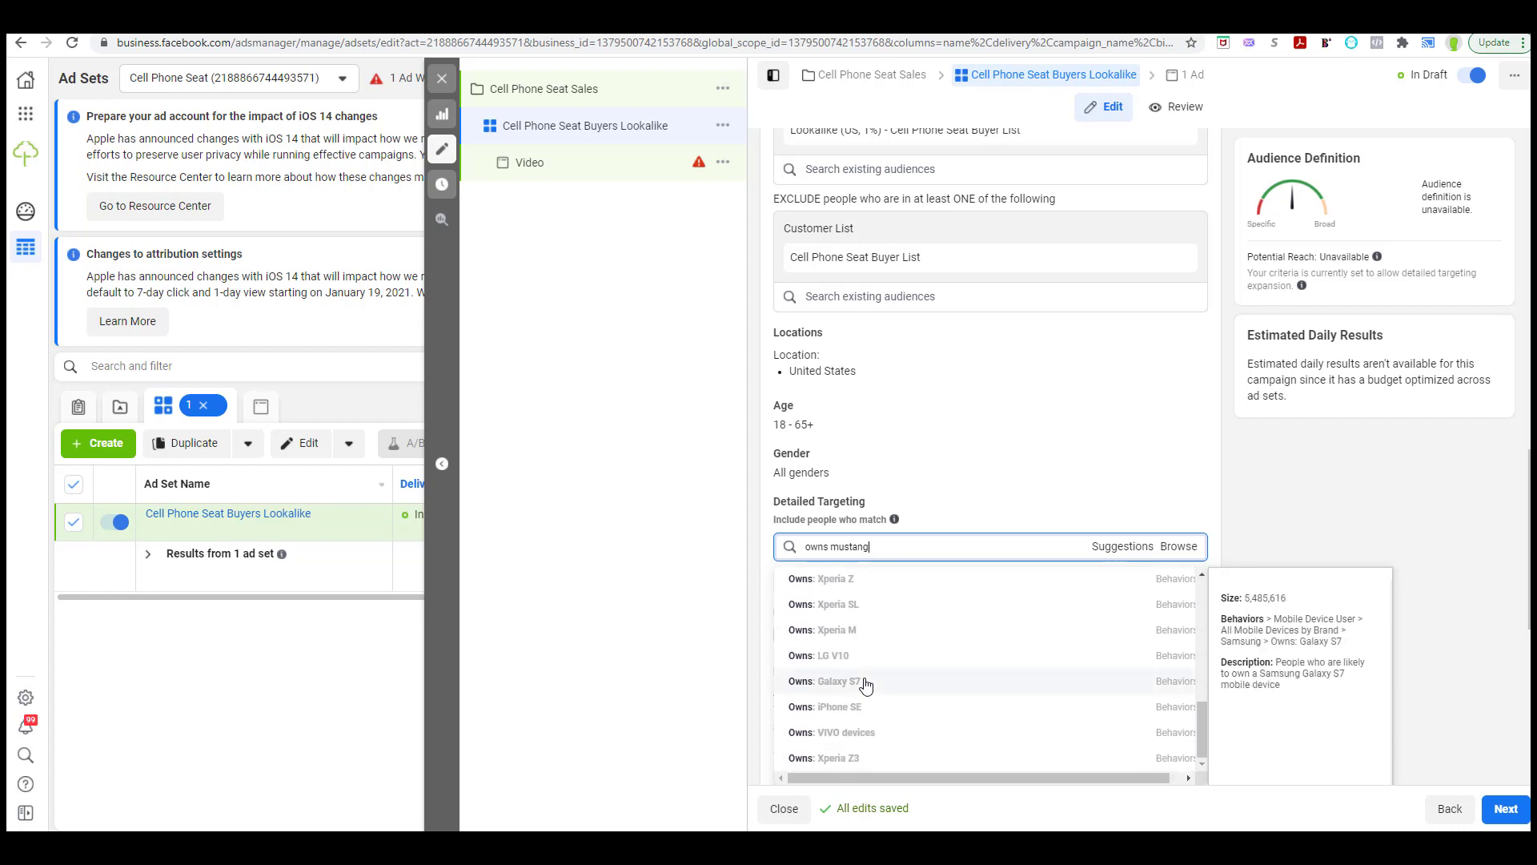
scroll(881, 570, up, 6)
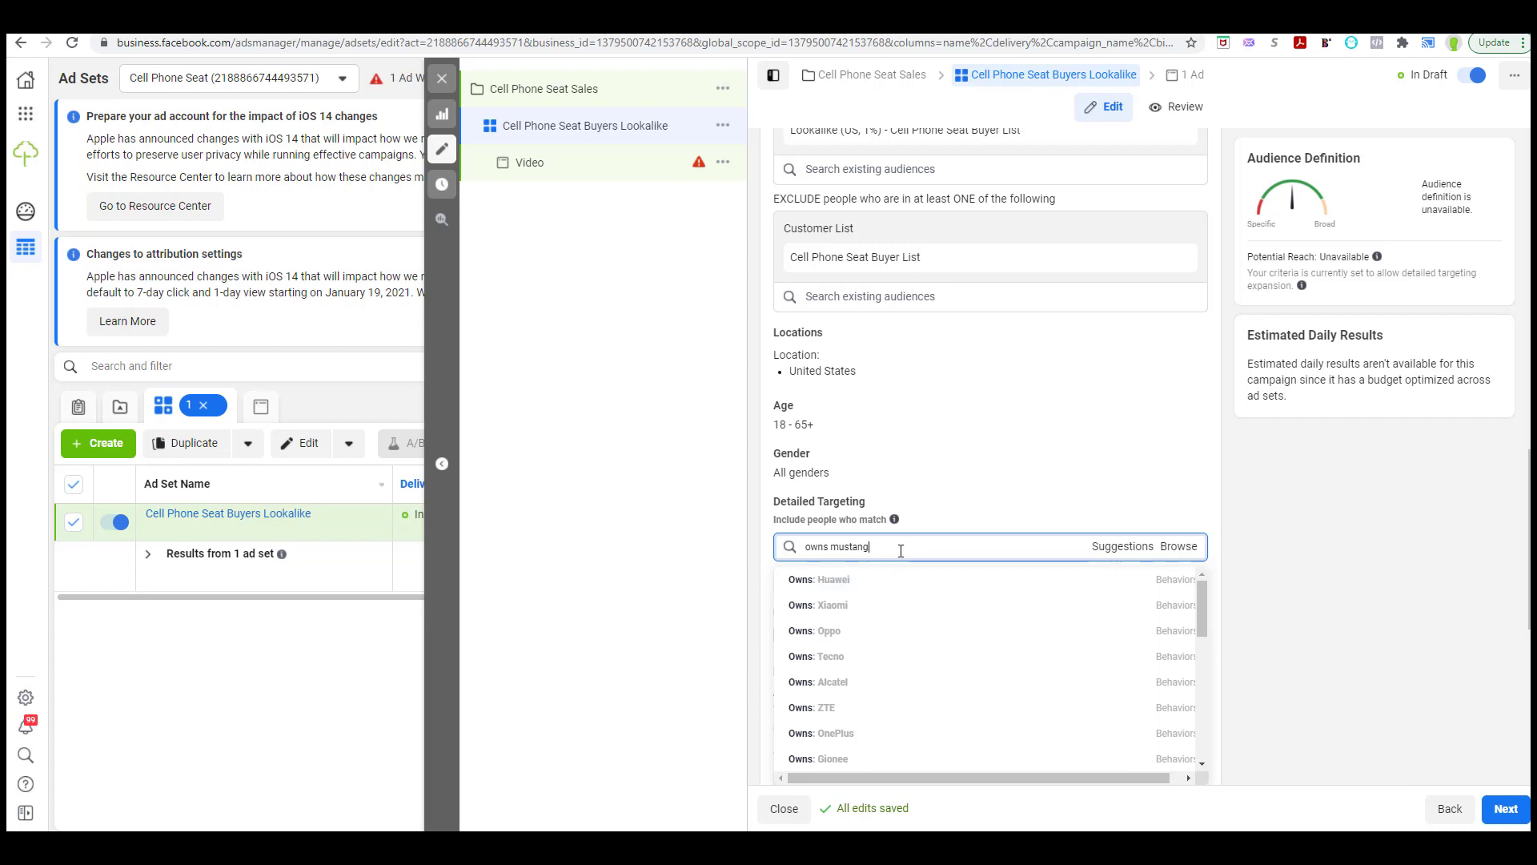
Search Detailed Targeting for "owns vehicle", look through the matches, and clear the search
triple_click(901, 551)
double_click(854, 547)
text(vehicle)
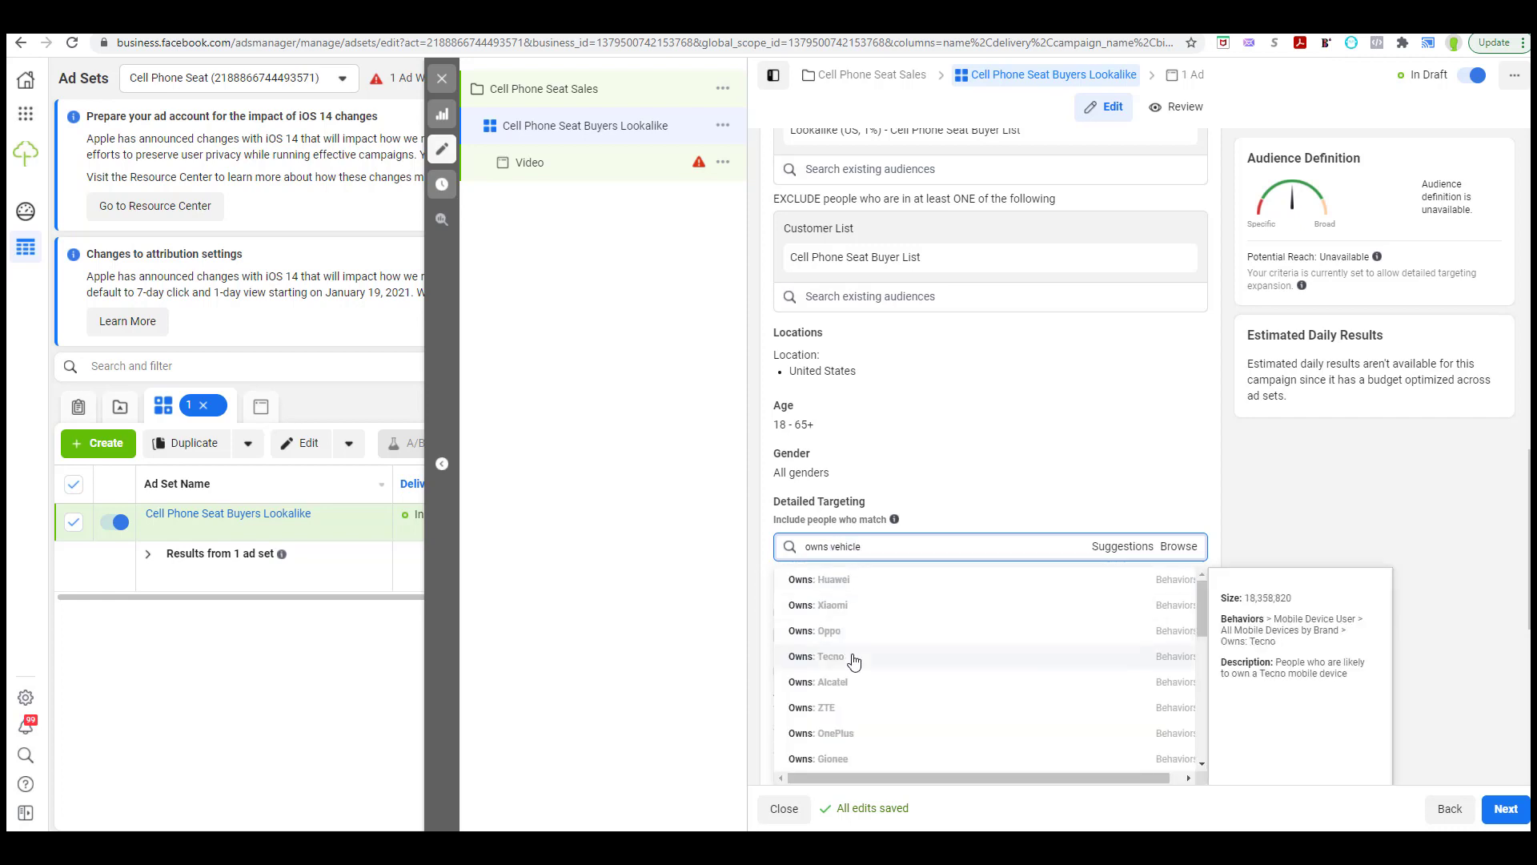
scroll(854, 660, down, 5)
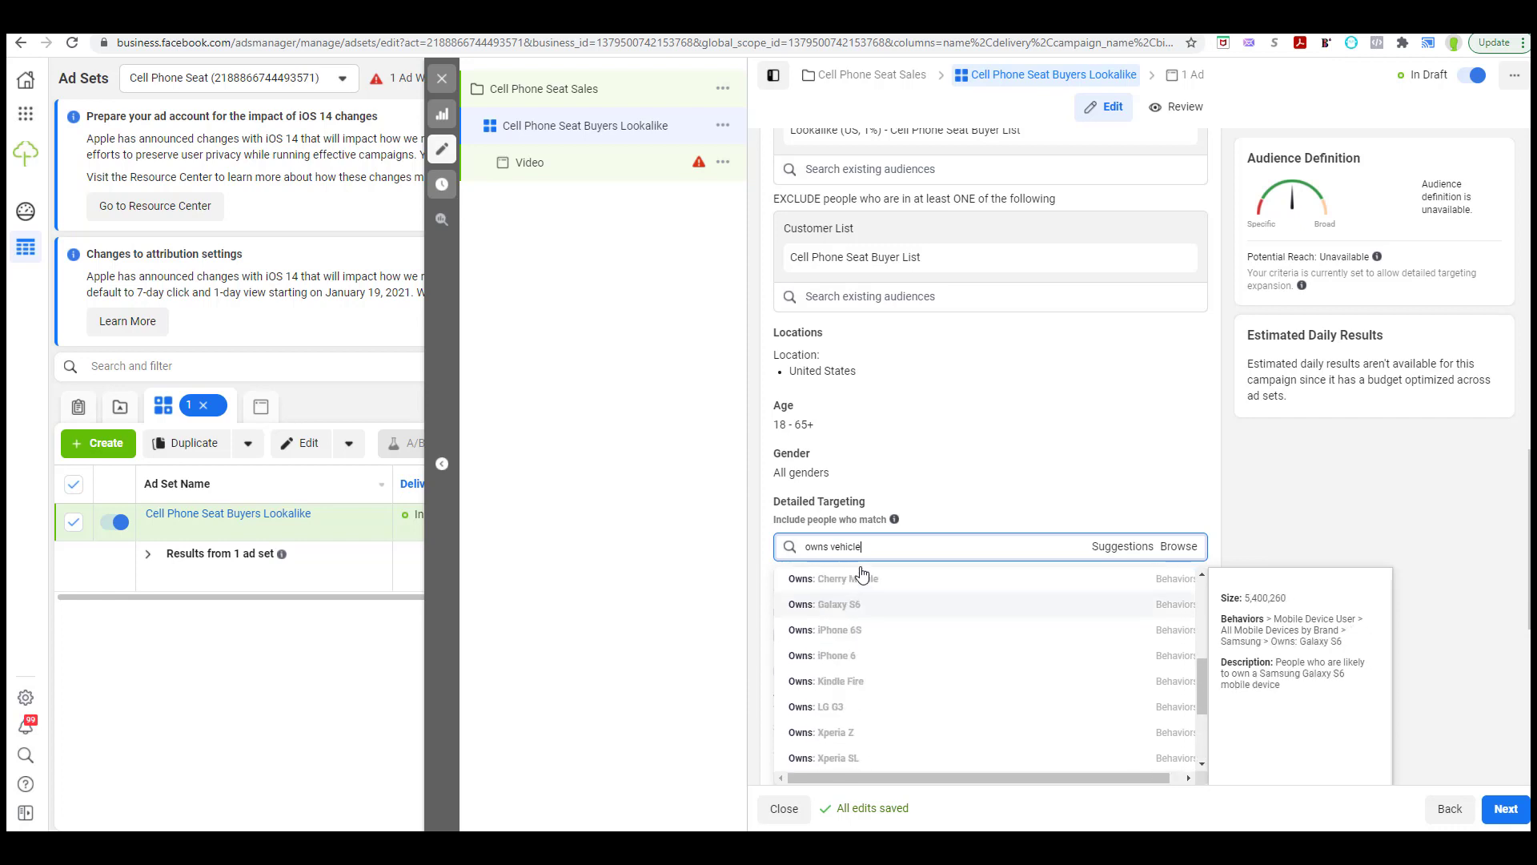
scroll(864, 575, up, 5)
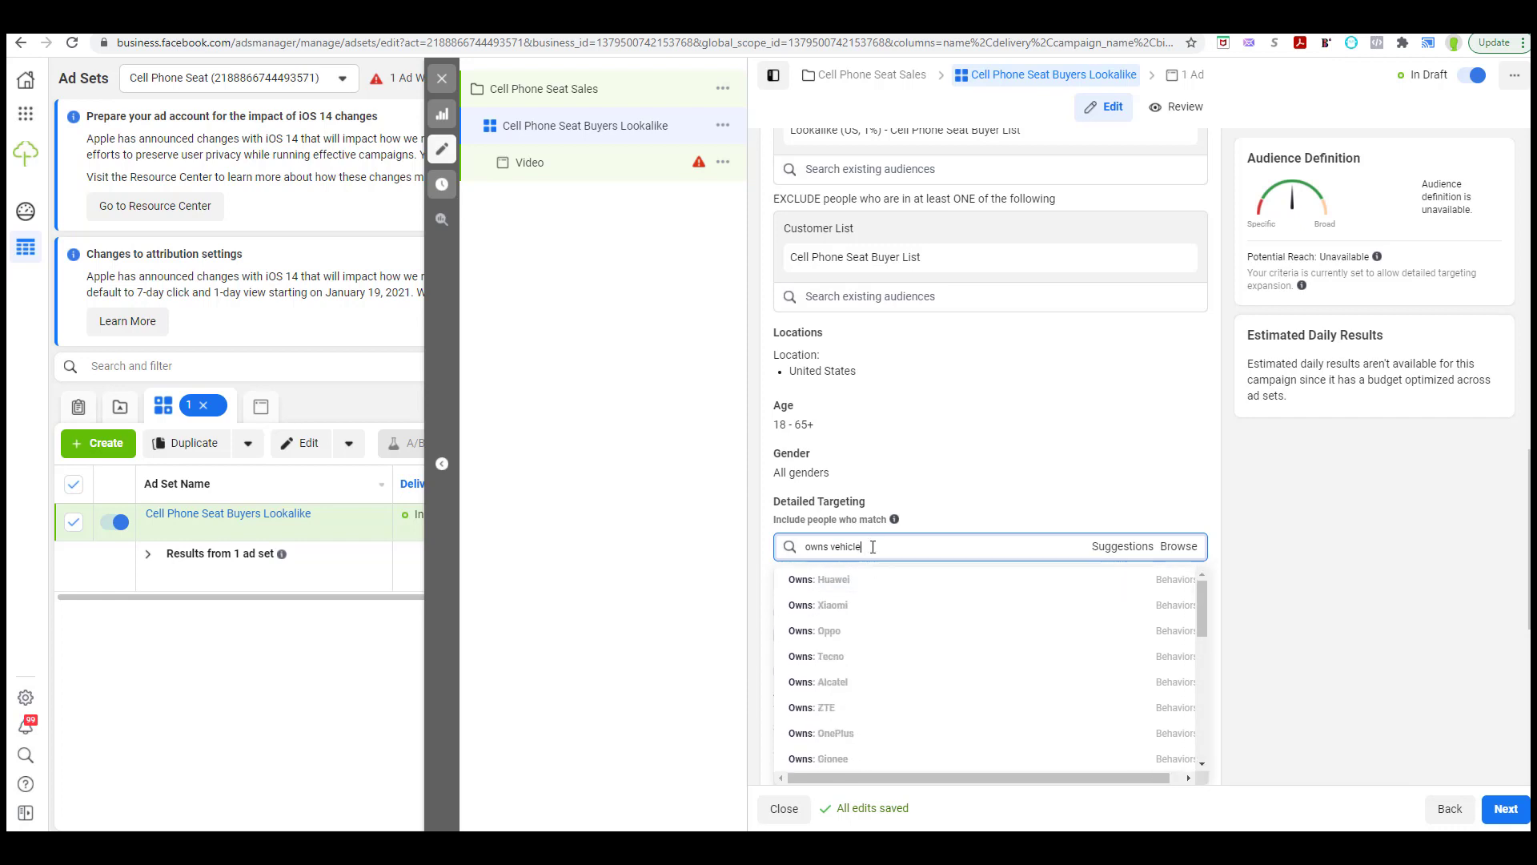
triple_click(873, 546)
key(BackSpace)
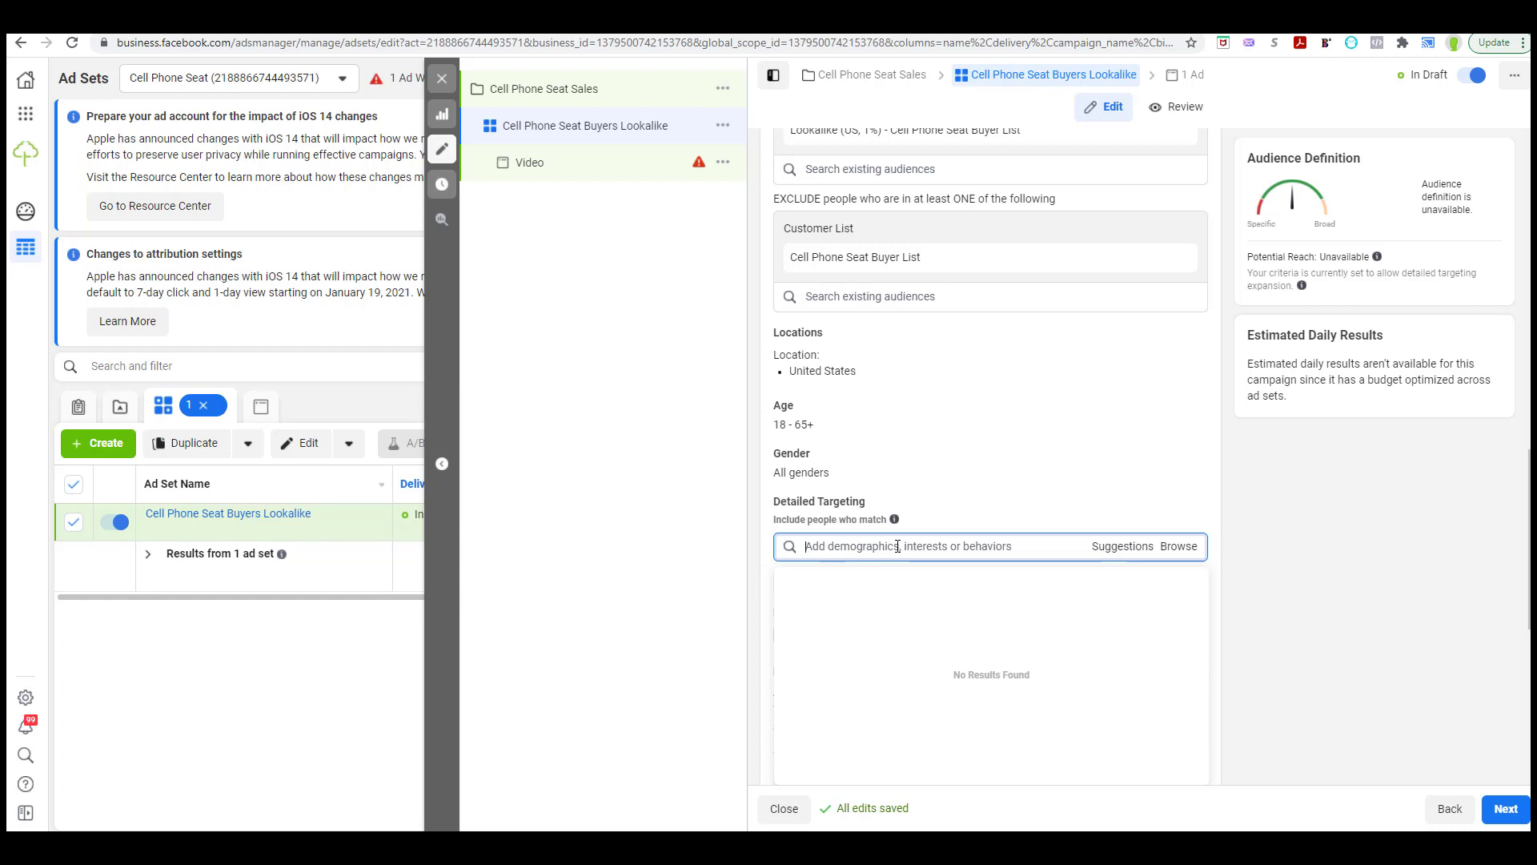
Search Detailed Targeting for "owns ip" and add the behavior "Owns: iPhone 7"
text(owns ip)
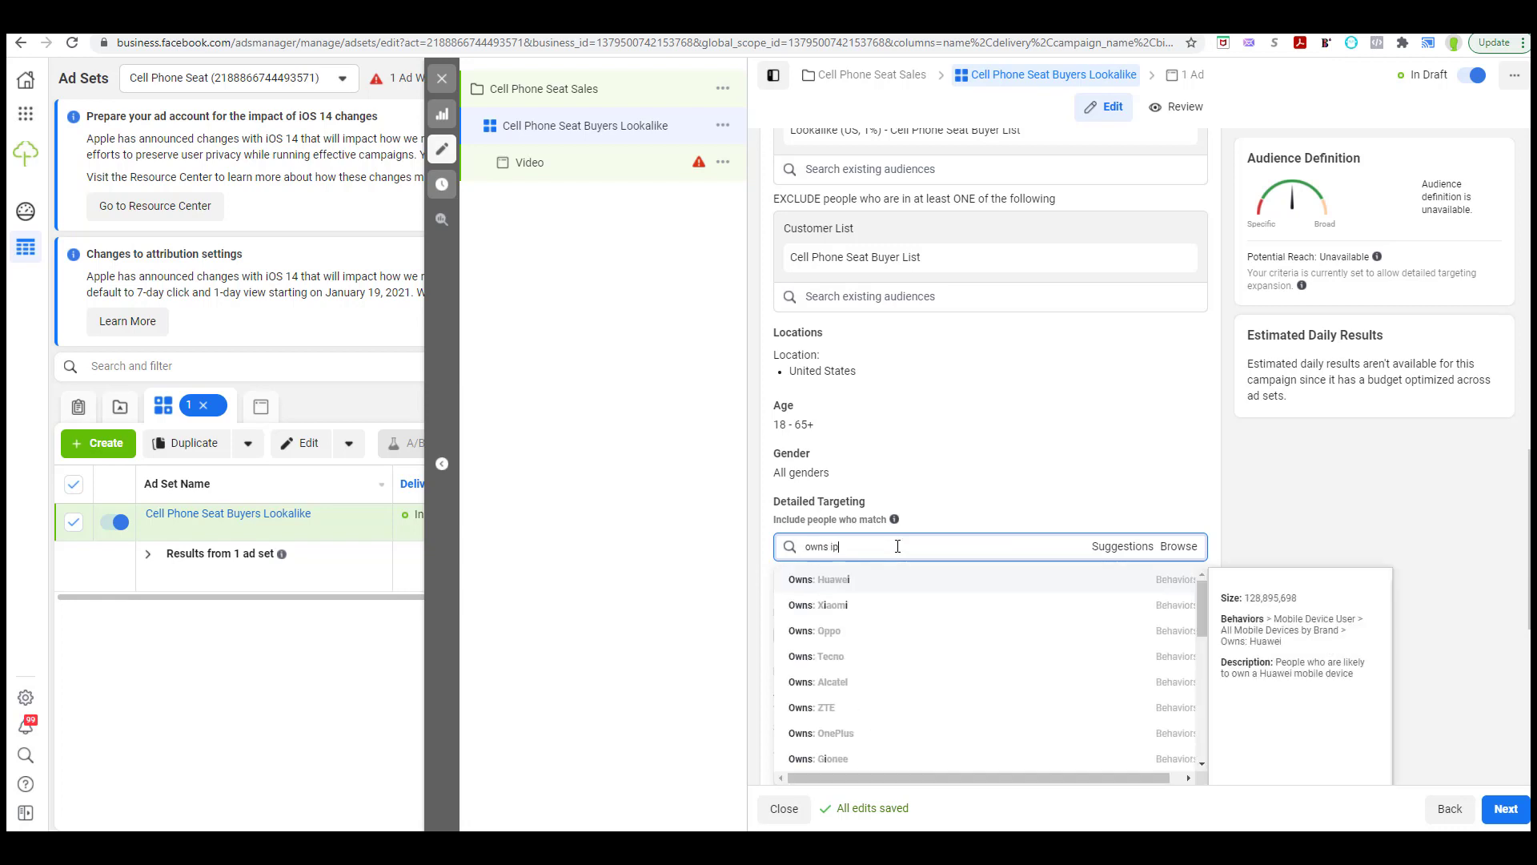
scroll(858, 725, down, 5)
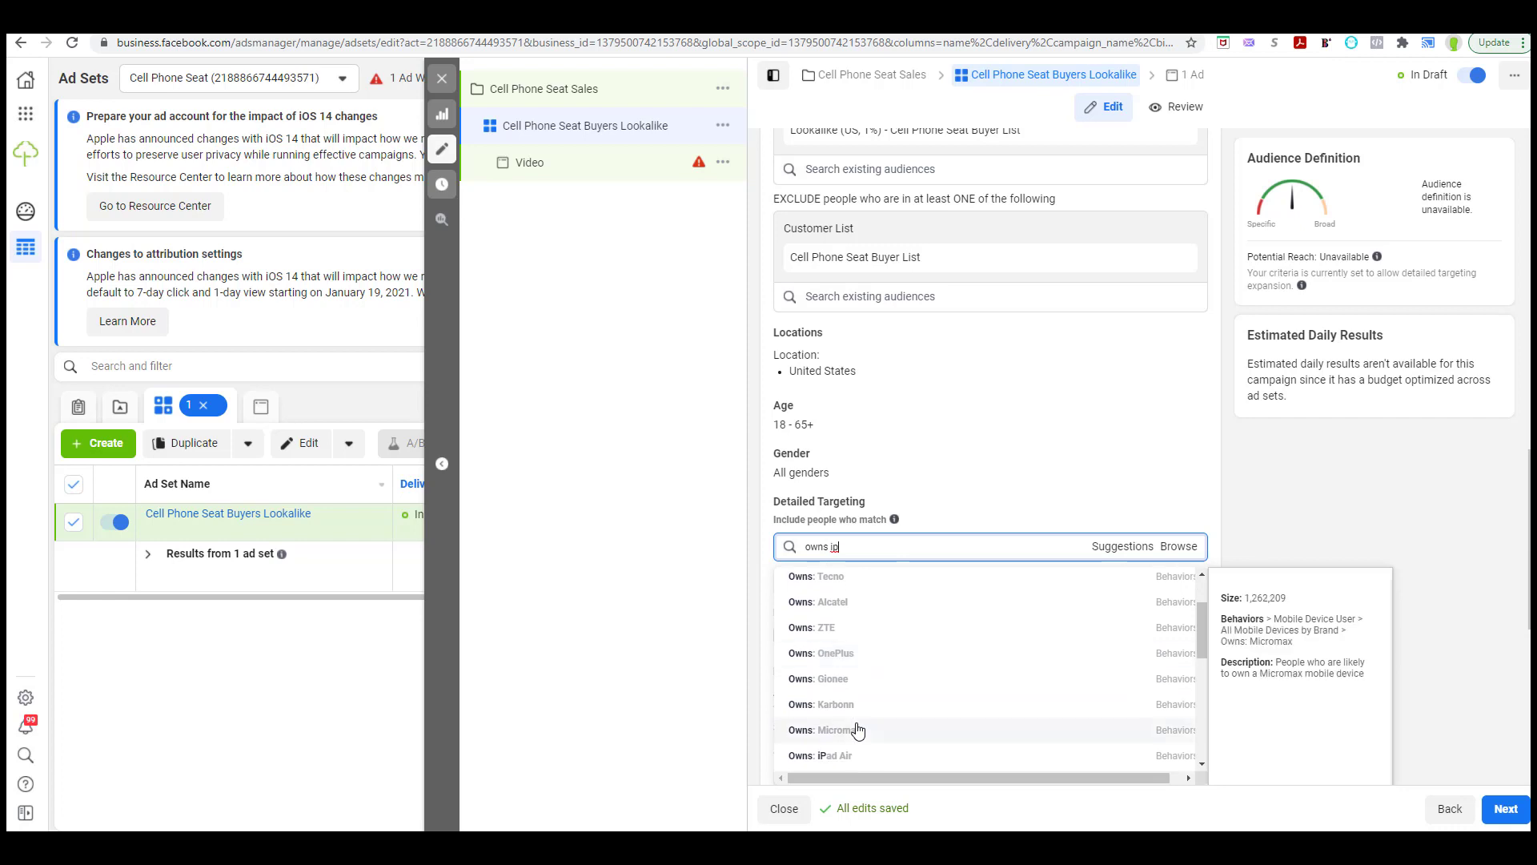
click(856, 707)
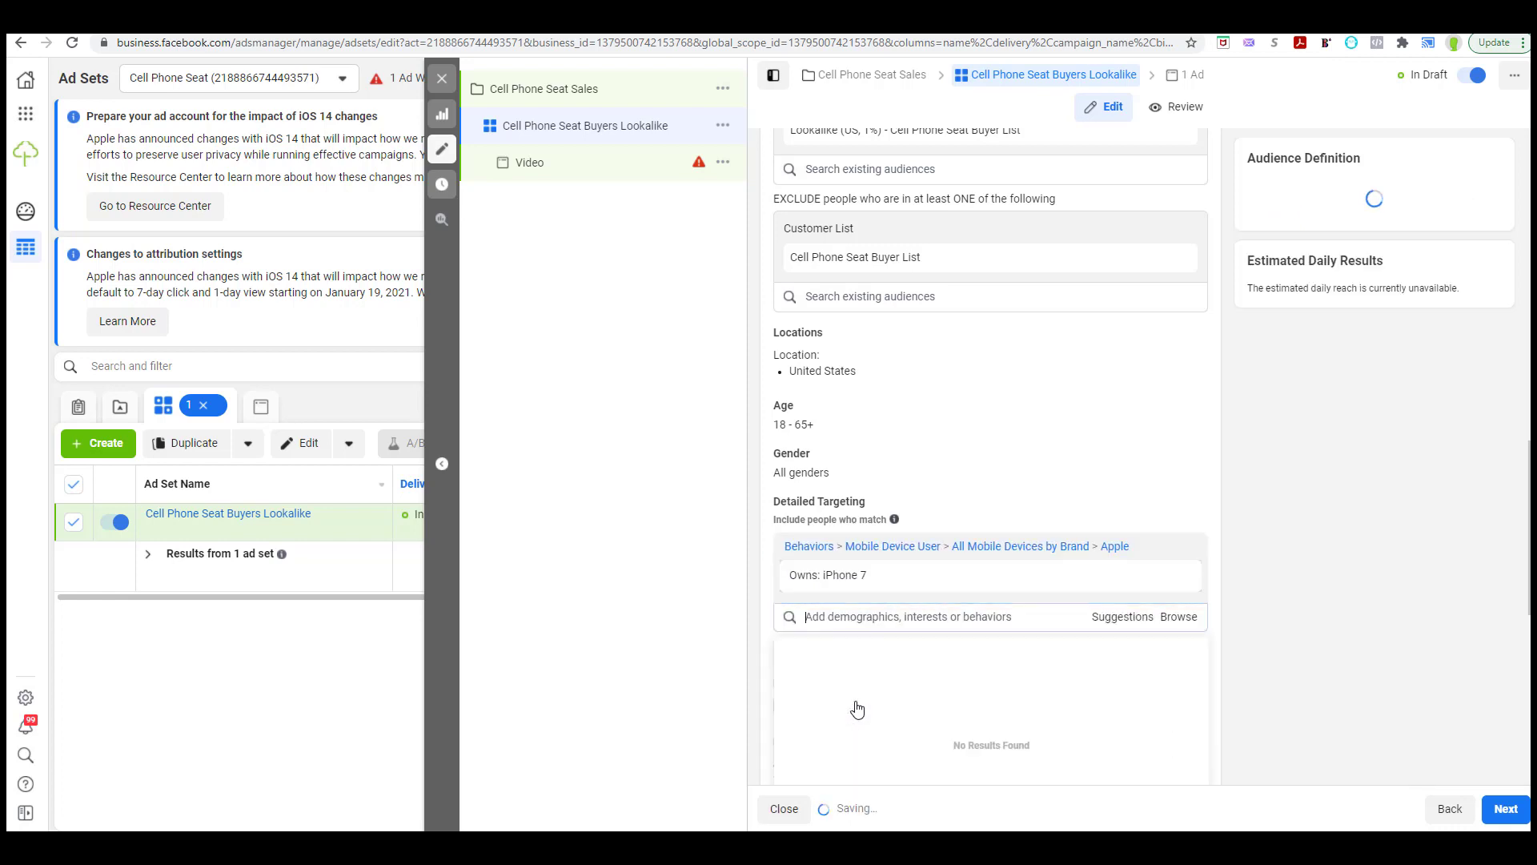
Look through the suggestions related to "Owns: iPhone 7" and remove that behavior from Detailed Targeting
click(1128, 621)
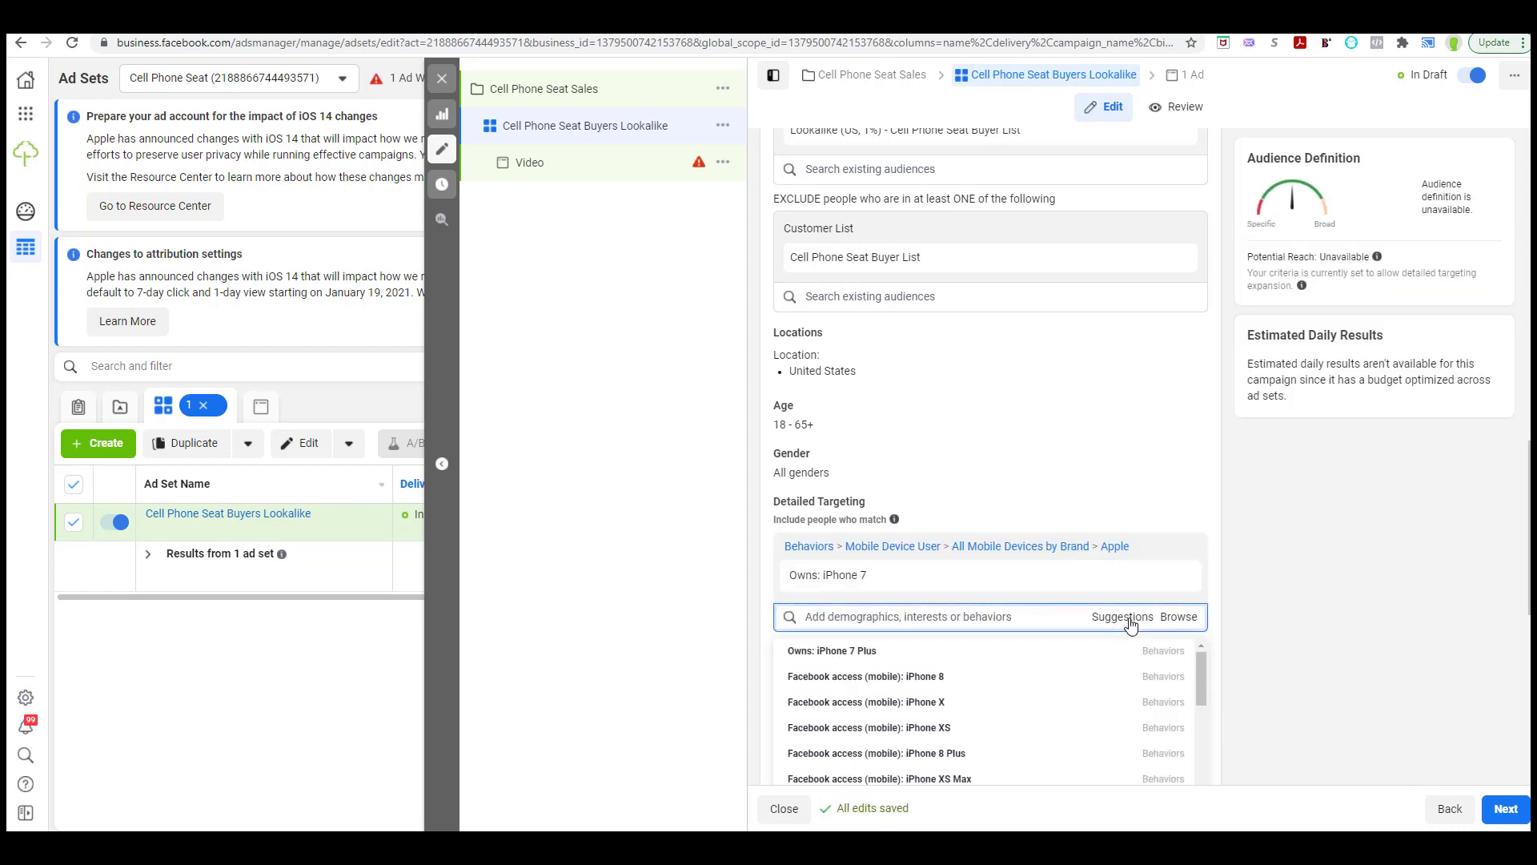
scroll(936, 695, down, 3)
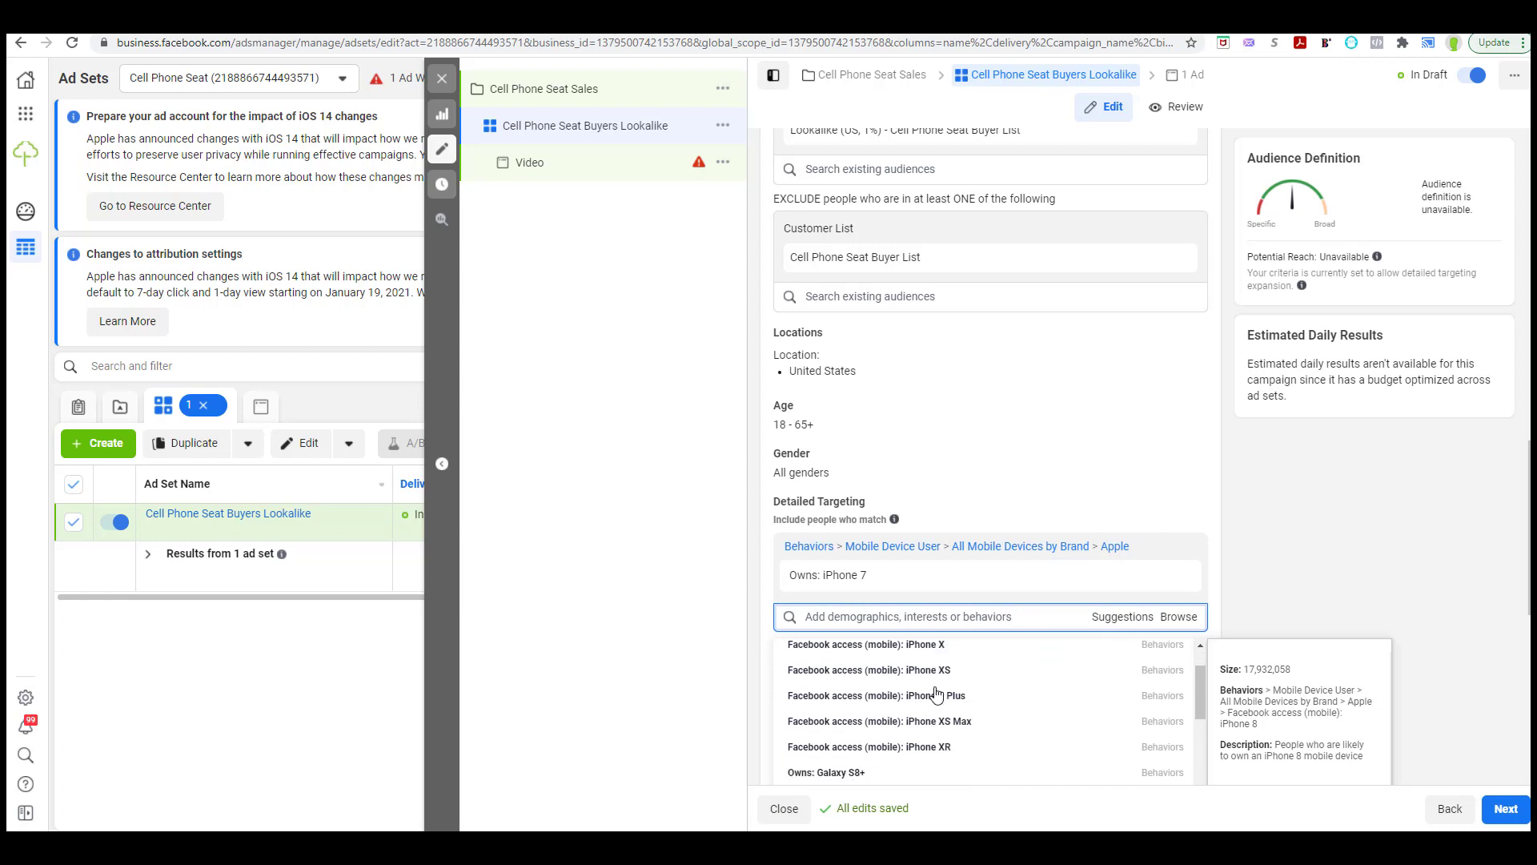
scroll(936, 695, down, 5)
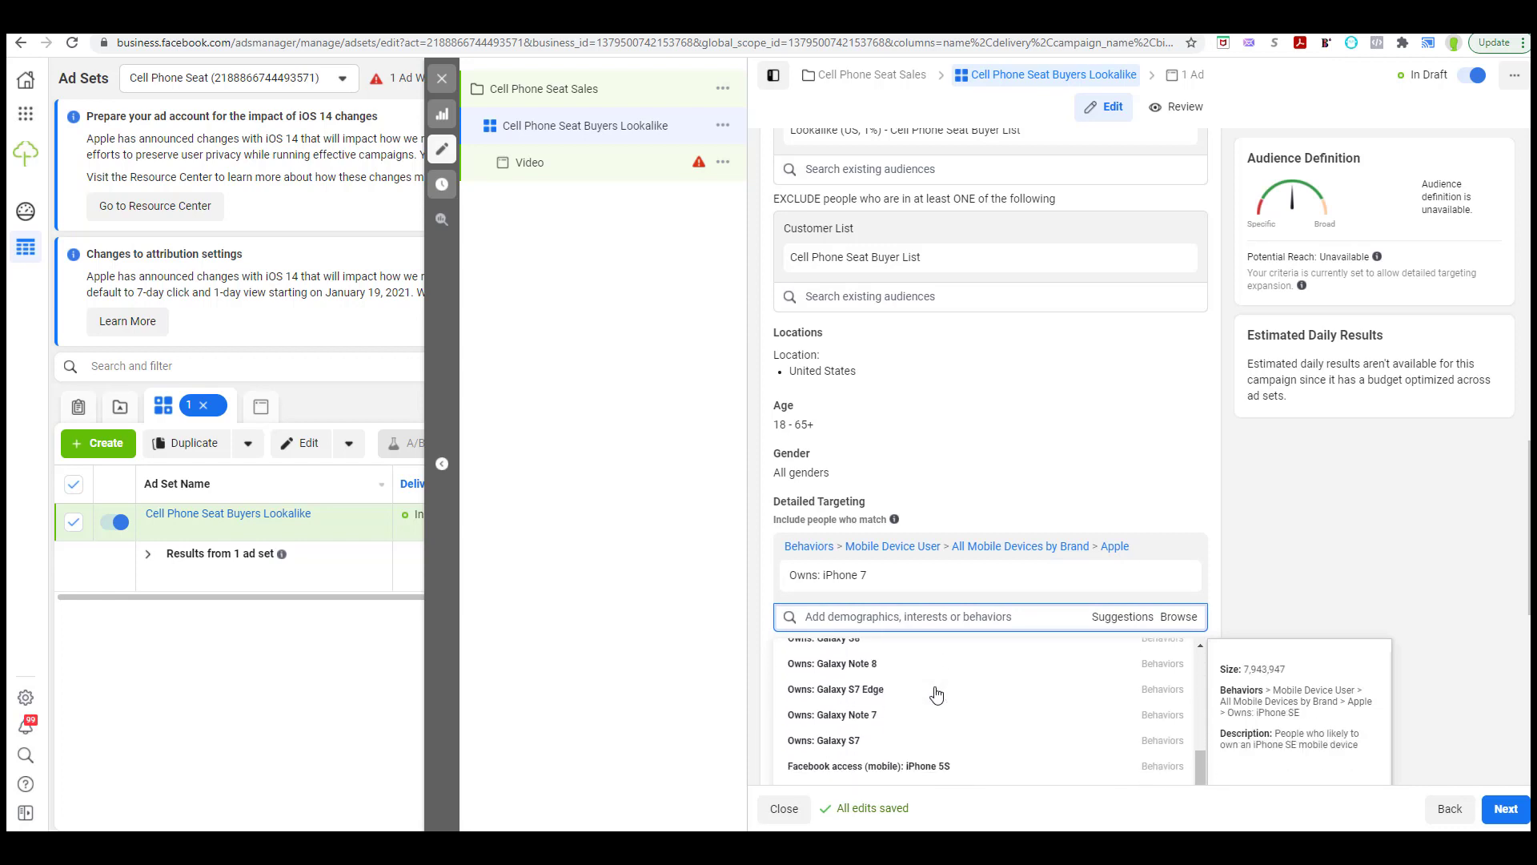
scroll(937, 695, down, 8)
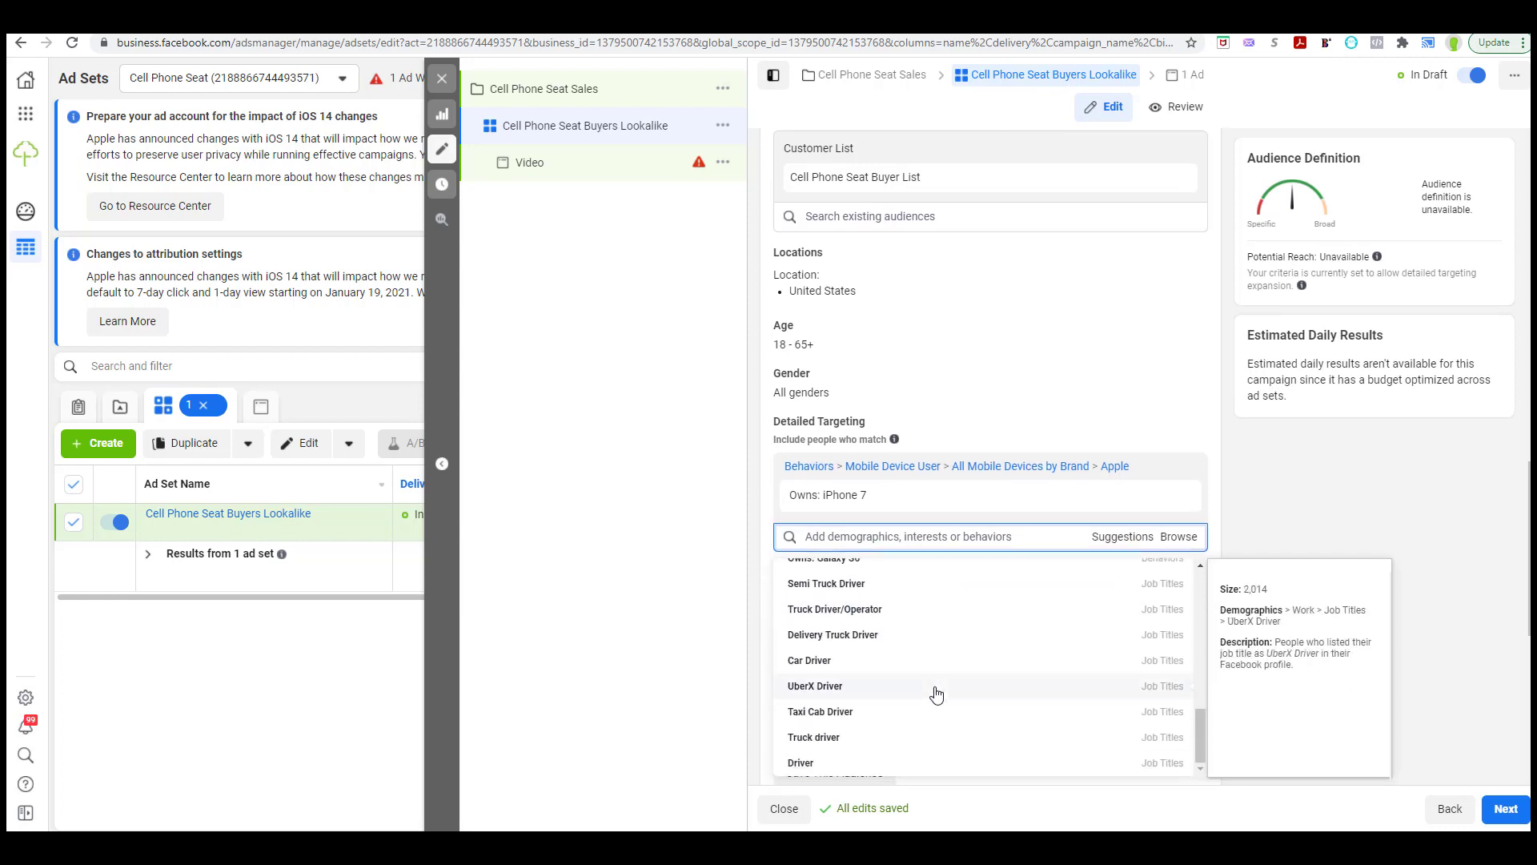
click(997, 430)
click(1178, 468)
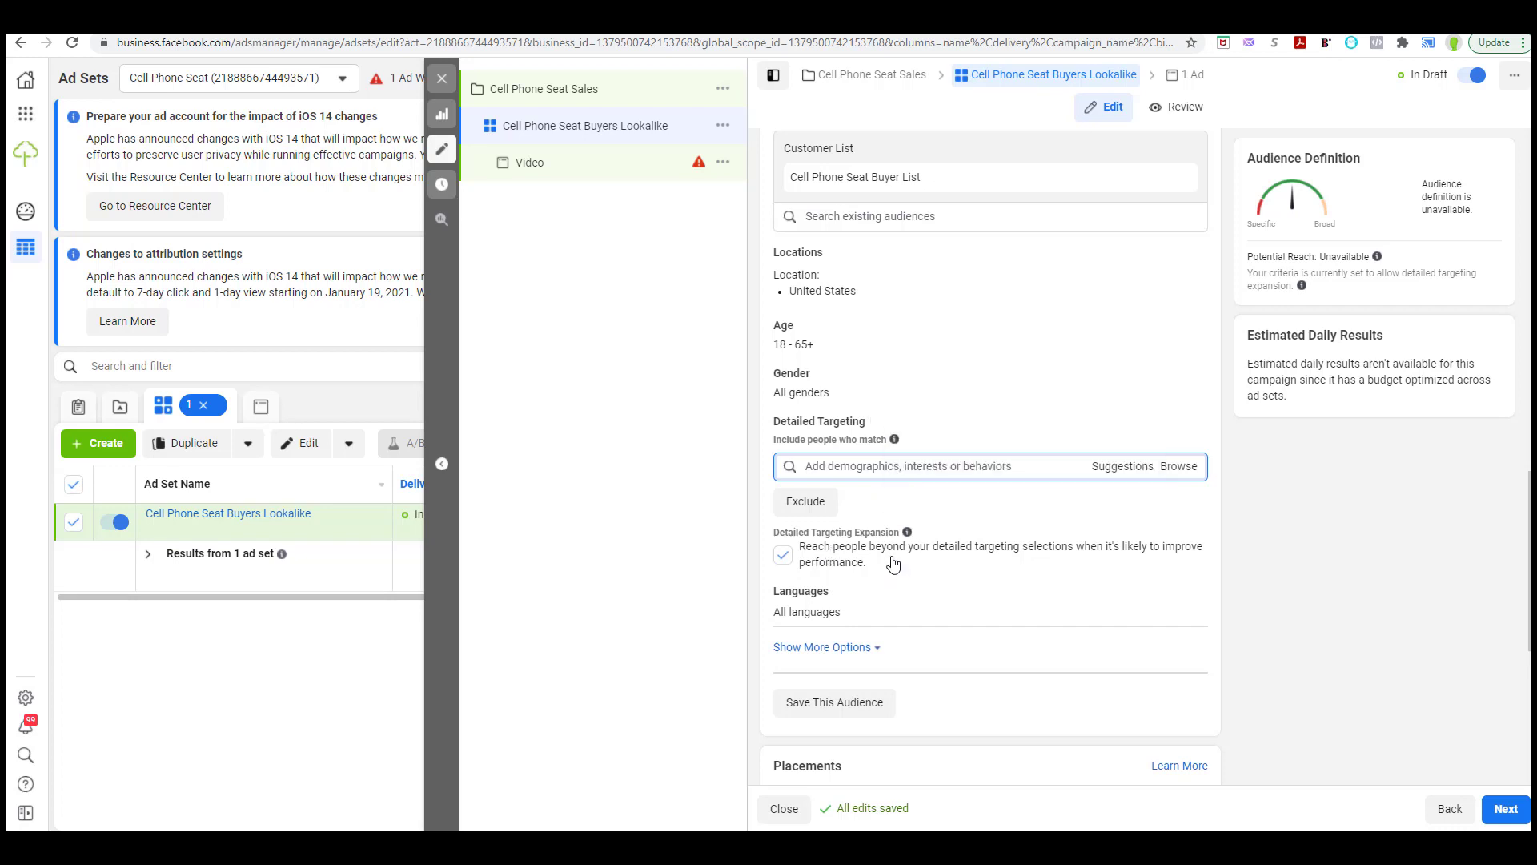
Switch the ad set to Manual Placements, examine its platforms and placement options, and return to Automatic Placements
scroll(813, 570, down, 3)
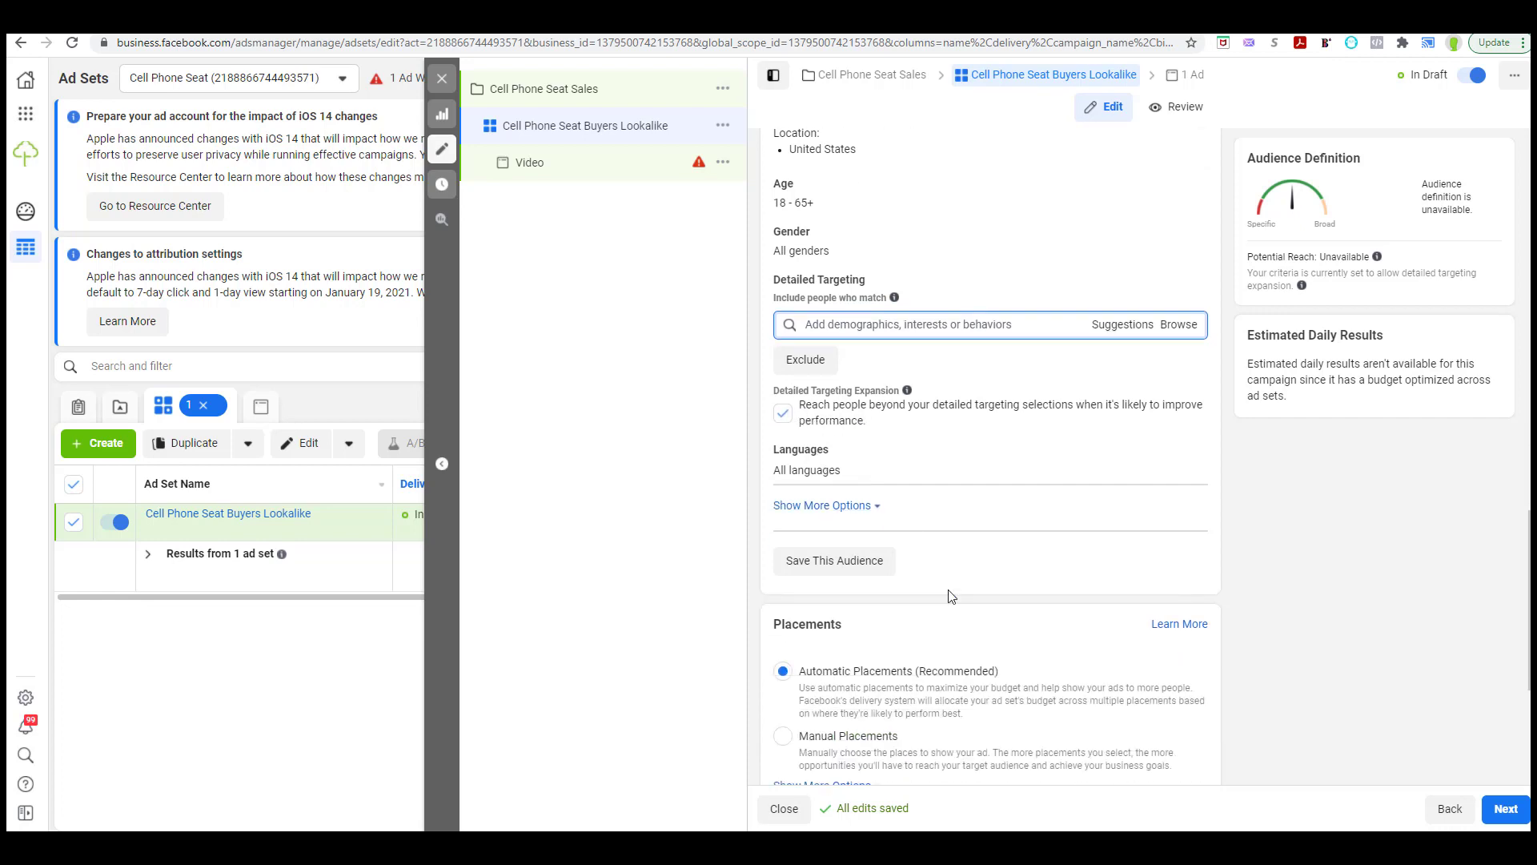
scroll(965, 586, down, 2)
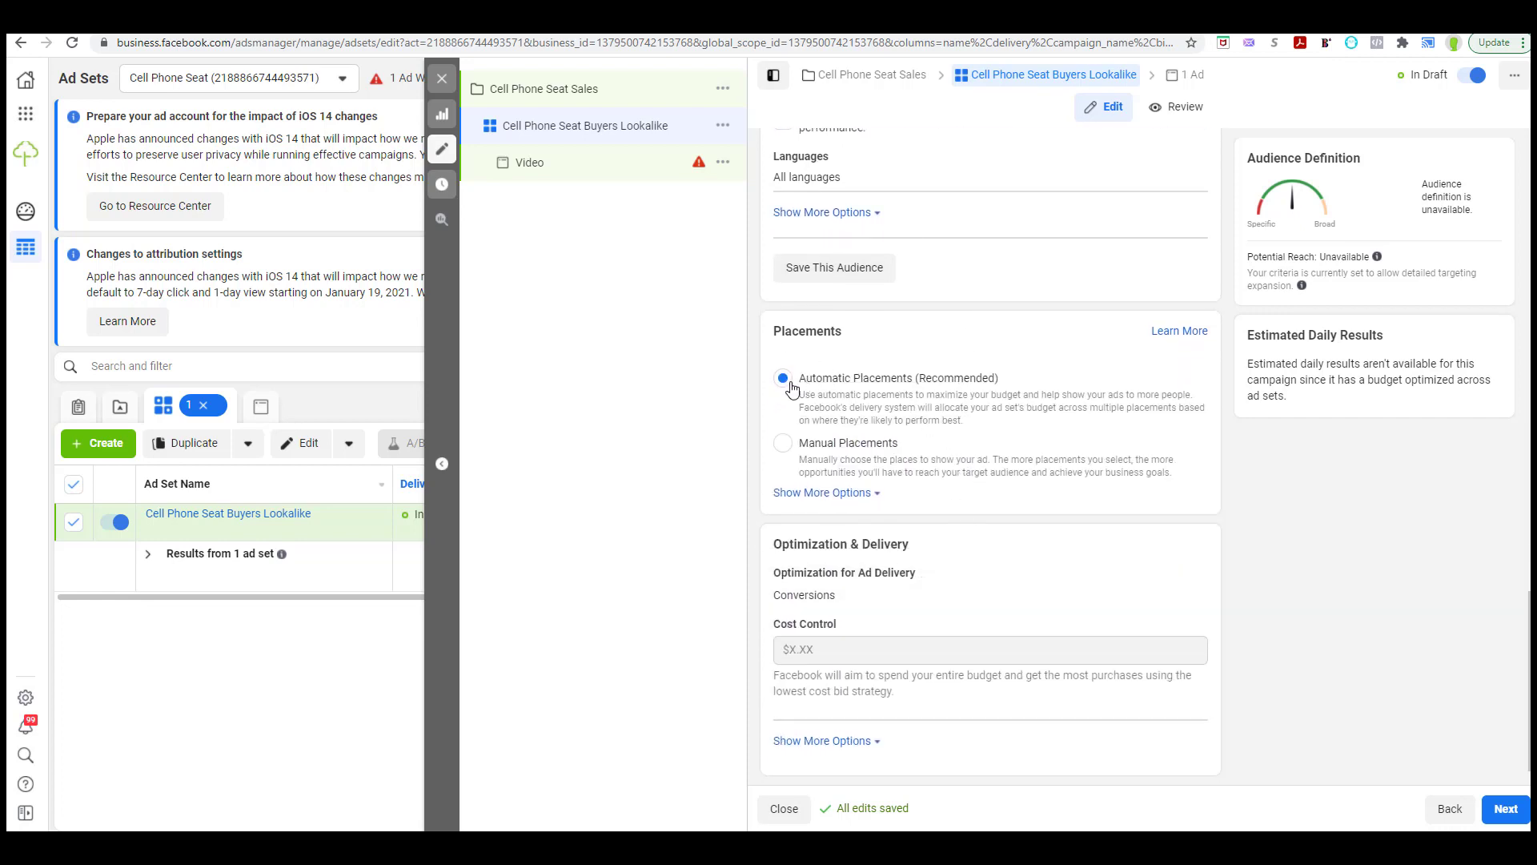
click(783, 444)
scroll(858, 488, down, 2)
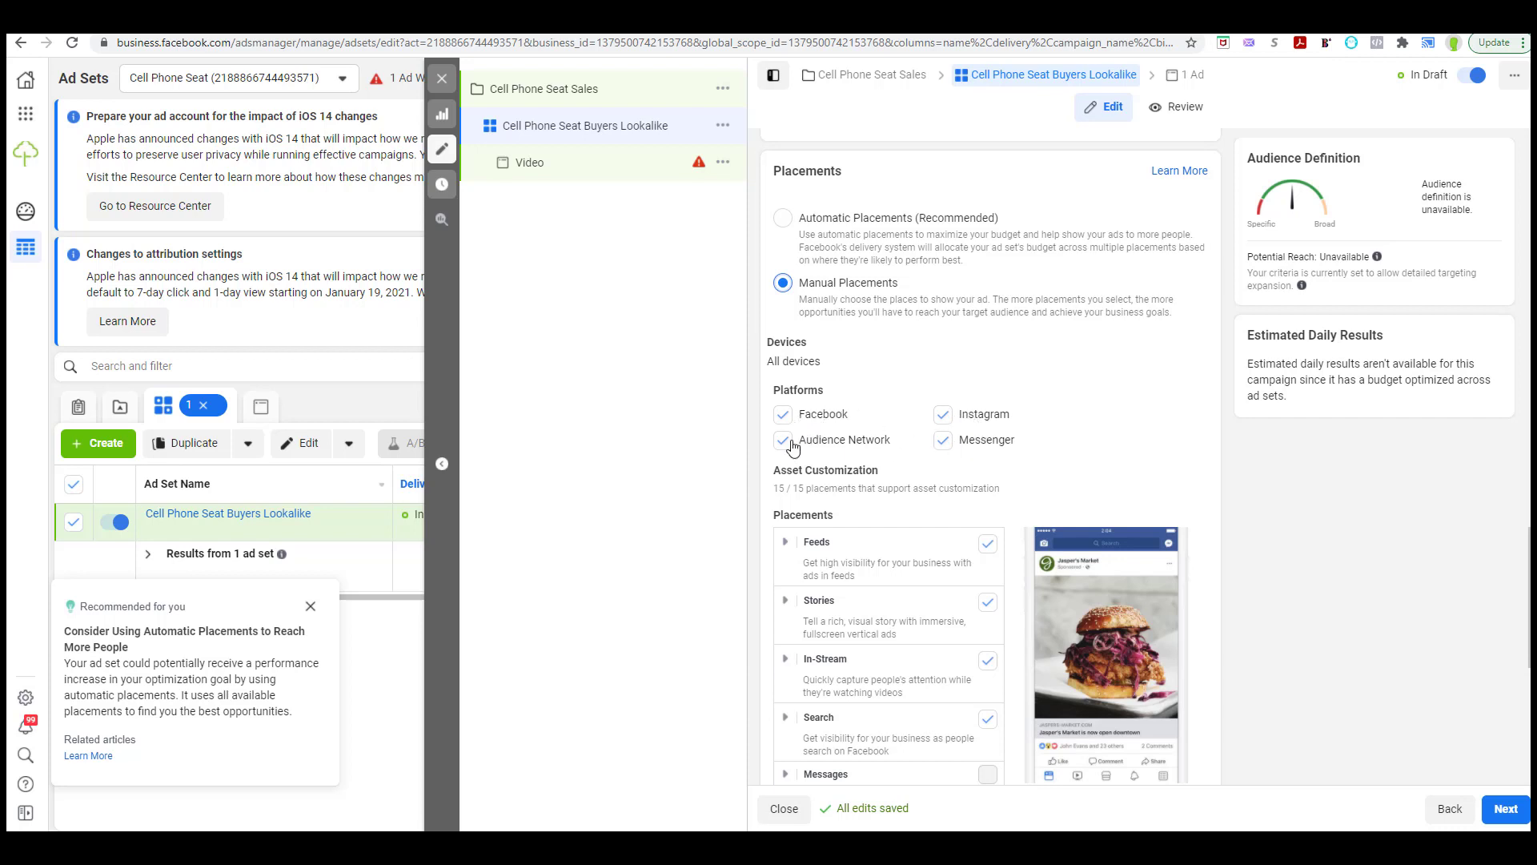
scroll(850, 511, down, 4)
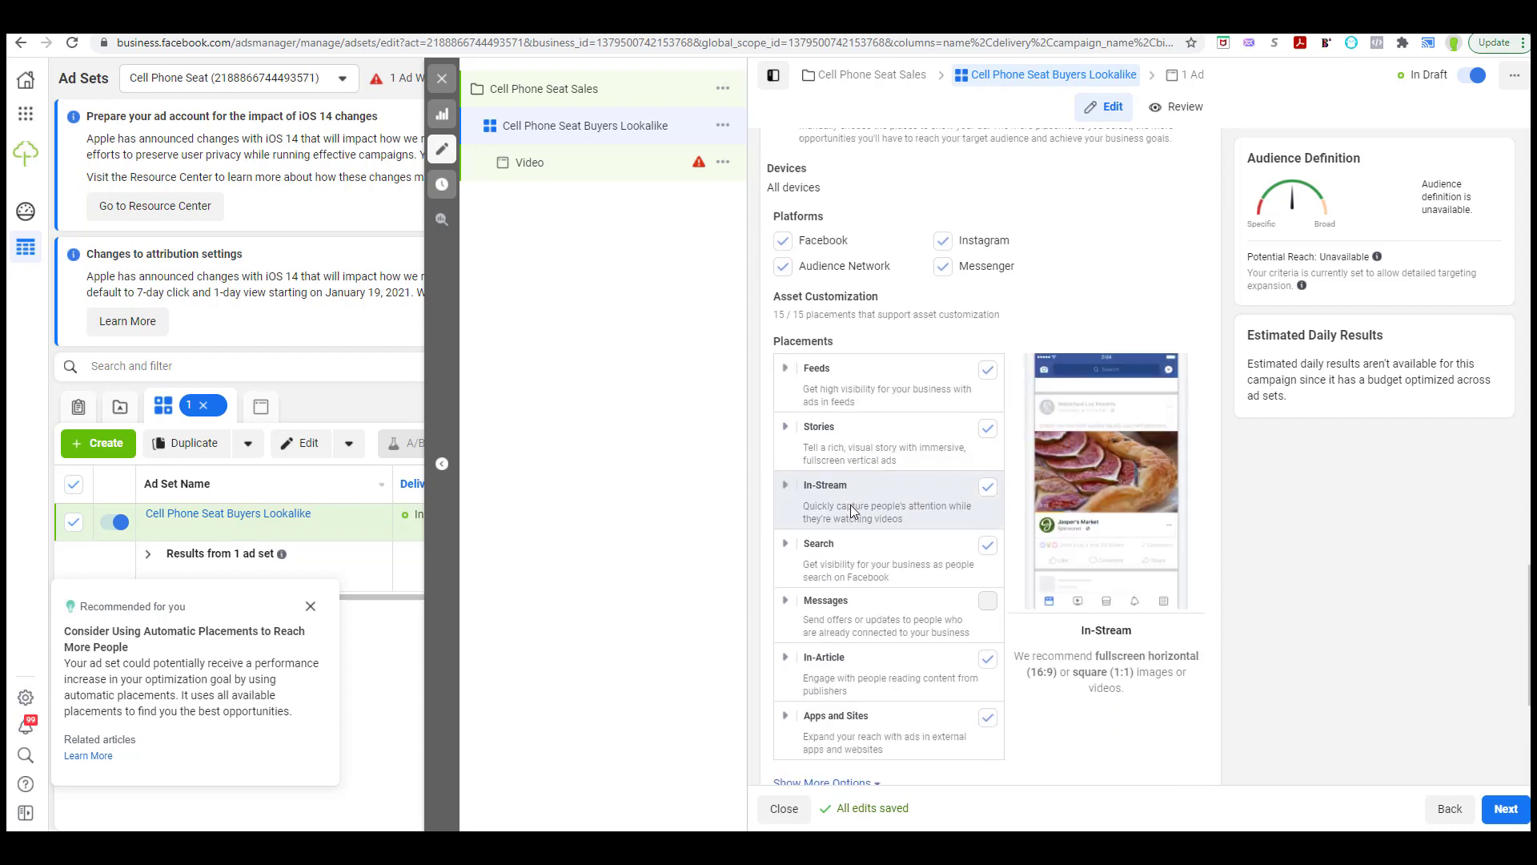
scroll(850, 511, down, 1)
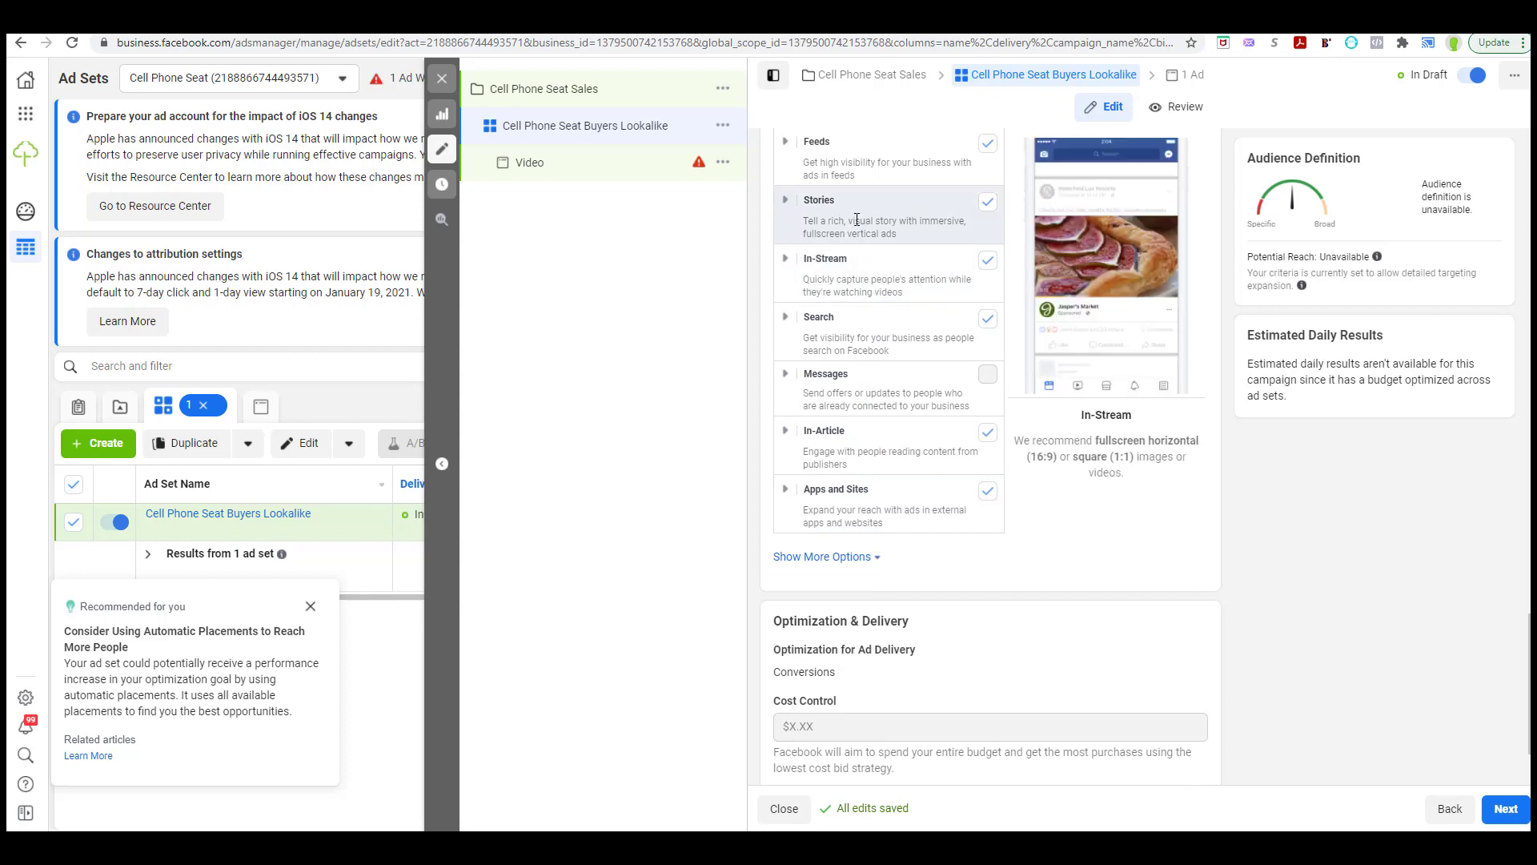
scroll(896, 522, up, 5)
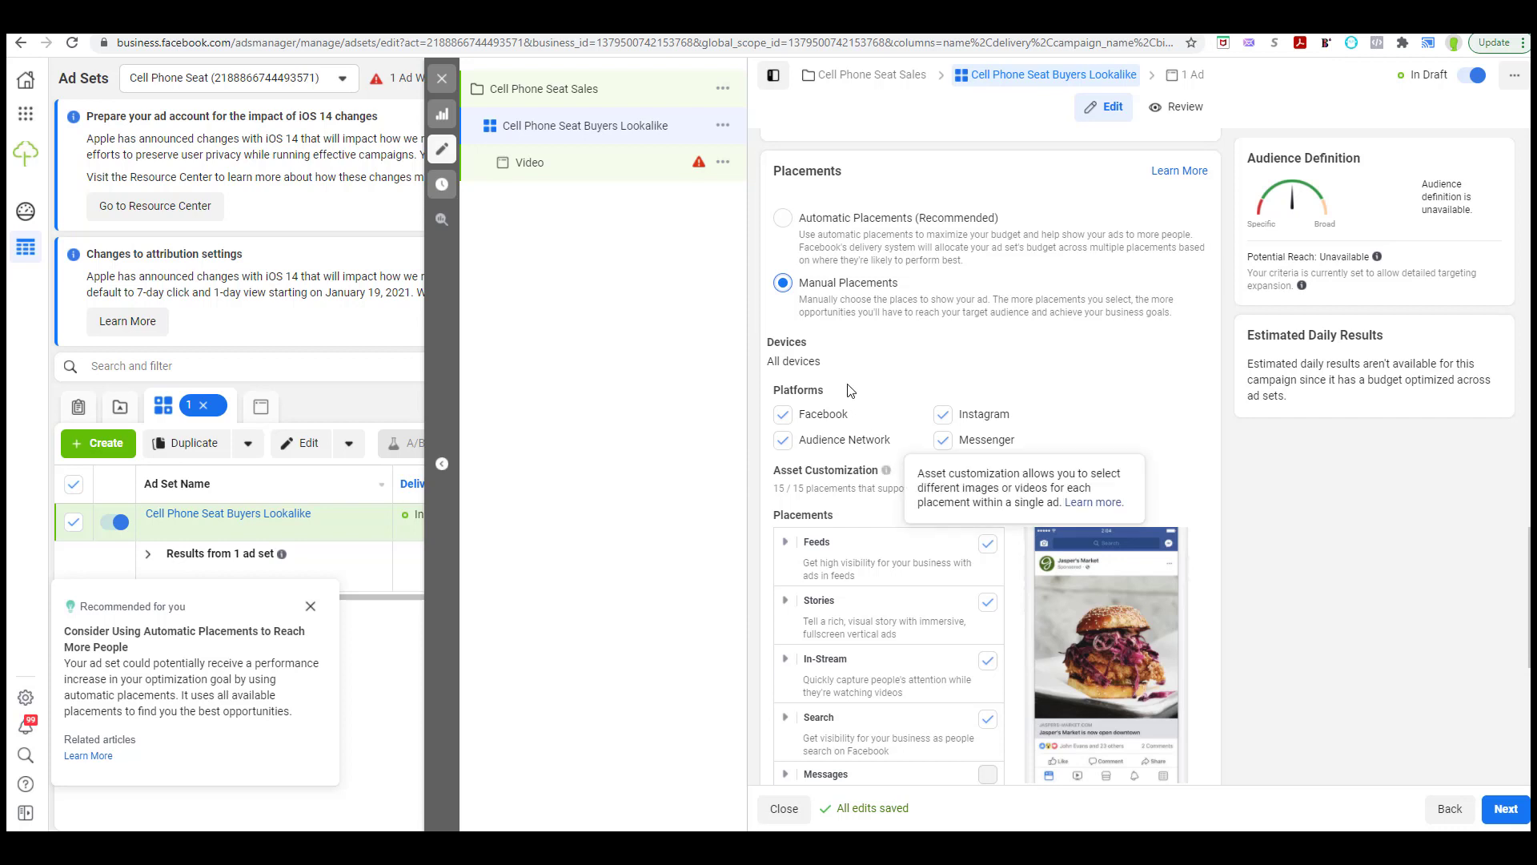
click(783, 219)
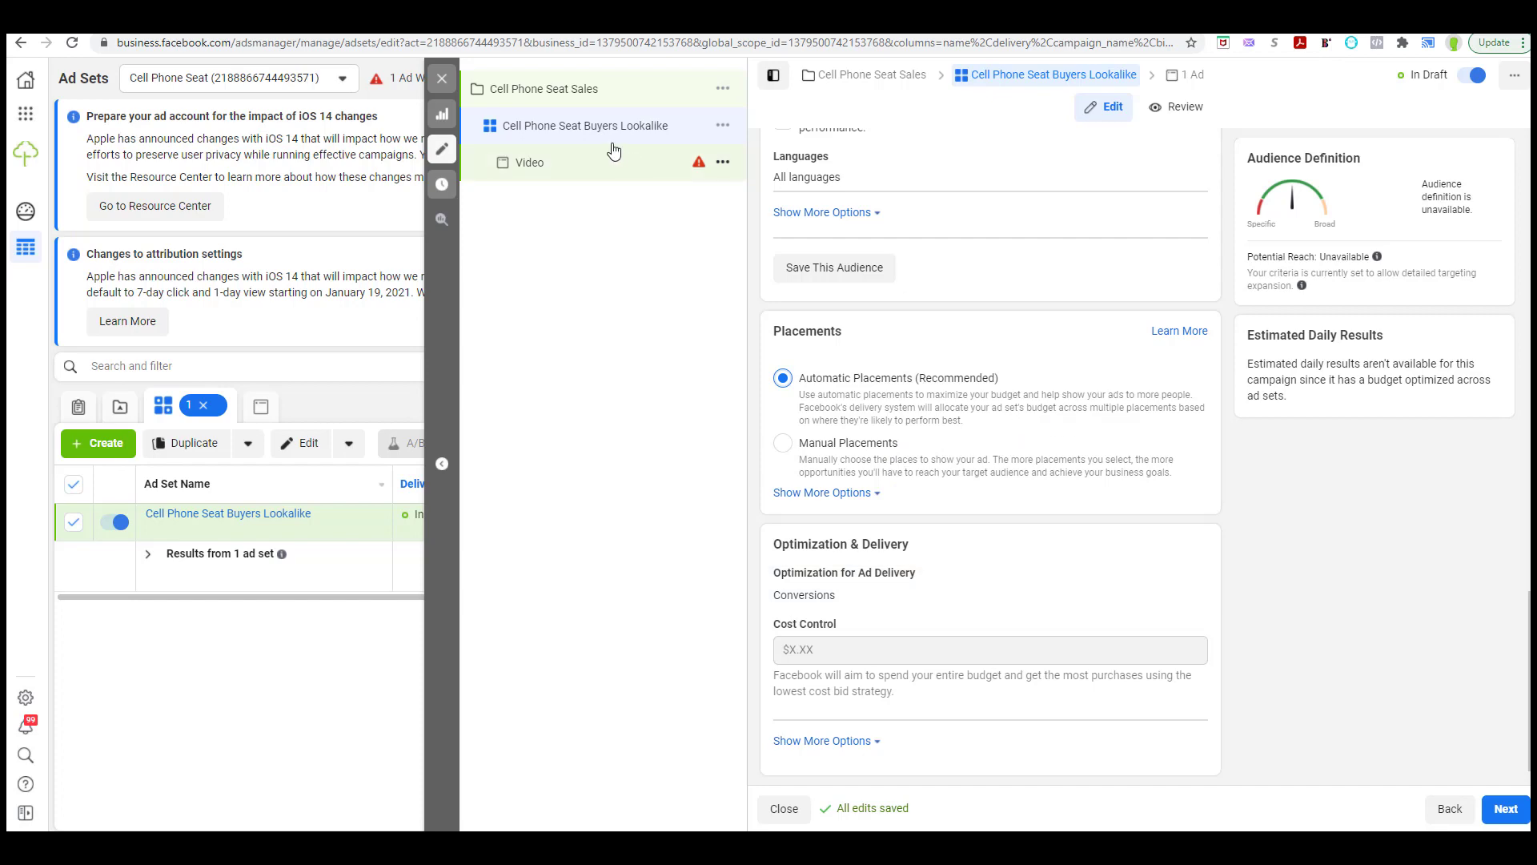
Review the ad set, continue to the Video ad, and set its Instagram account to cellphoneseat
scroll(847, 426, up, 10)
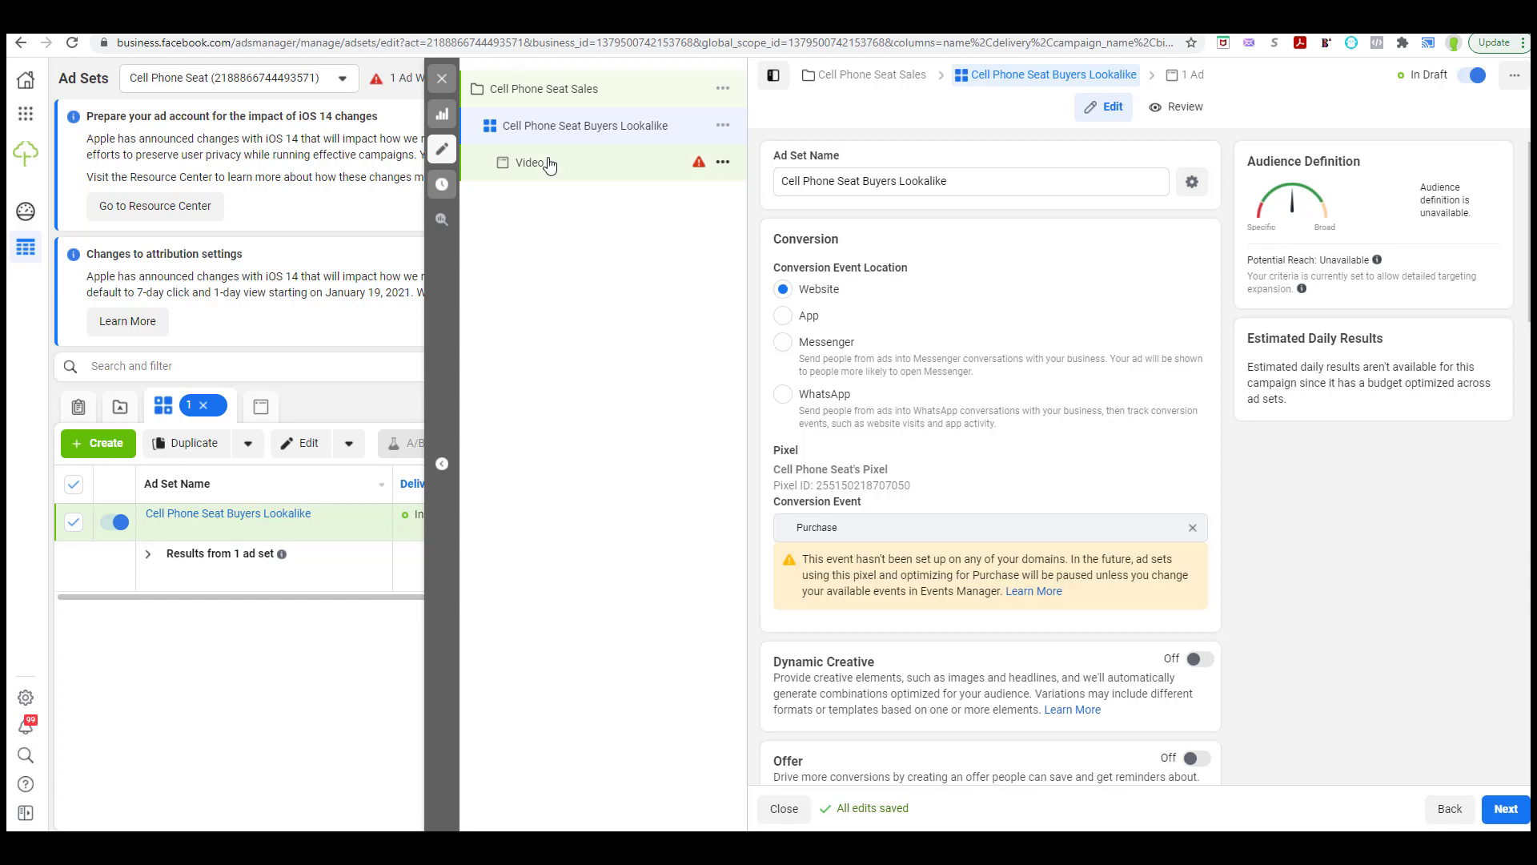
scroll(990, 456, down, 10)
click(1506, 808)
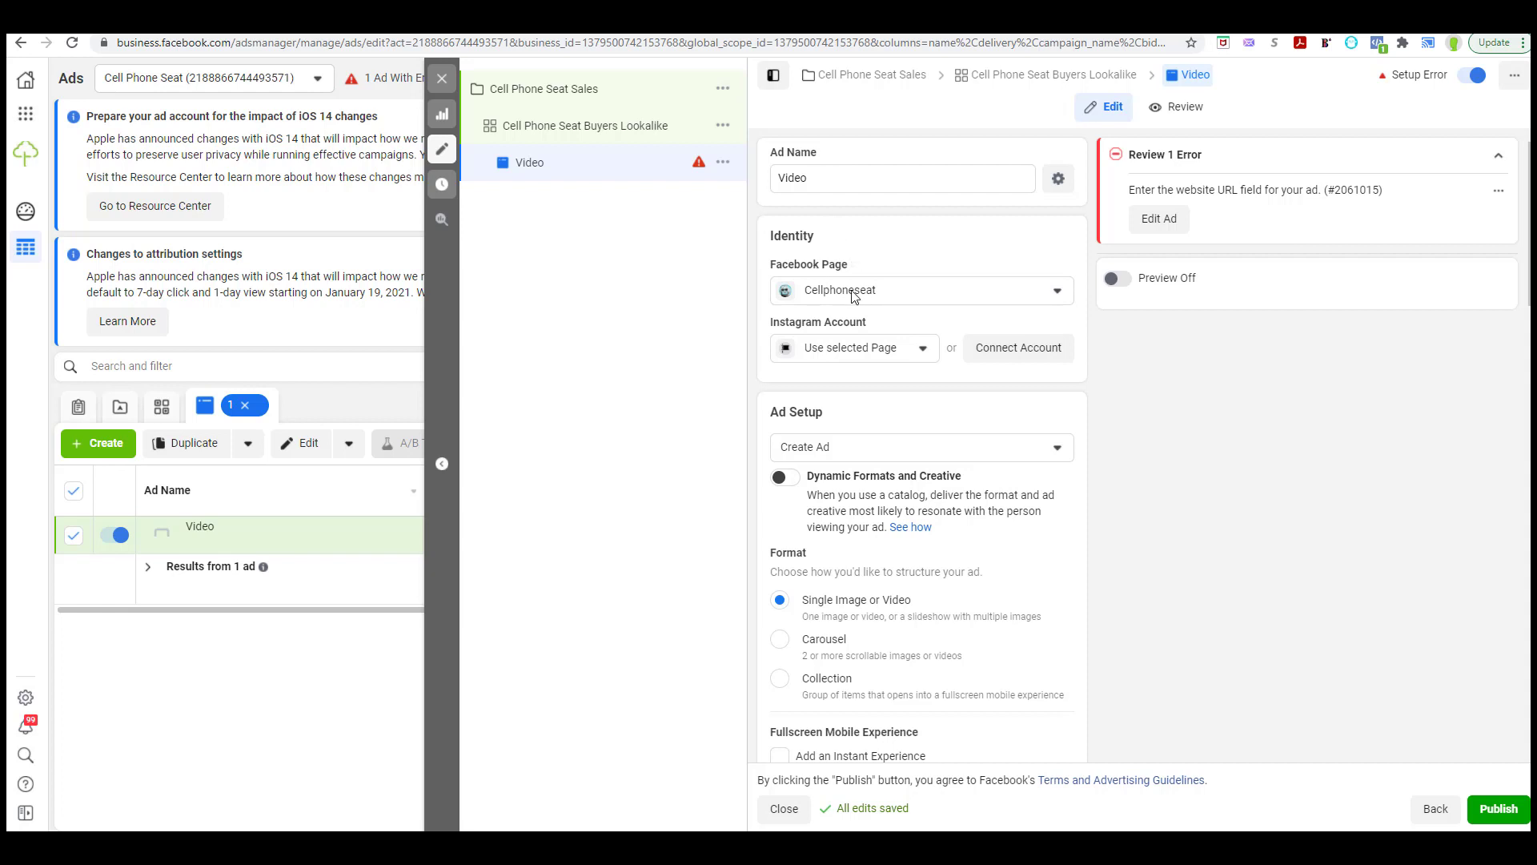
click(866, 348)
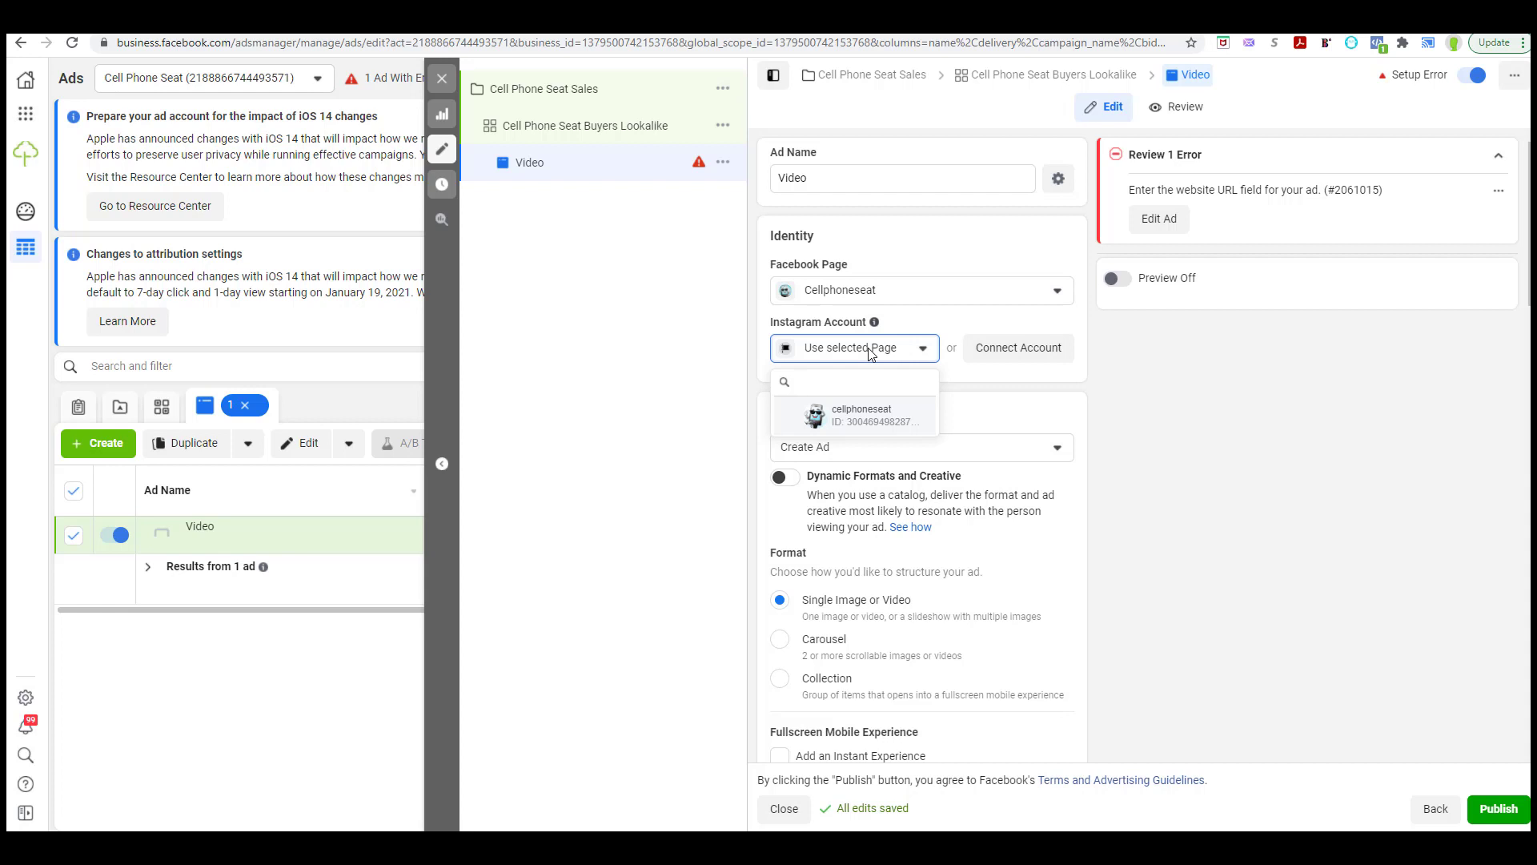
click(852, 414)
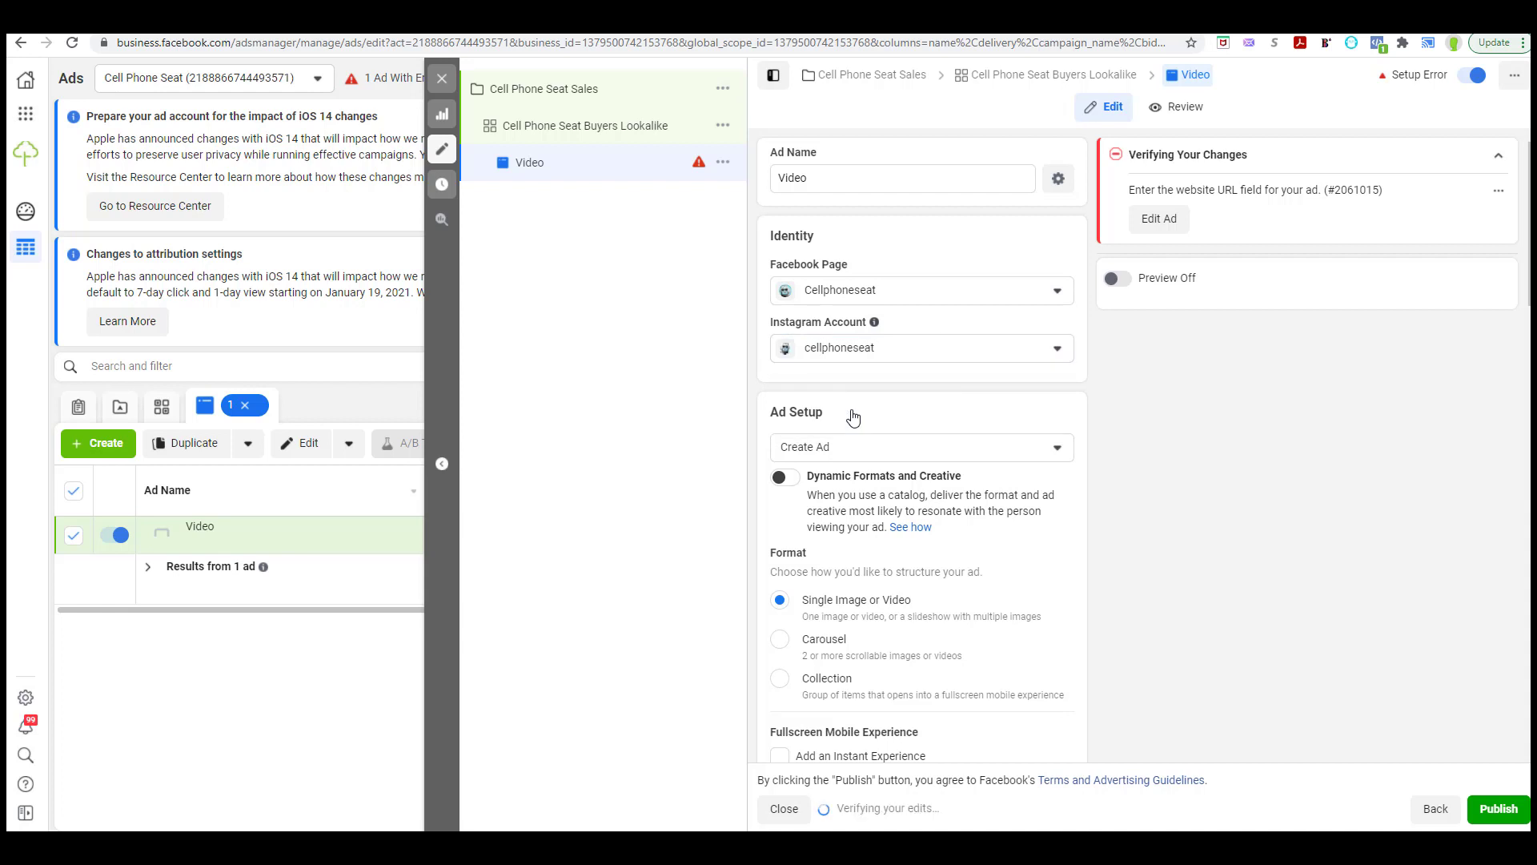
Examine the Ad Setup choices for the Video ad, including its creation sources, format options and fullscreen mobile experience
scroll(835, 316, down, 2)
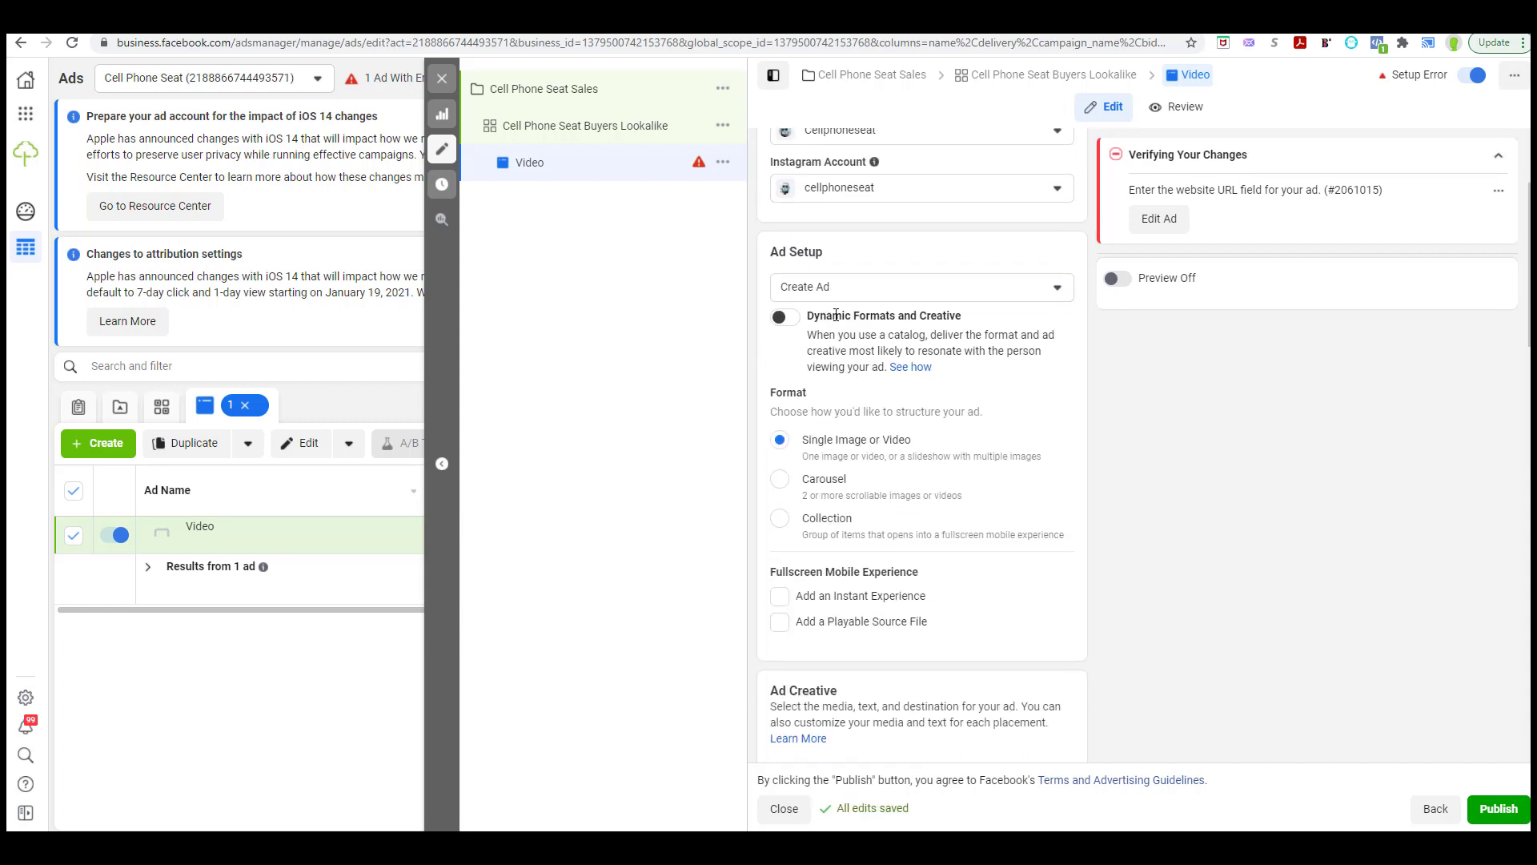
scroll(858, 384, down, 3)
scroll(881, 320, up, 3)
click(831, 294)
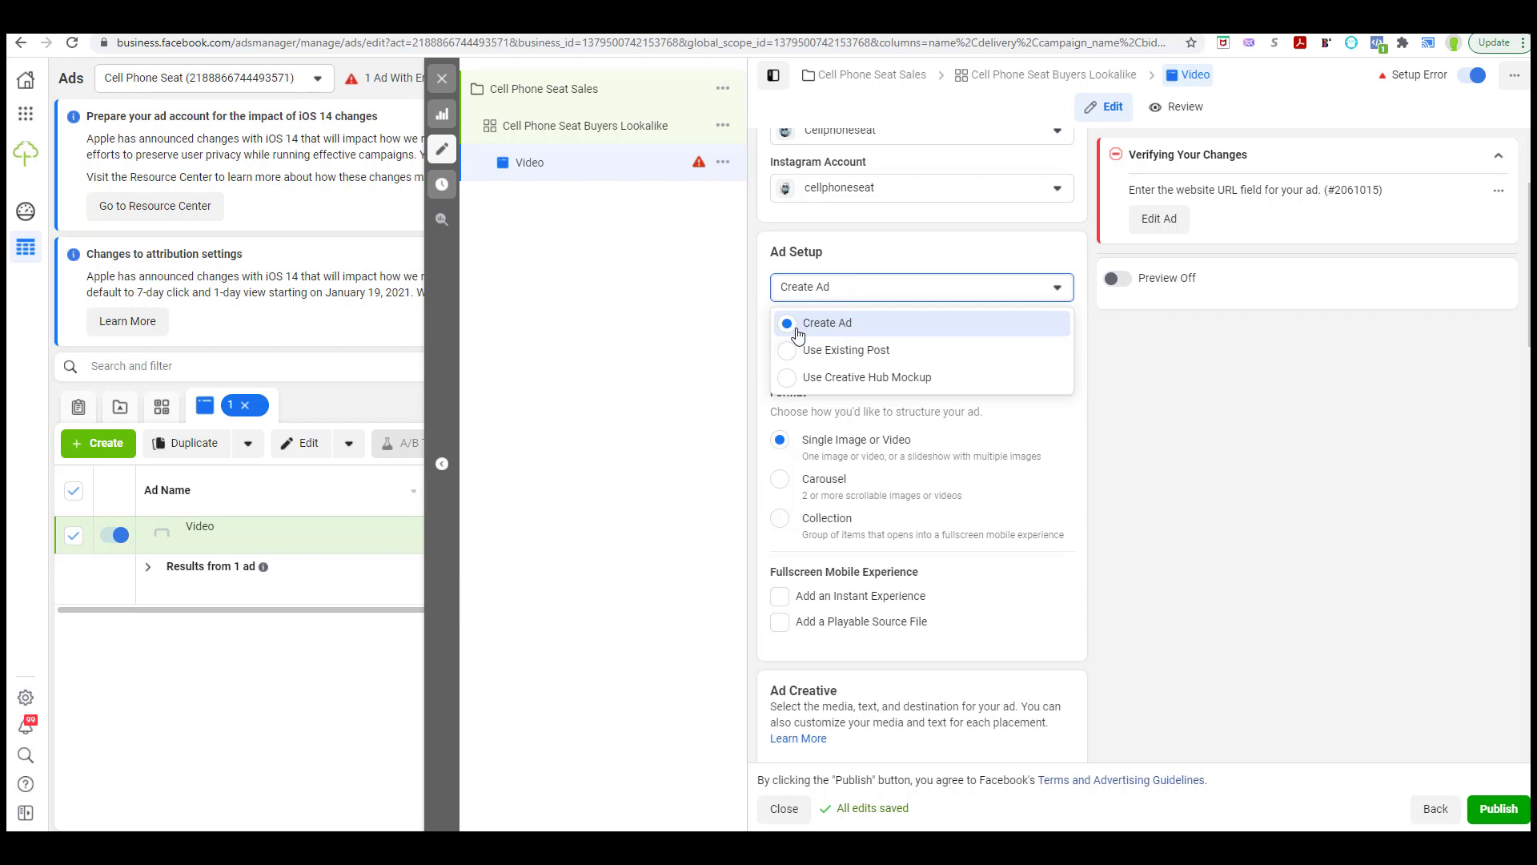
click(872, 263)
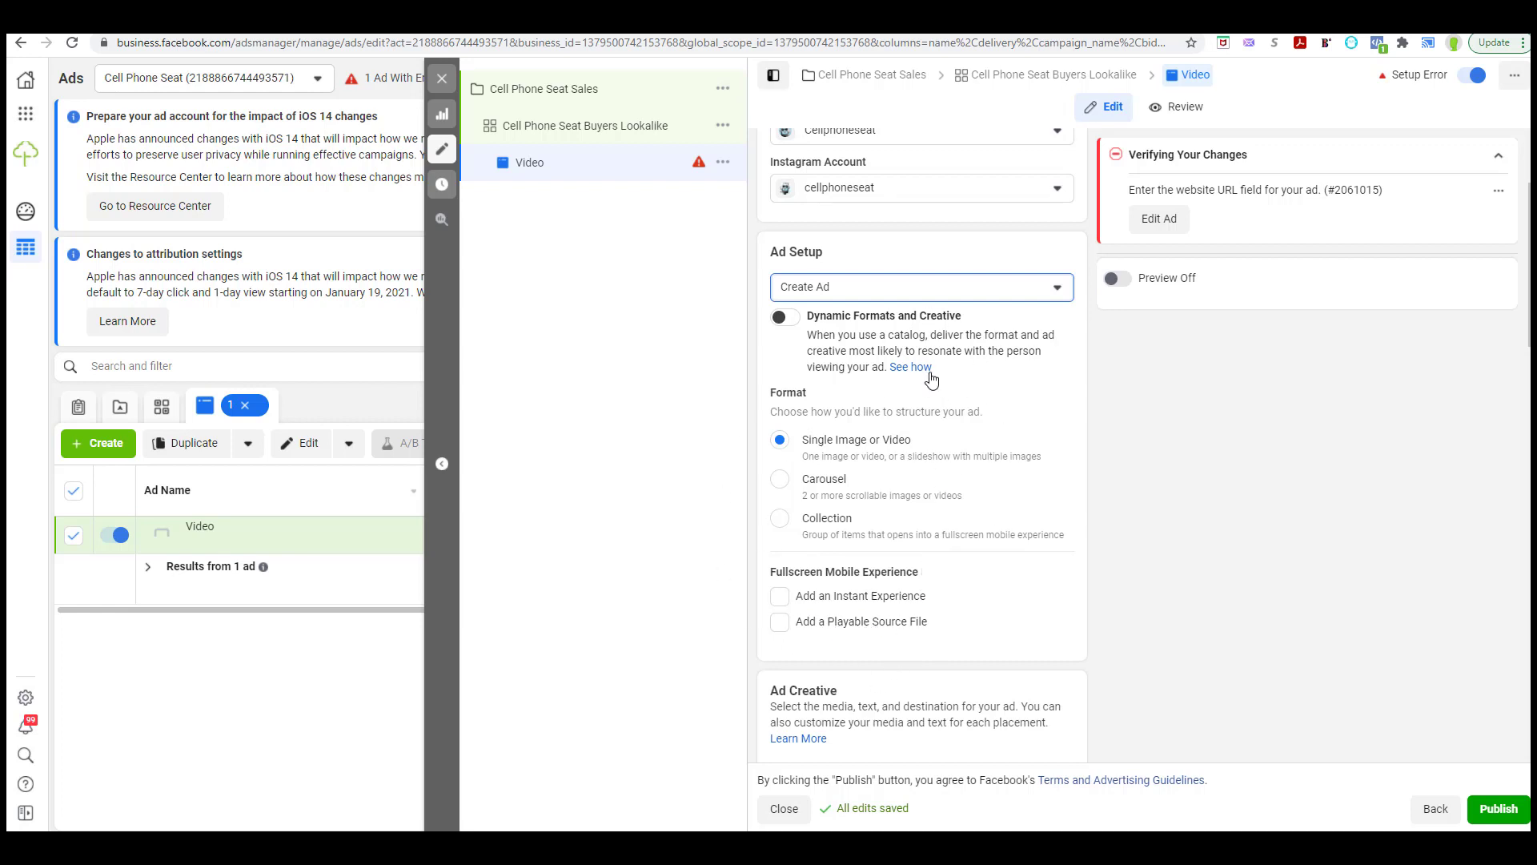
scroll(931, 398, down, 1)
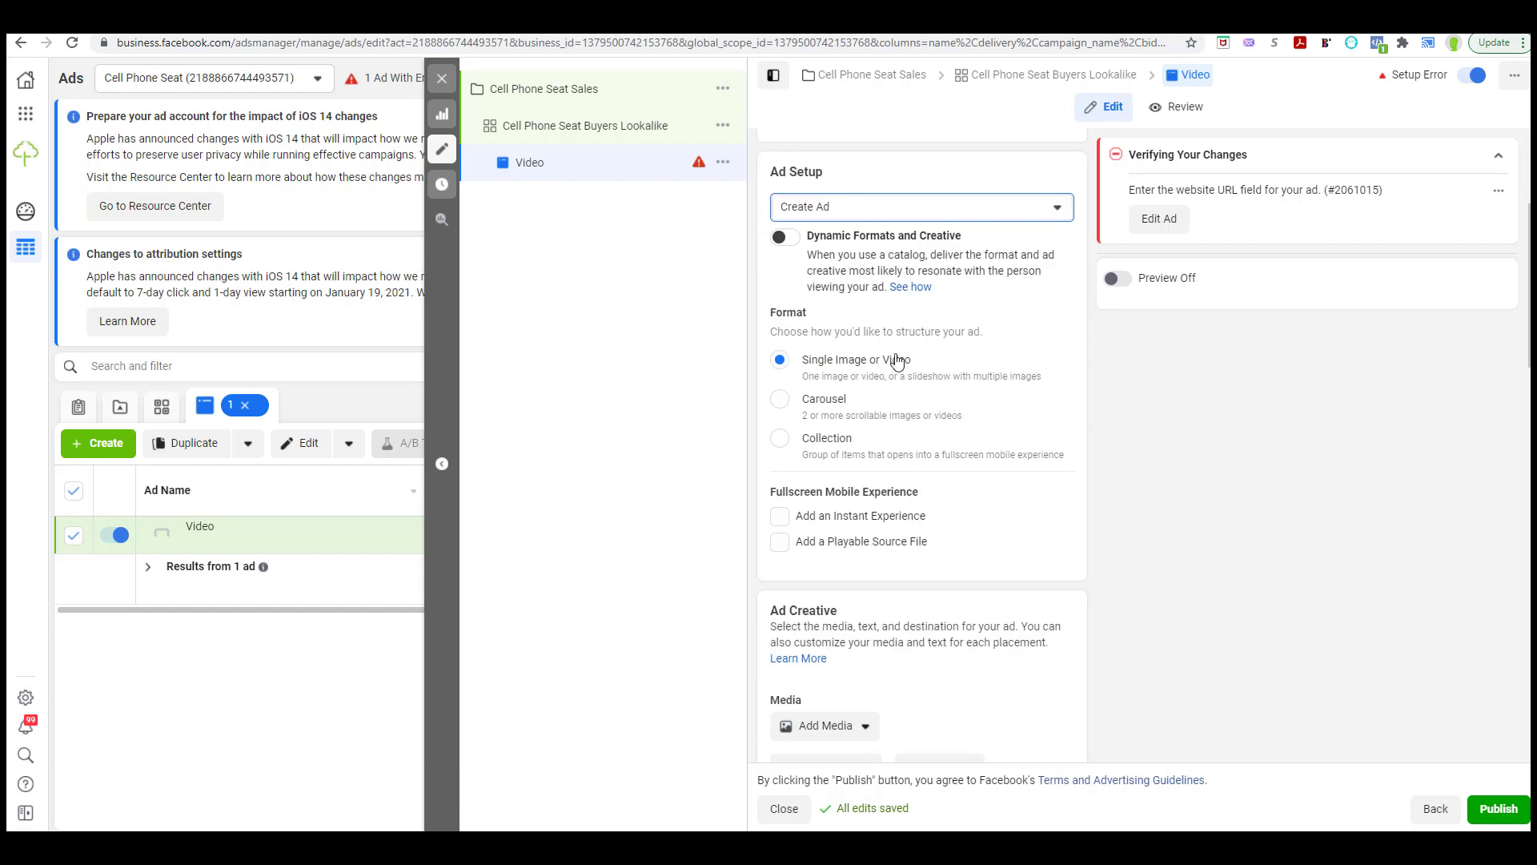
scroll(795, 315, down, 1)
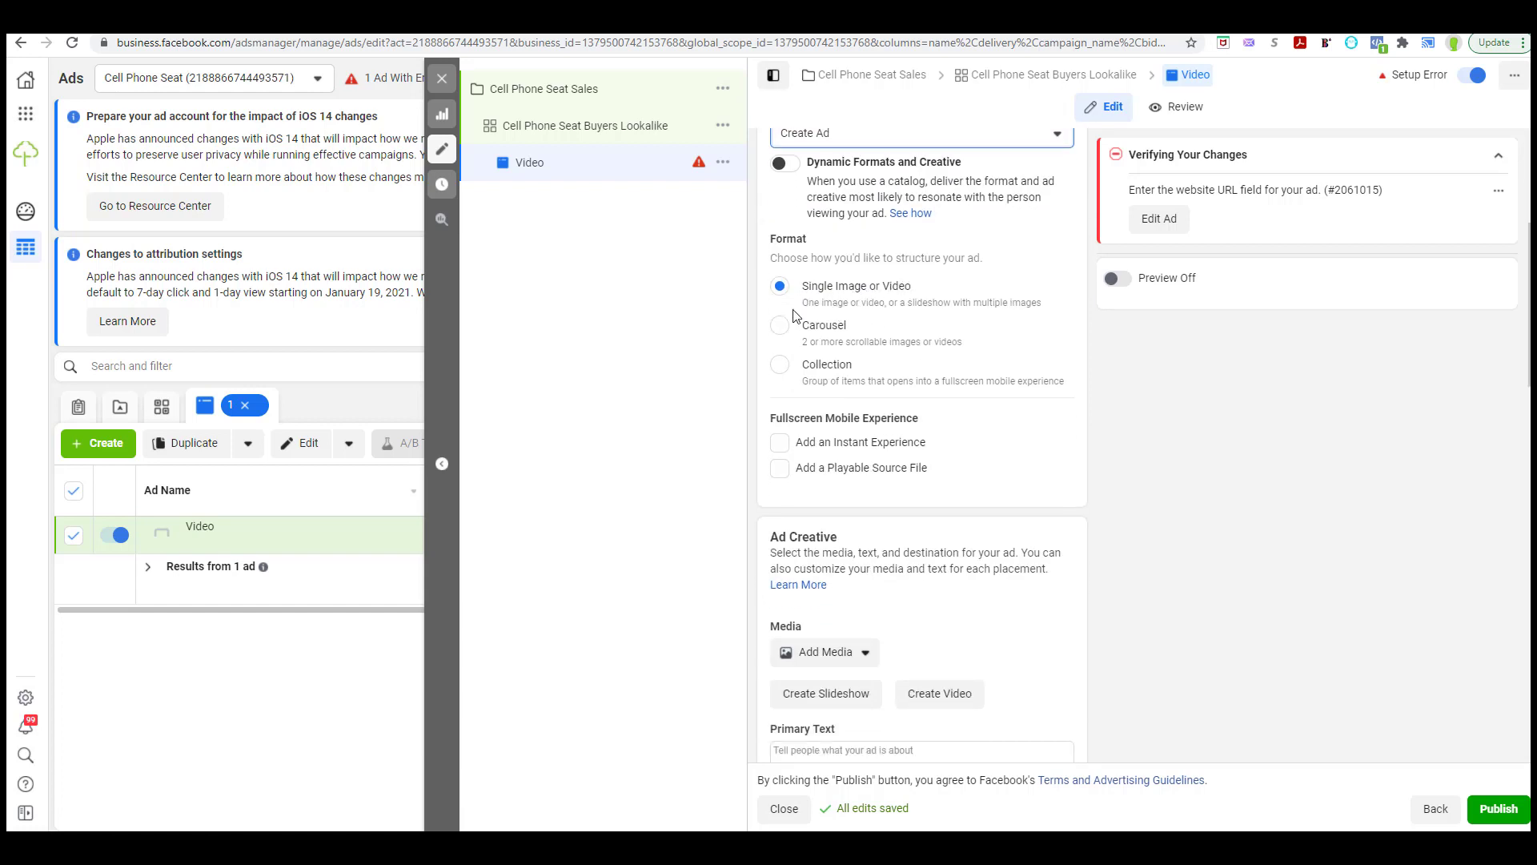
scroll(901, 432, down, 3)
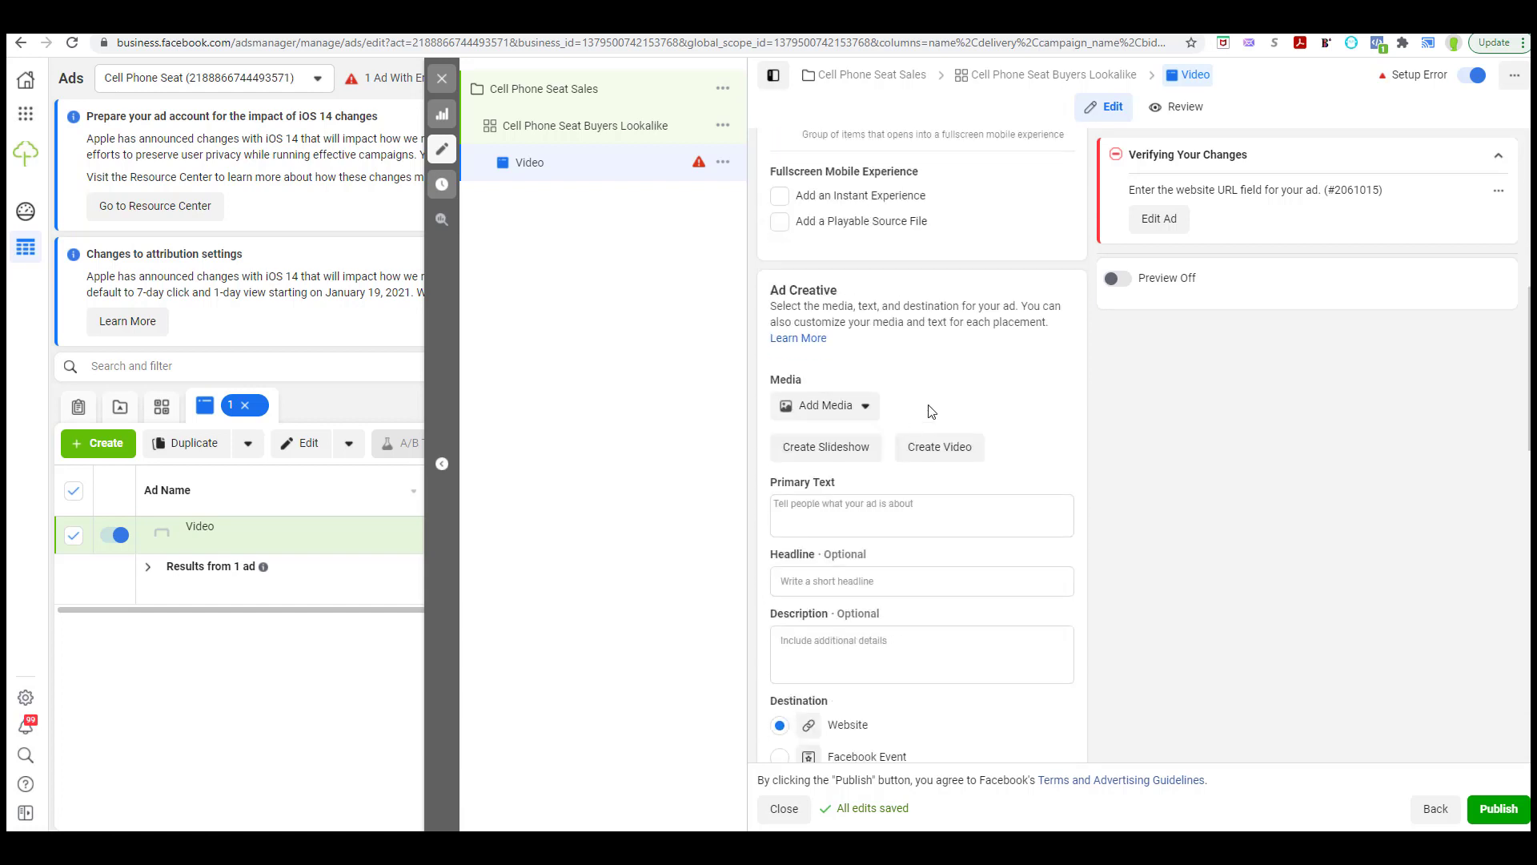
click(838, 414)
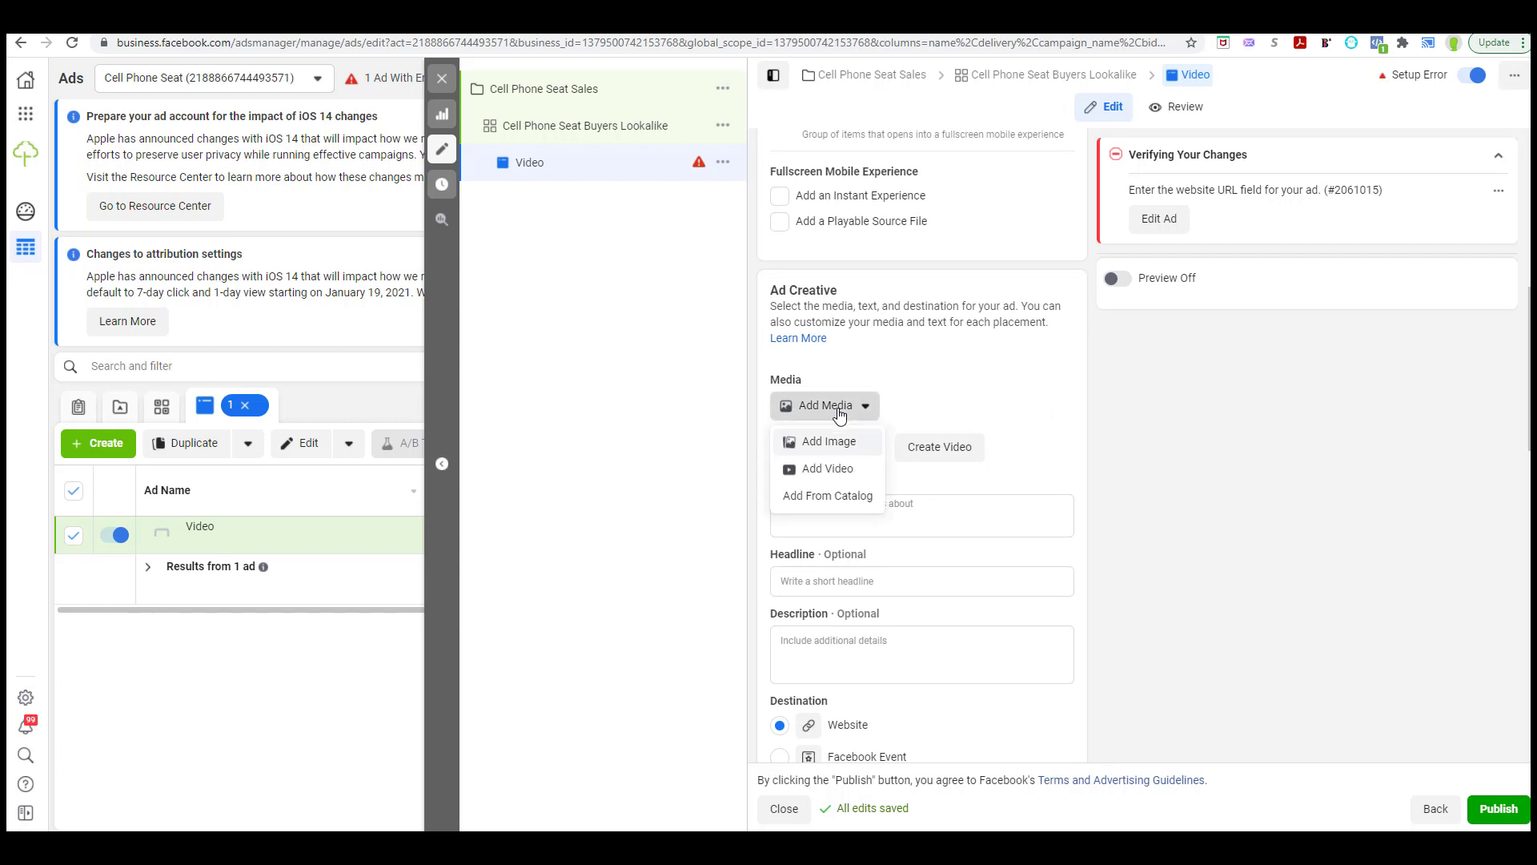
click(829, 469)
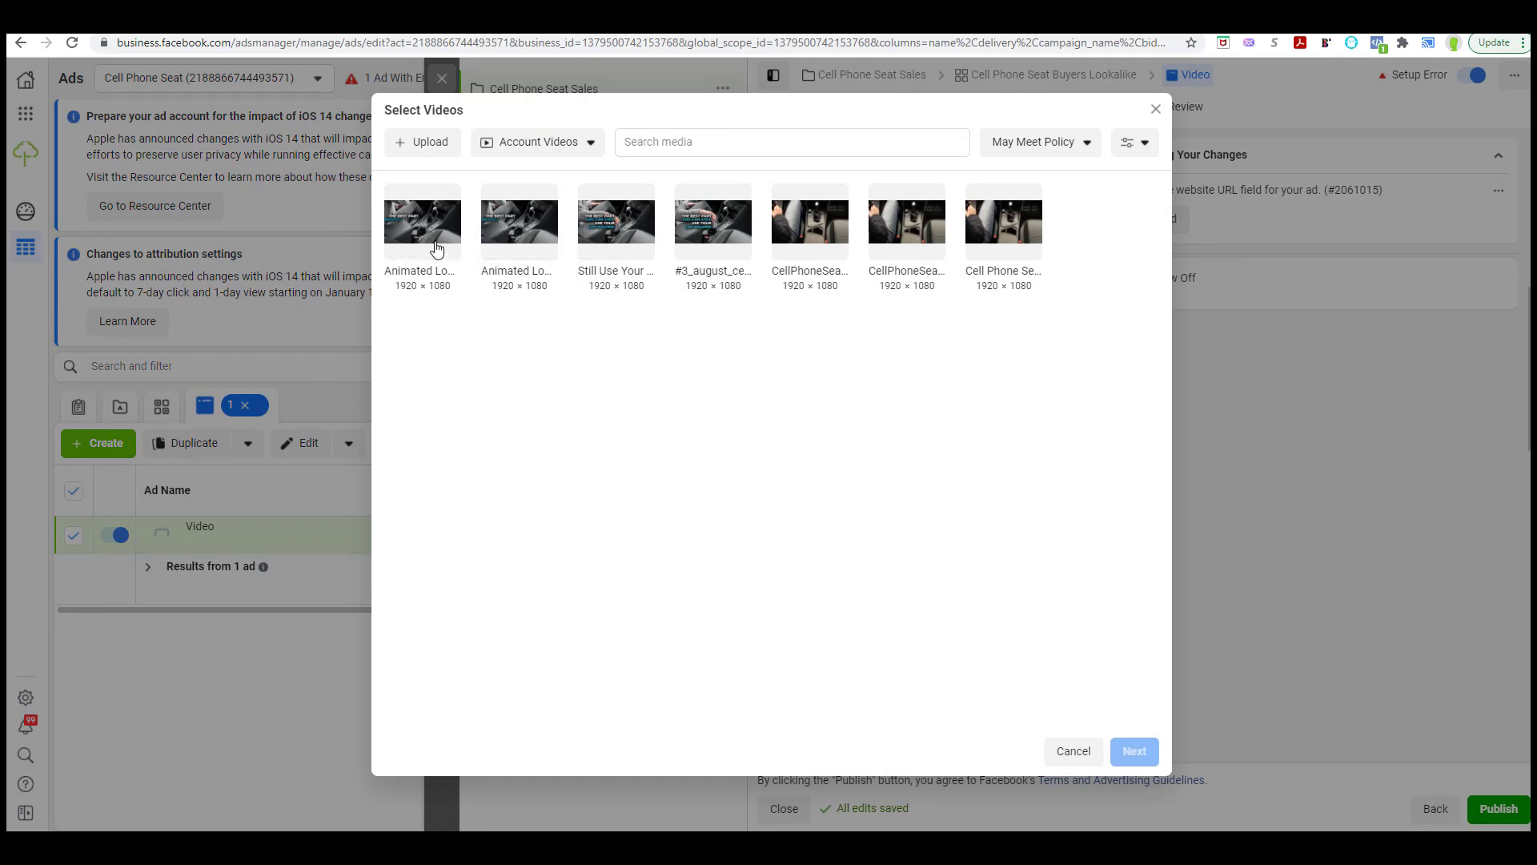
key(Escape)
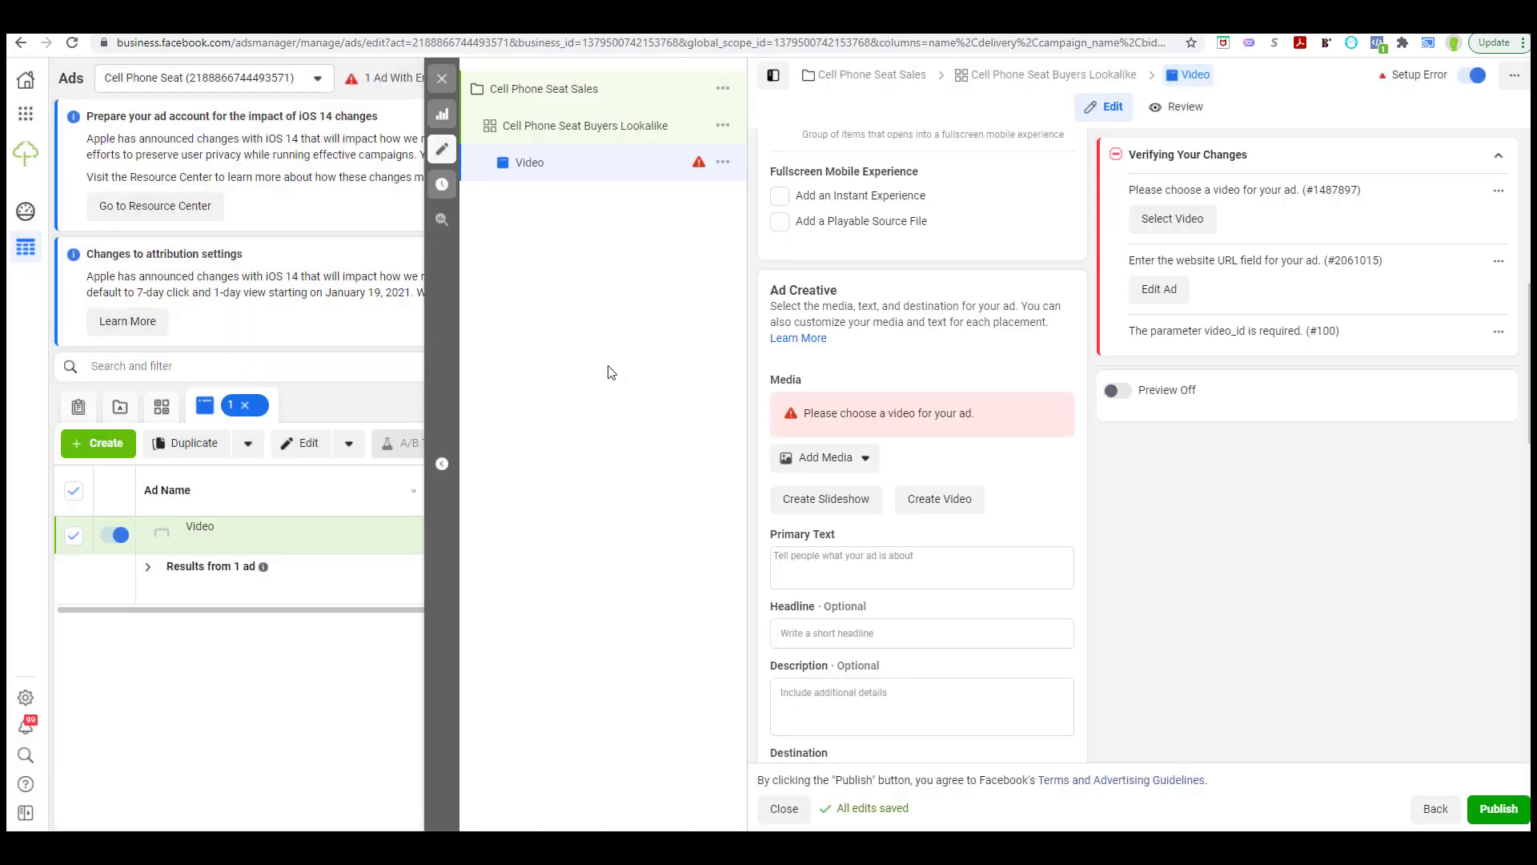
Choose the account video whose name begins with "#3_august_c" as the ad's media, after checking the other video sources
click(821, 471)
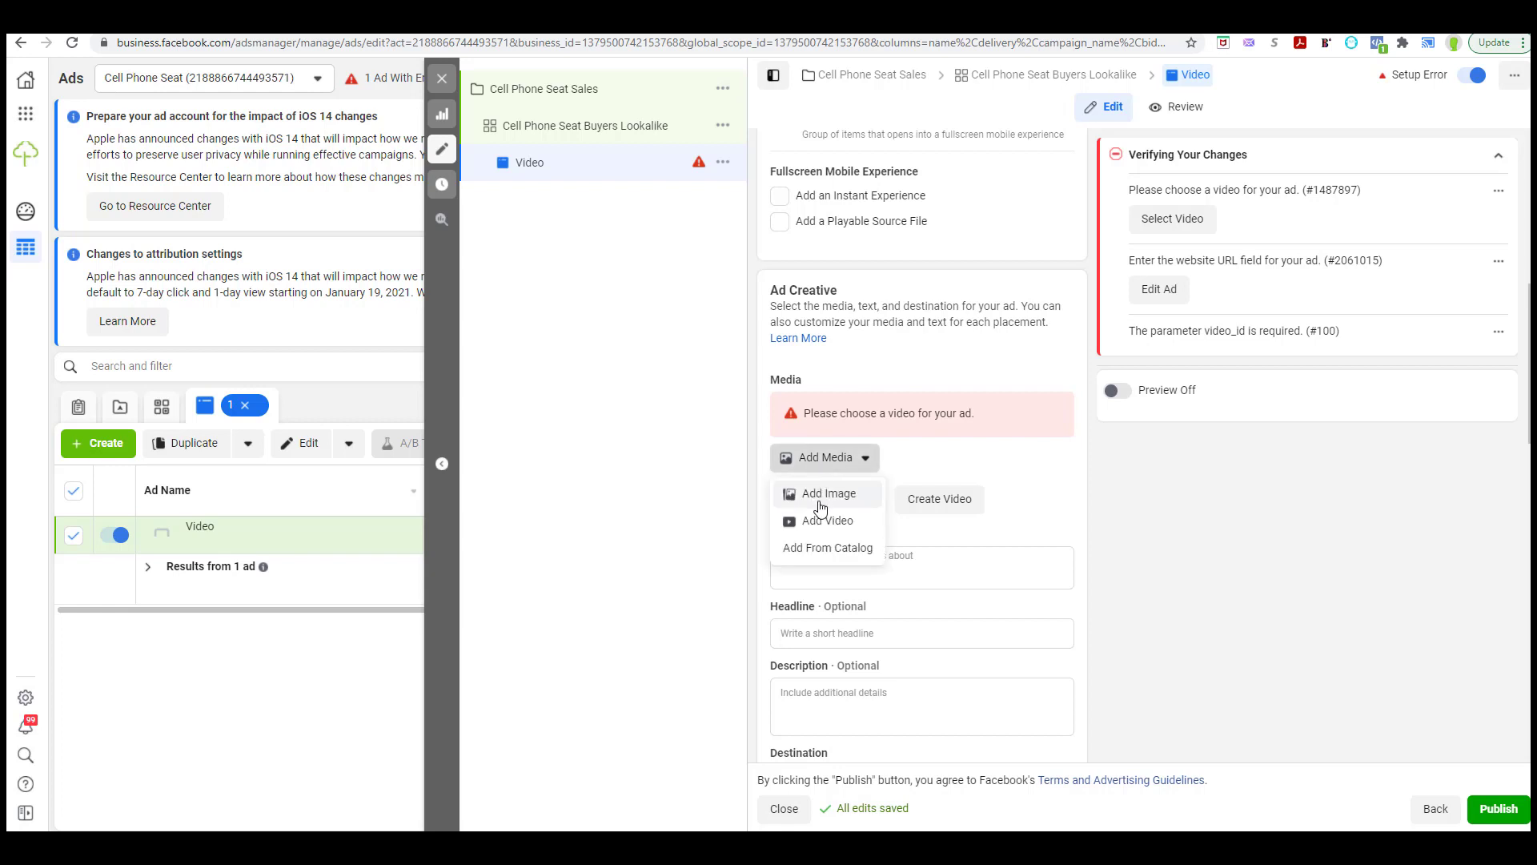
click(821, 529)
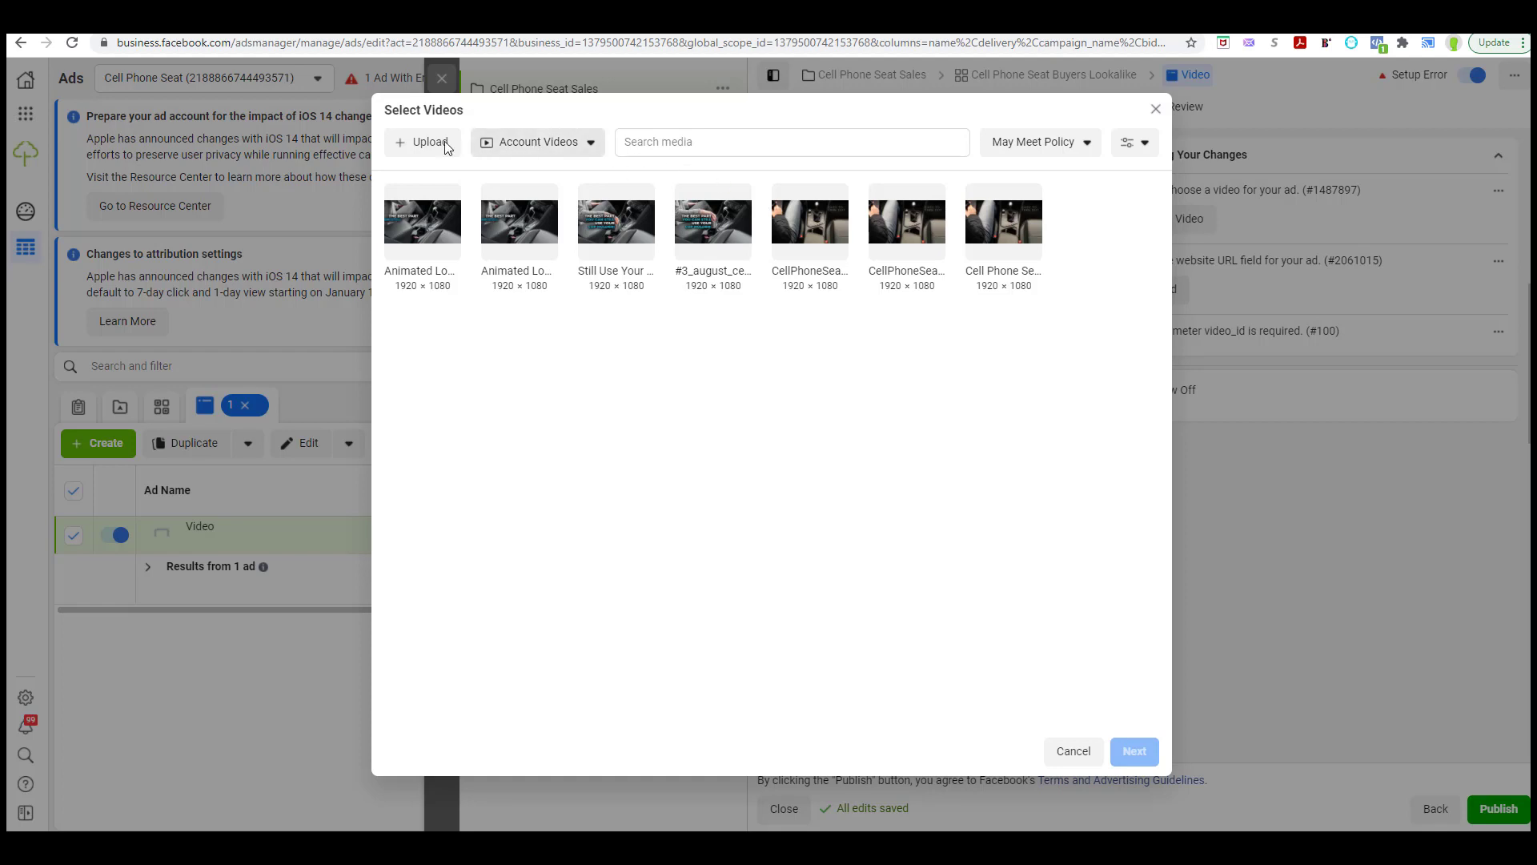
click(558, 146)
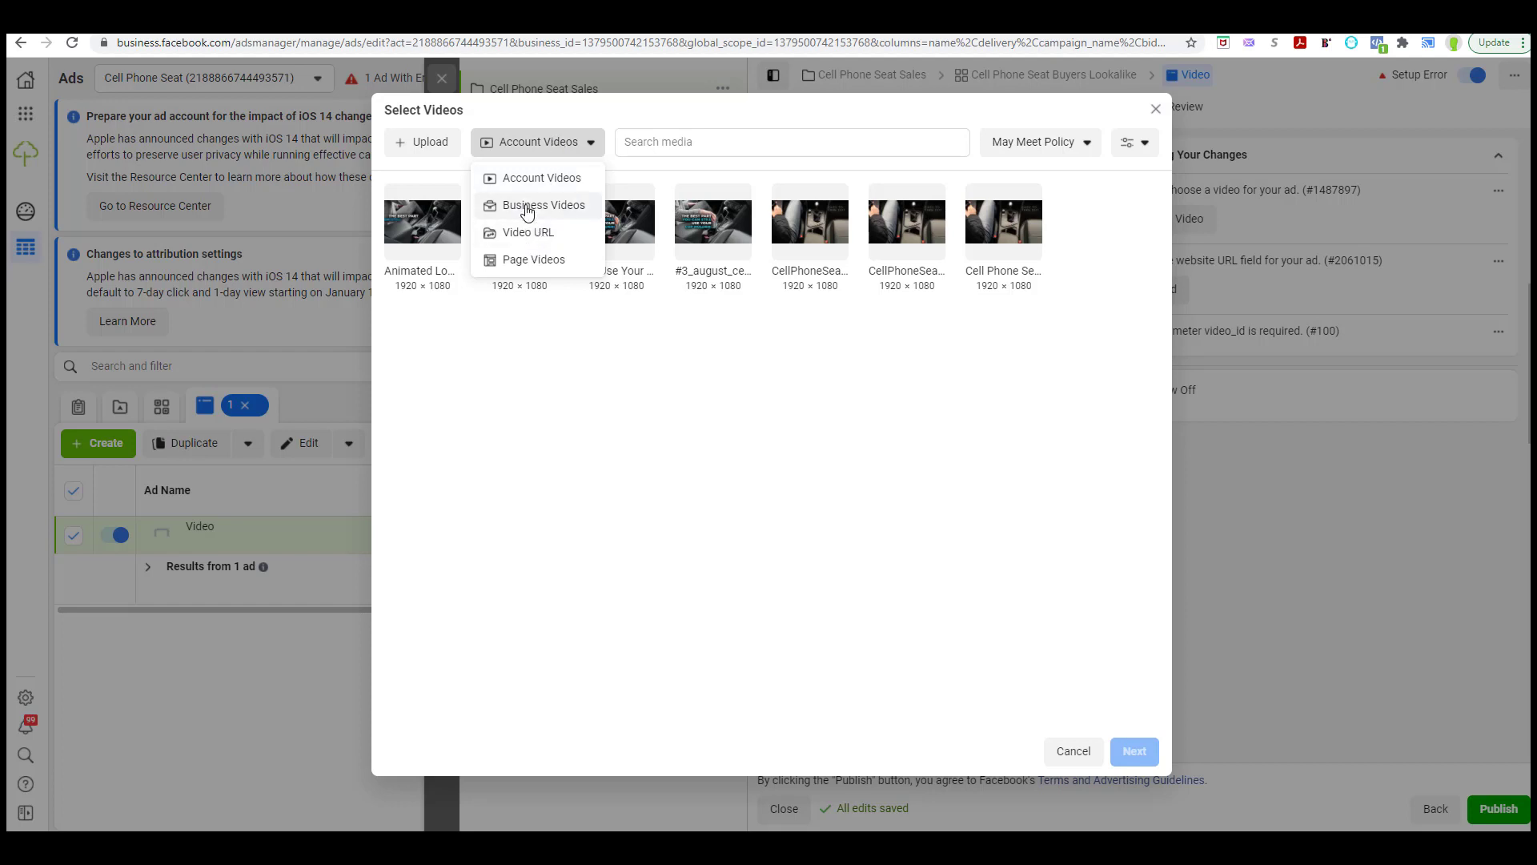
click(543, 152)
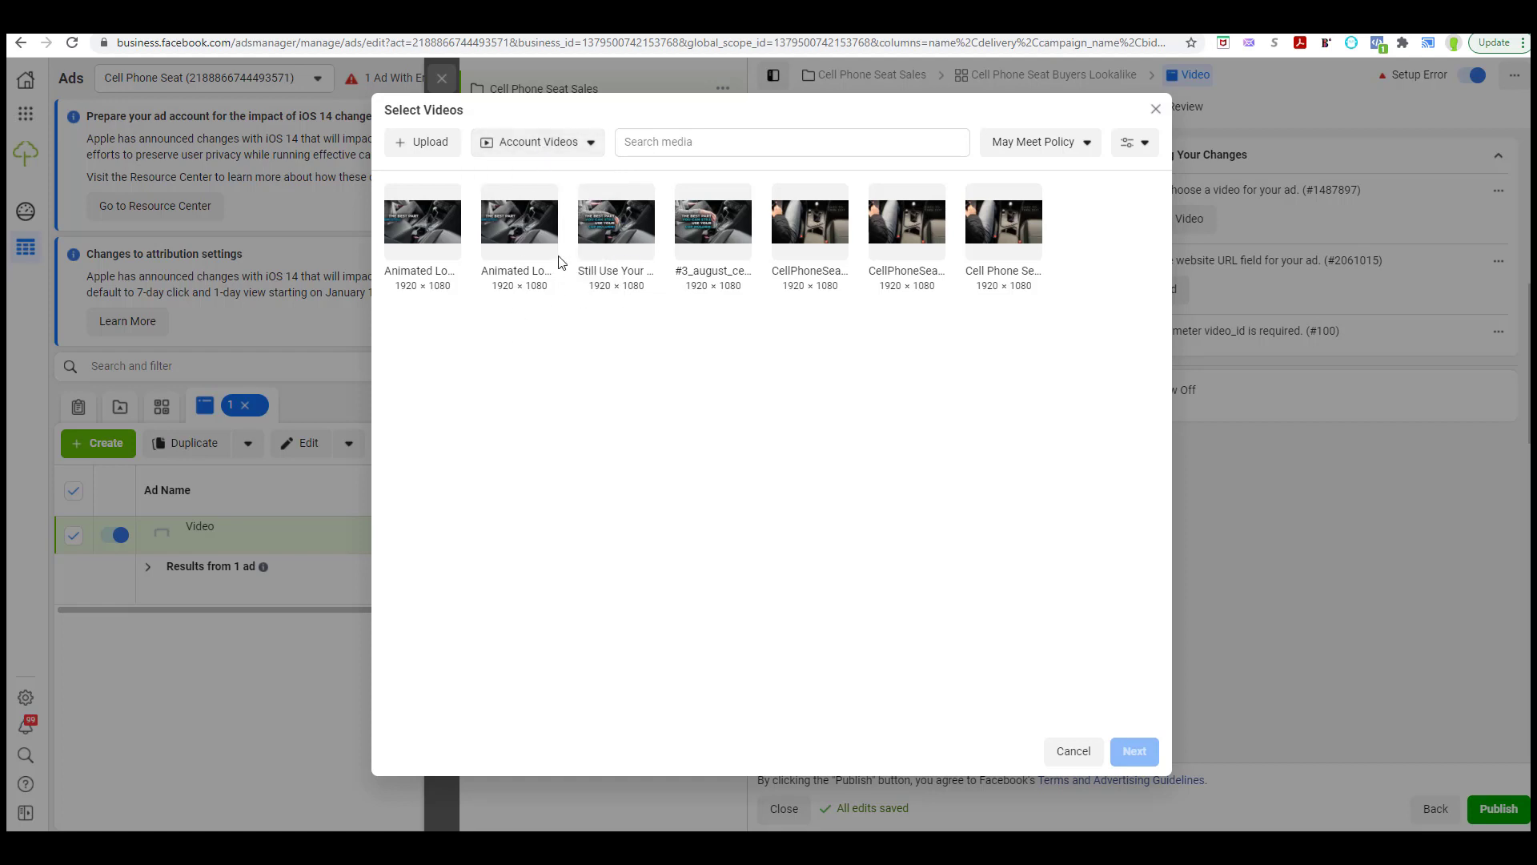
click(707, 226)
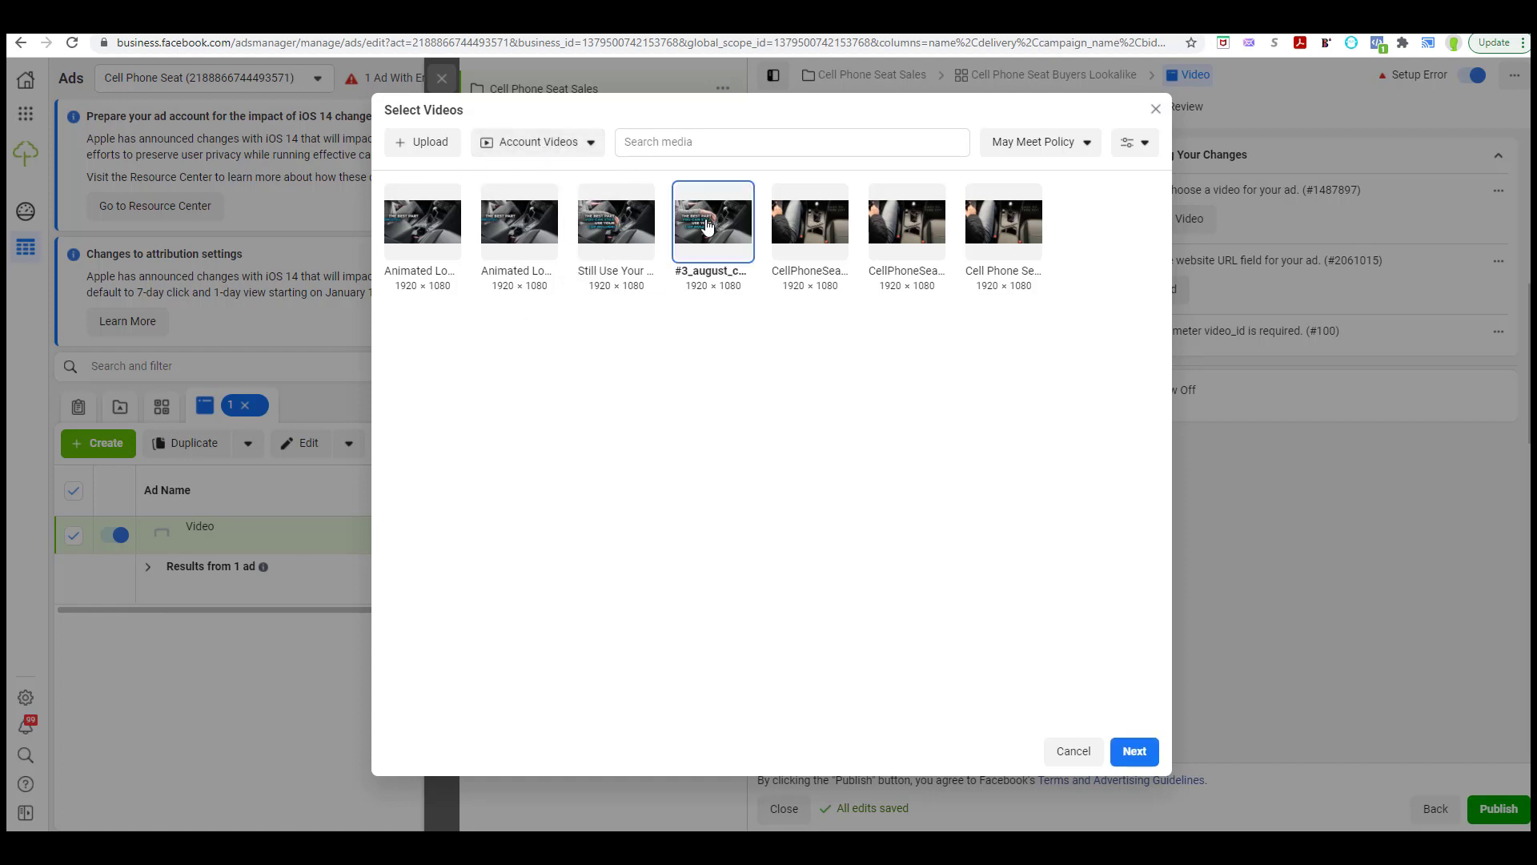
click(1145, 755)
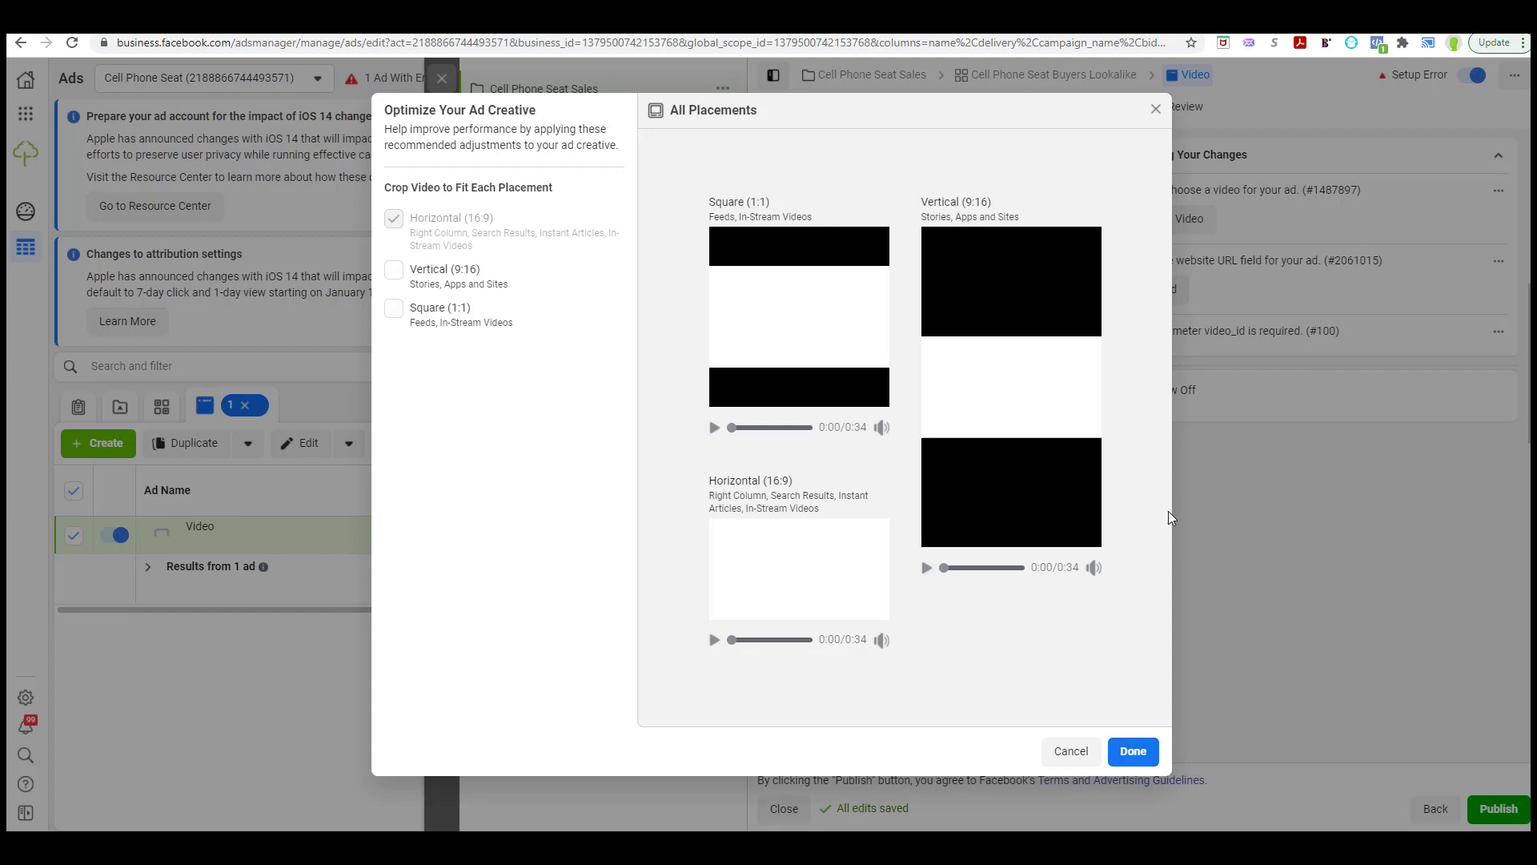
Preview the video in the Vertical (9:16) placement and accept the creative with only the Horizontal (16:9) crop selected
mouse_move(810, 258)
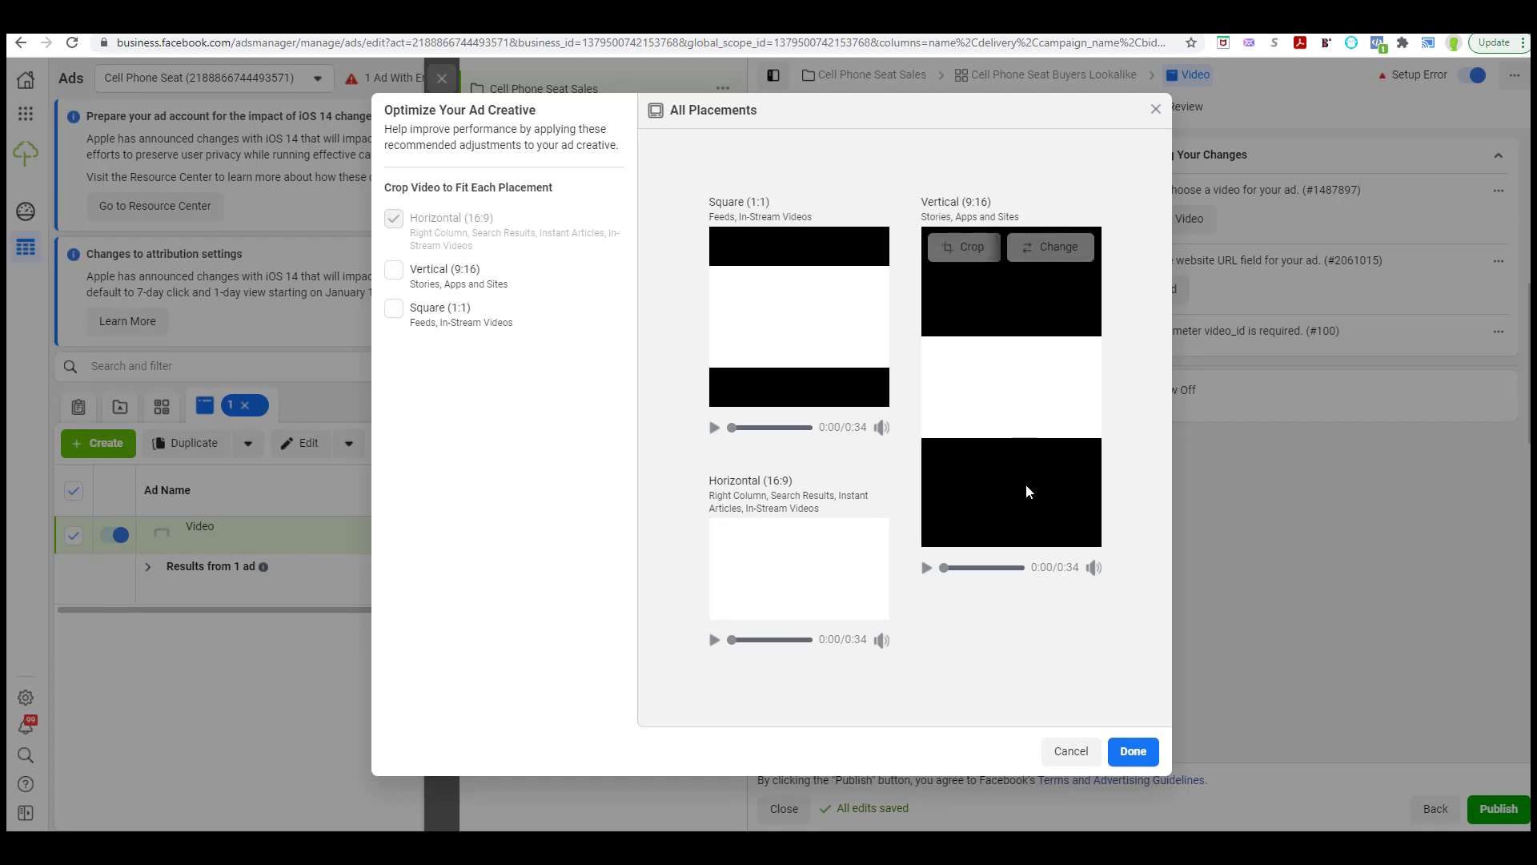
mouse_move(989, 318)
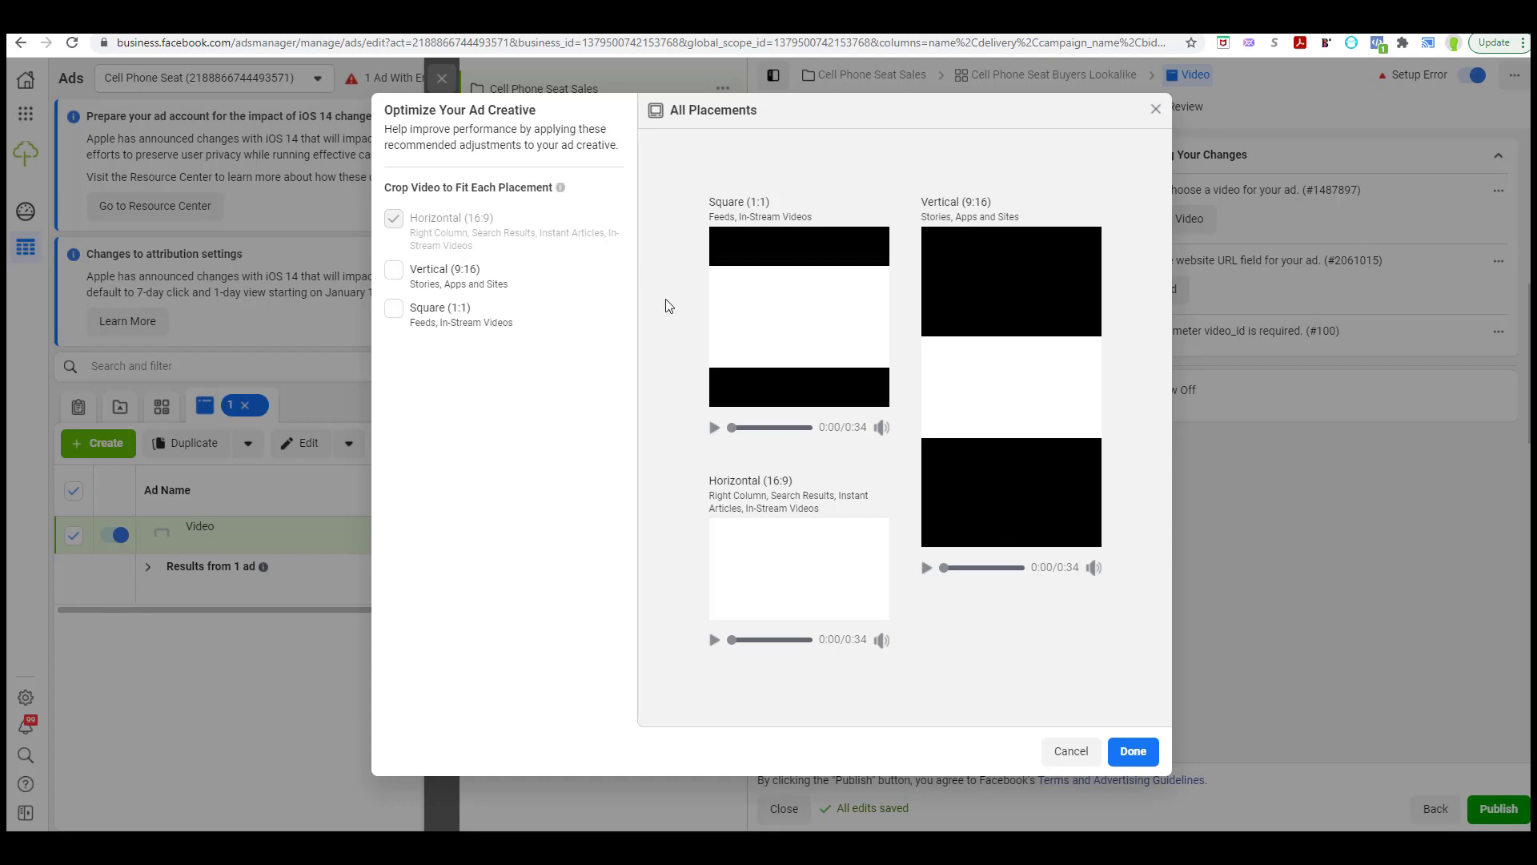
mouse_move(820, 302)
click(927, 568)
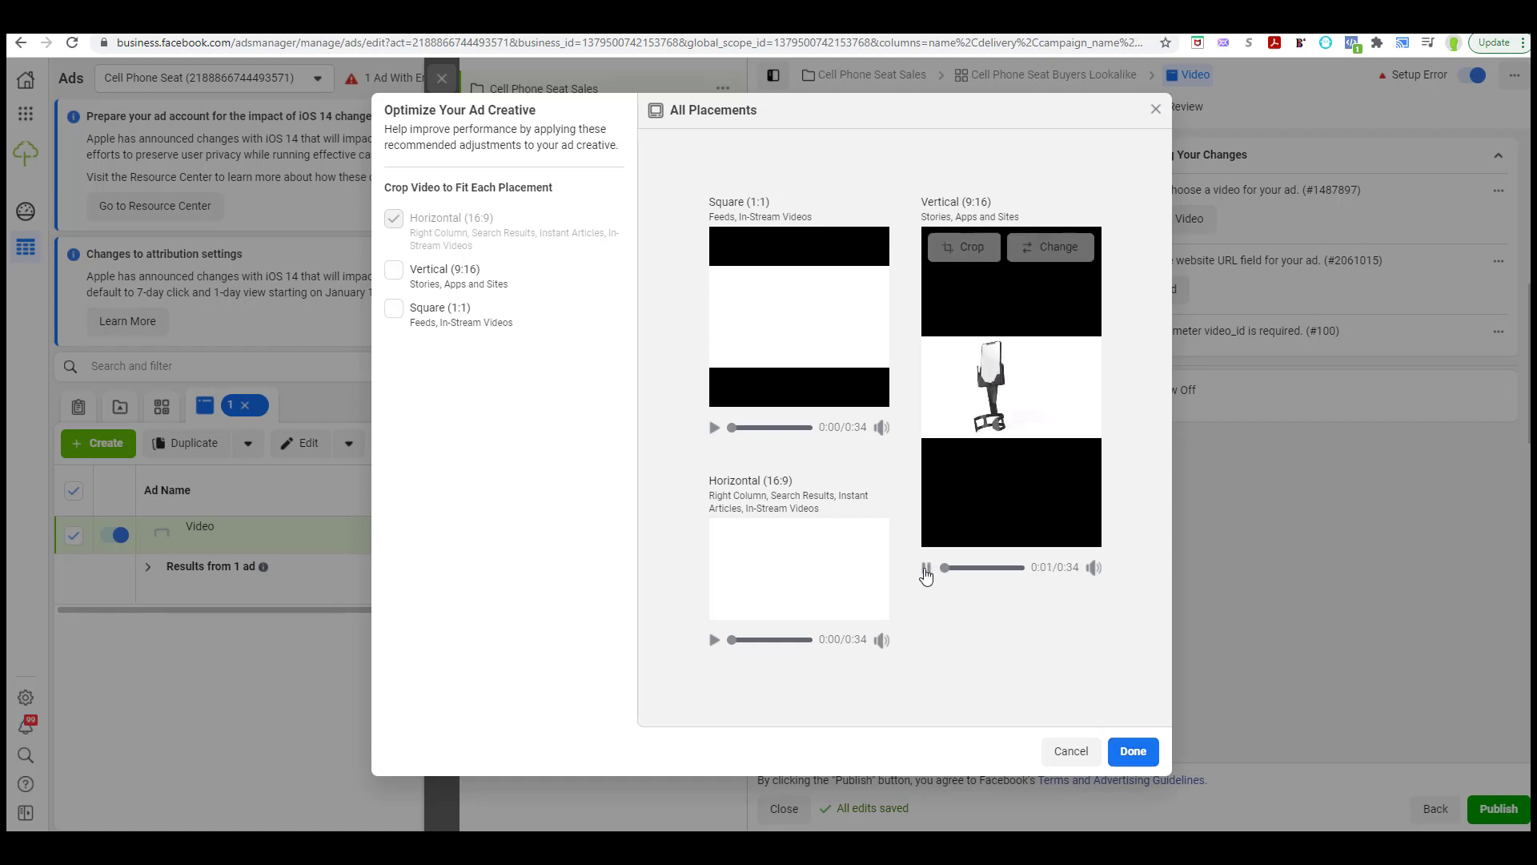
click(926, 567)
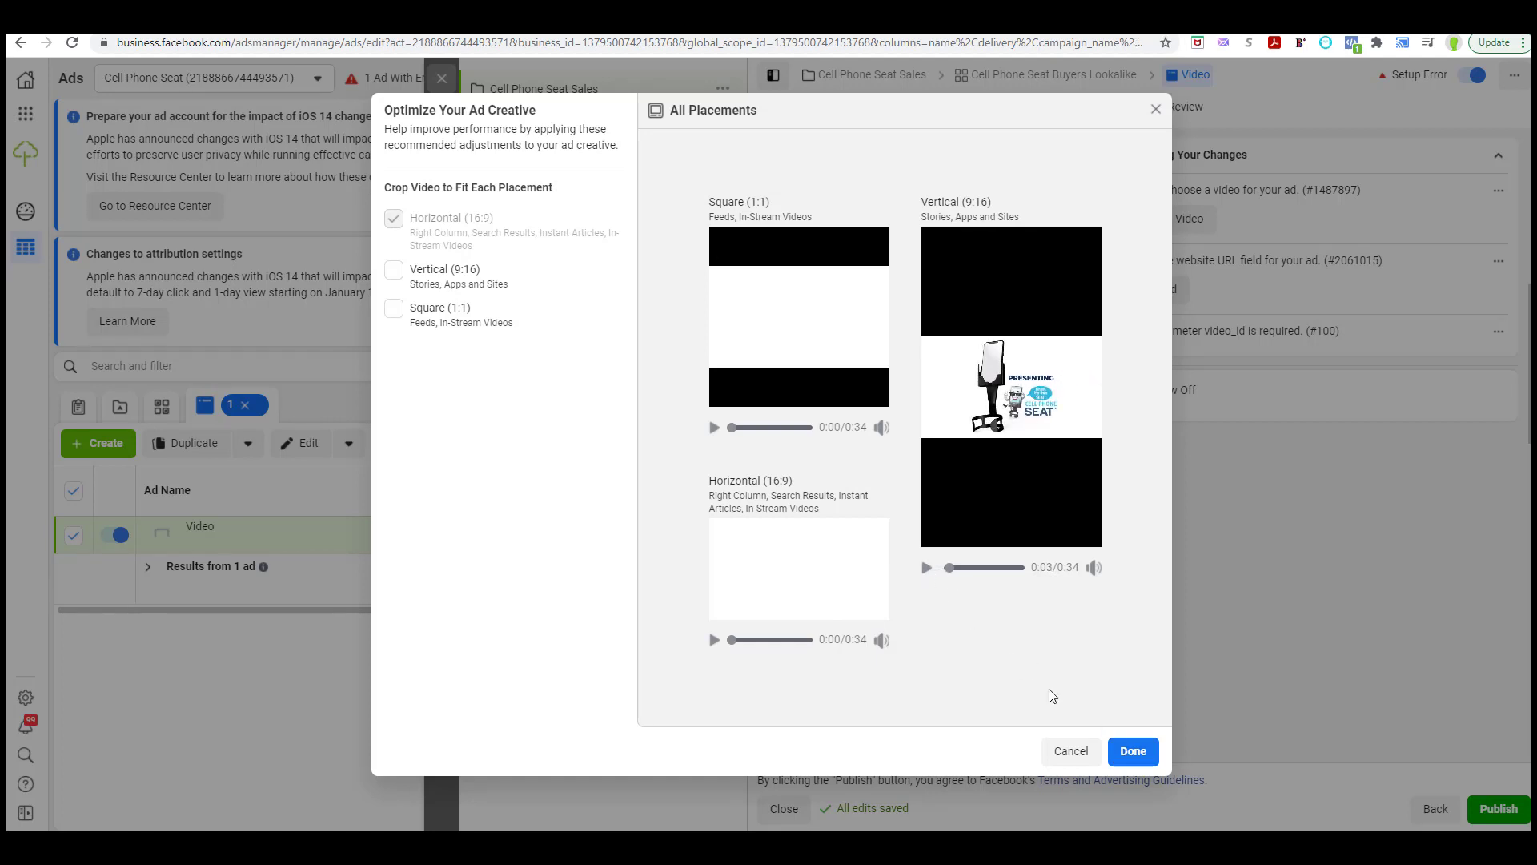
click(1132, 752)
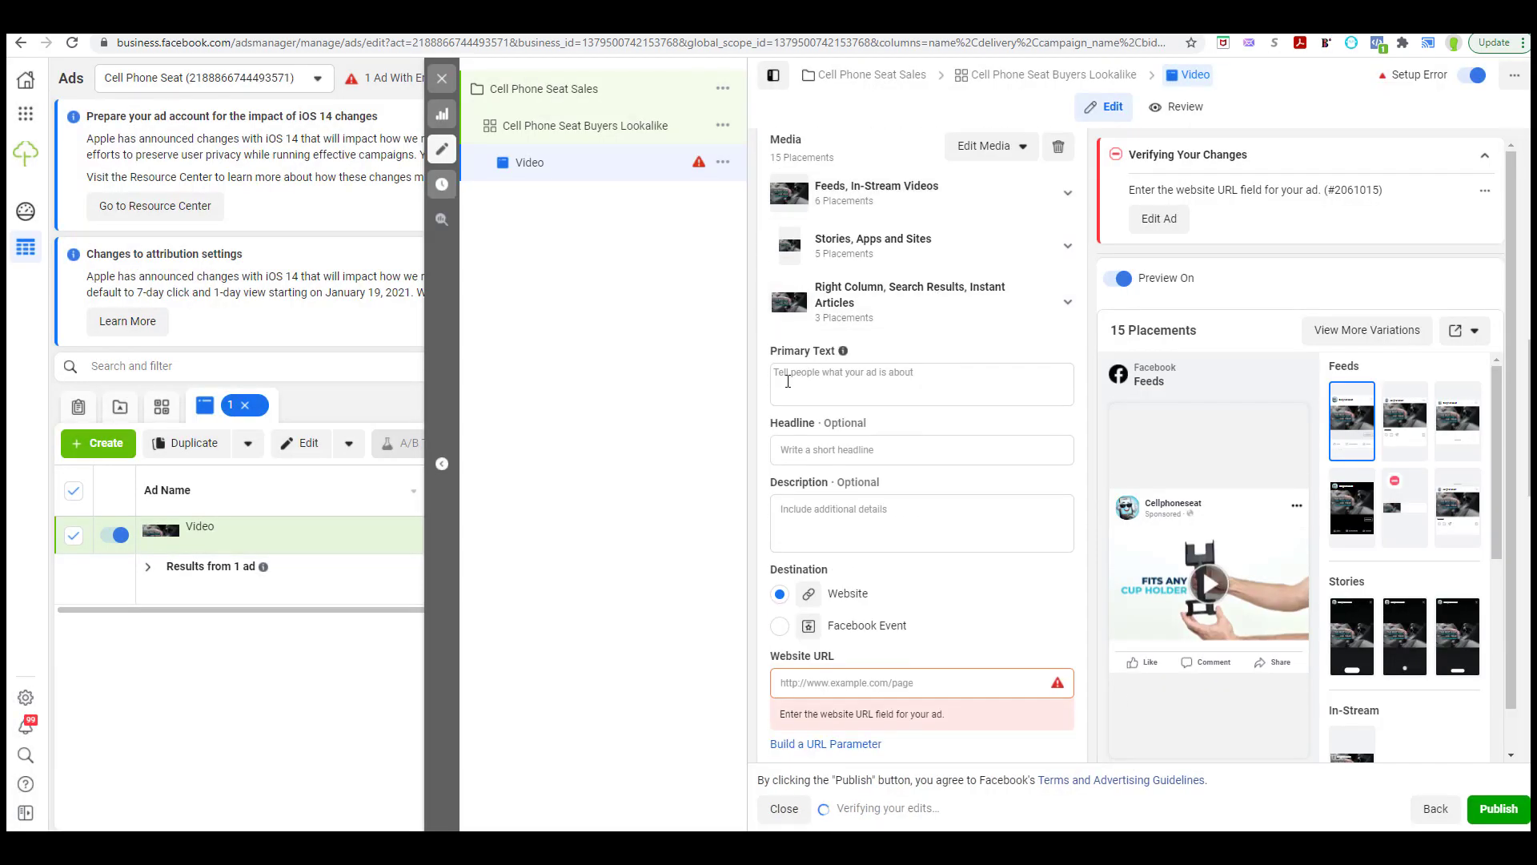
Fill the primary text with the suggestion beginning "Cell Phone Seat - Fits in your vehicle's cup holder"
click(818, 373)
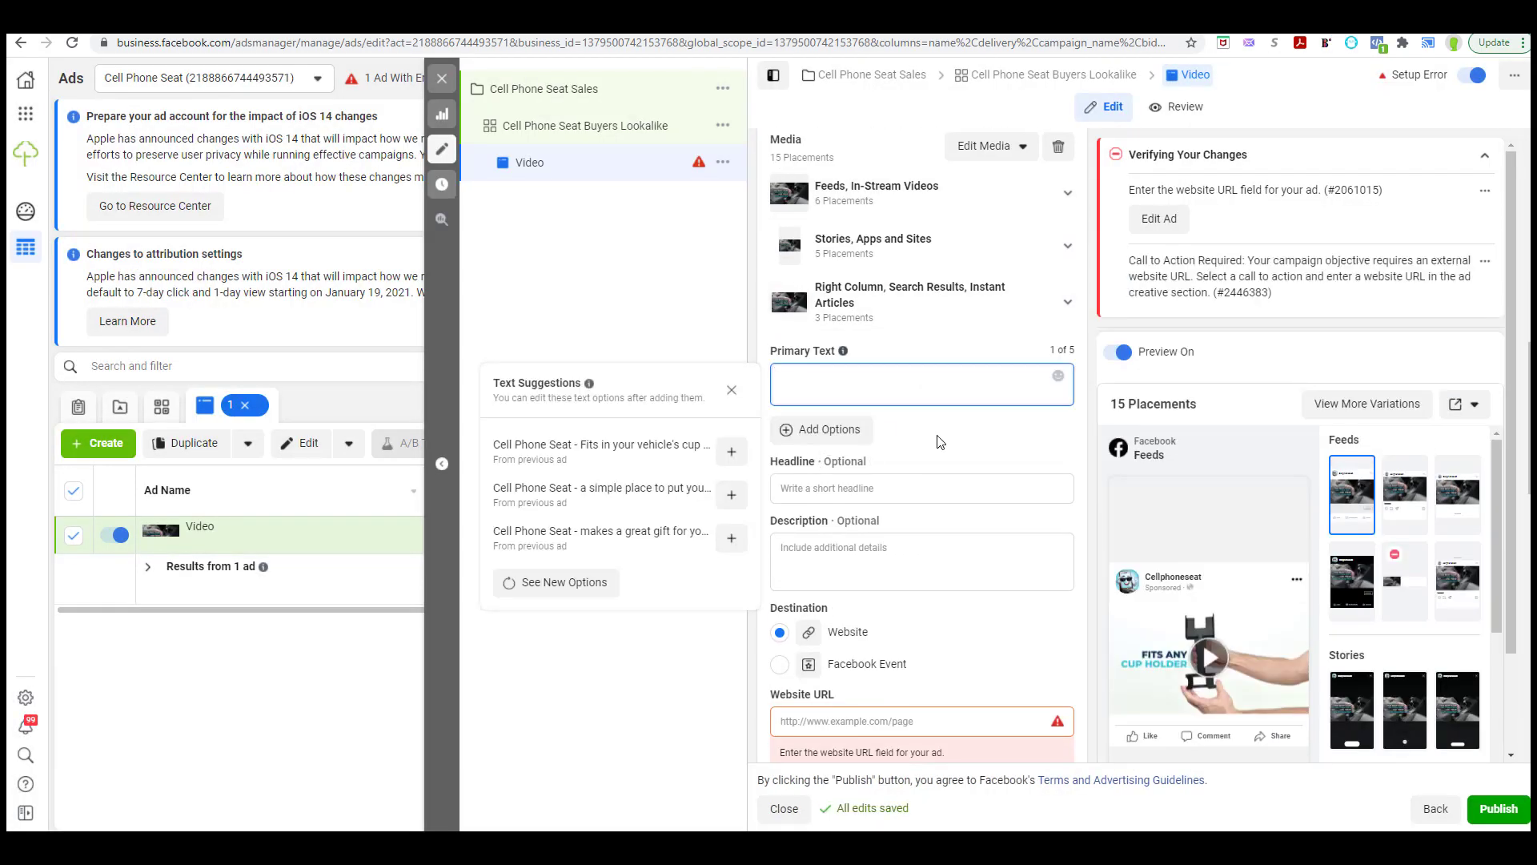
click(920, 457)
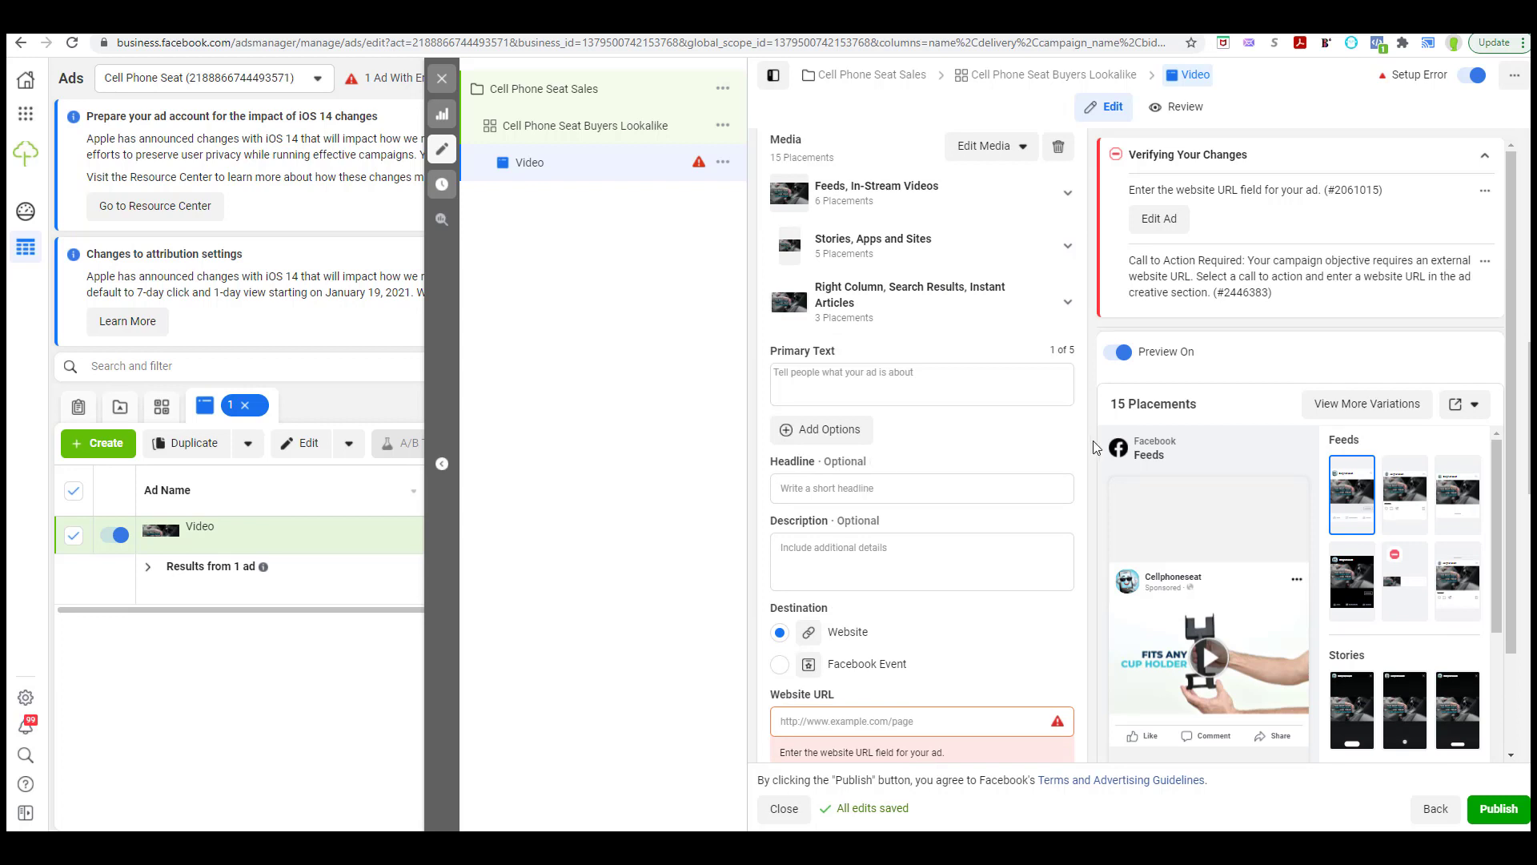
scroll(1072, 442, down, 1)
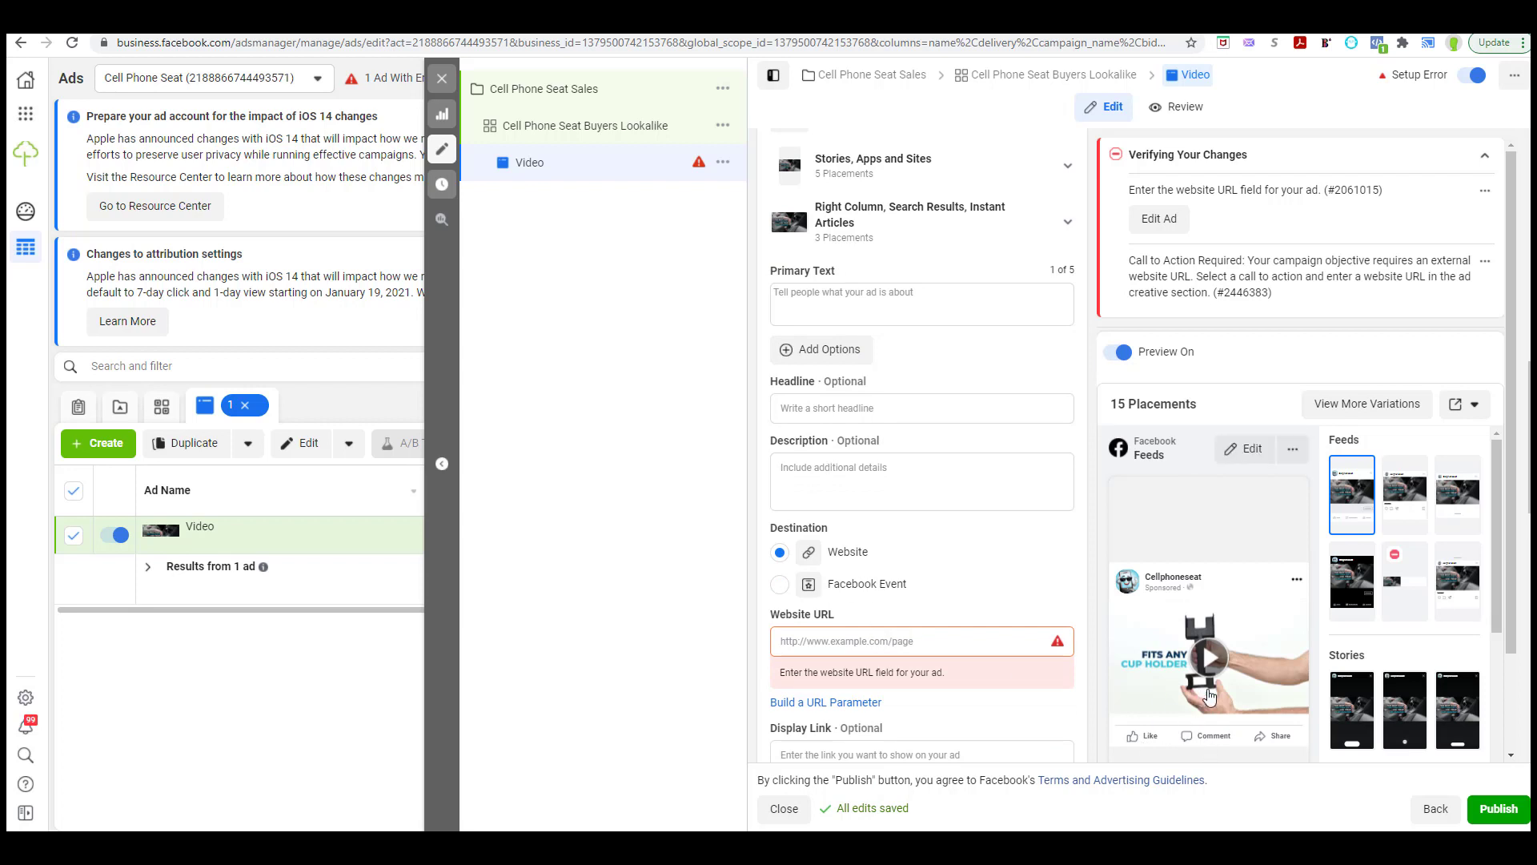
click(841, 302)
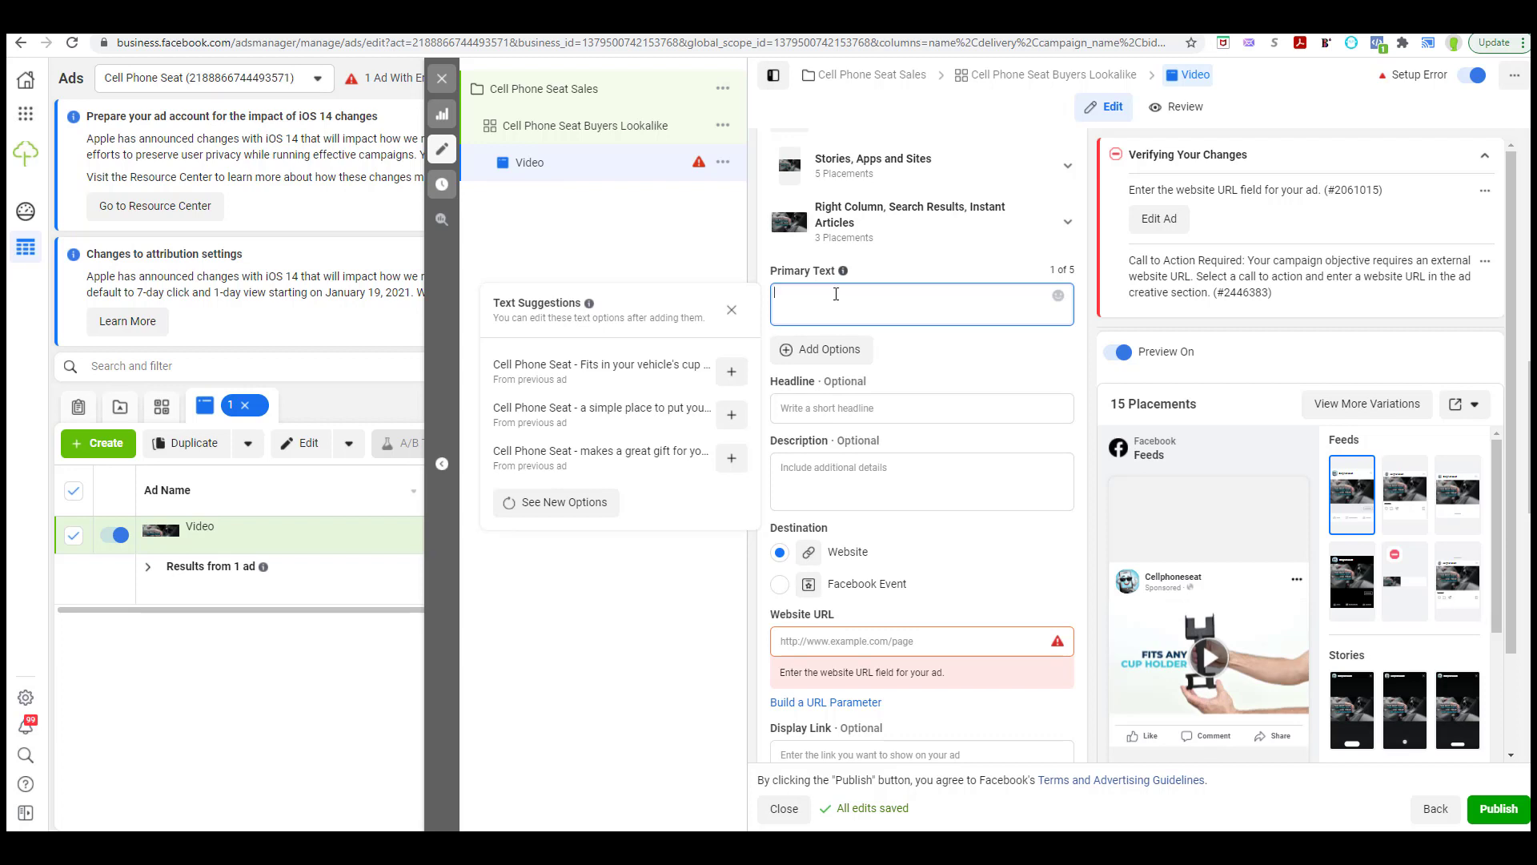
click(731, 373)
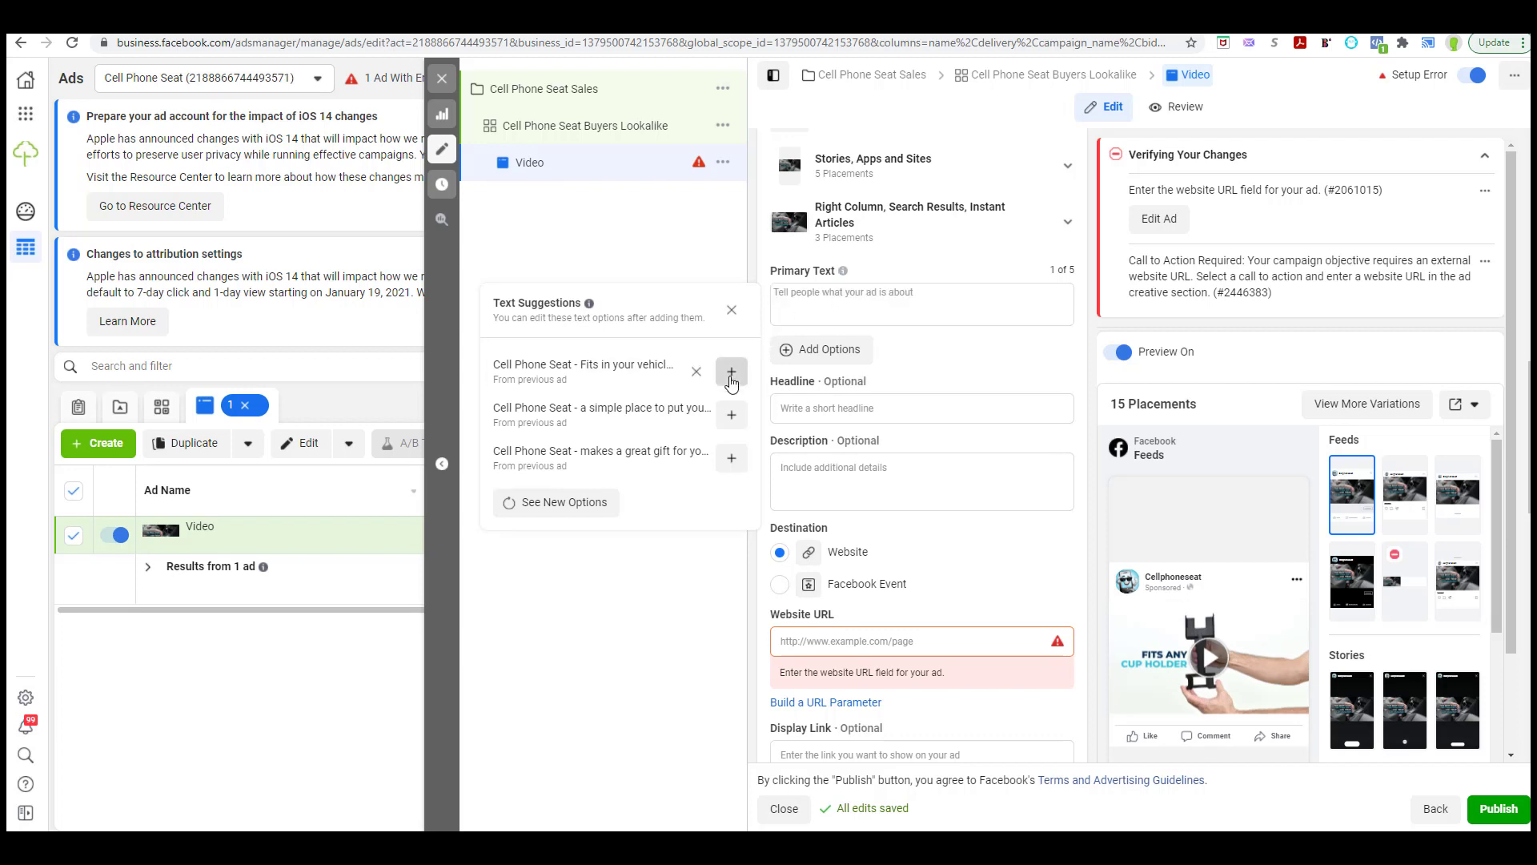
Replace the primary text with the pitch beginning "Do you throw your phone in the cup holder when driving?" and its feature list
click(804, 305)
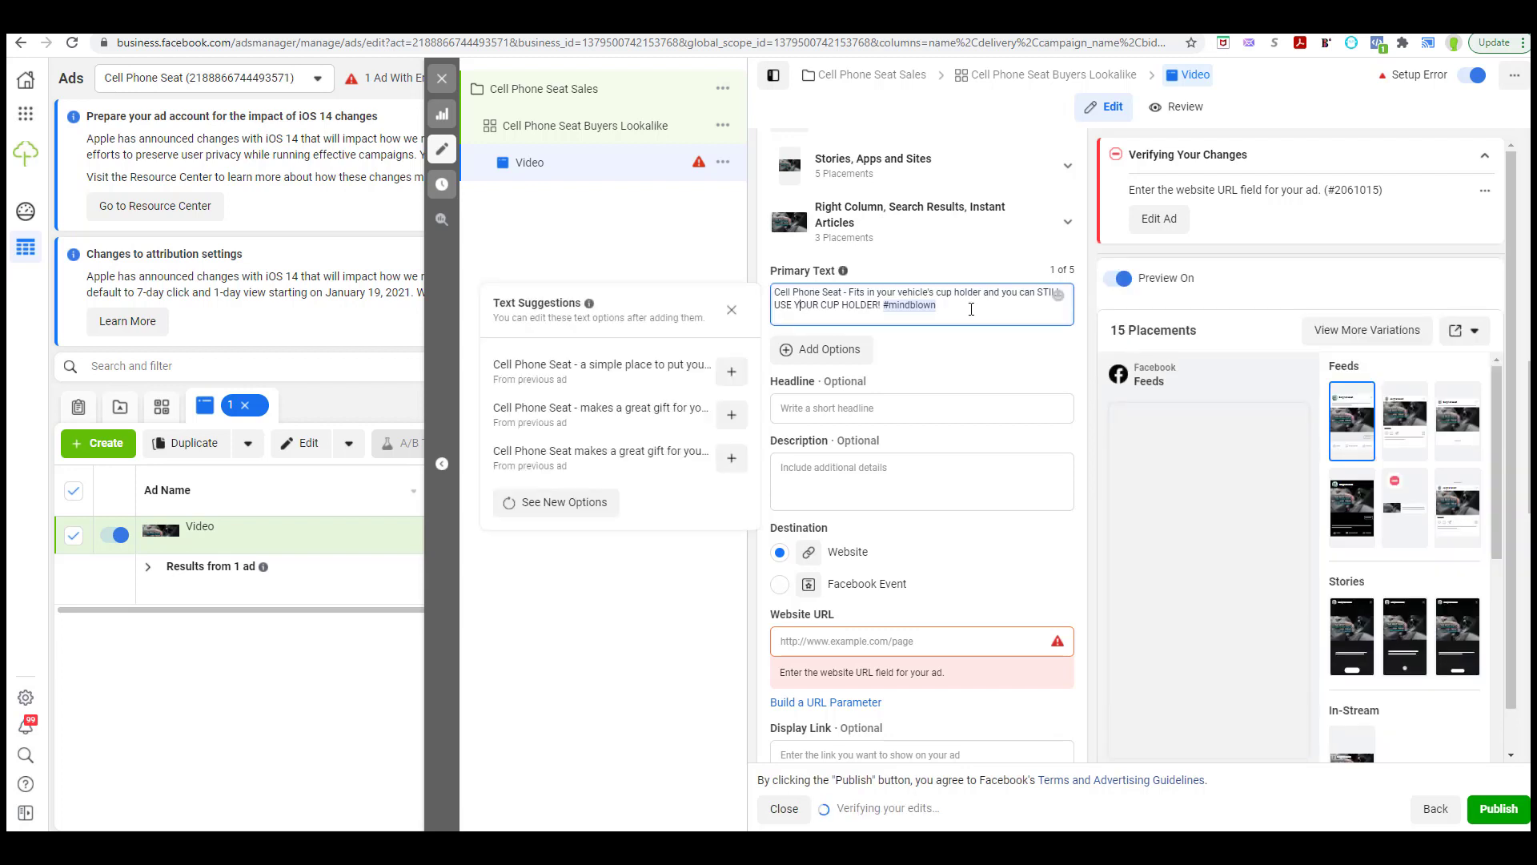
drag(952, 308, 846, 297)
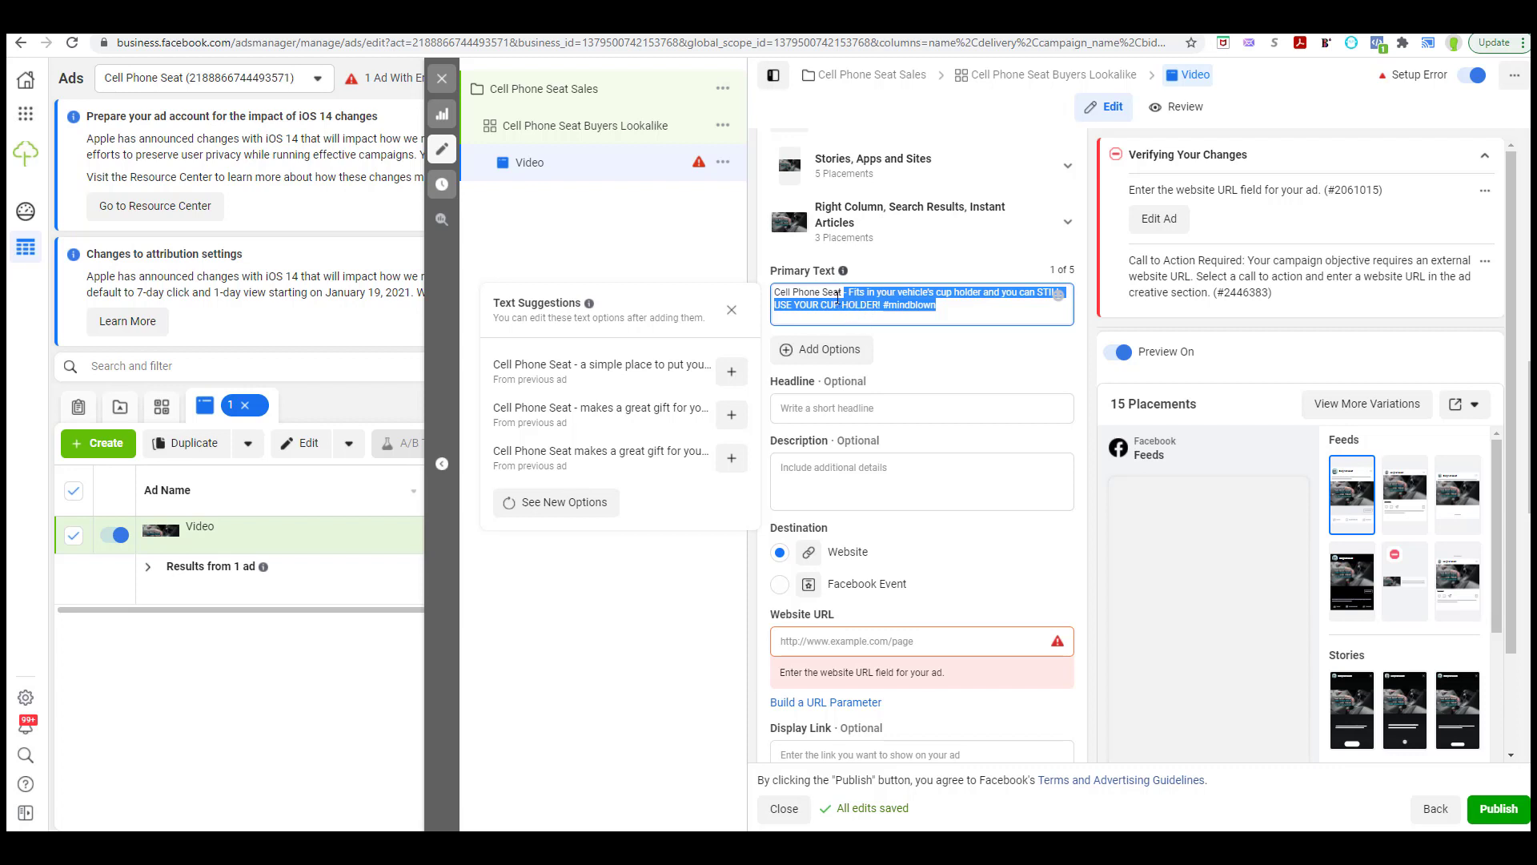
text(Do you throw your phone in the cup holder when driving? Need a better solution? Try Cell Phone Seat:  > Fits Any Phone > Fits Virtually Any Cup Holder > DOESN'T BLOCK YOUR CUP HOLDER! > Easy to Put In and Take Out > Holds Phone Vertical or Horizontal > Power Cord Access  Warning, once you try it you can't drive without it!)
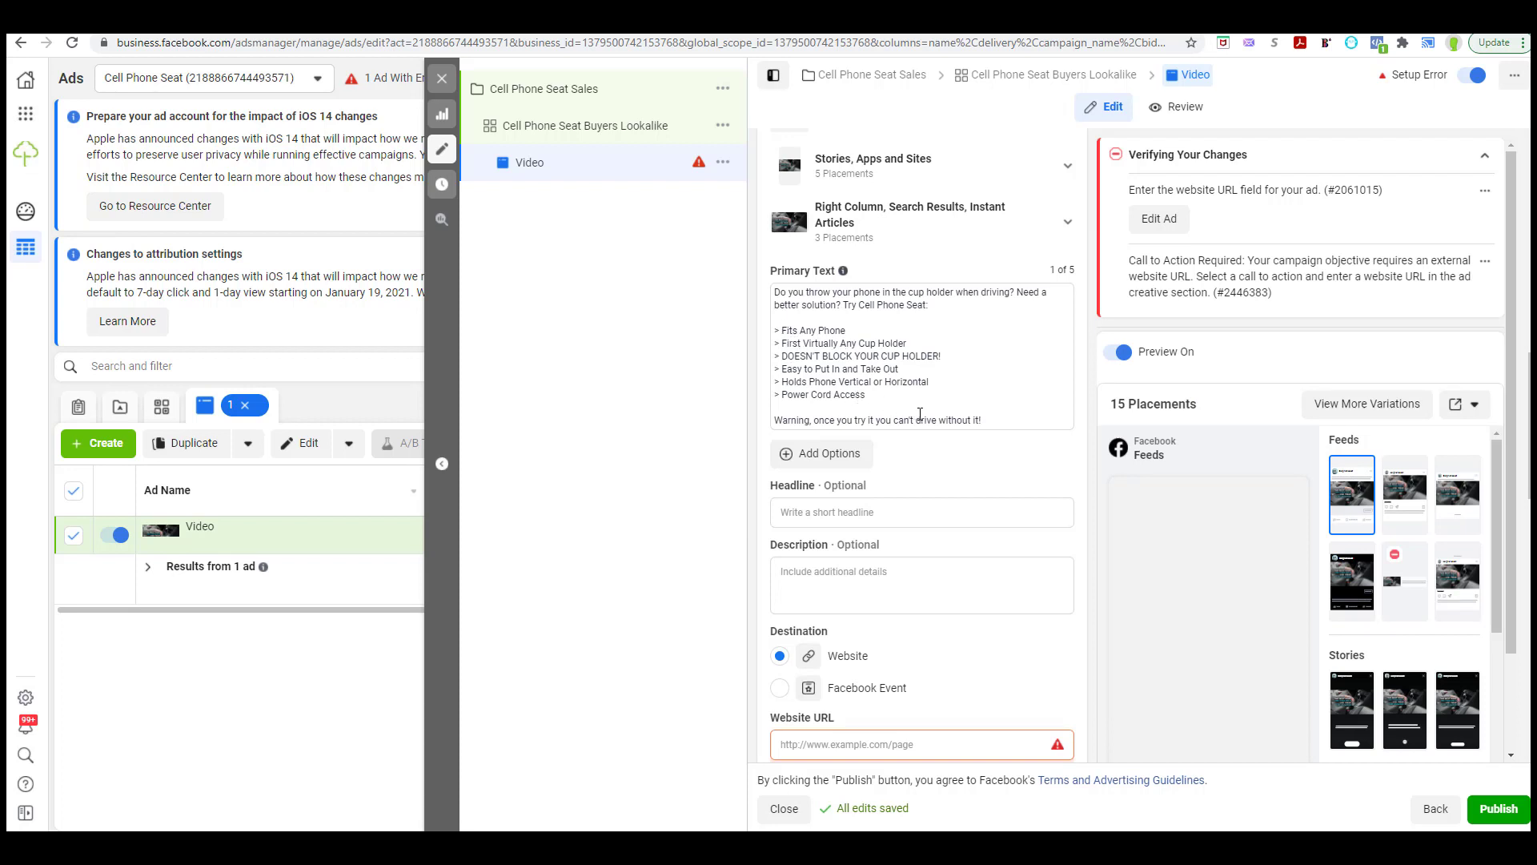
Rewrite the closing line of the primary text as "WARNING: Once you try it you can't drive without it!", keeping a single text option
click(777, 293)
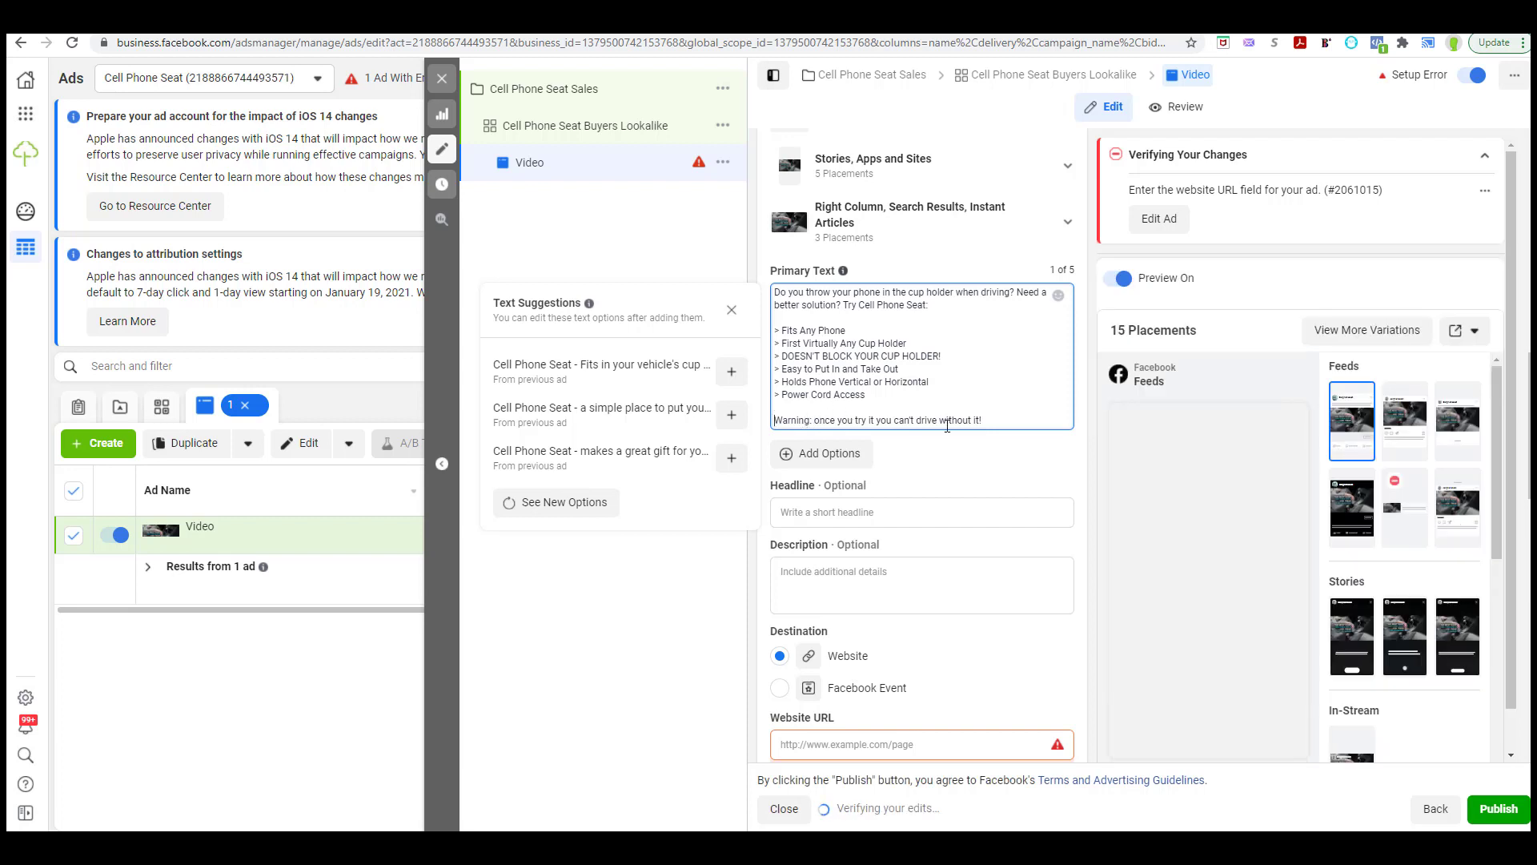
shift+click(989, 425)
text(WARNING: Once you try it you )
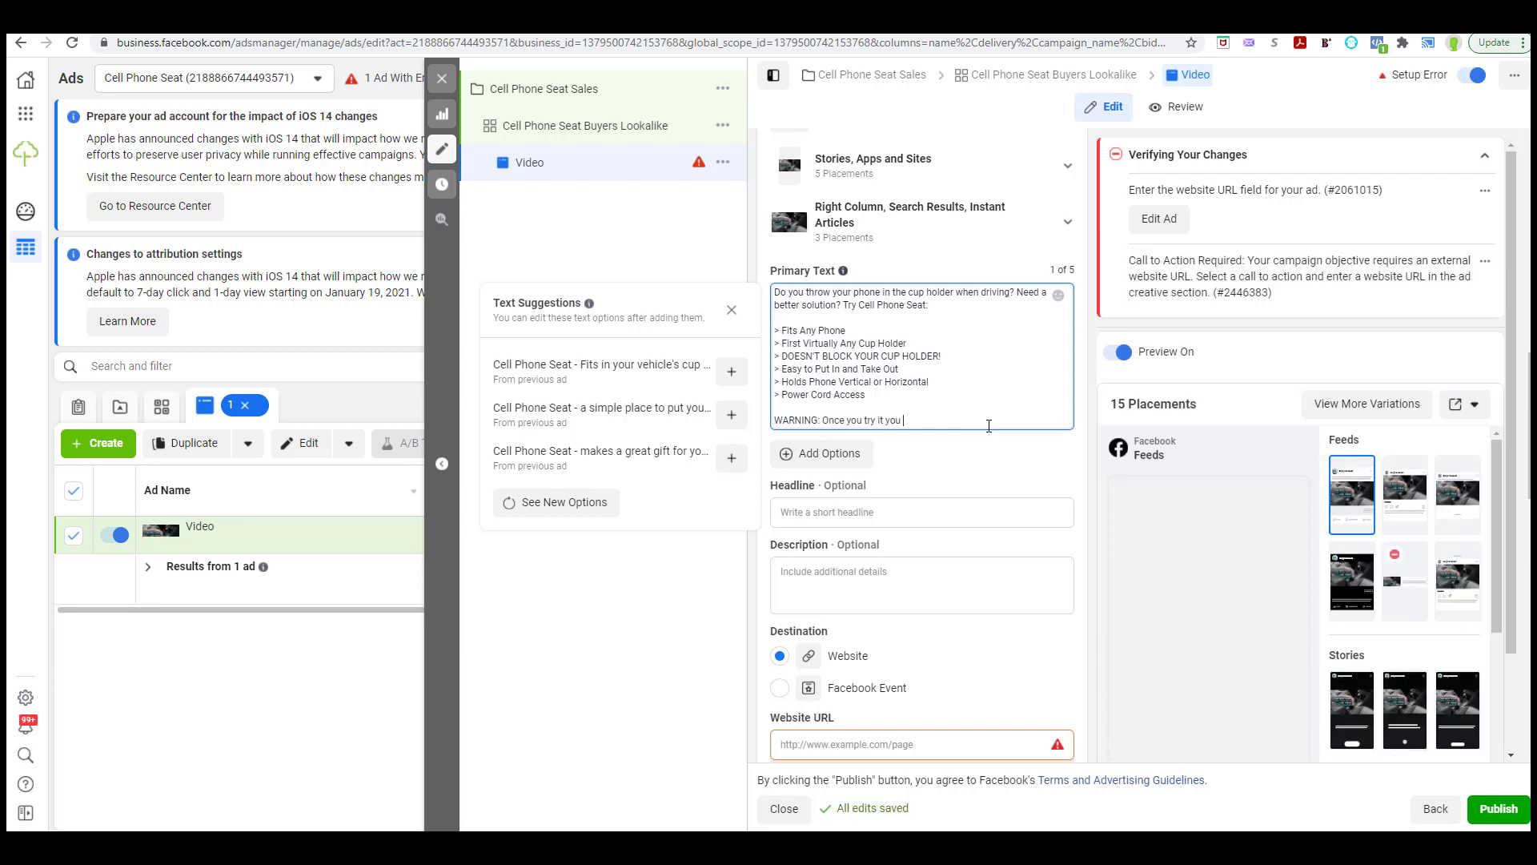
text(can't drive without it)
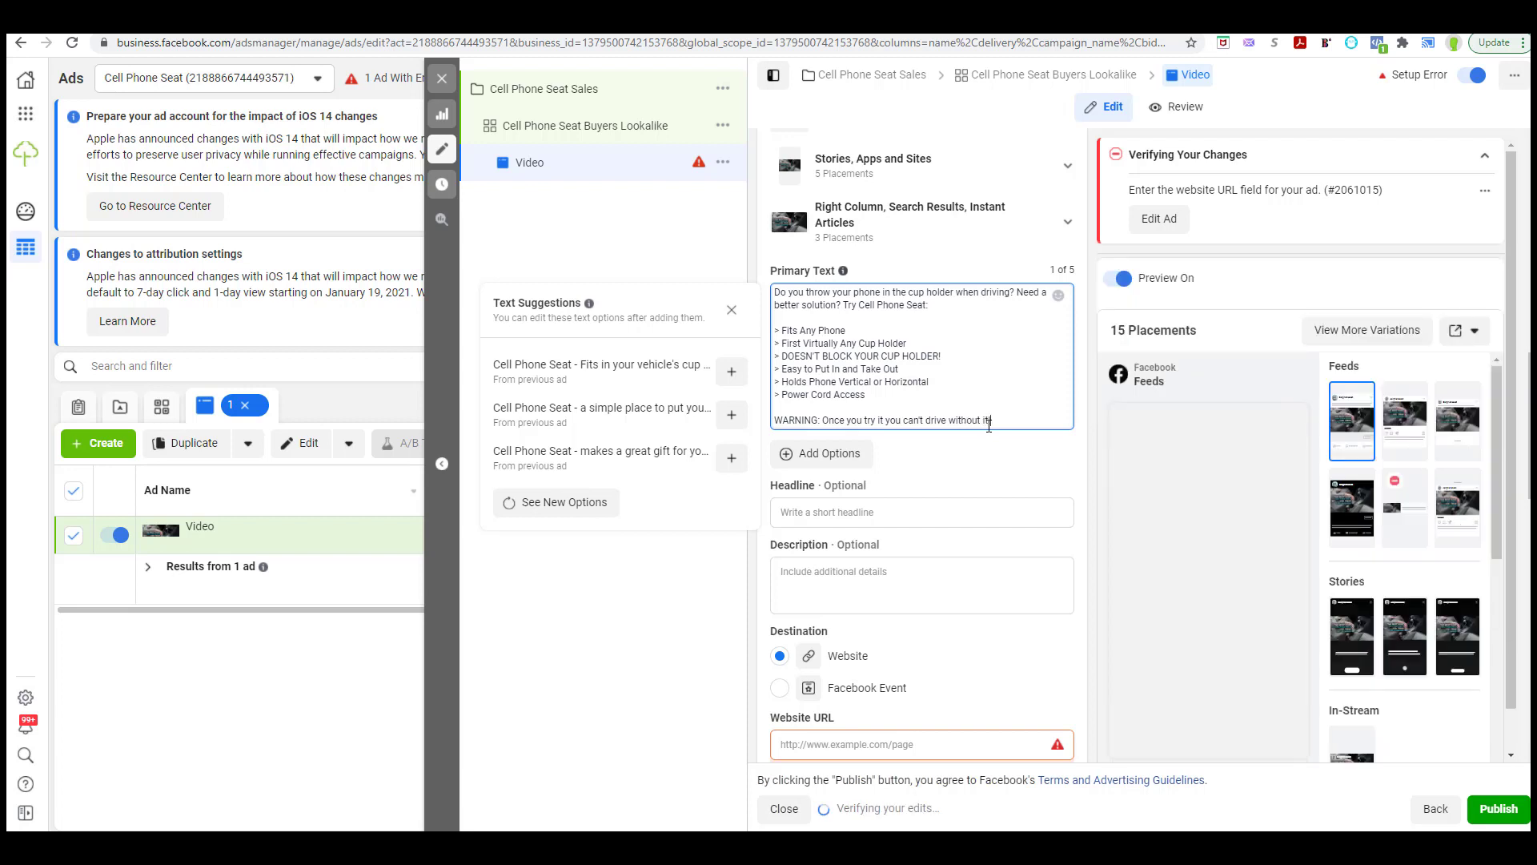
text(!)
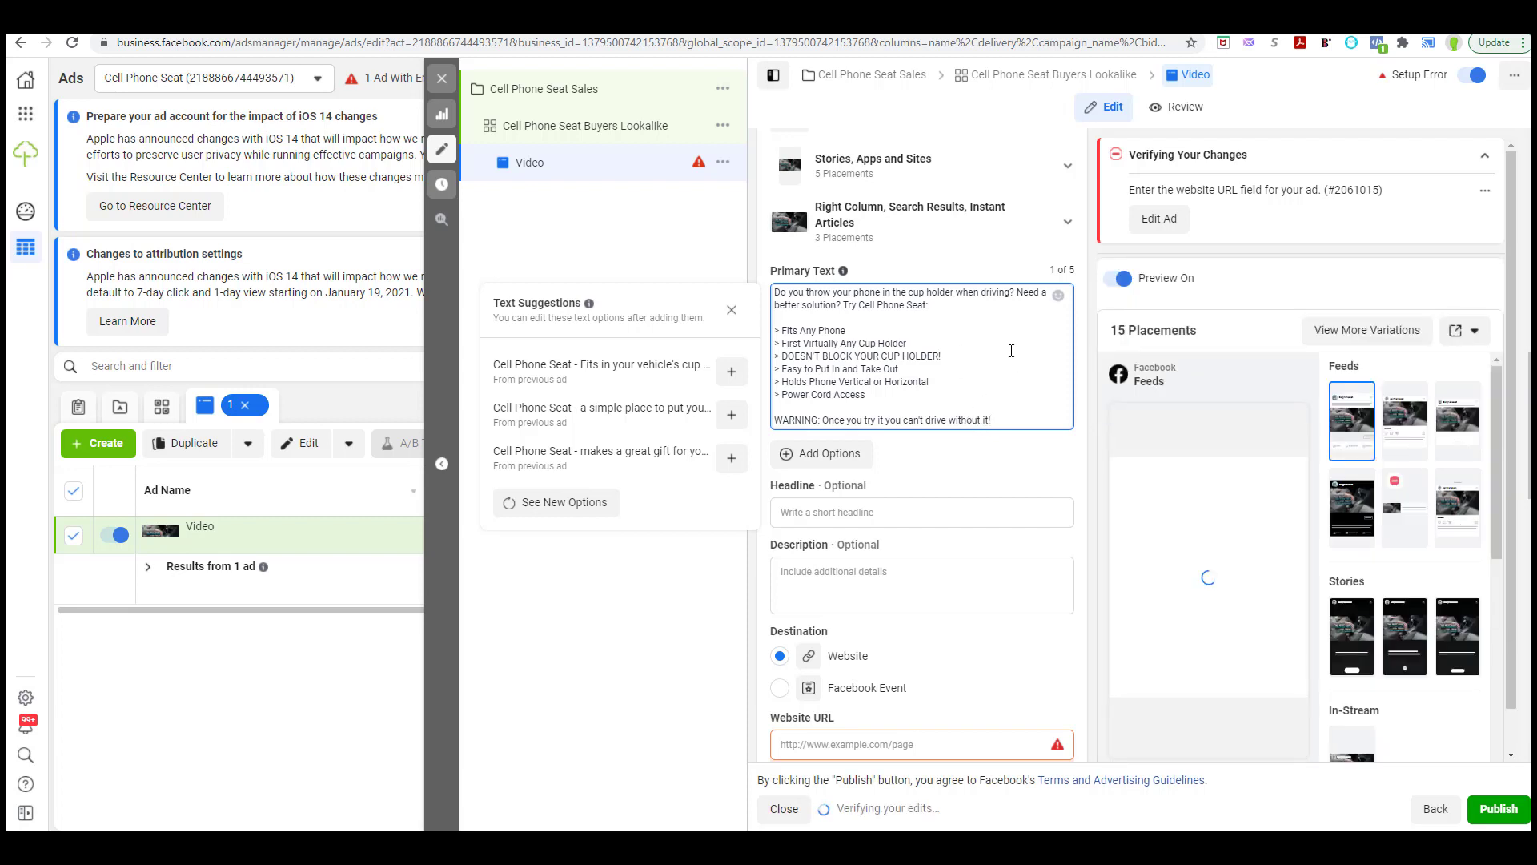
click(843, 472)
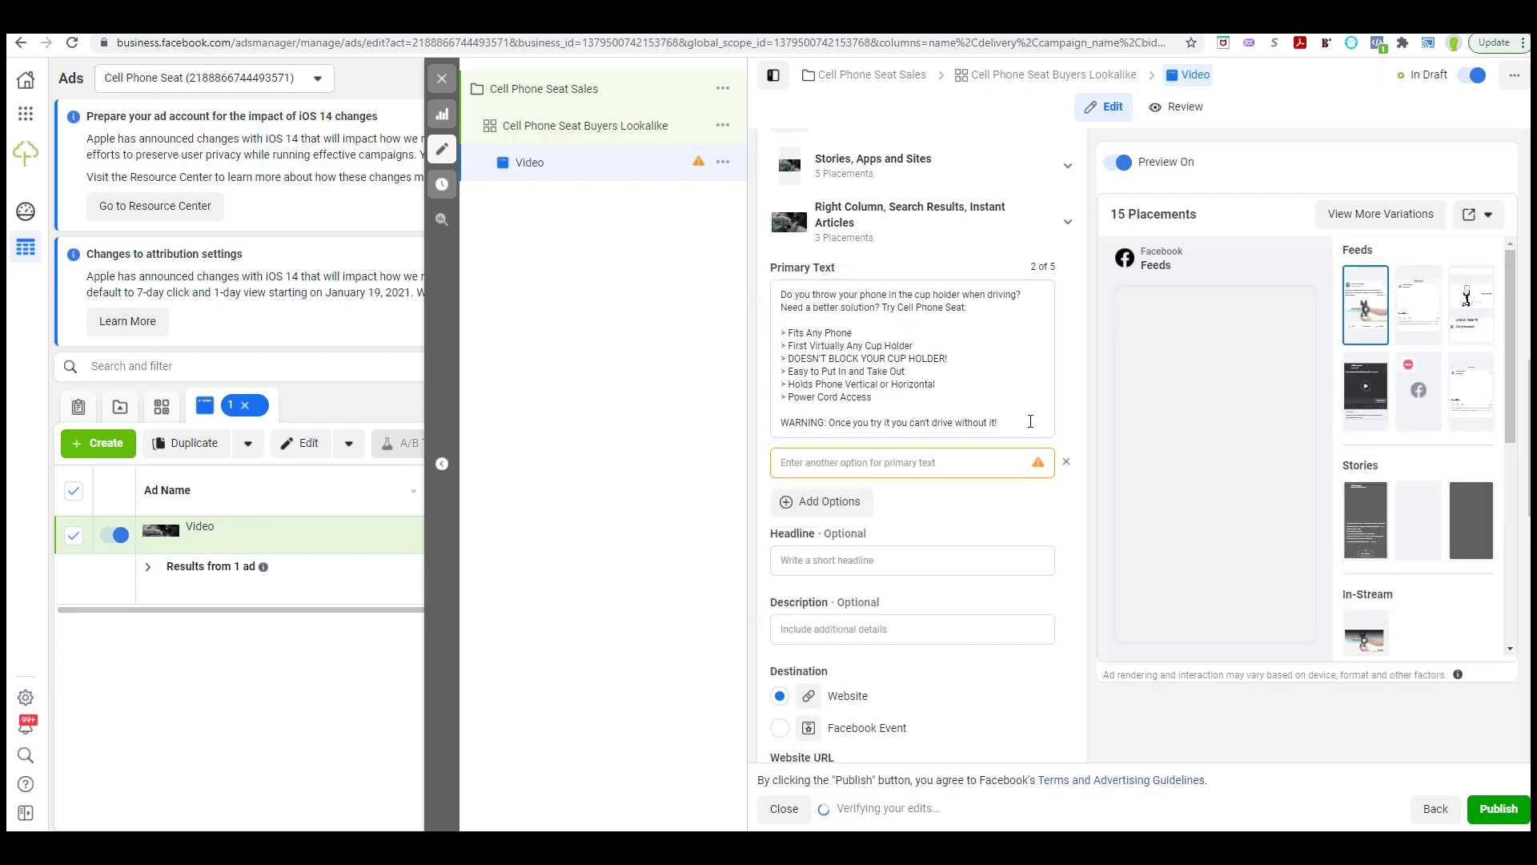
click(1065, 462)
Set the ad's headline to "Order Yours Today" and open the description for editing
click(895, 505)
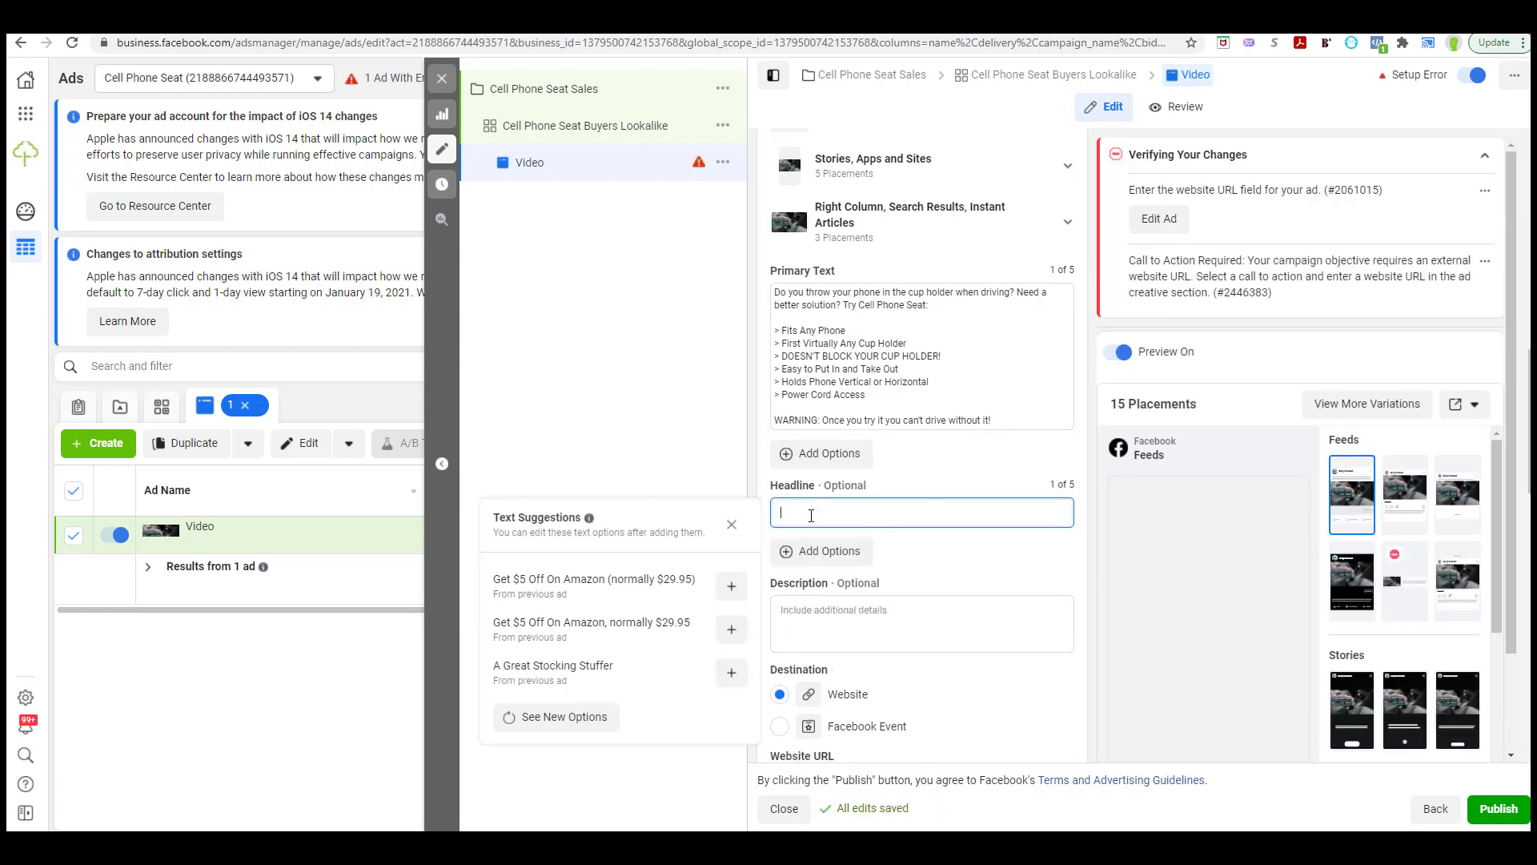
text(Order Yours Today)
click(904, 616)
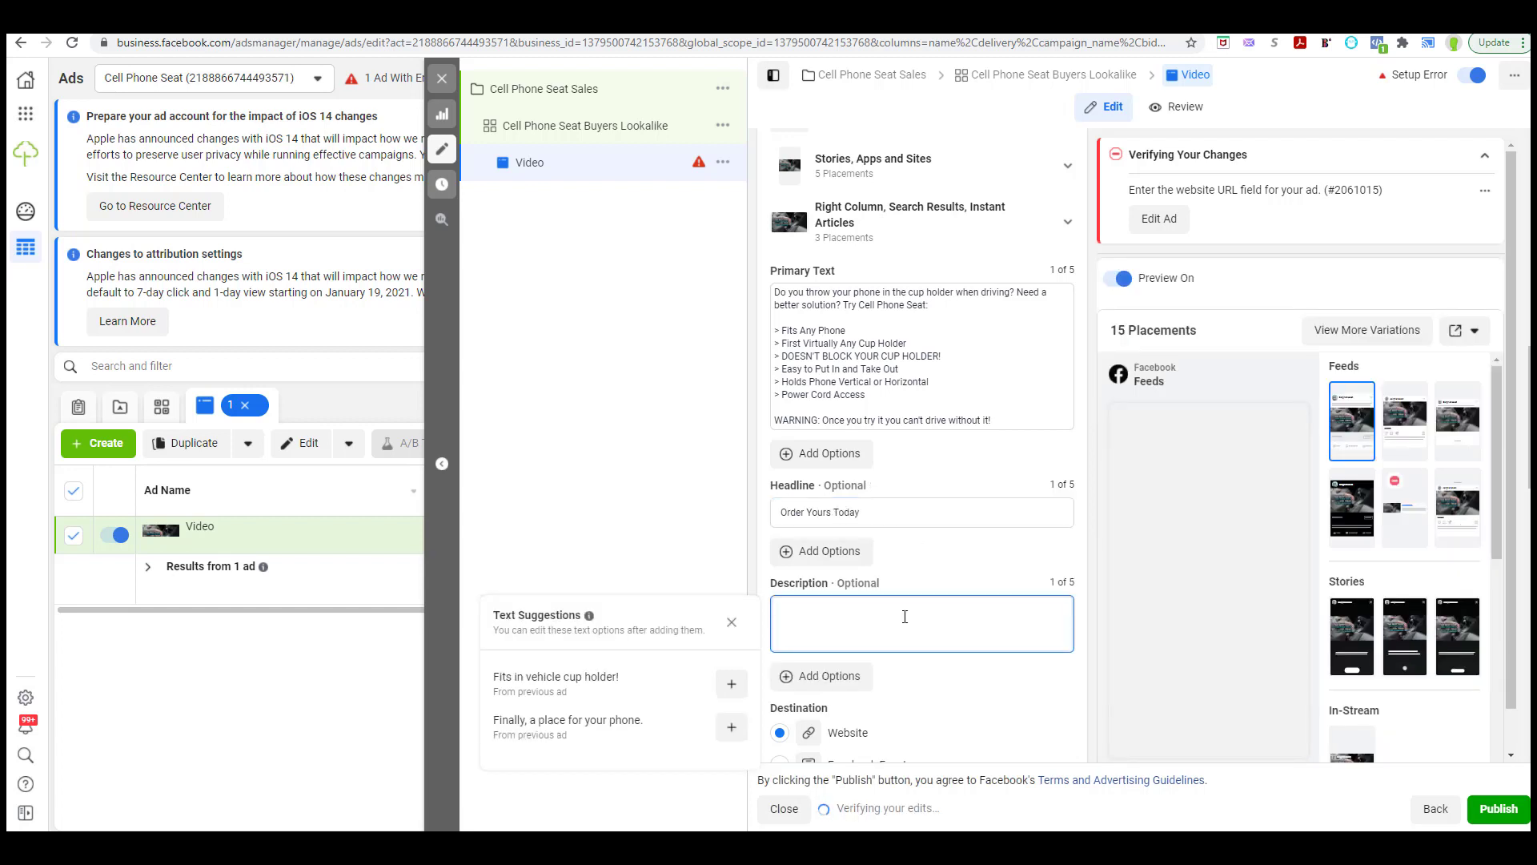
Enter "Doesn't Block Cup Holder!" as the ad's description
text(Doesn't Block Cup Holoder!)
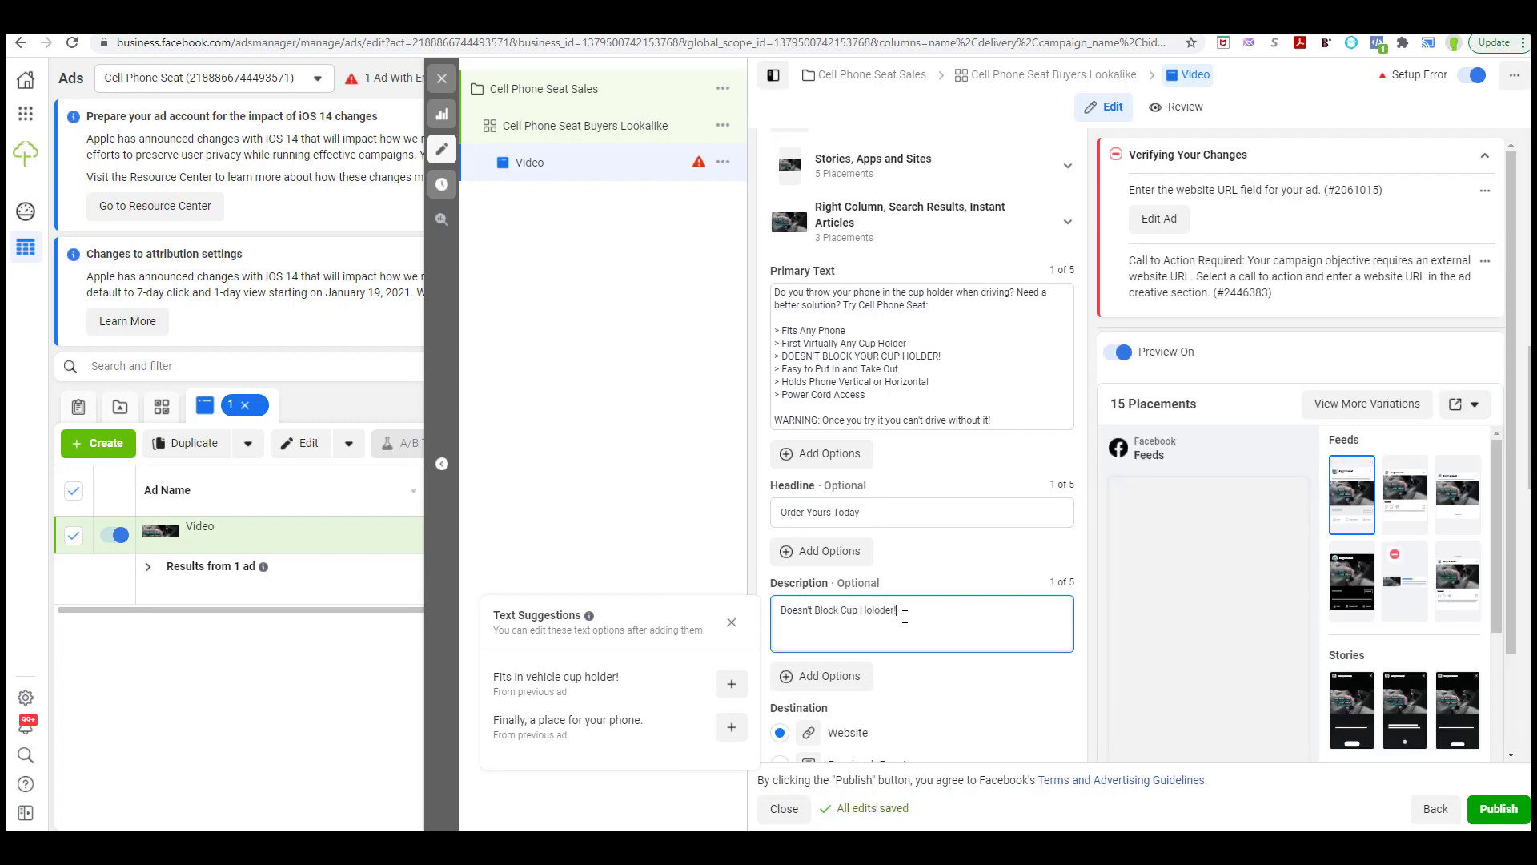
key(BackSpace)
key(BackSpace)
key(BackSpace)
key(BackSpace)
key(BackSpace)
text(der!)
click(786, 608)
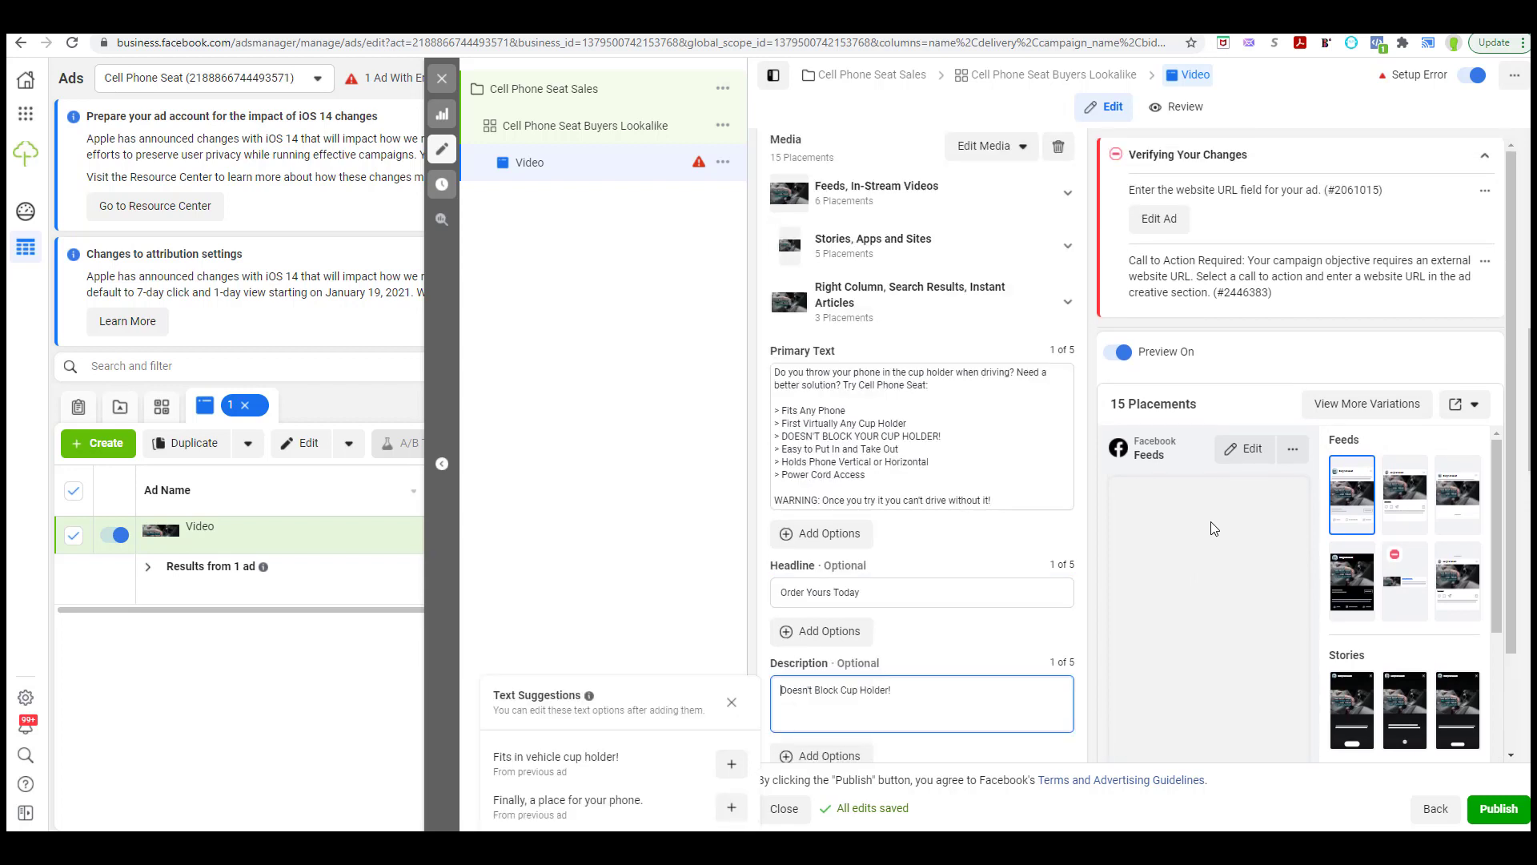
scroll(1181, 590, down, 2)
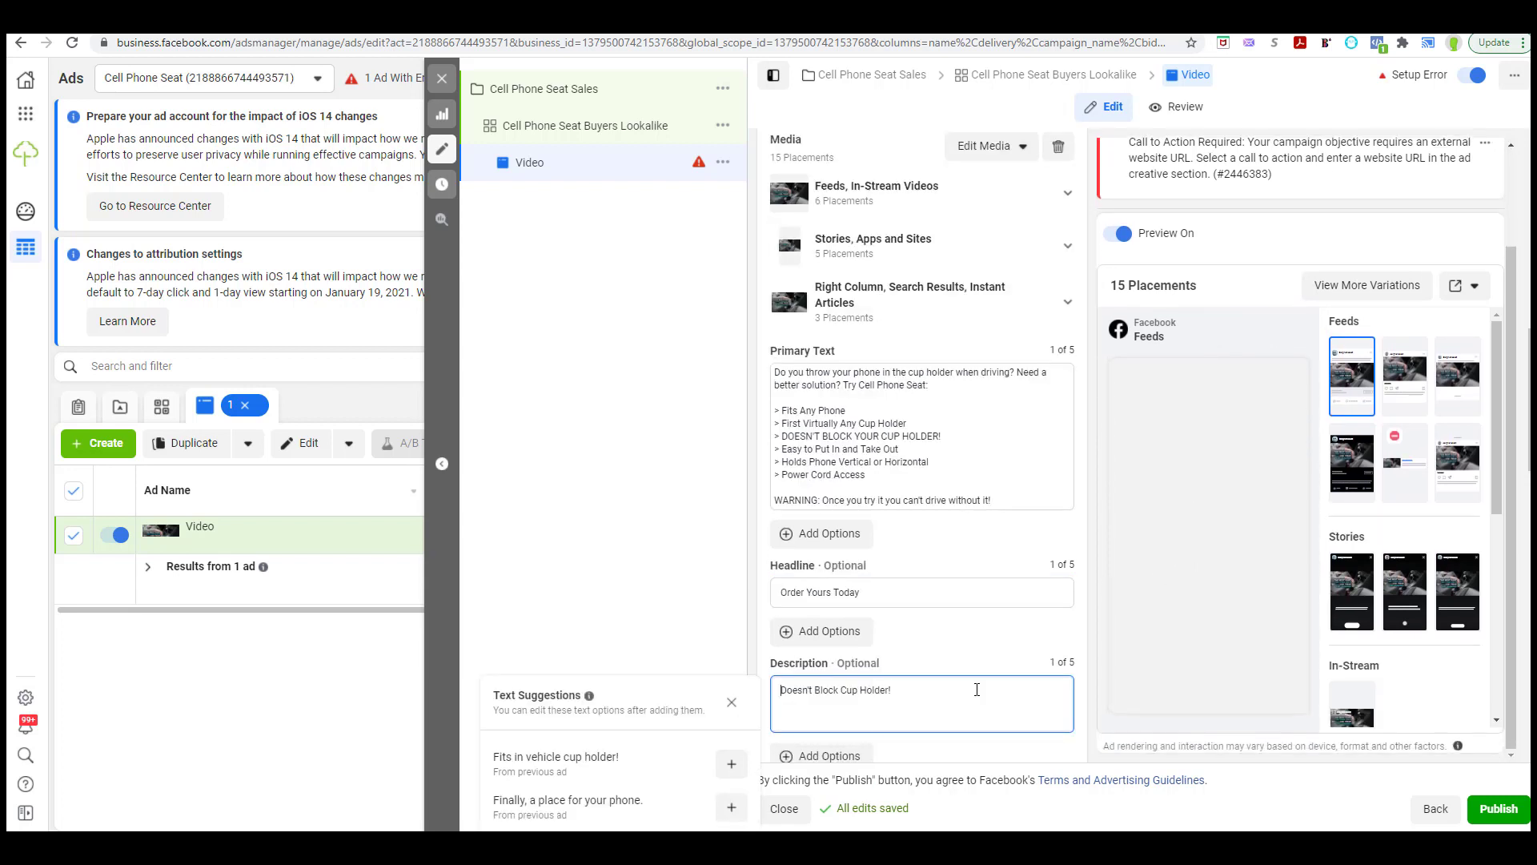
scroll(976, 690, down, 3)
click(854, 662)
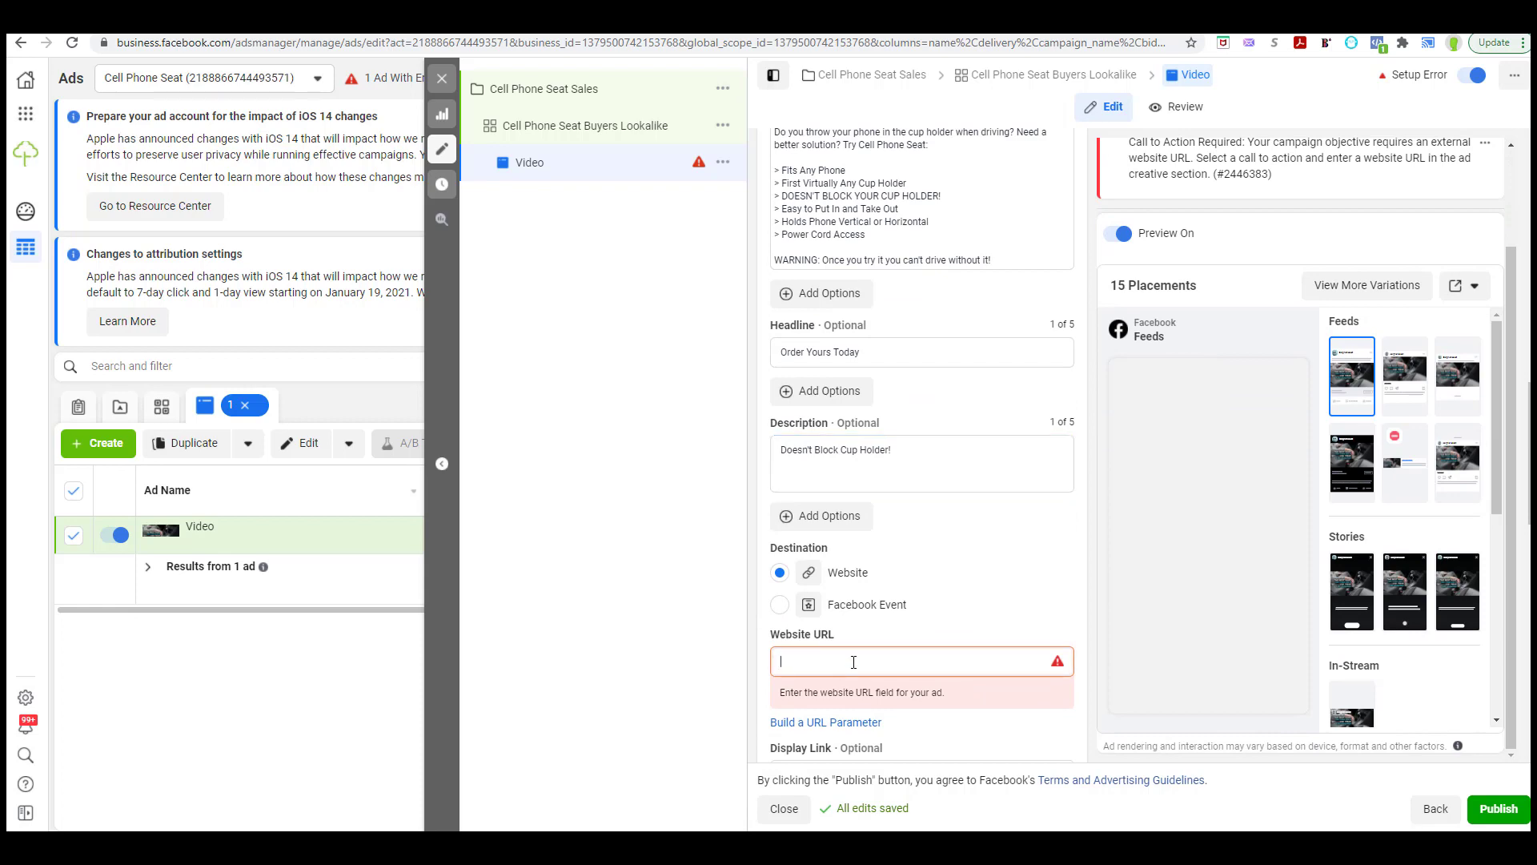
click(336, 20)
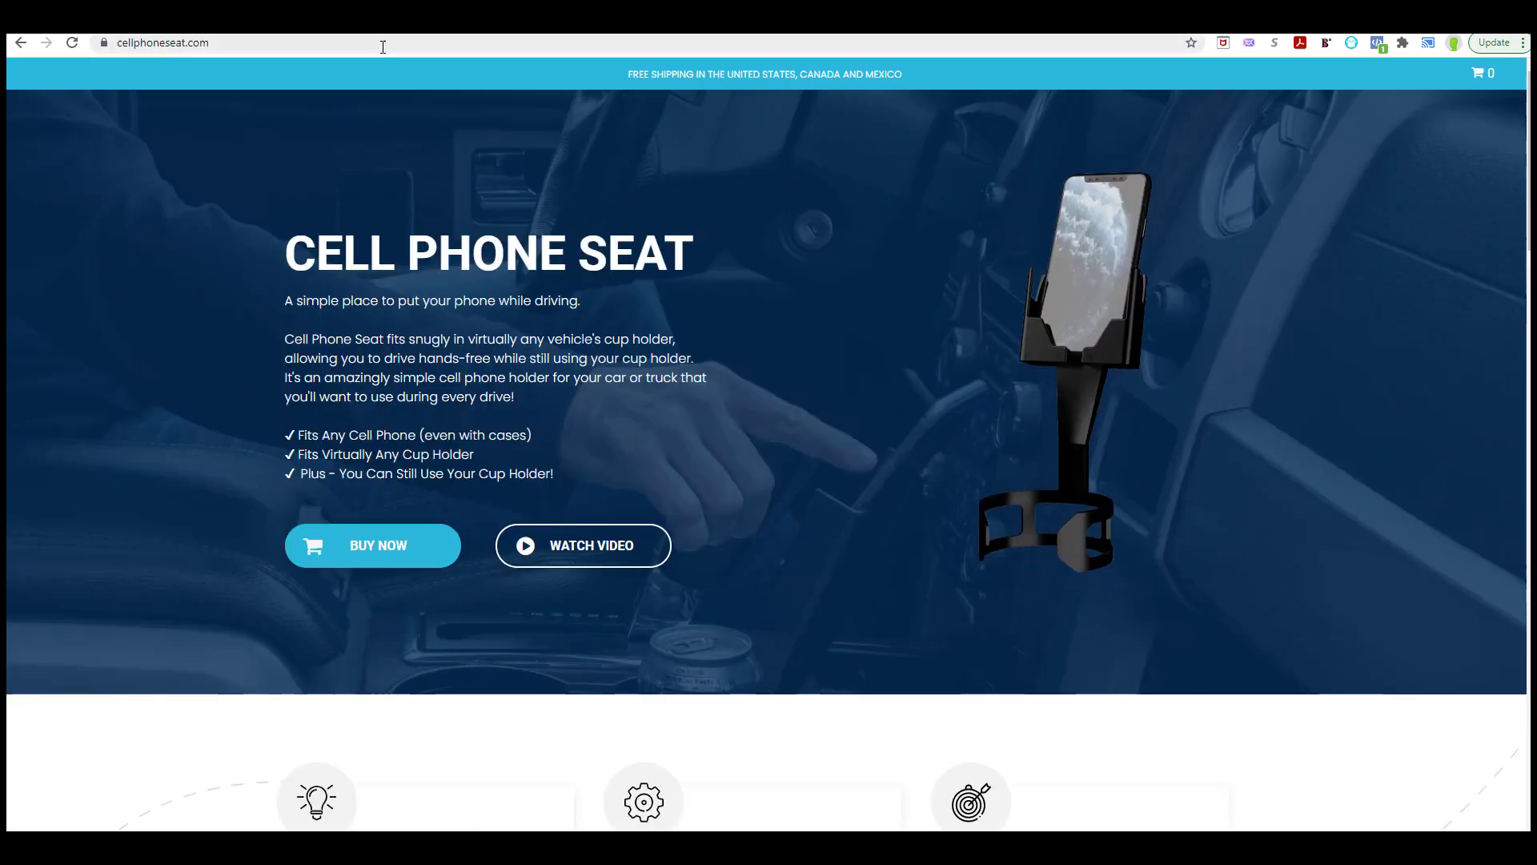
click(336, 44)
key(ctrl+c)
key(ctrl+shift+Tab)
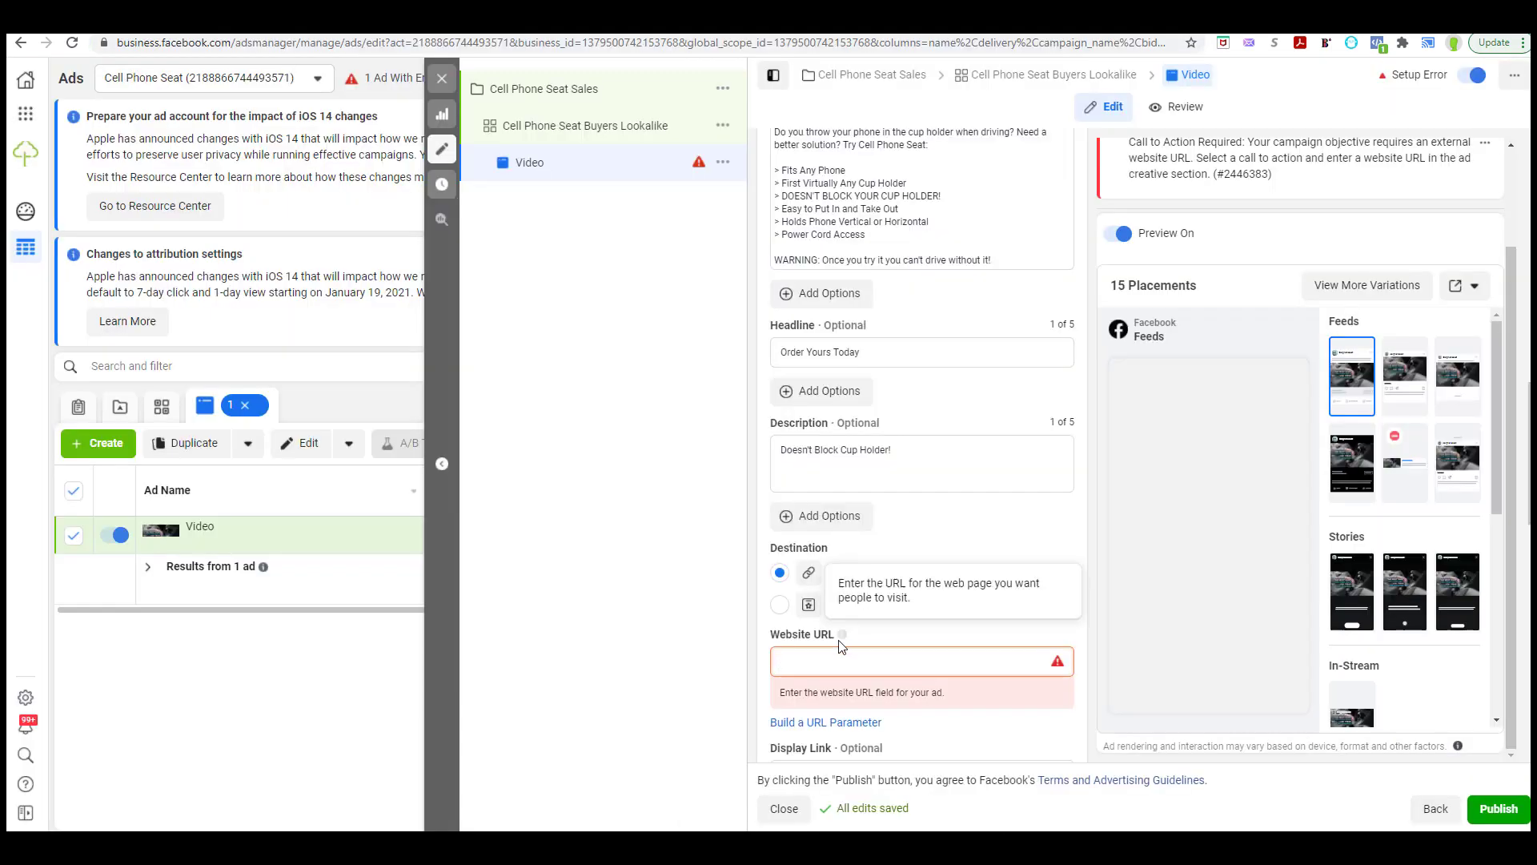
key(ctrl+v)
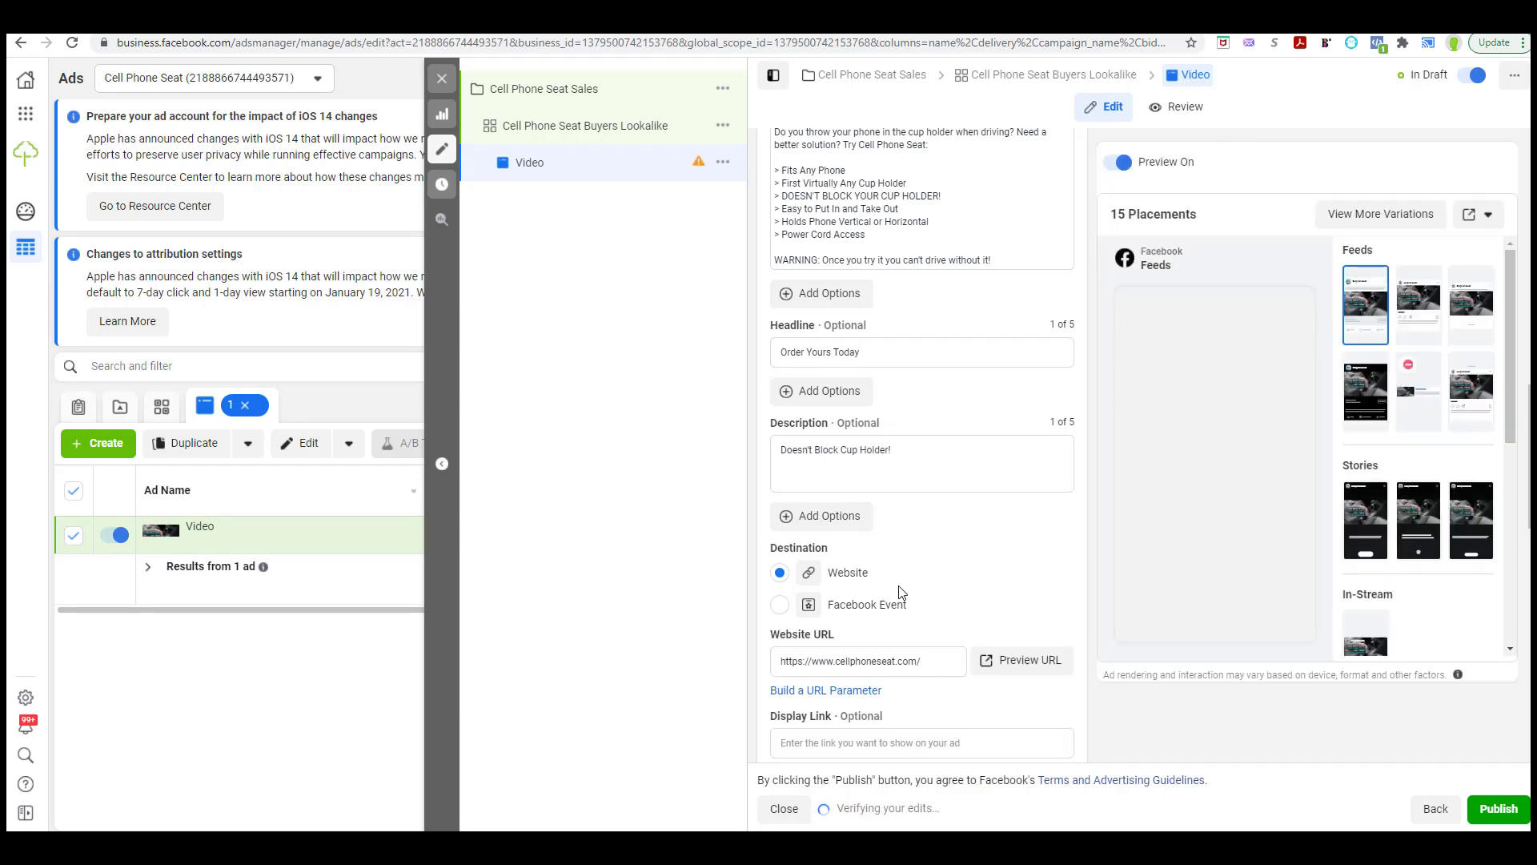
Preview the ad in Instagram Feed with its full caption, Facebook News Feed, Facebook Marketplace and Facebook Video Feeds
click(1424, 317)
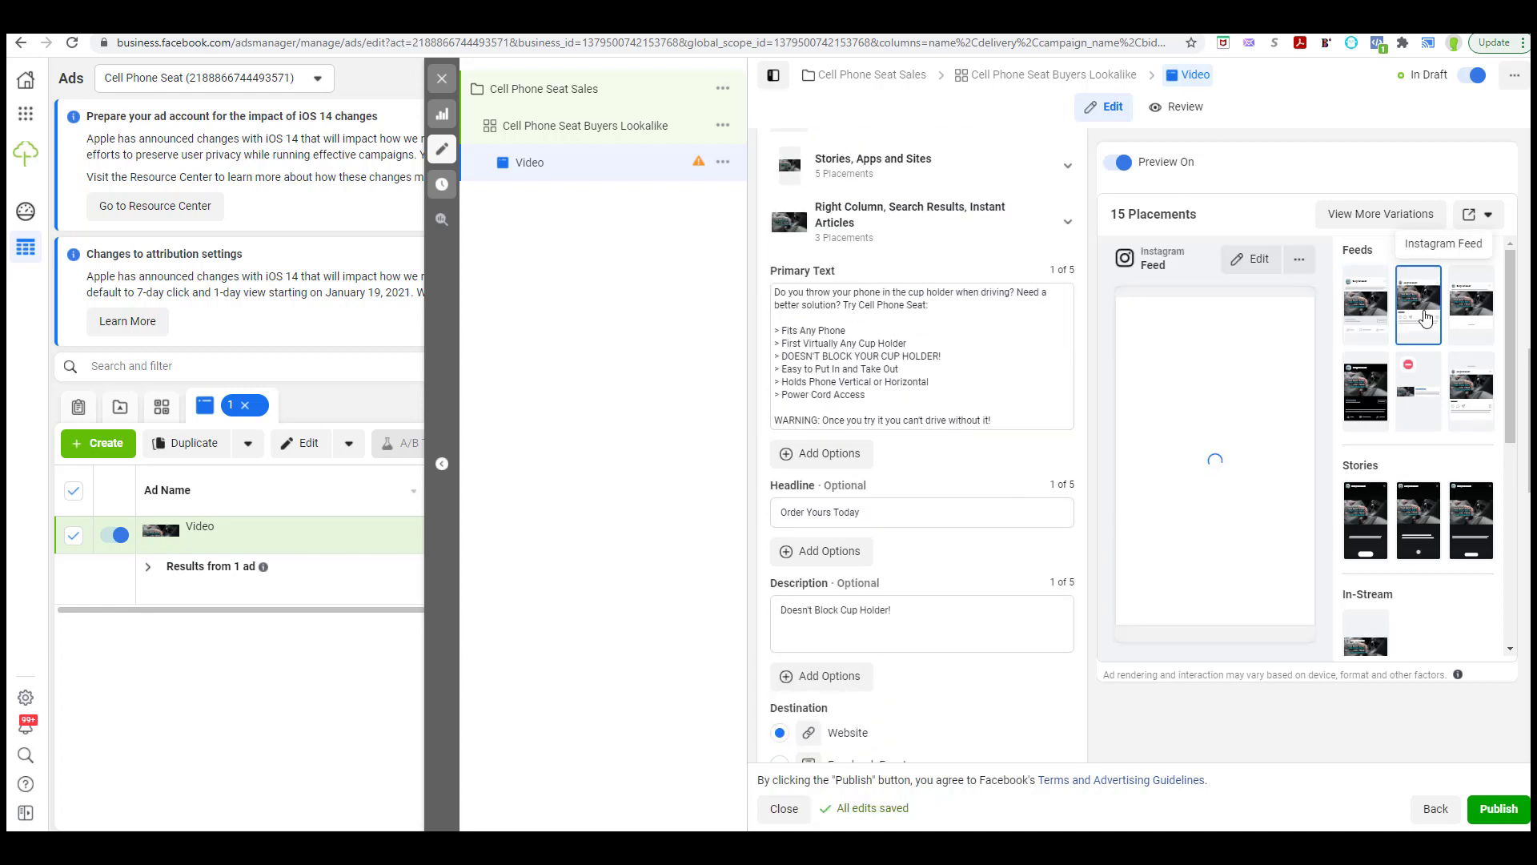
click(1371, 287)
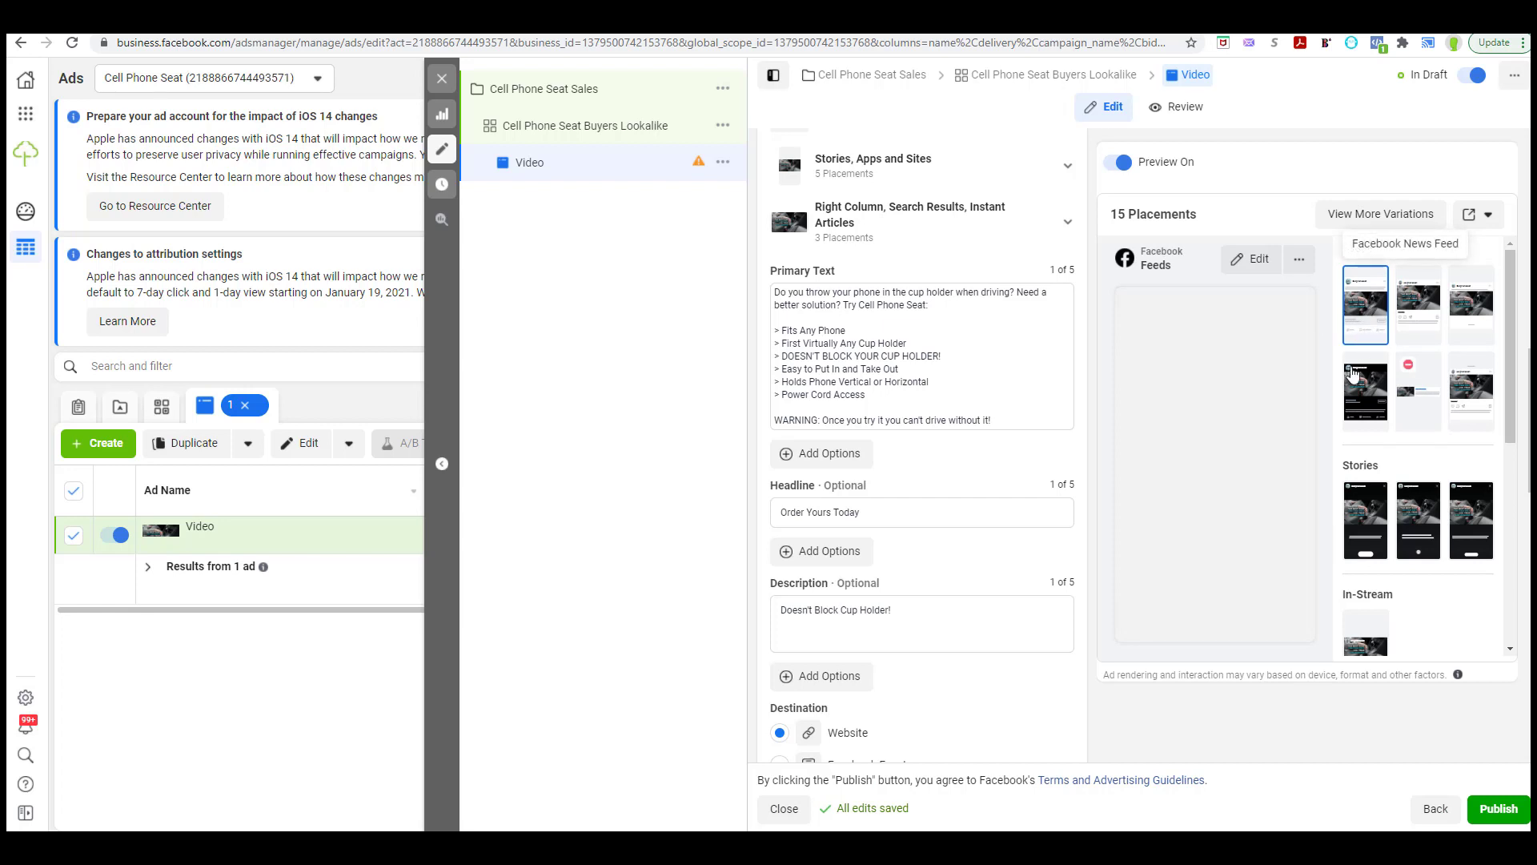
click(1407, 307)
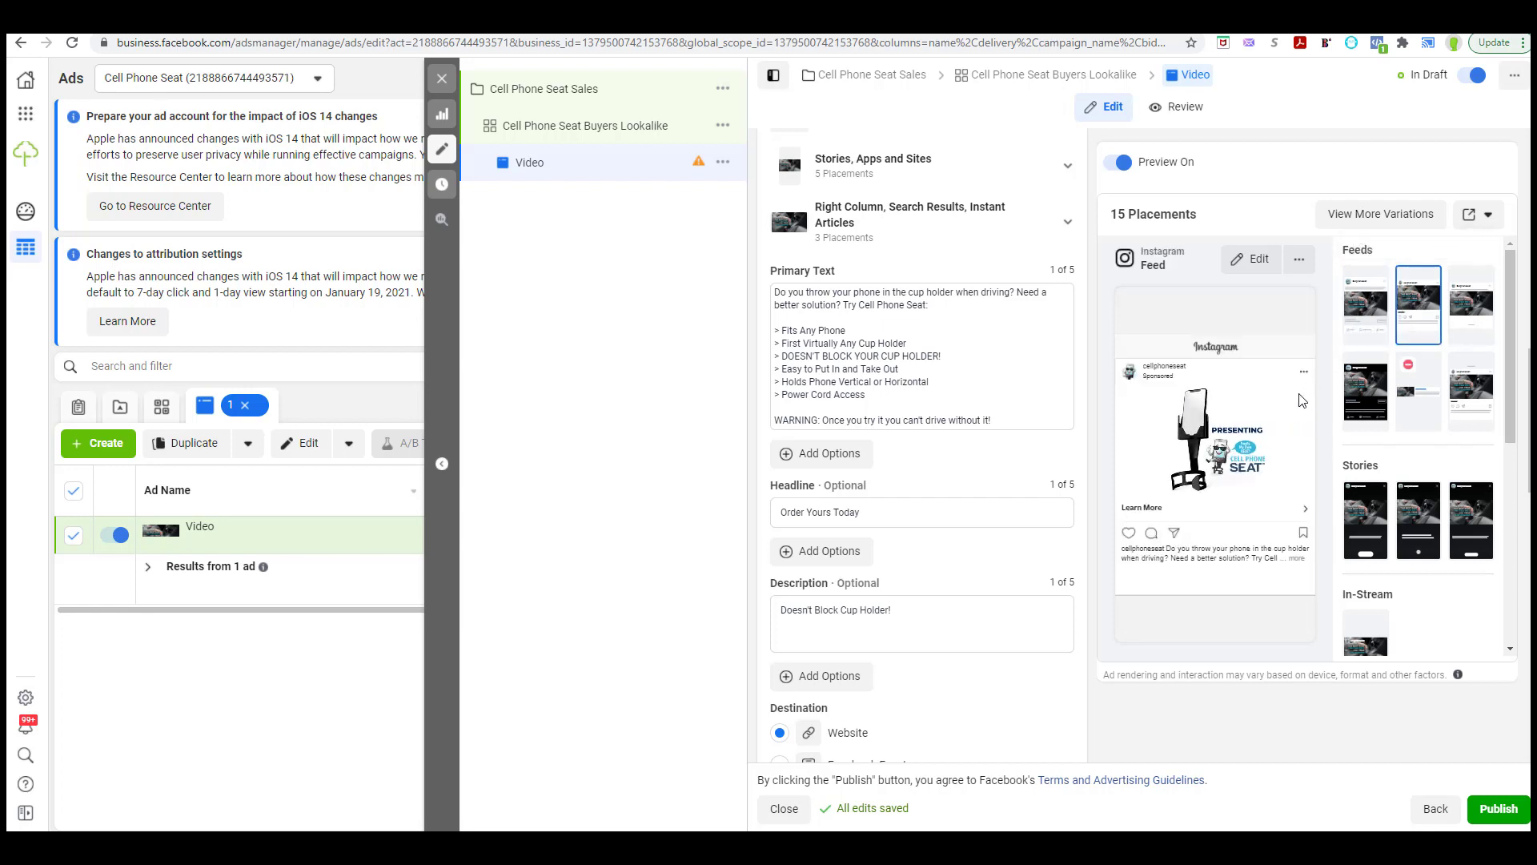
click(1298, 559)
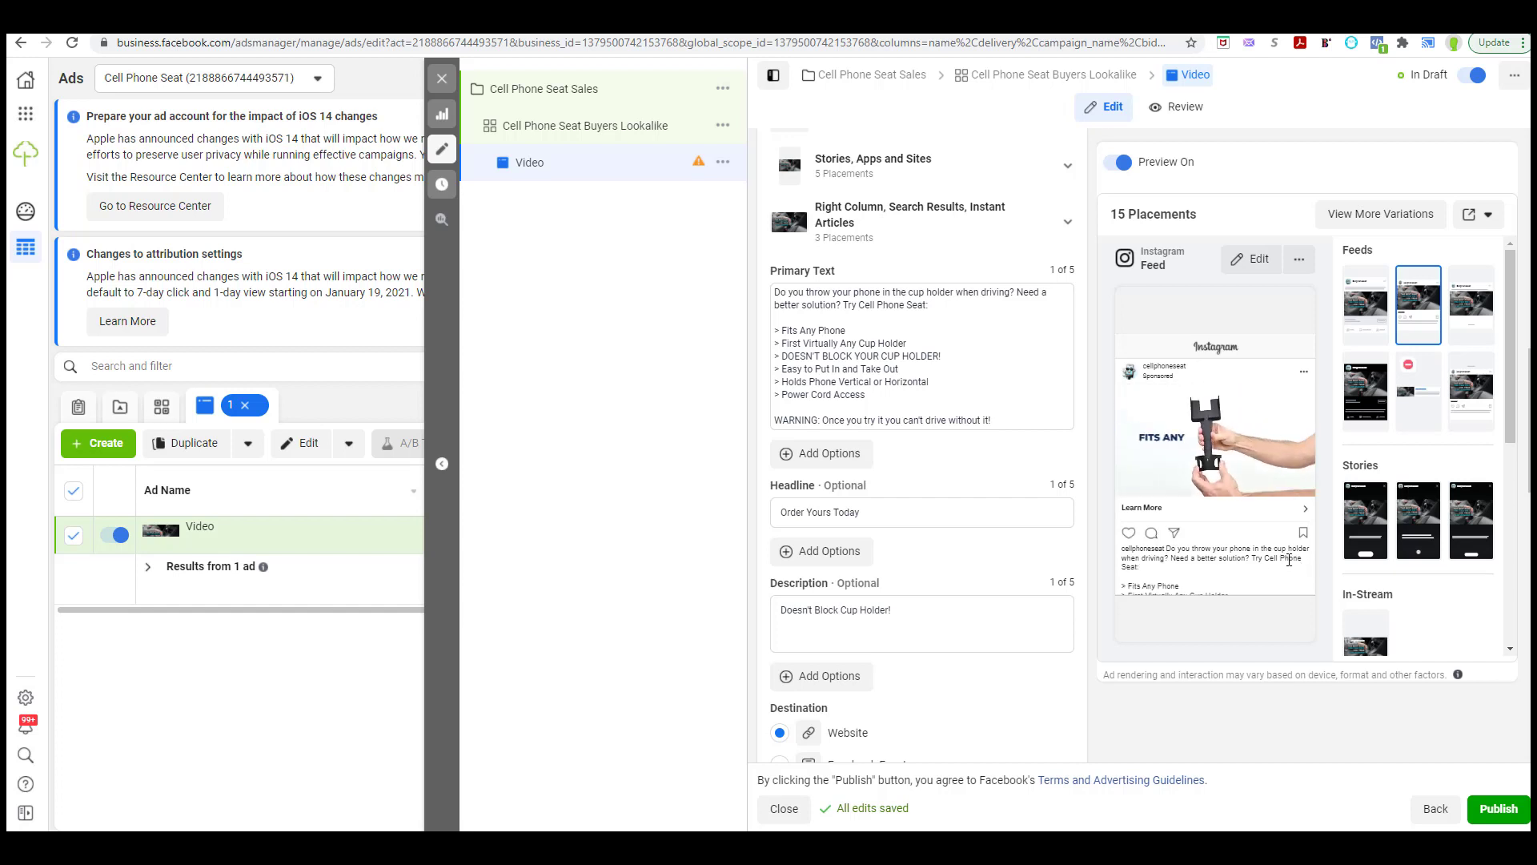
scroll(1269, 561, down, 1)
click(1486, 317)
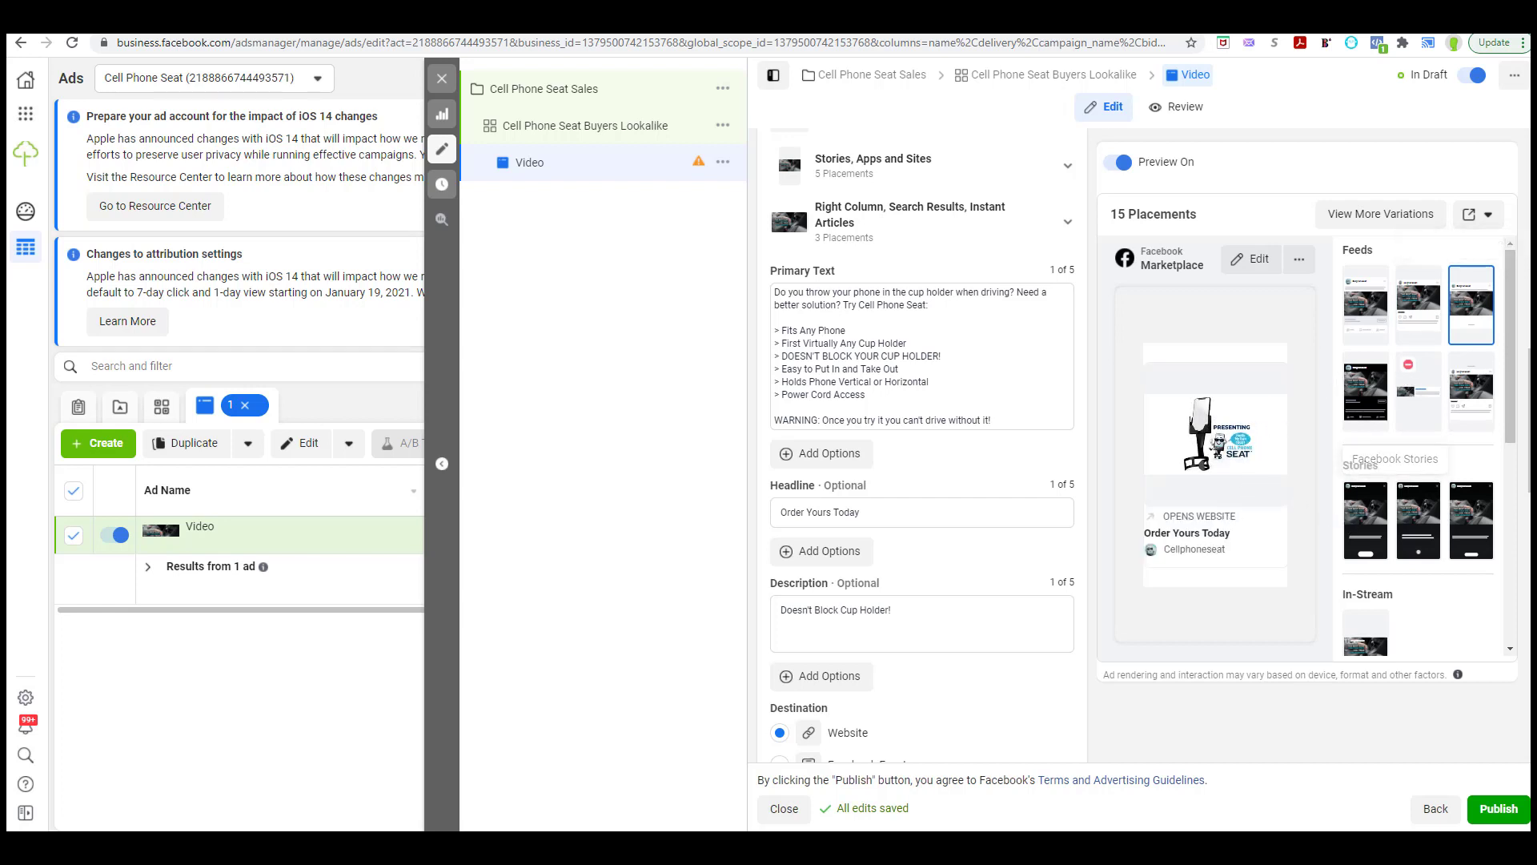
click(1369, 396)
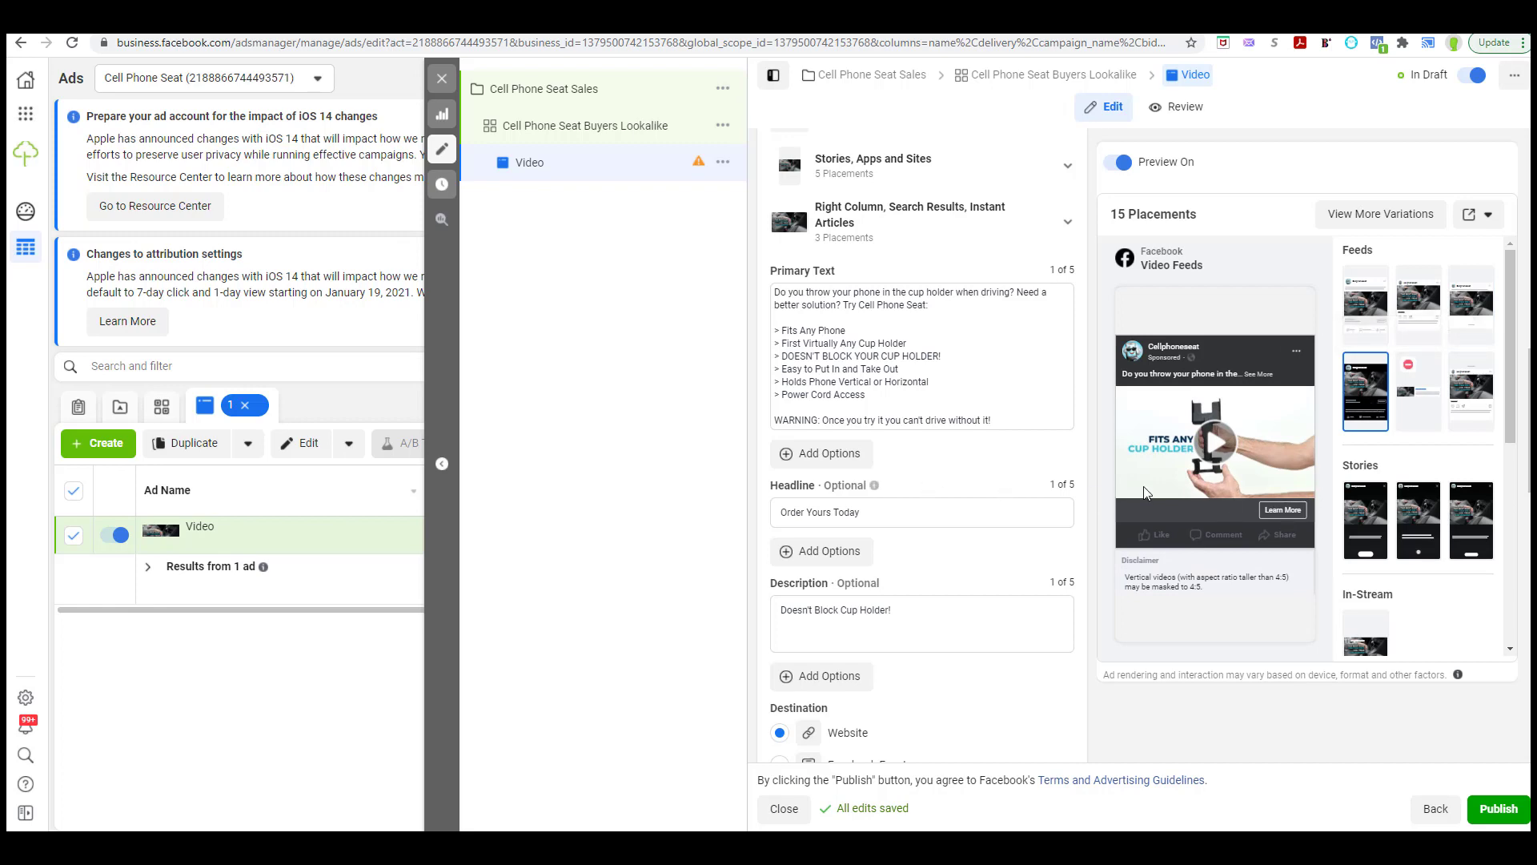
Set the ad's call to action to "Shop Now"
scroll(963, 452, down, 3)
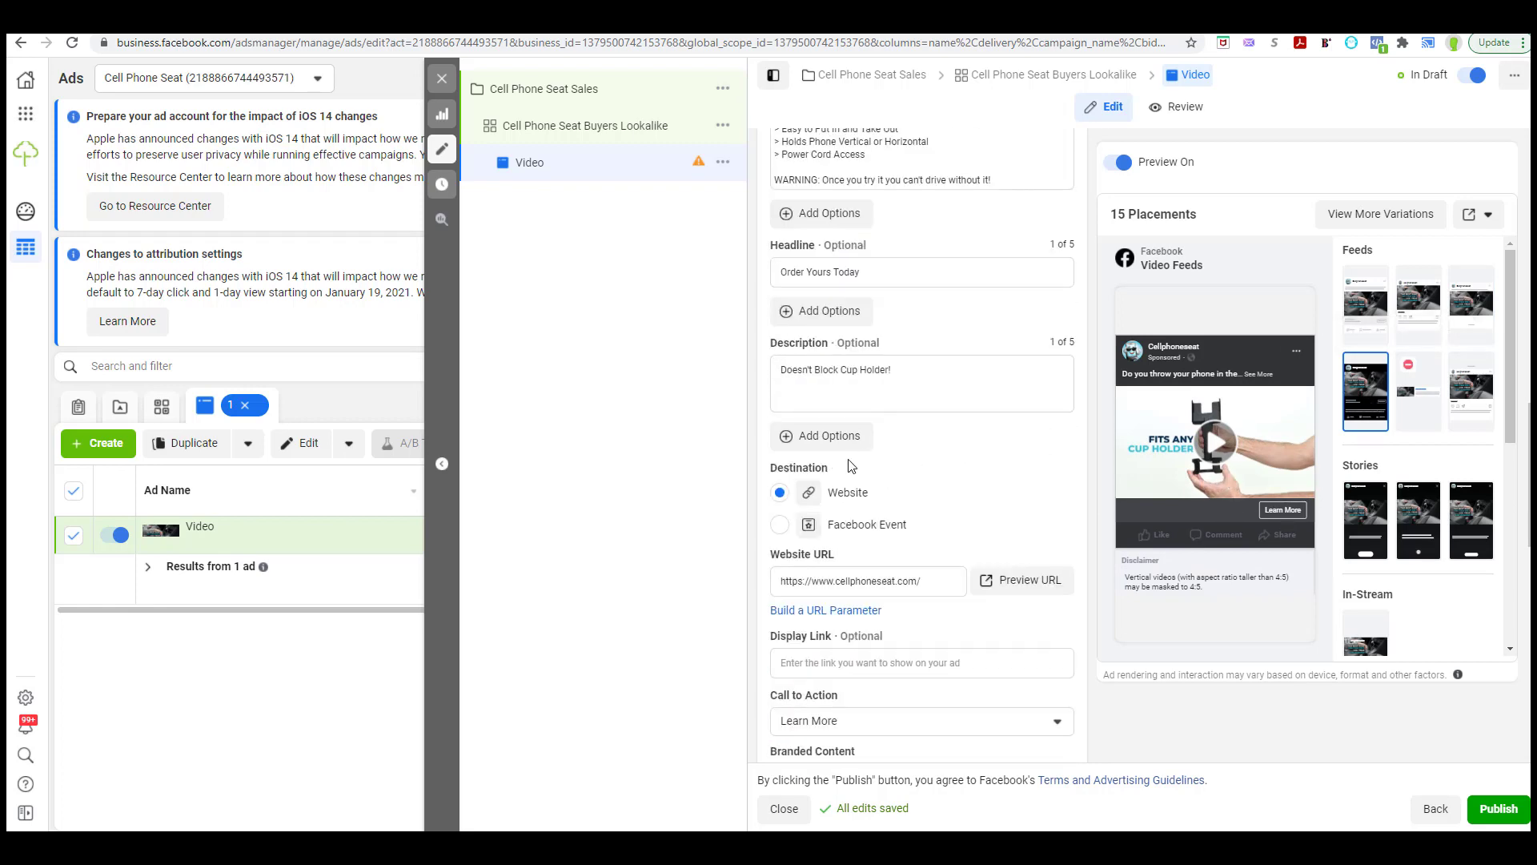
scroll(855, 480, up, 2)
scroll(854, 480, down, 2)
scroll(855, 480, down, 2)
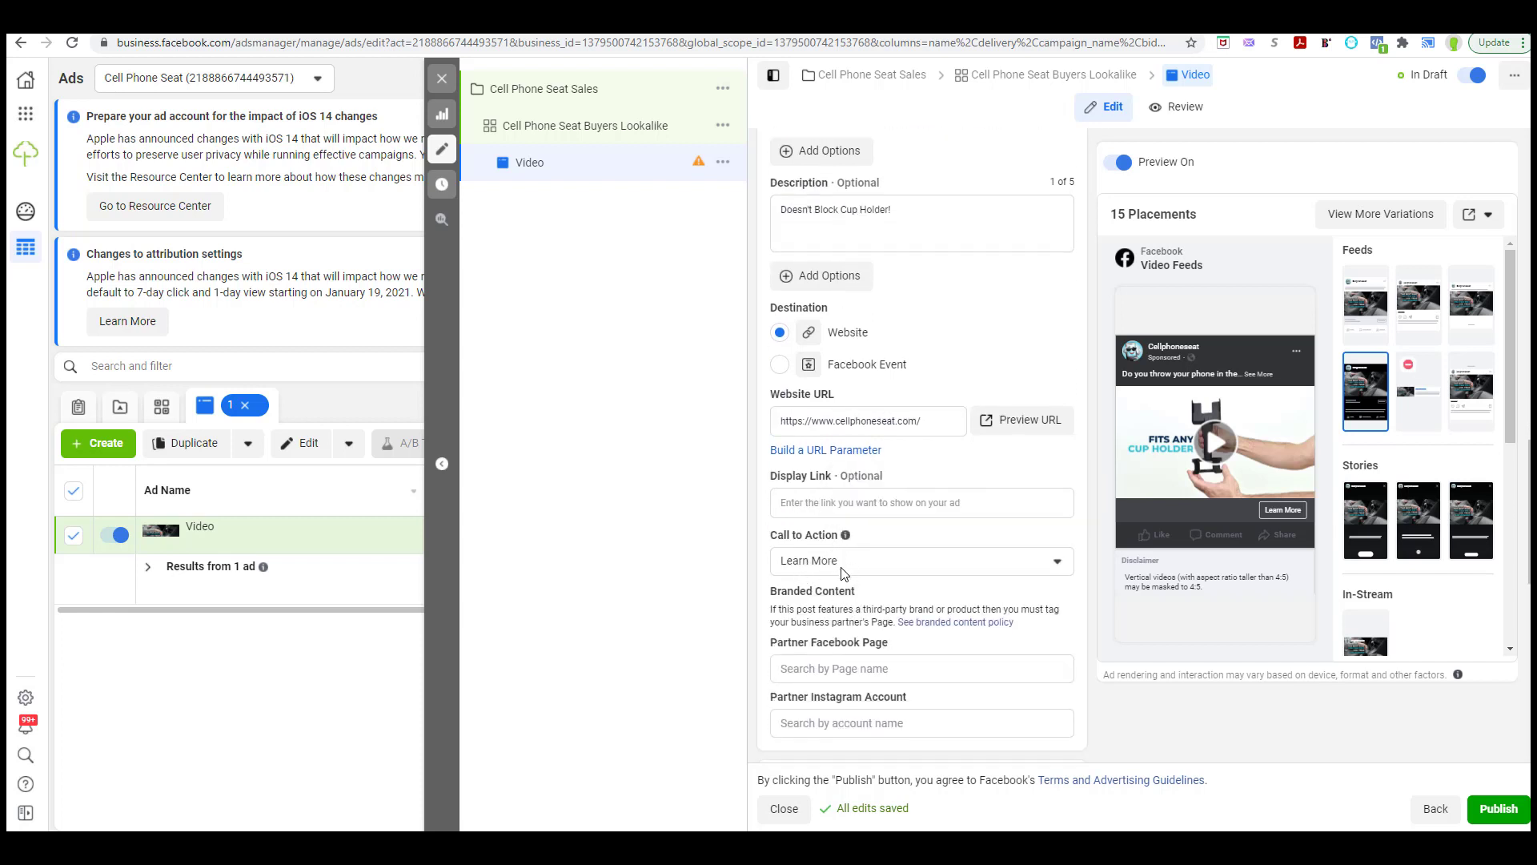
click(844, 571)
scroll(844, 672, down, 3)
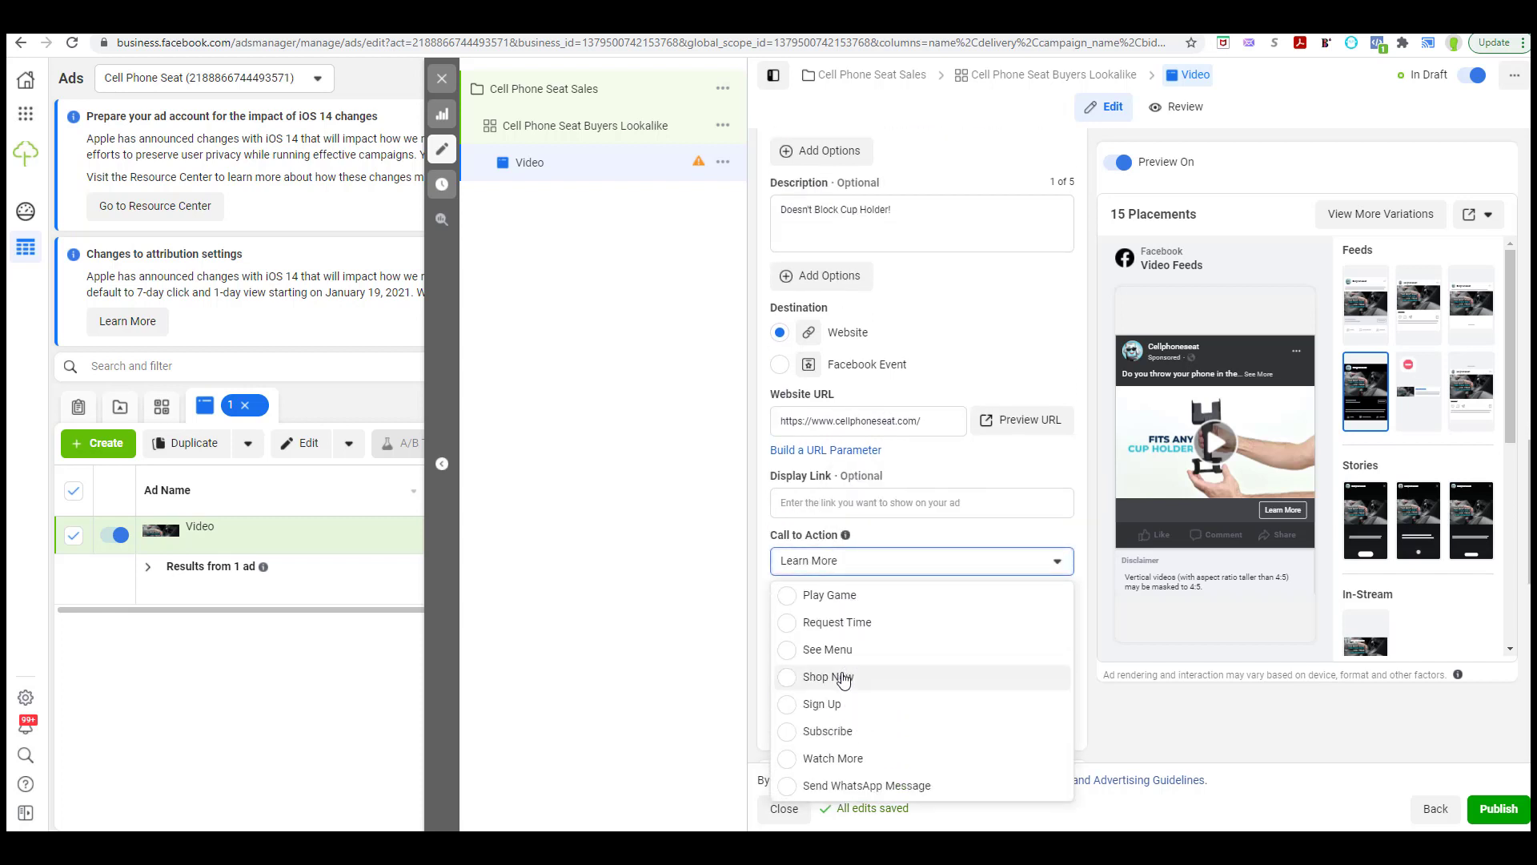
click(838, 674)
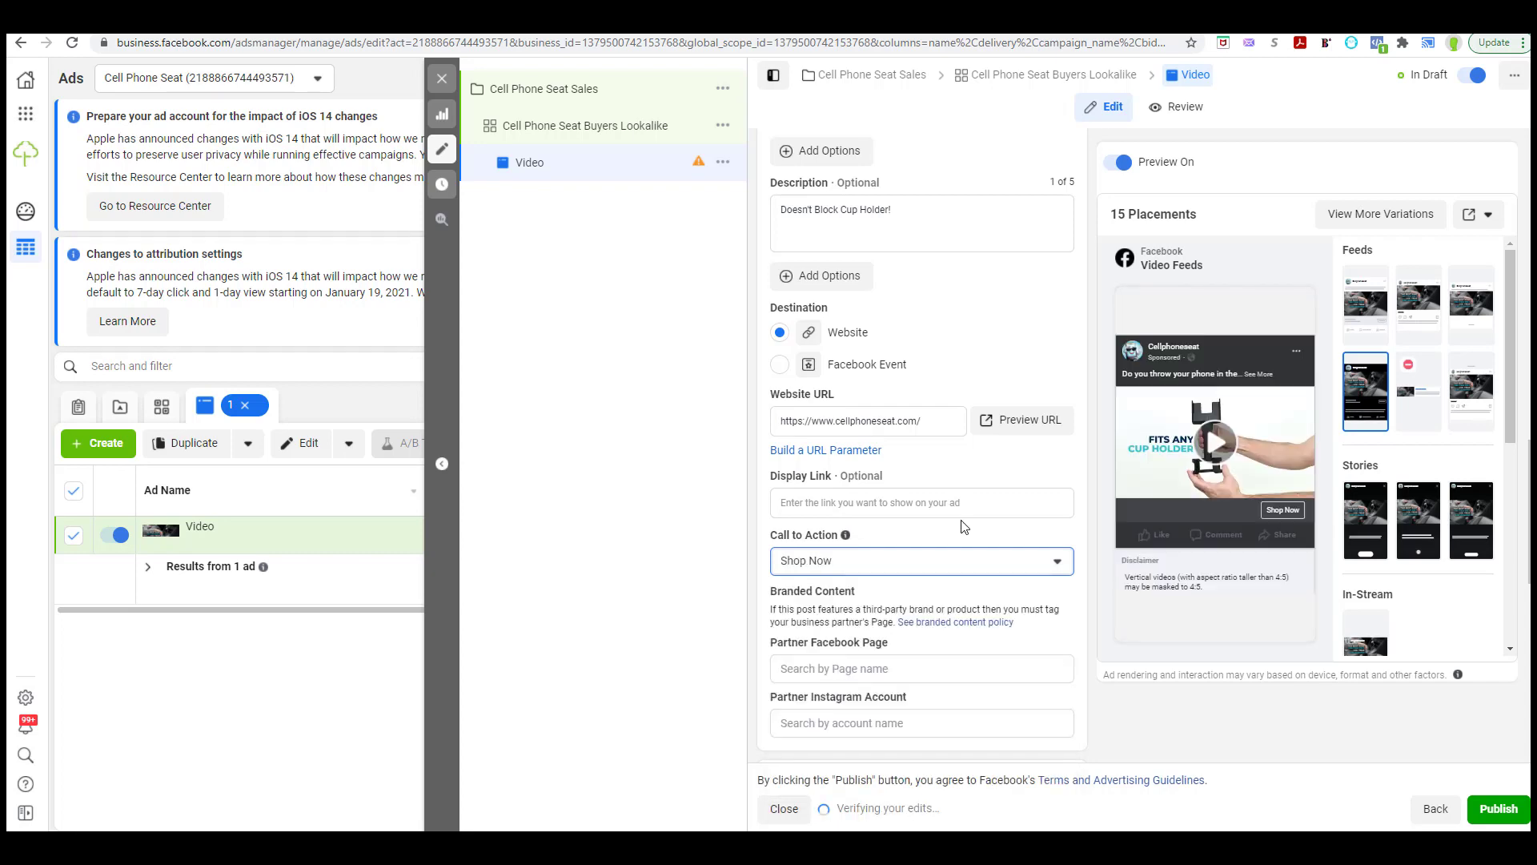
Review the ad's headline, description, website destination, call to action and branded content settings
scroll(868, 359, up, 3)
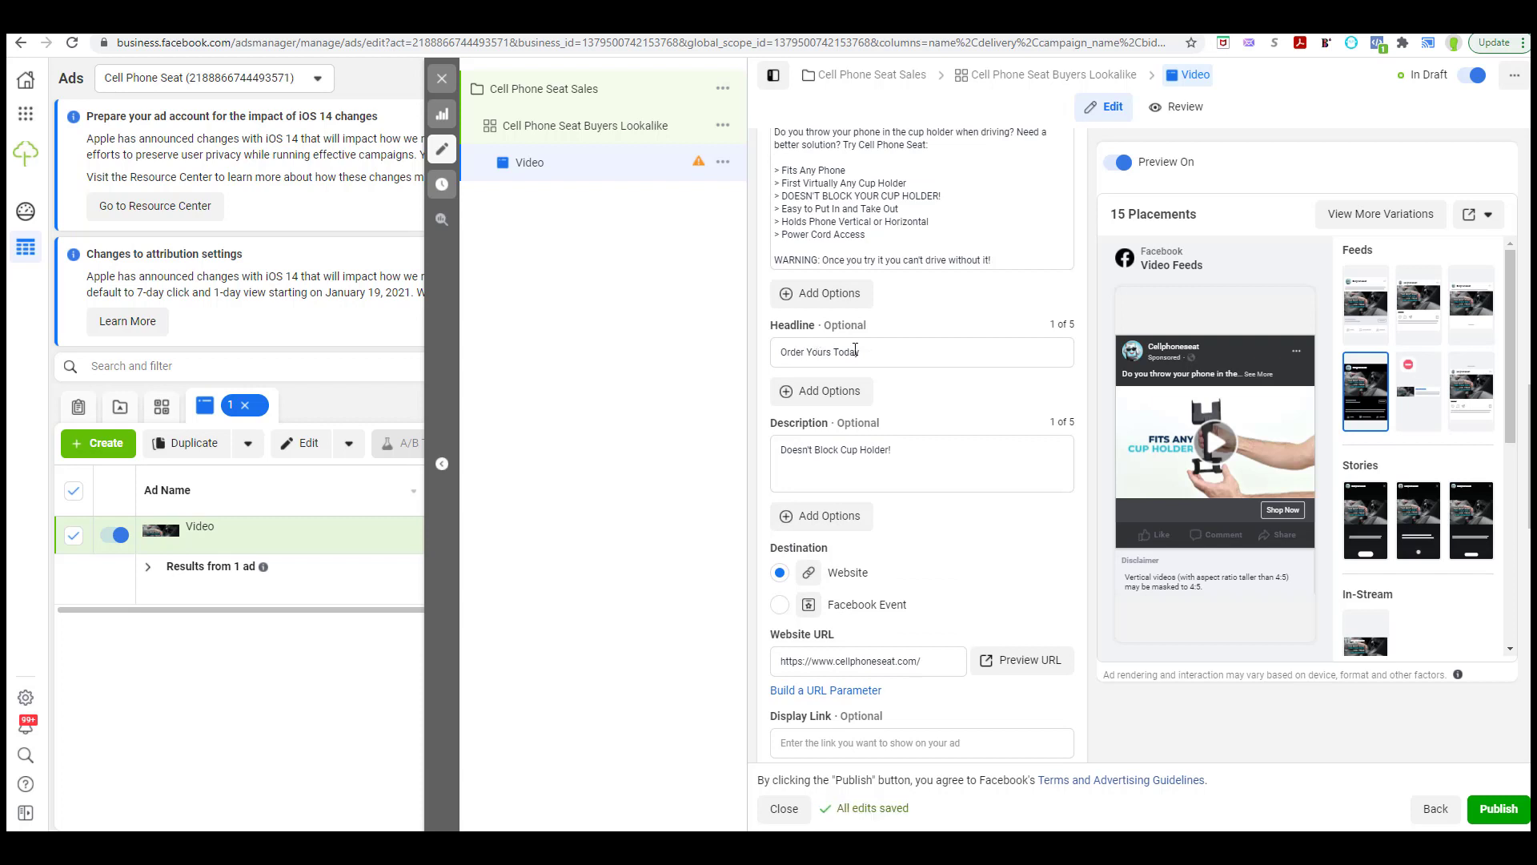
scroll(880, 448, down, 1)
scroll(879, 459, down, 1)
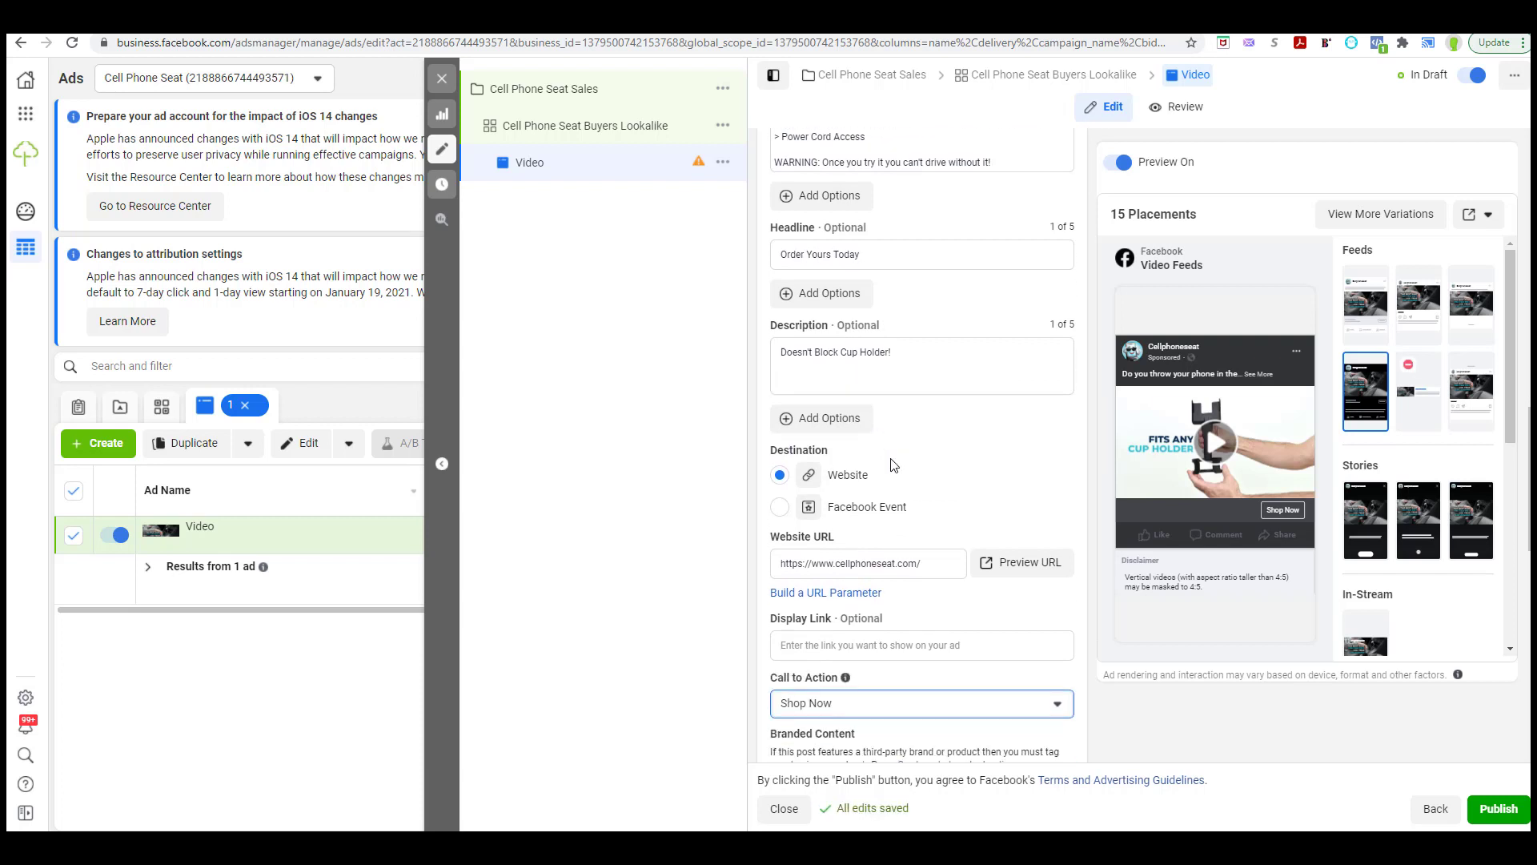
scroll(894, 465, down, 6)
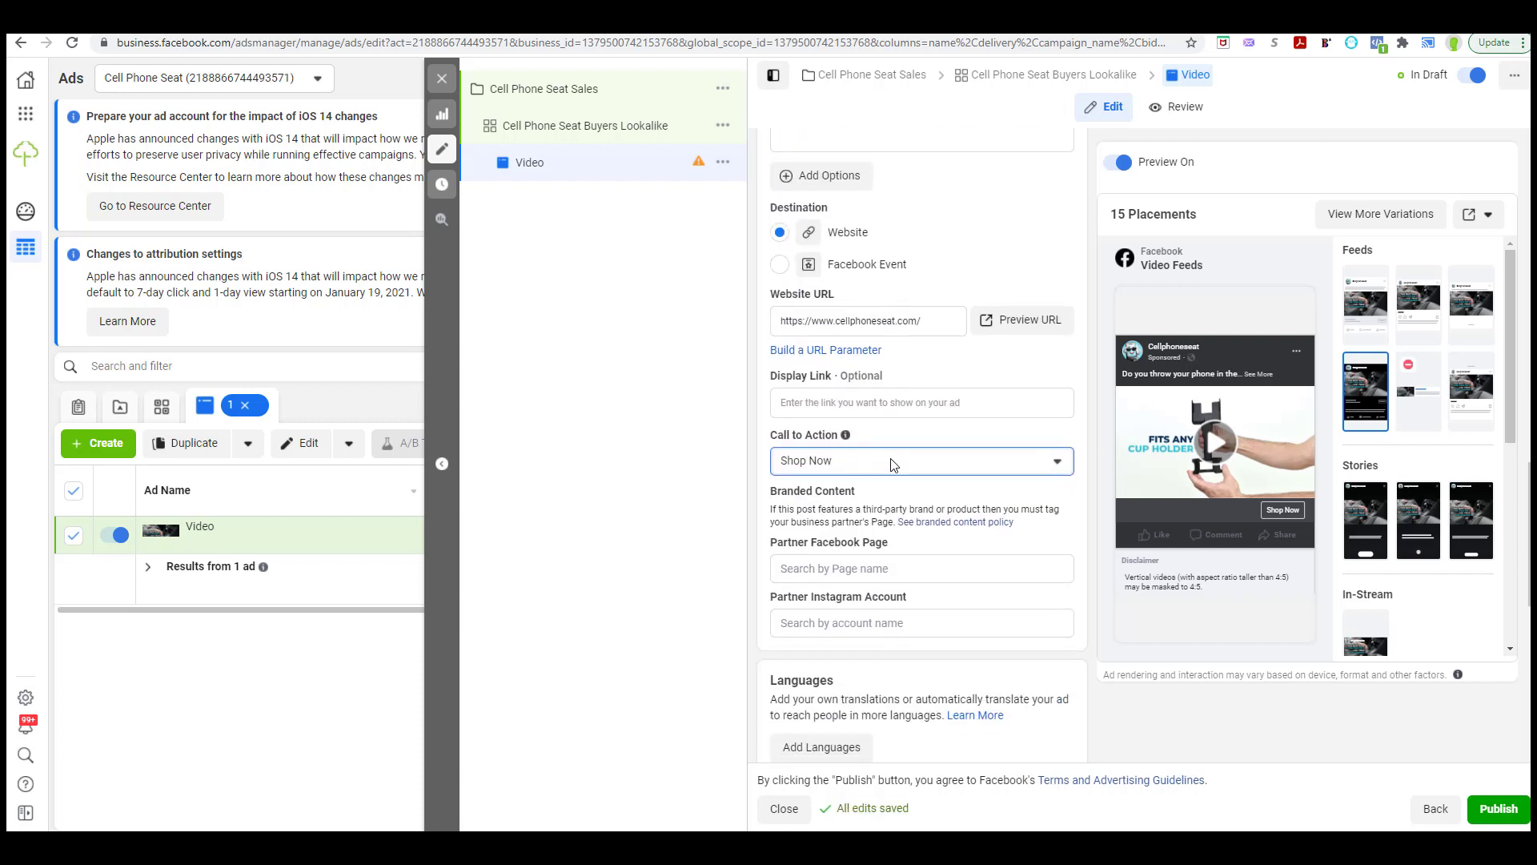
scroll(894, 465, up, 3)
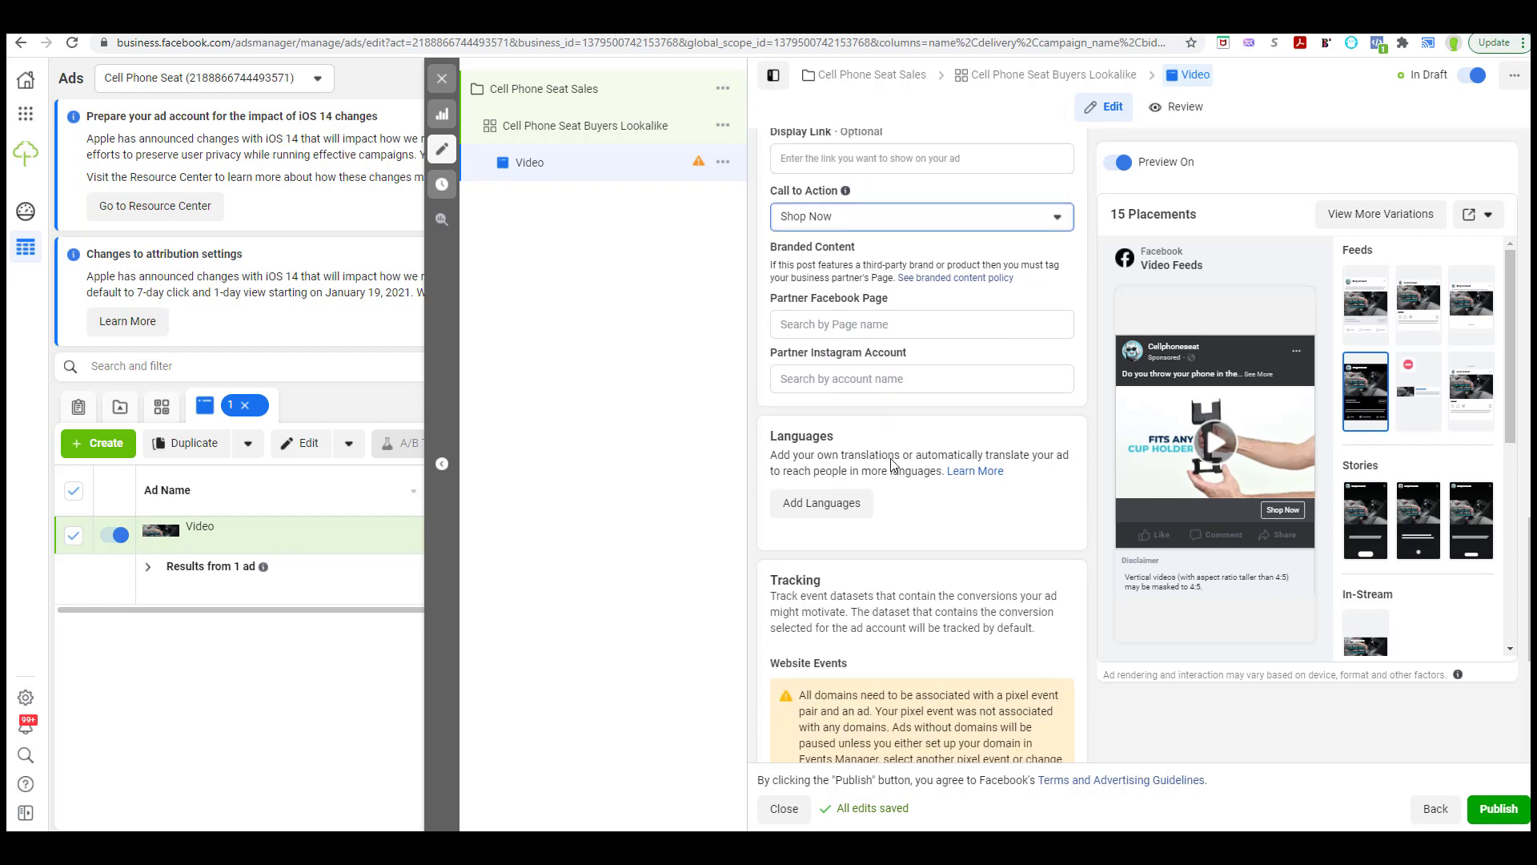
scroll(891, 447, up, 1)
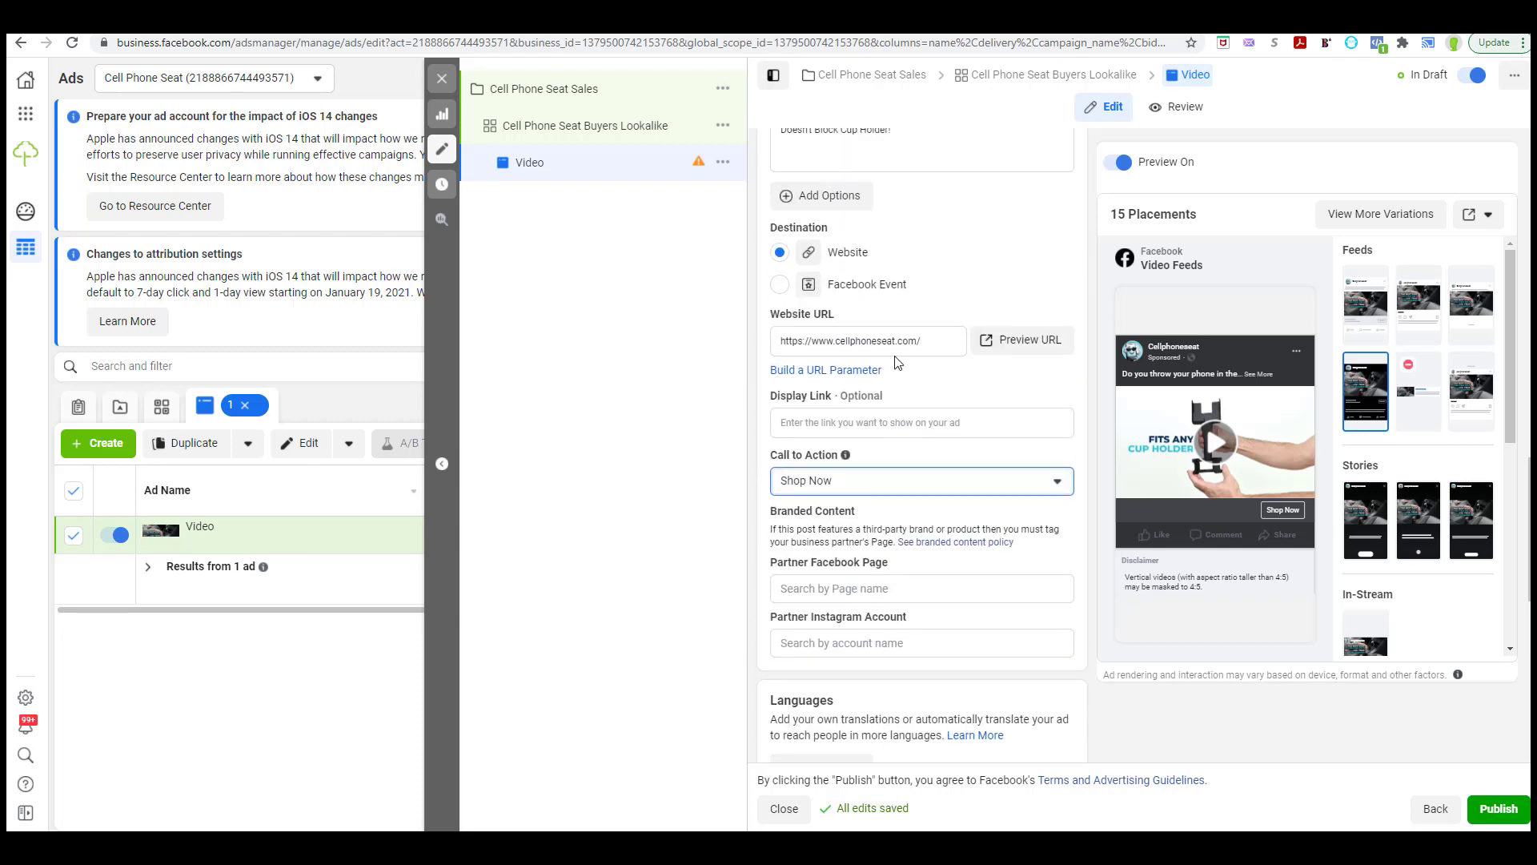
scroll(947, 254, up, 3)
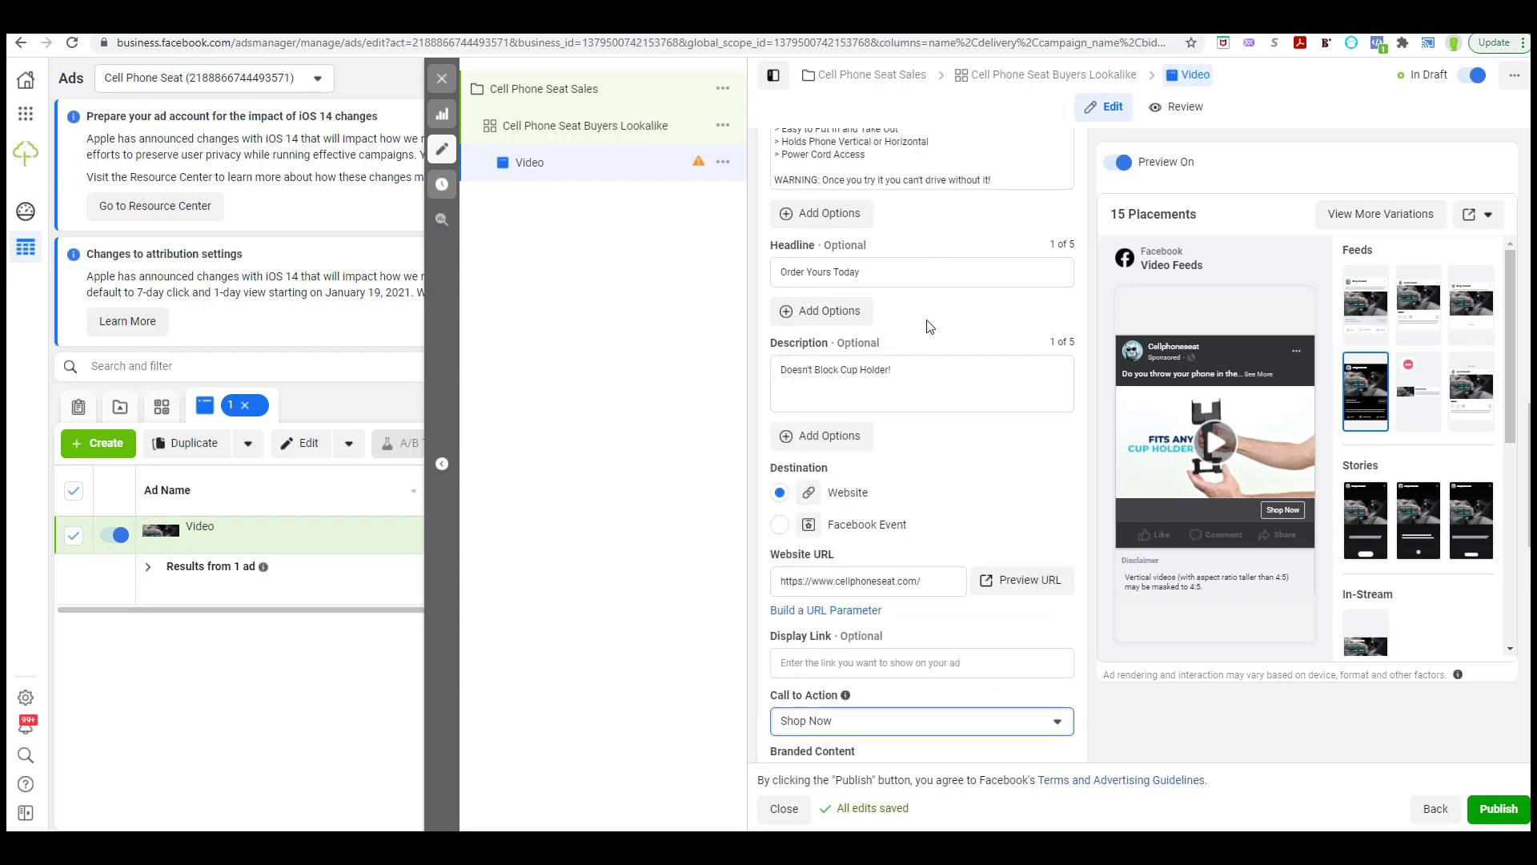
scroll(929, 358, down, 5)
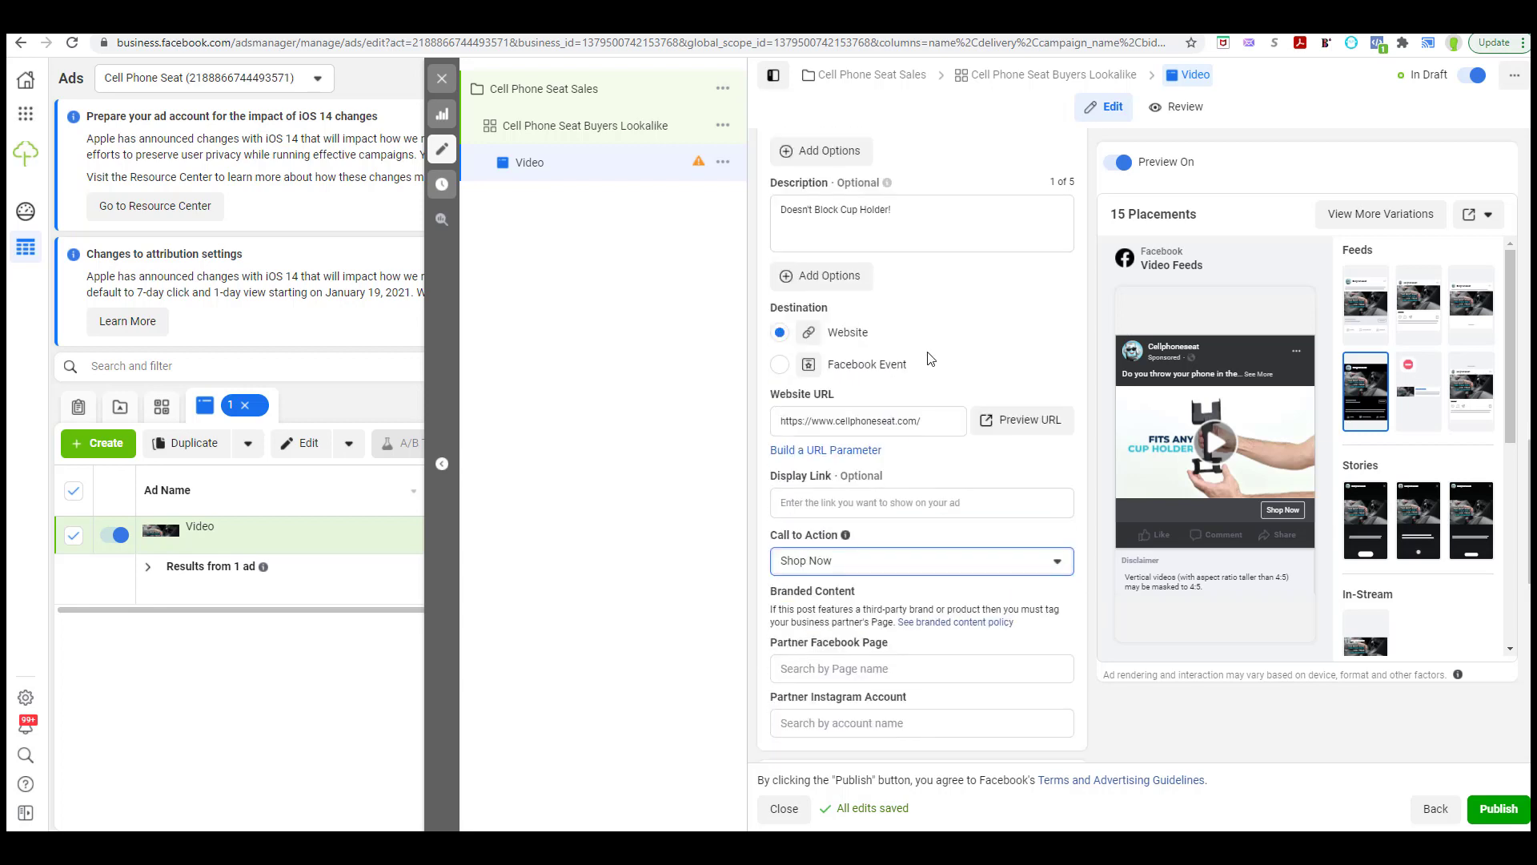
Check the ad's language and tracking settings and publish the campaign with its ad set and video ad
scroll(929, 358, down, 3)
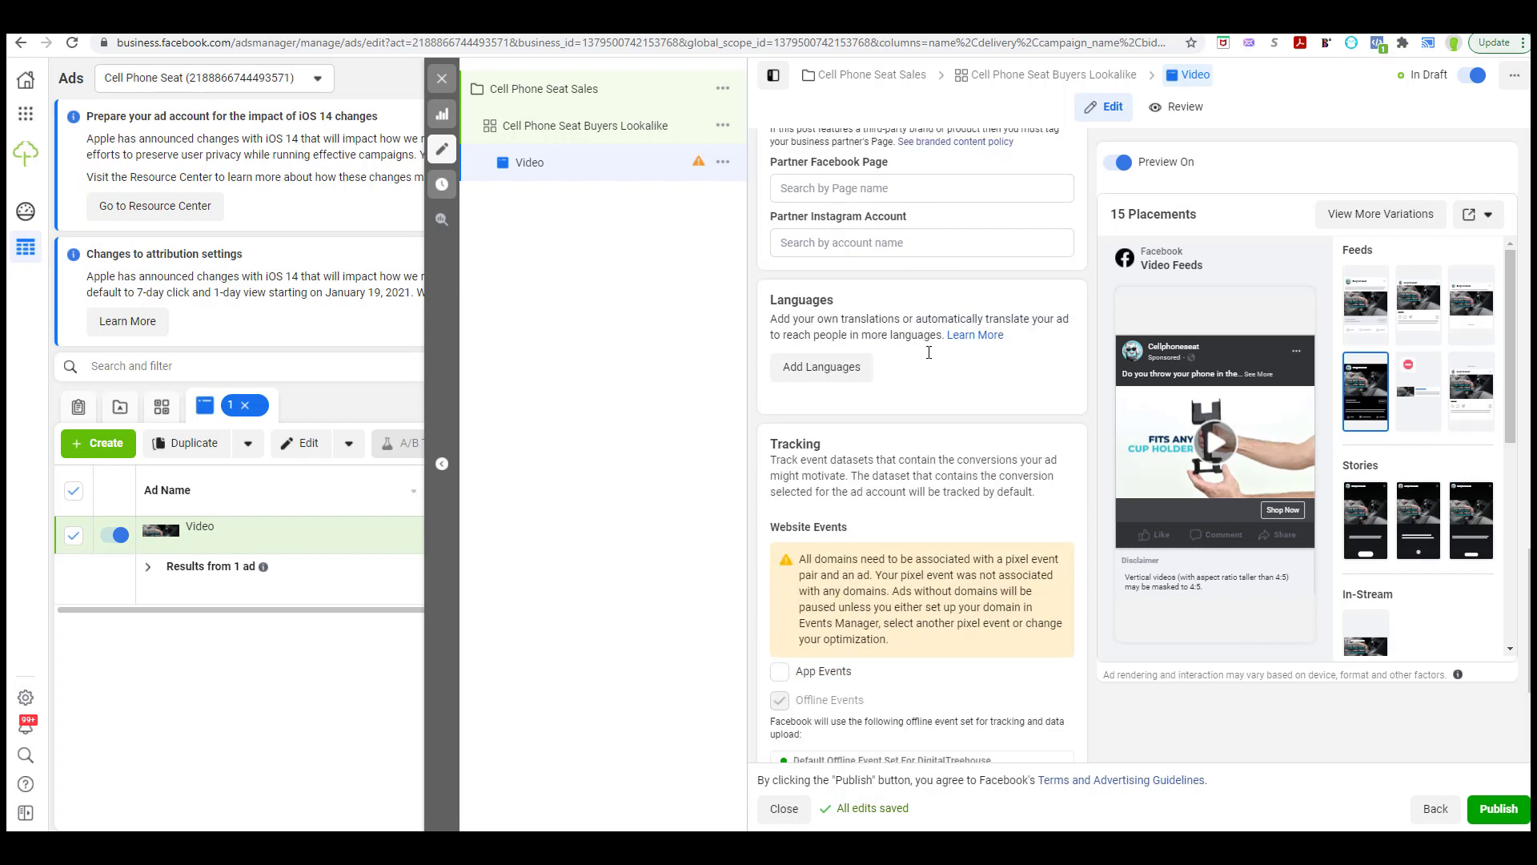
scroll(929, 352, down, 1)
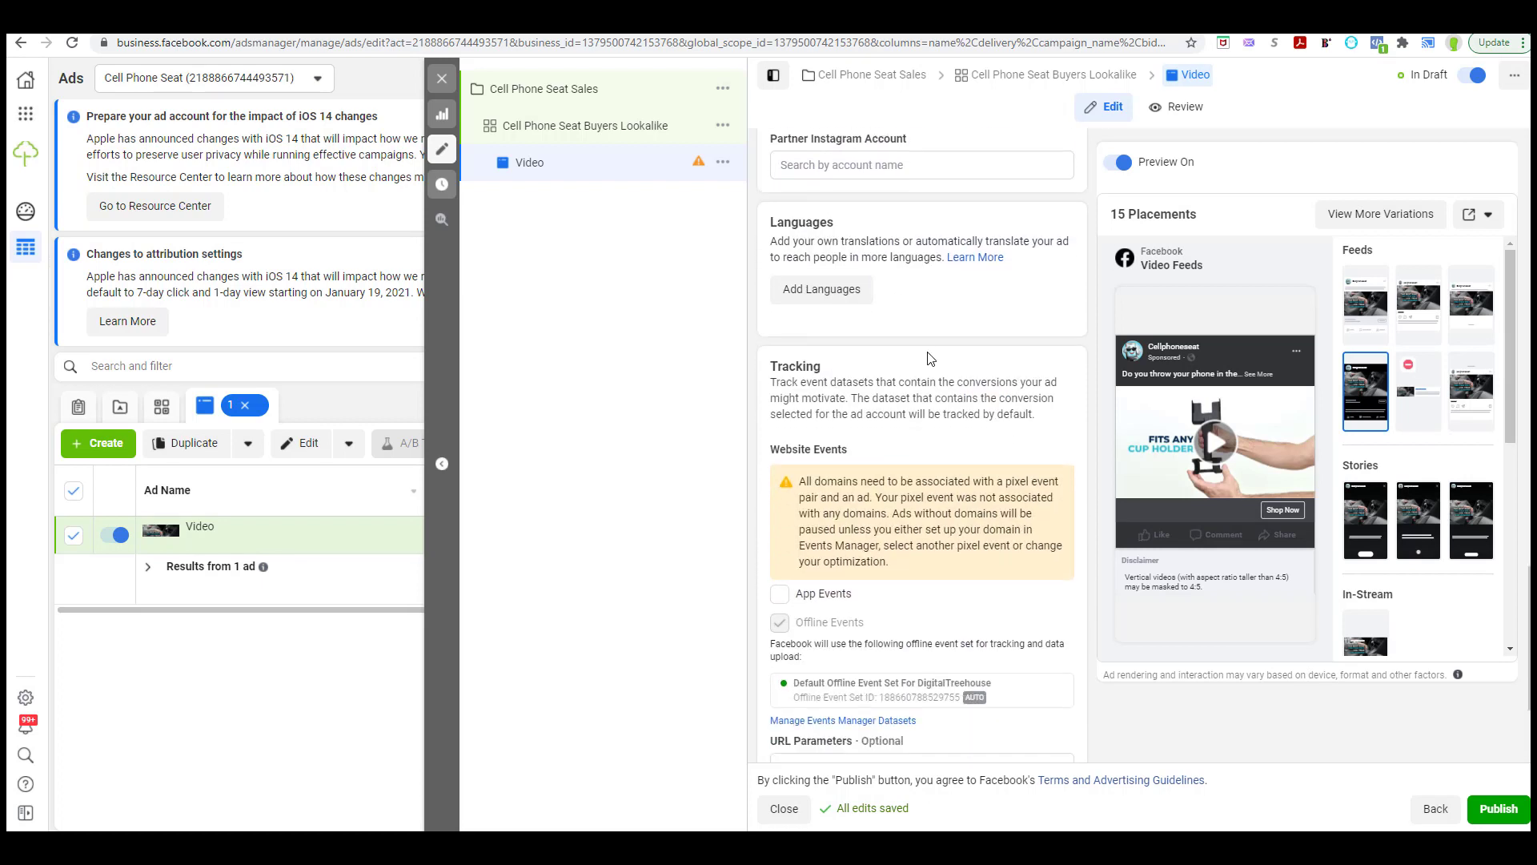
scroll(928, 357, down, 1)
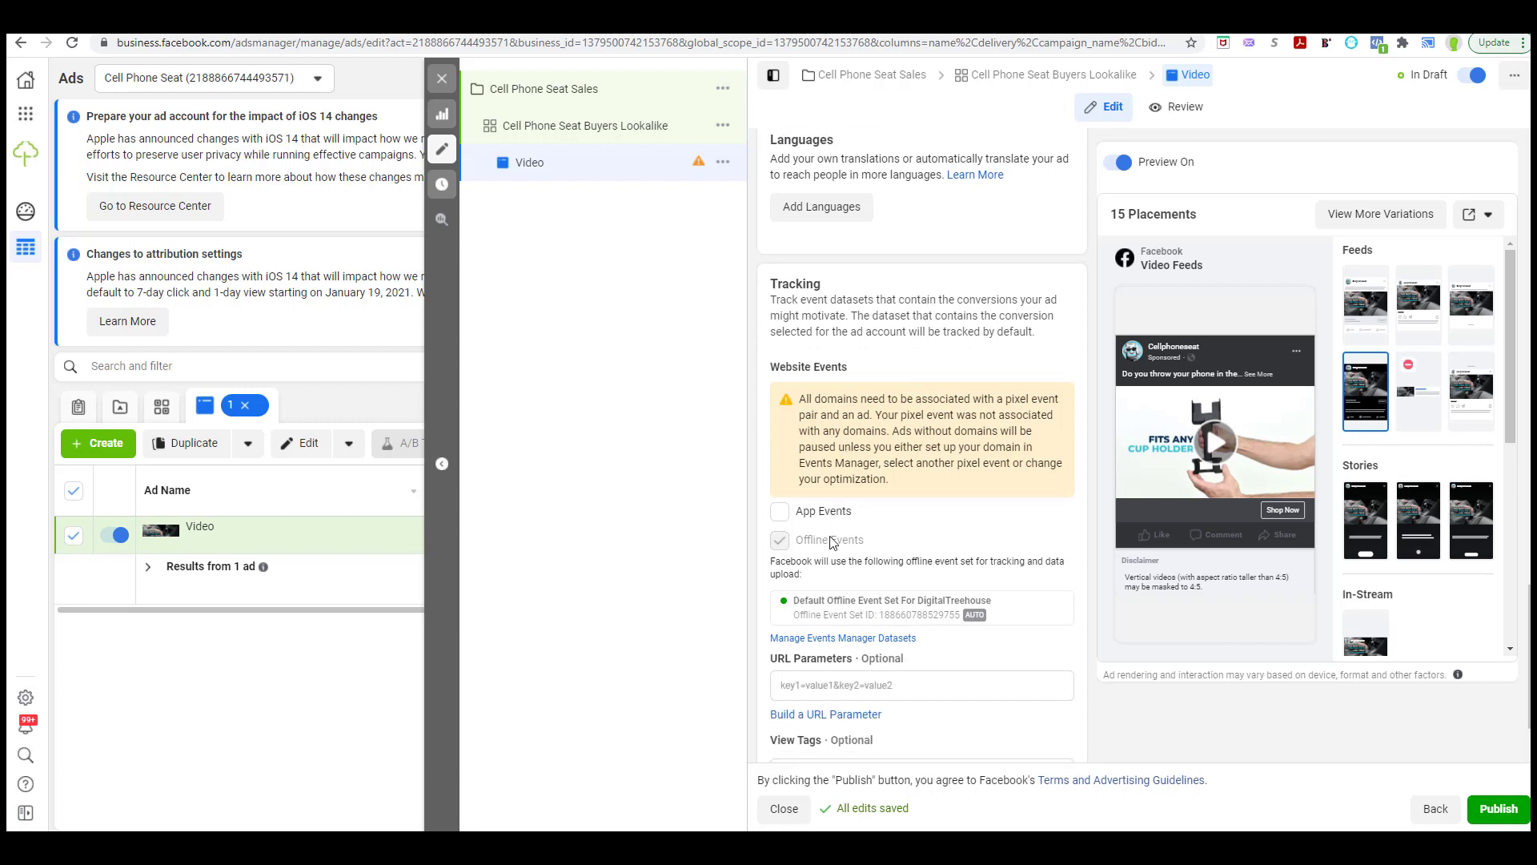
scroll(837, 544, down, 1)
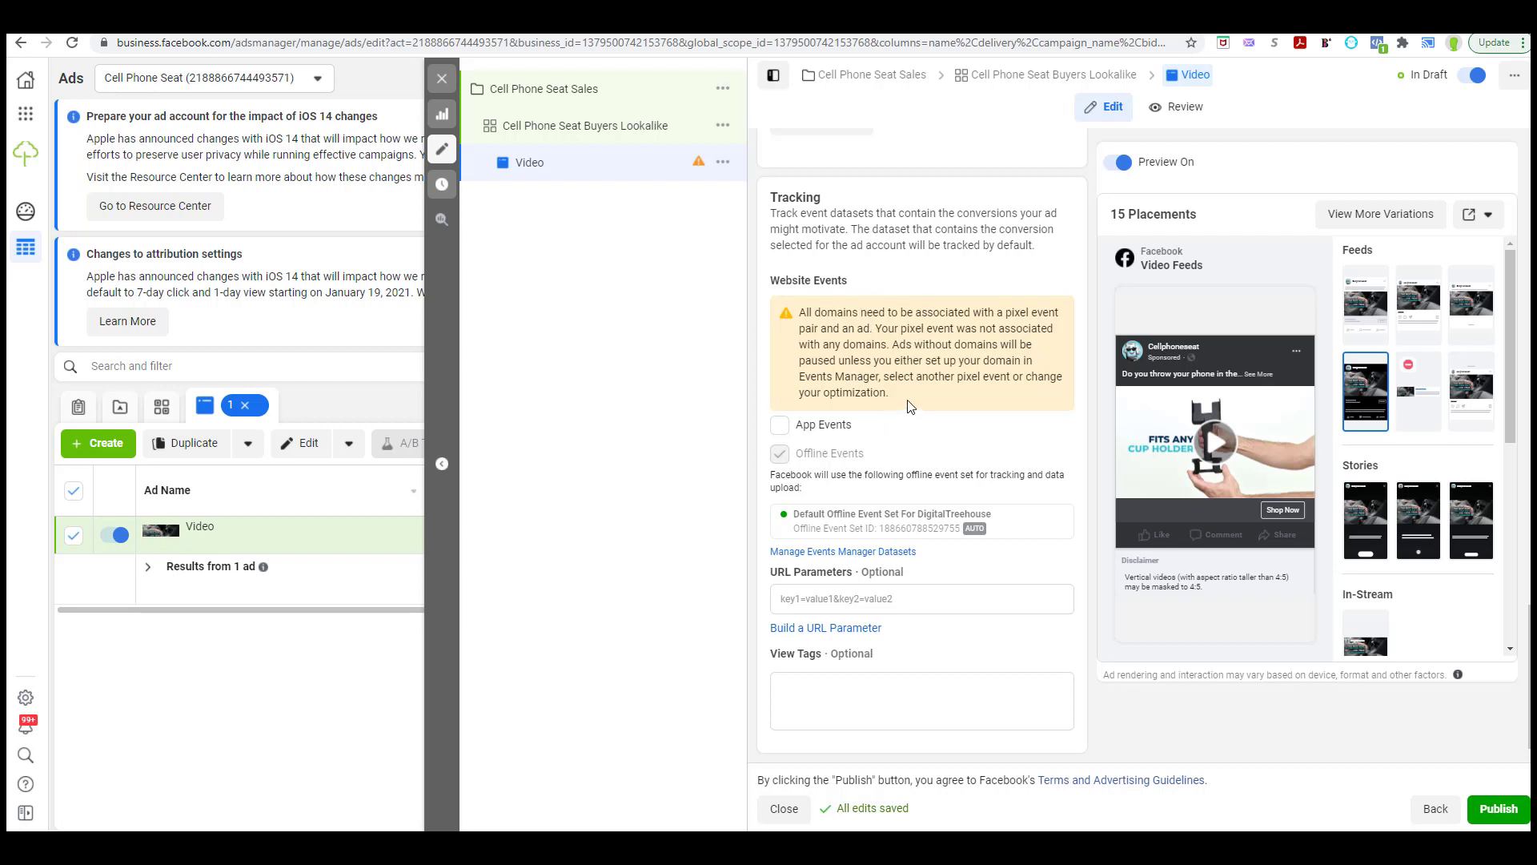
click(1496, 810)
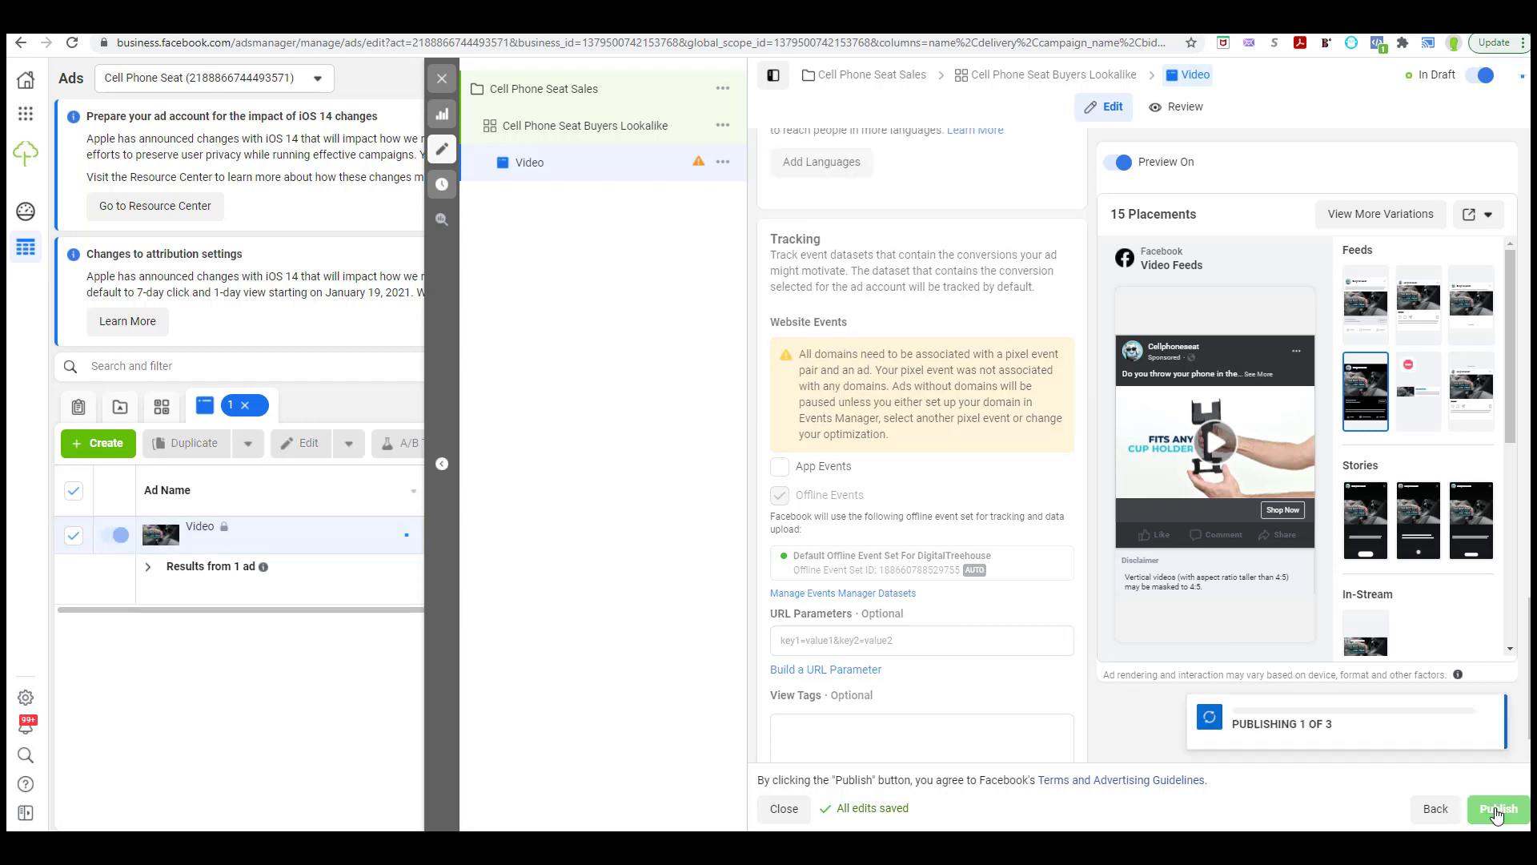